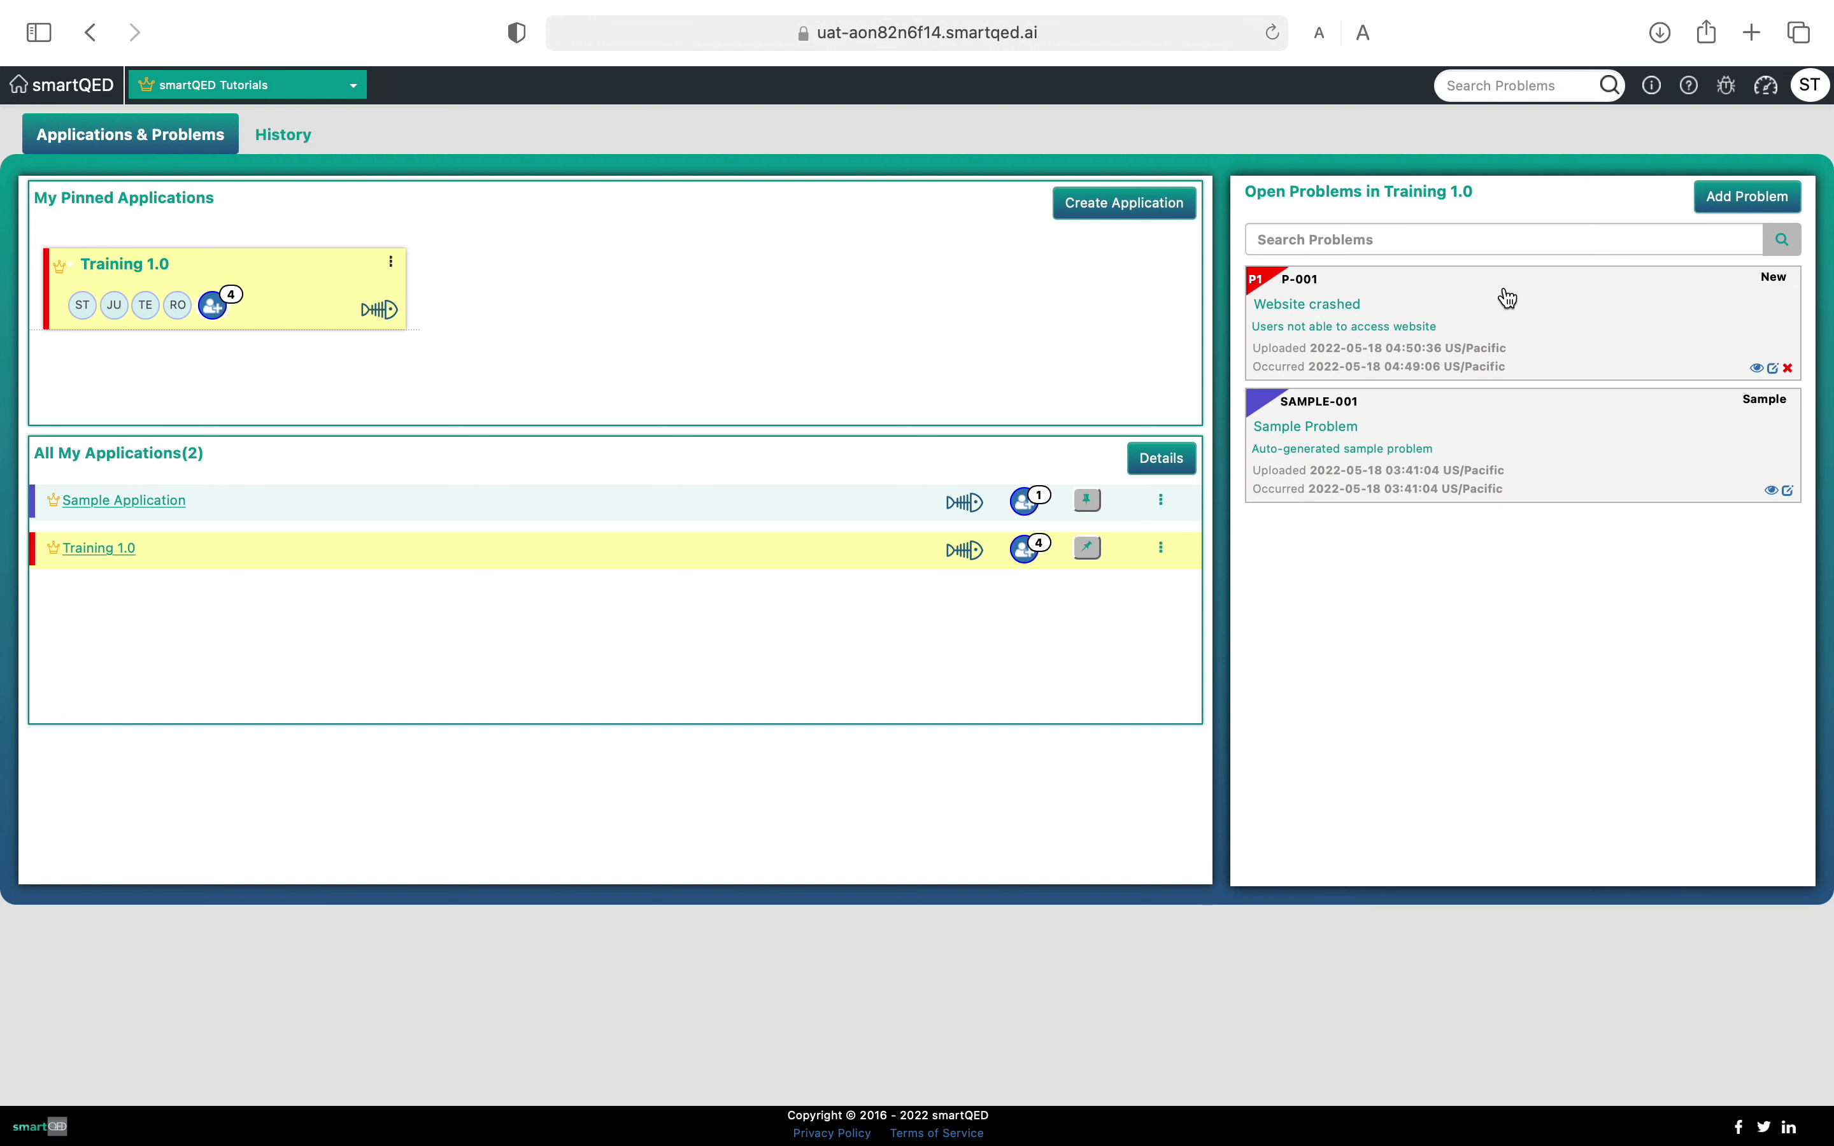
# Step: Open the P-001 'Website crashed' problem card from the Training 1.0 open problems
pyautogui.click(1570, 323)
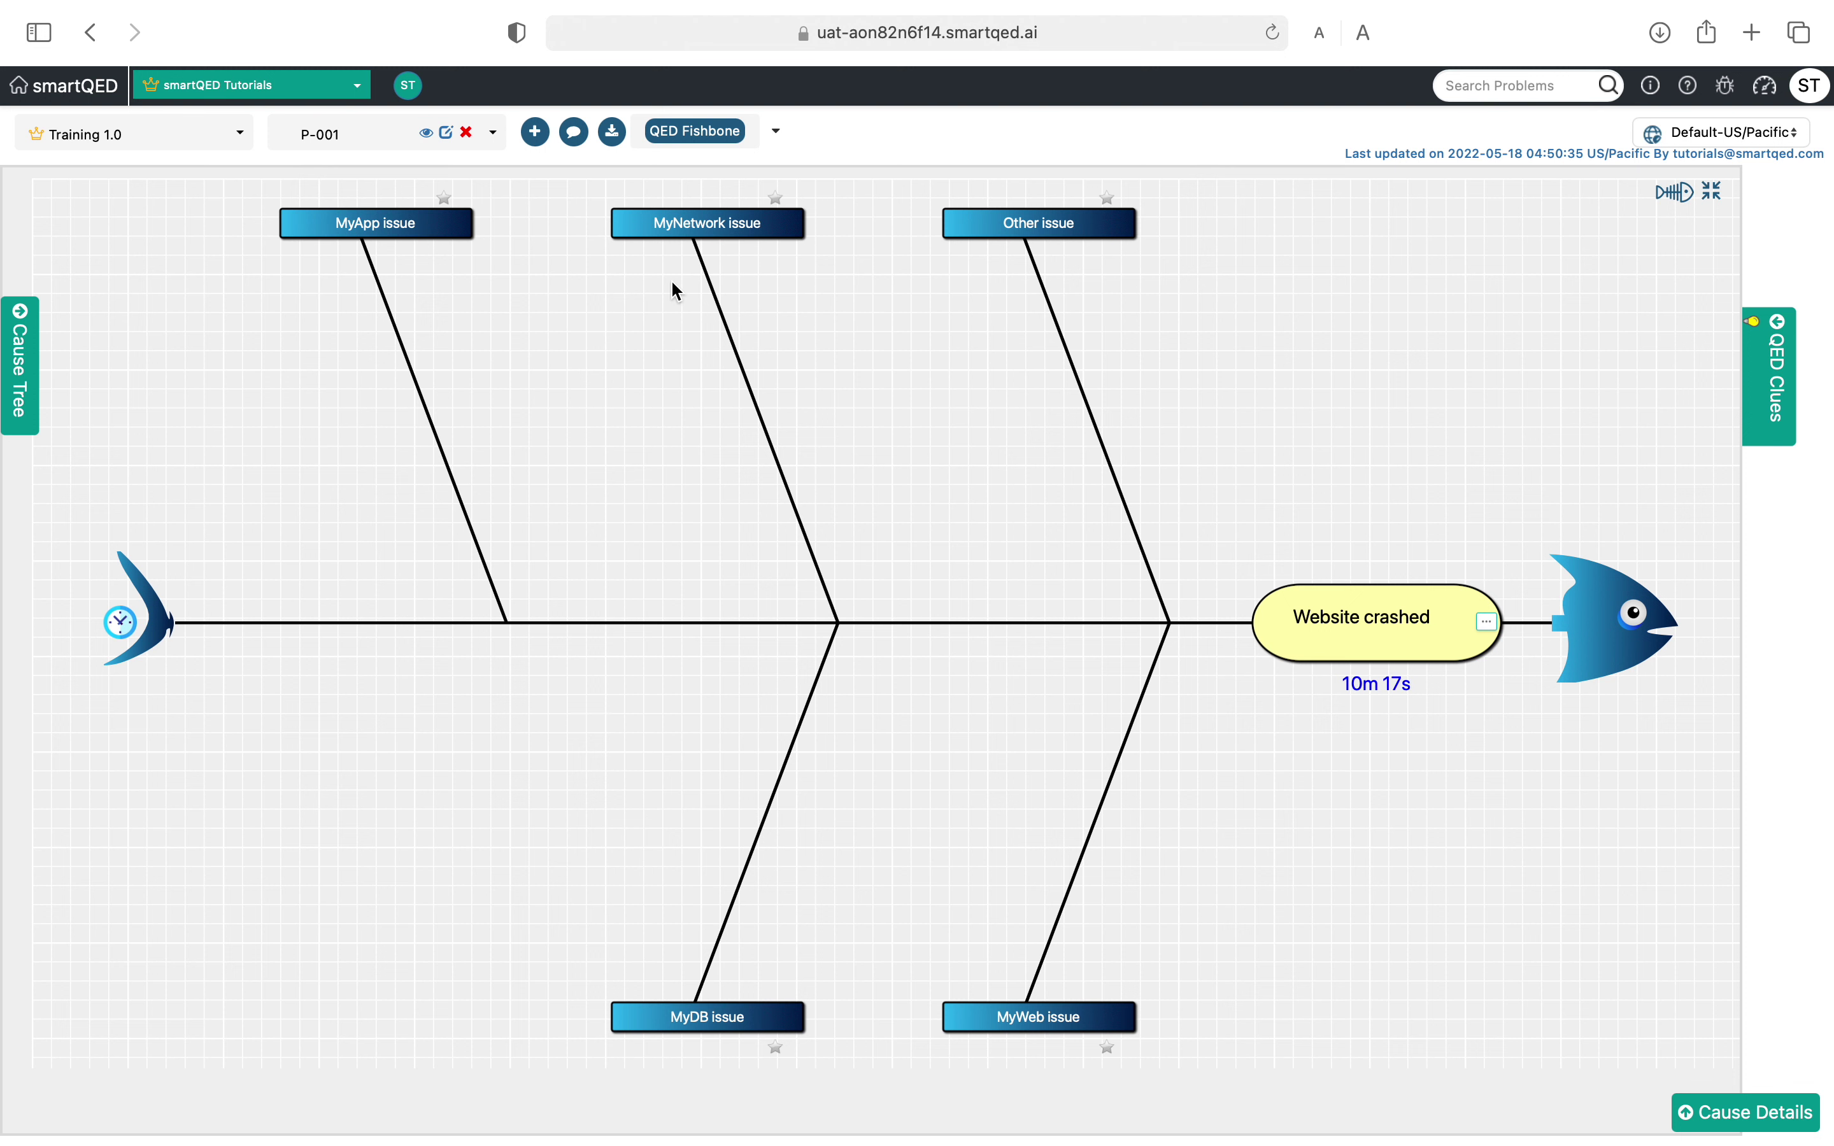
# Step: Once the Website crashed fishbone has loaded, select the MyDB issue cause
pyautogui.click(770, 1020)
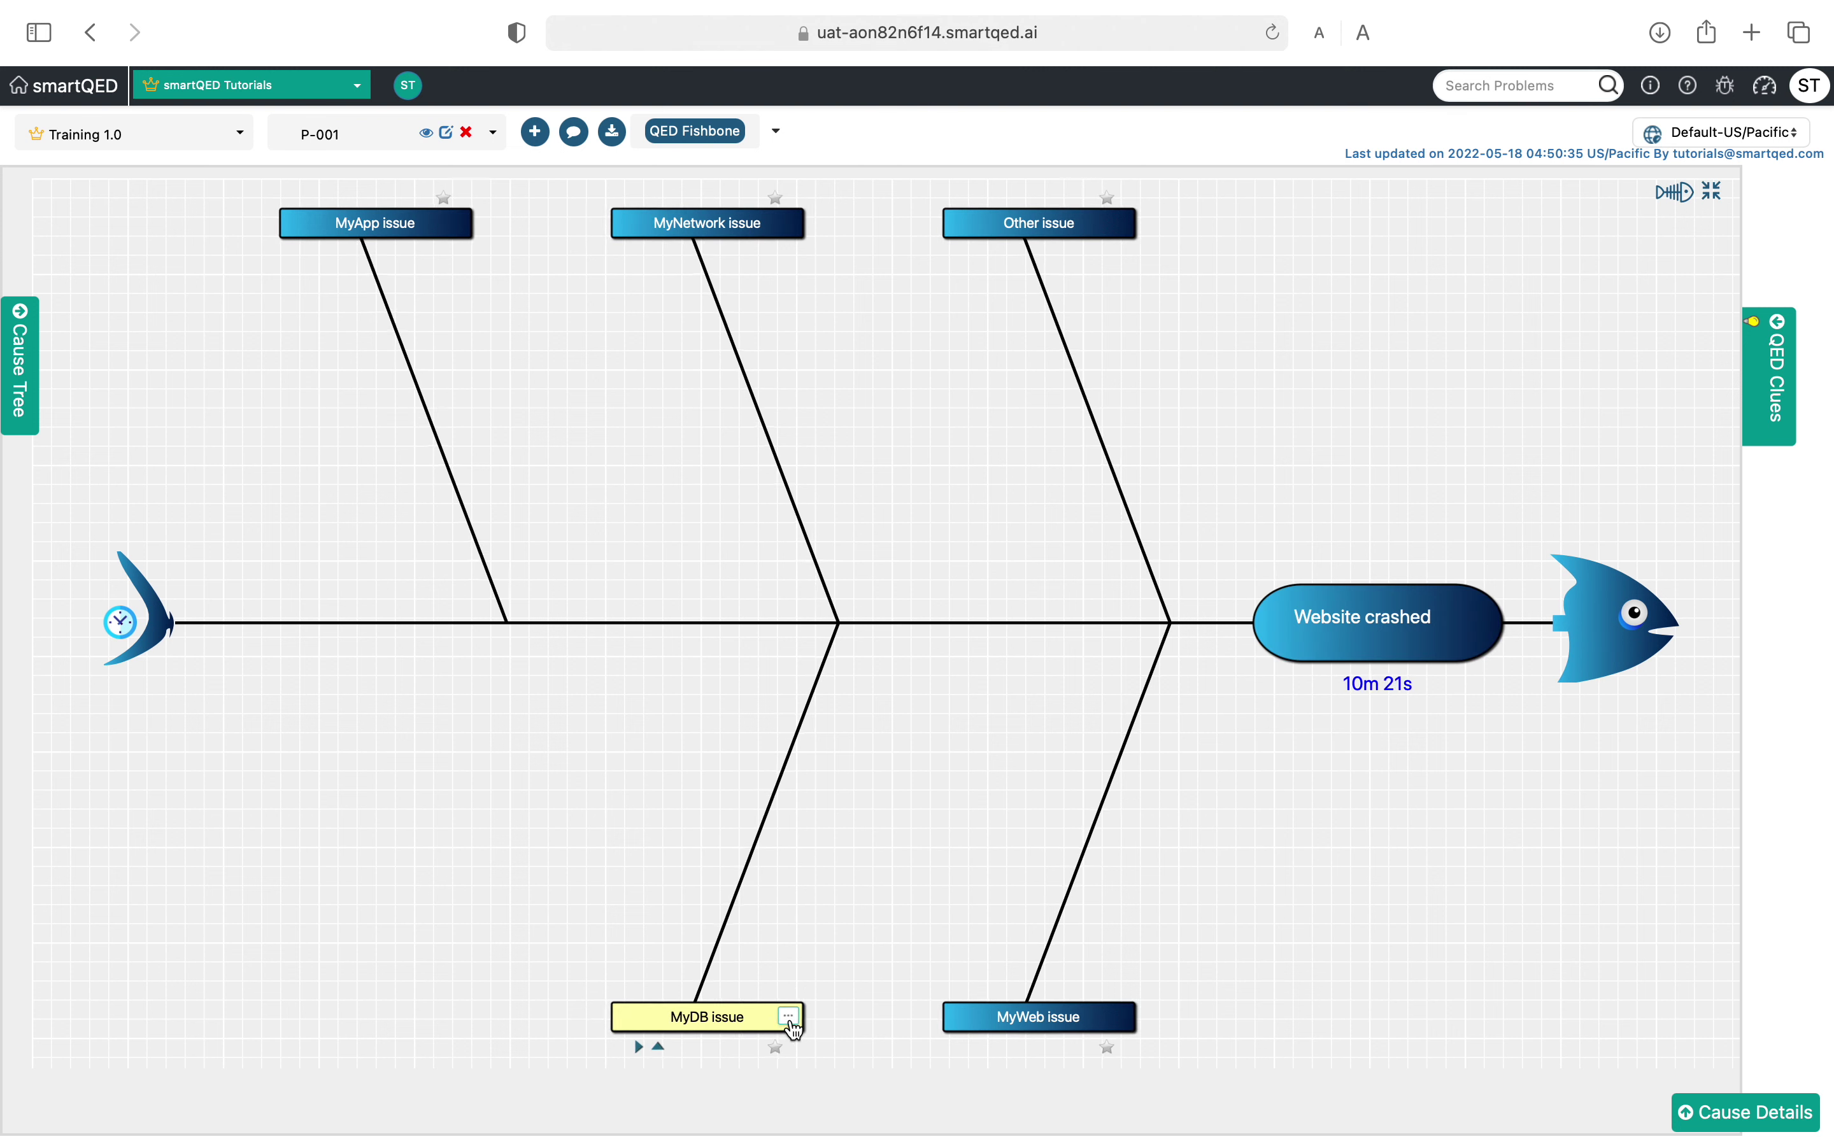
# Step: Assign MyDB issue to the second listed team member
pyautogui.click(787, 1018)
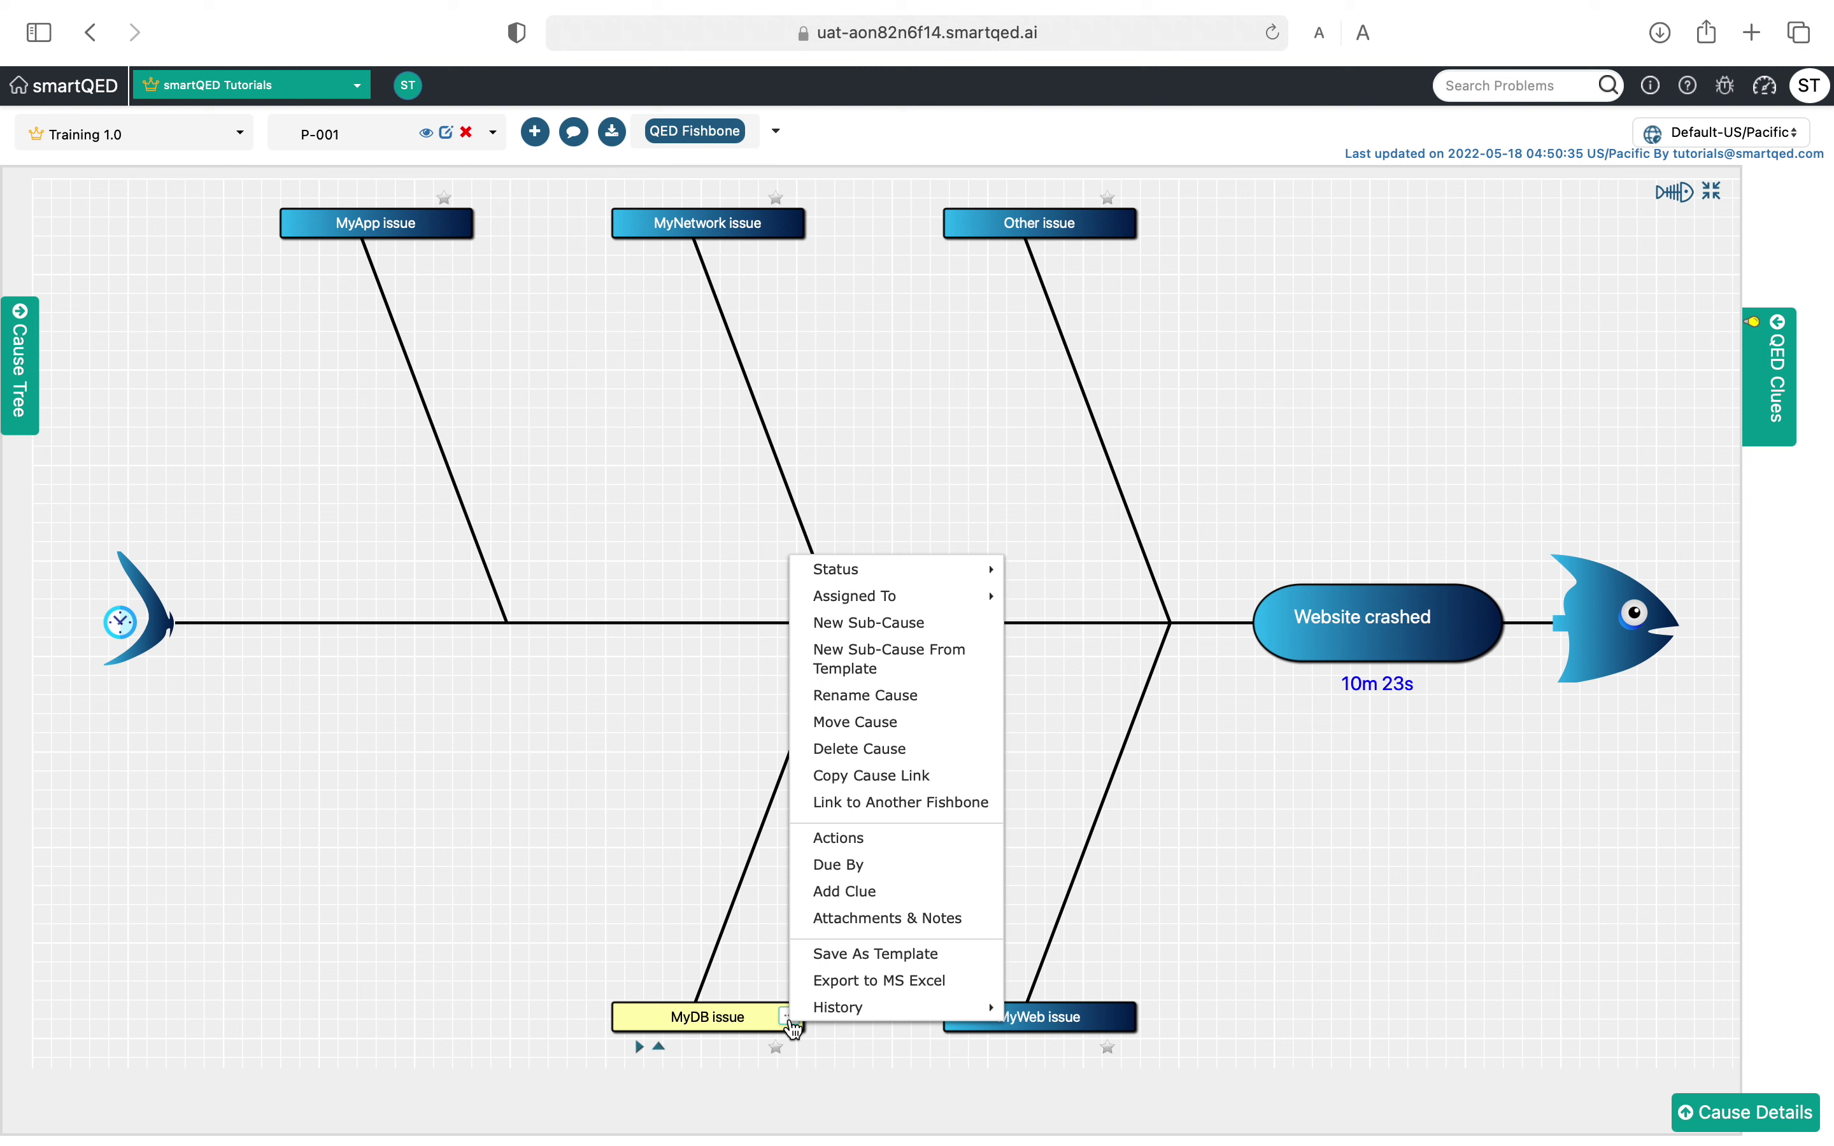
pyautogui.click(756, 963)
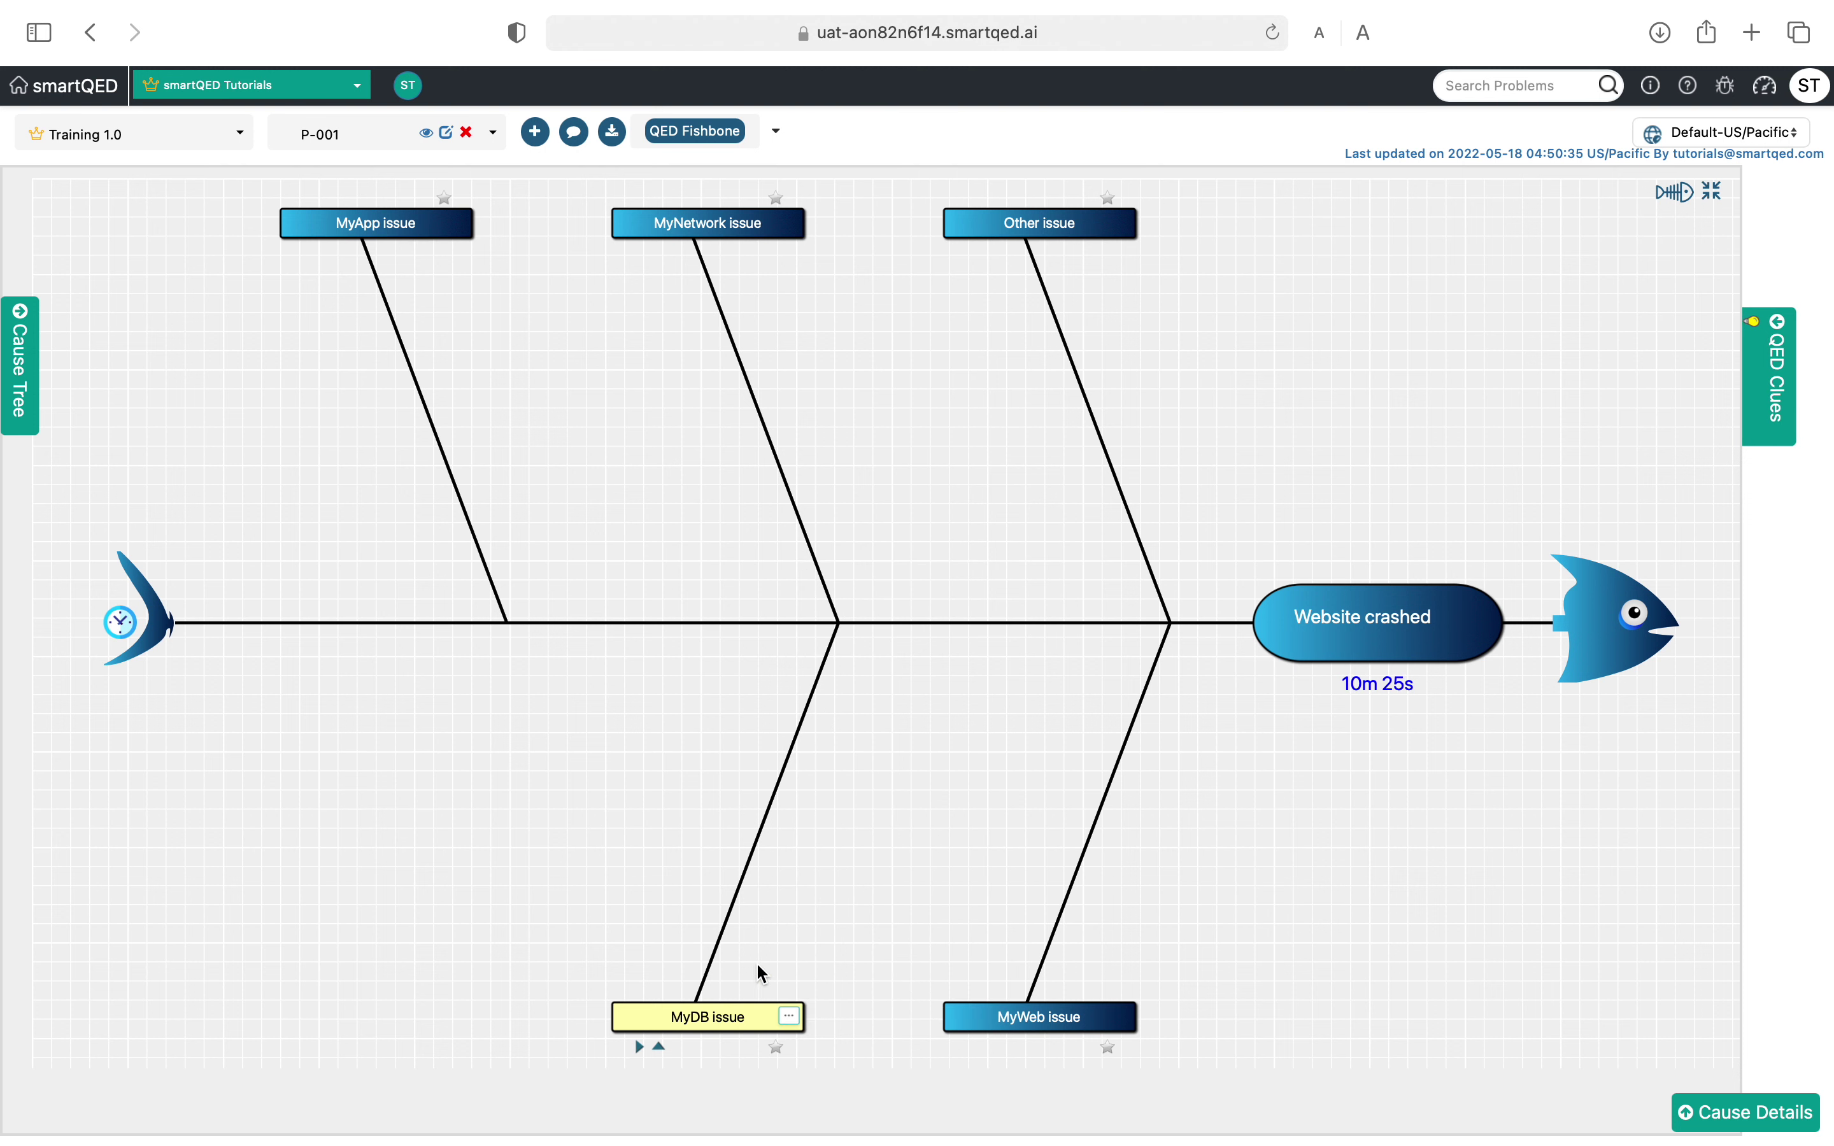
pyautogui.click(789, 1017)
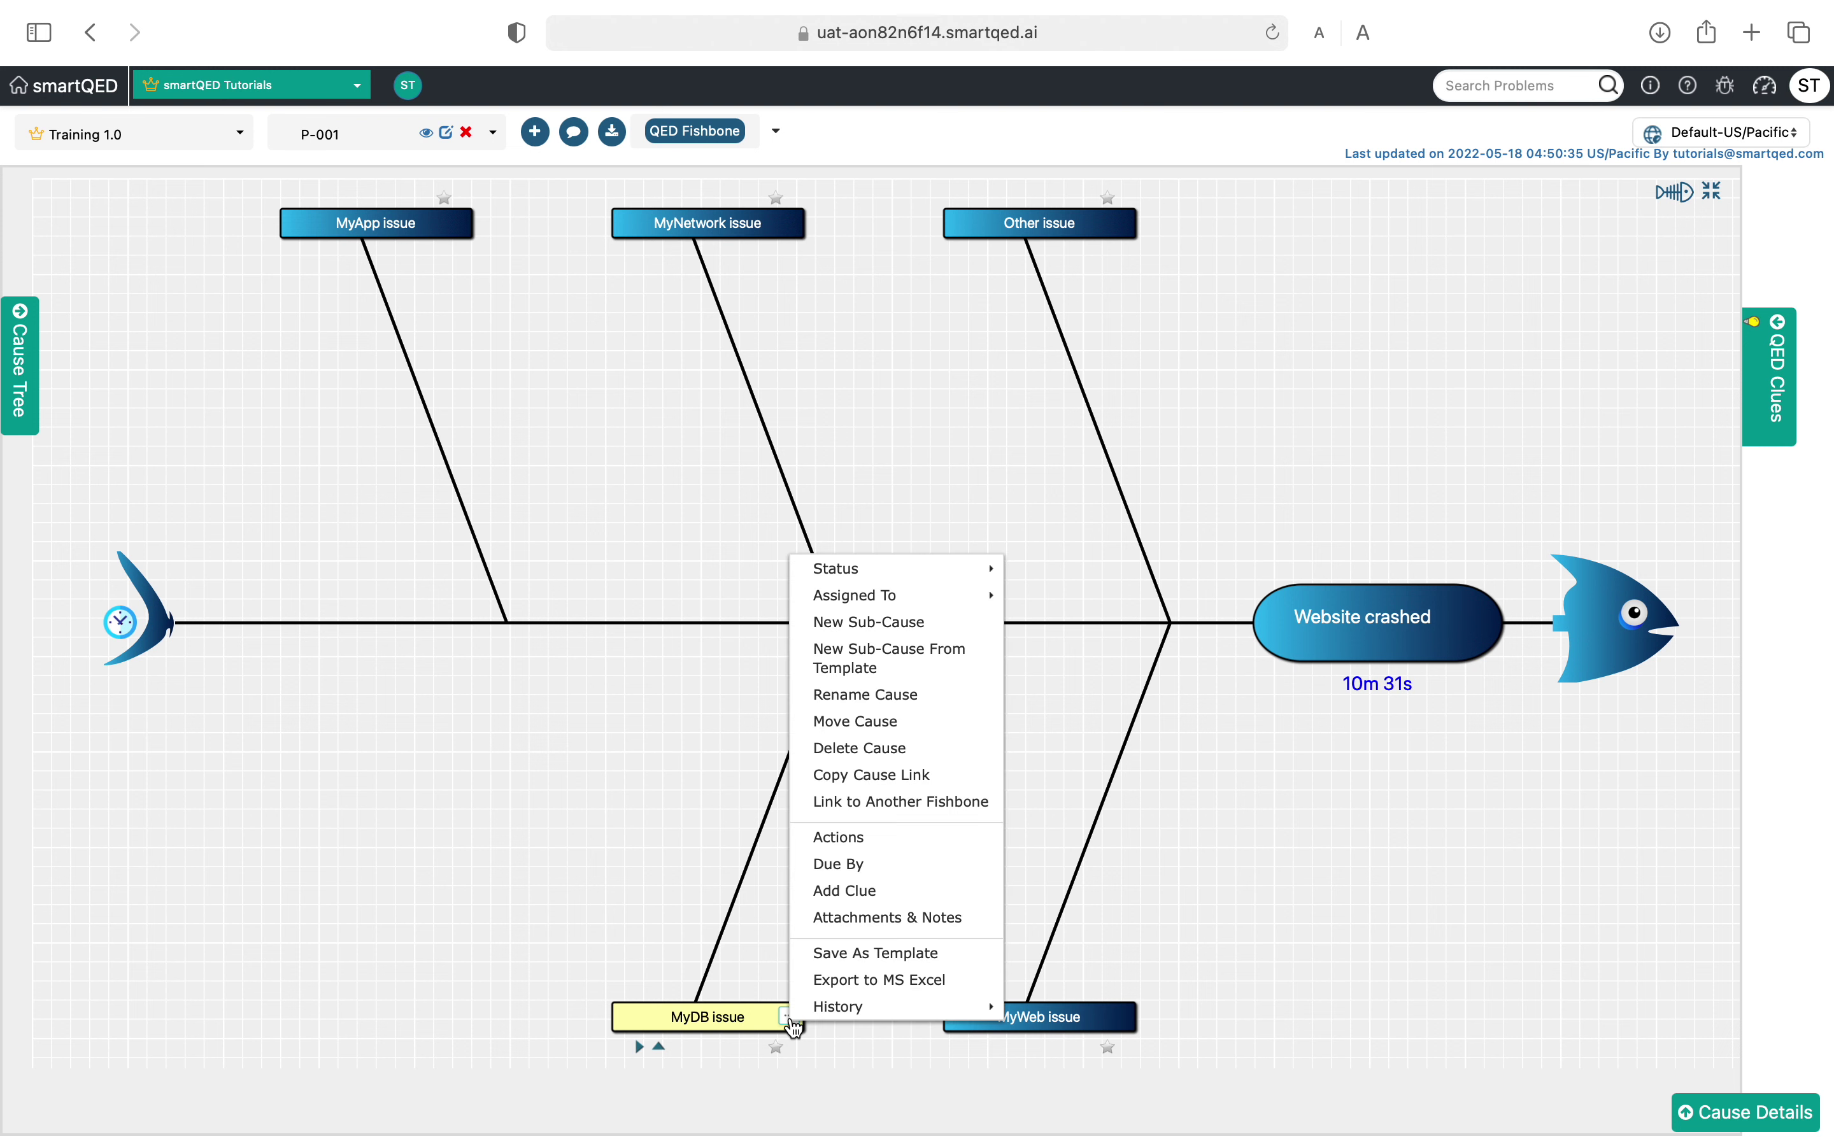
pyautogui.moveTo(864, 599)
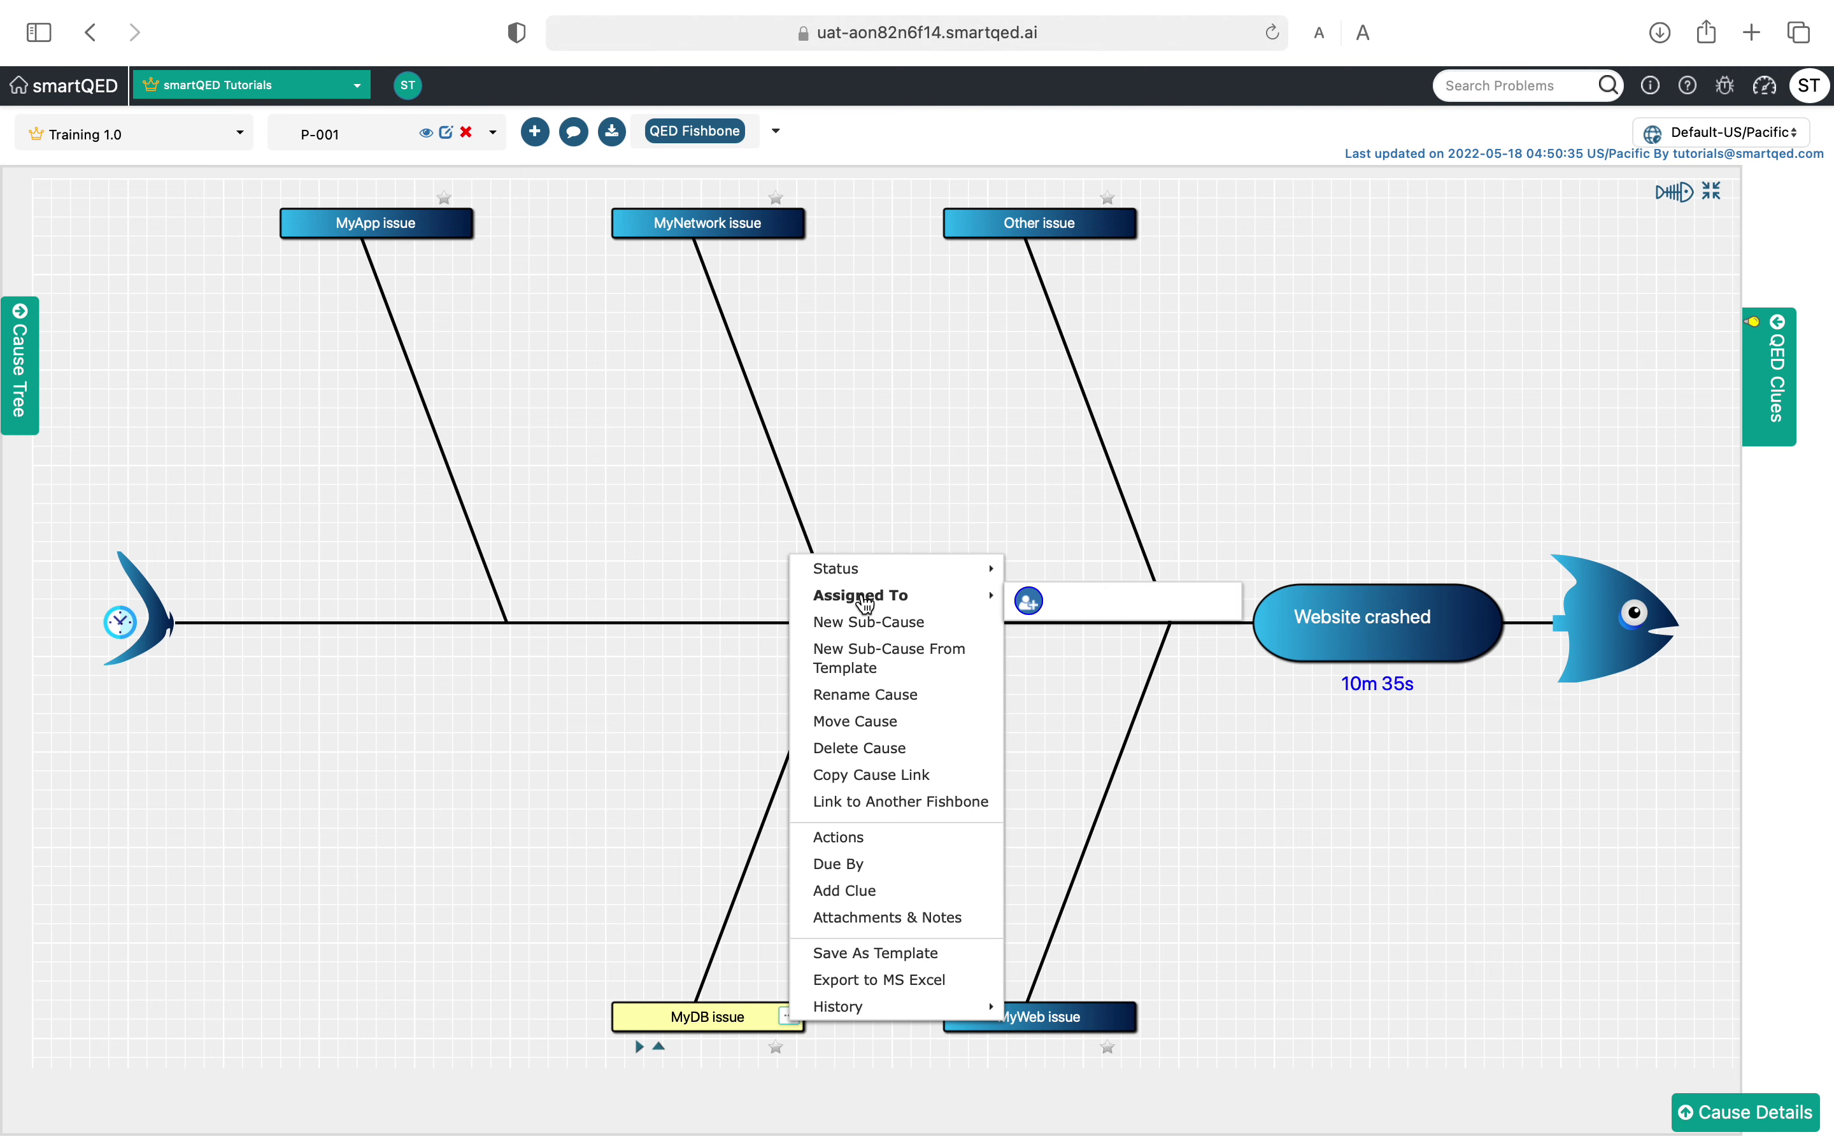
pyautogui.click(1029, 601)
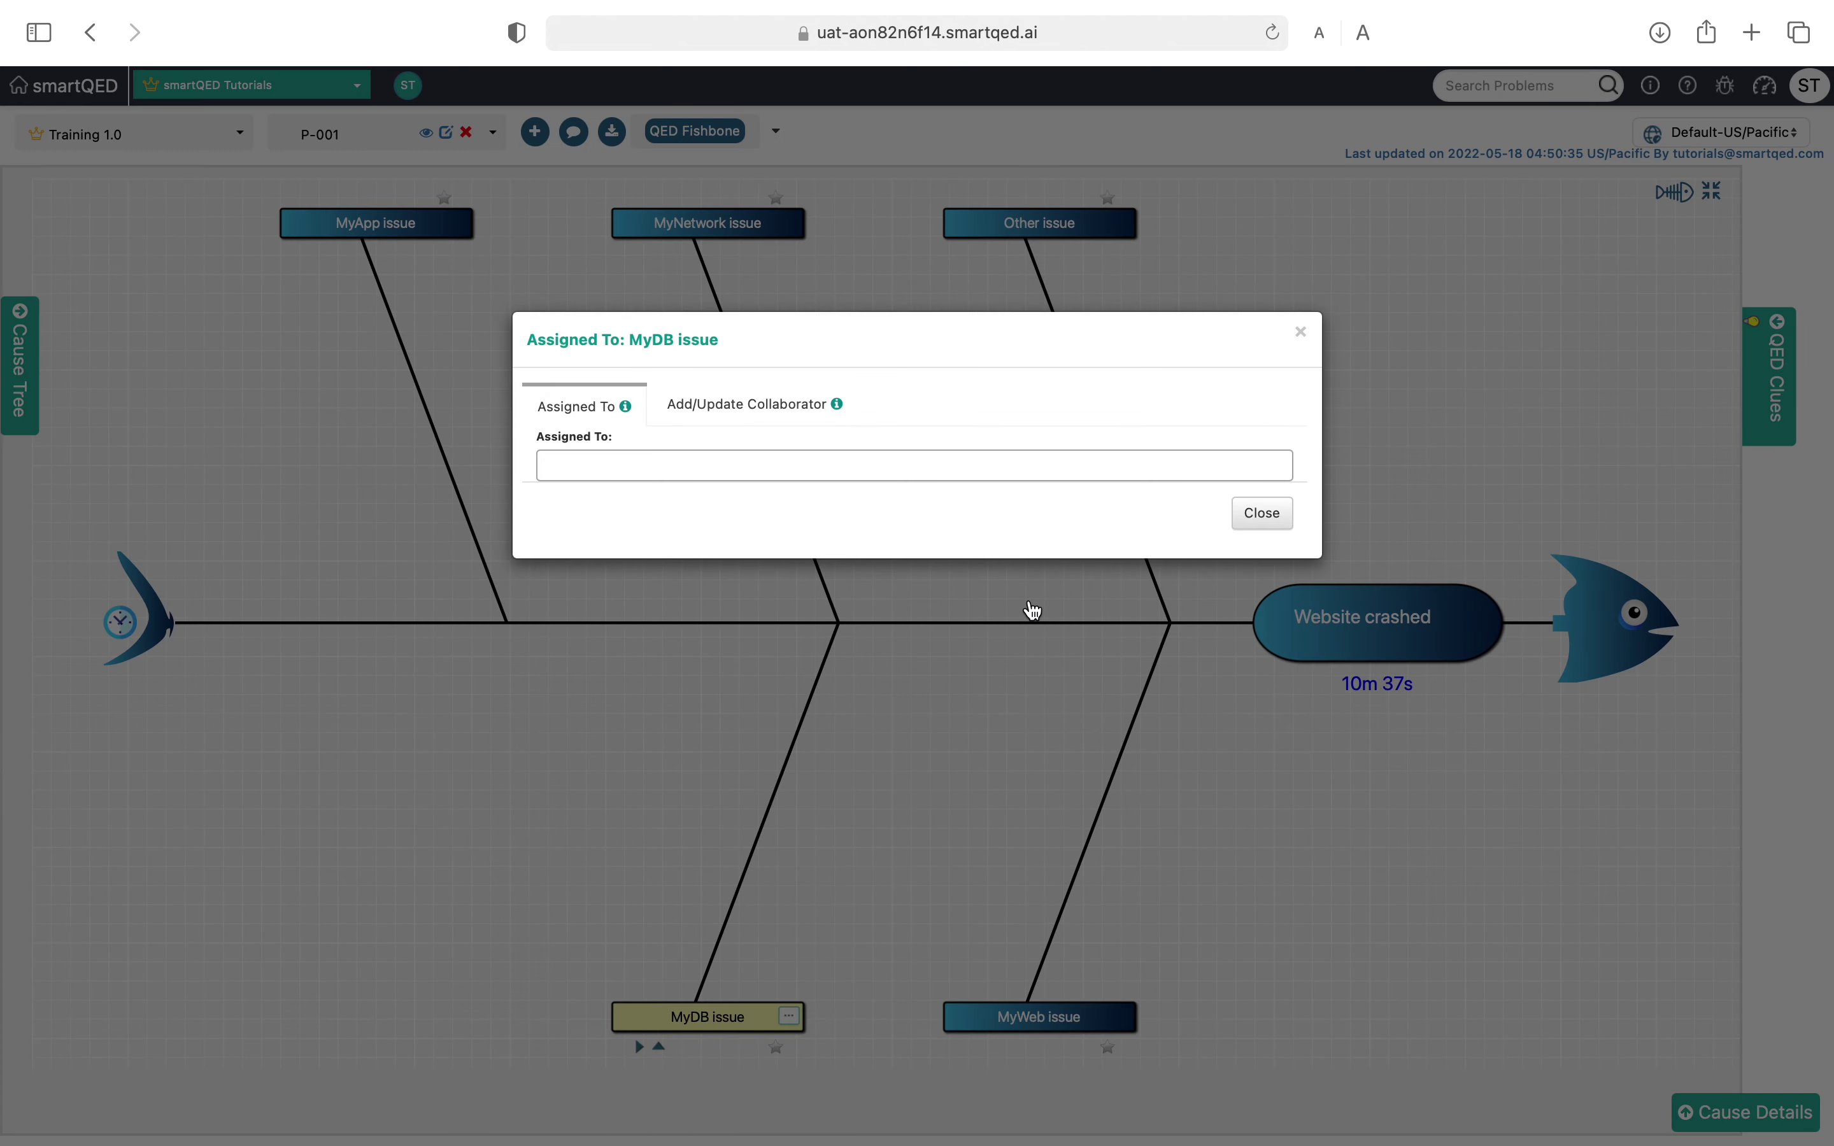
pyautogui.click(760, 468)
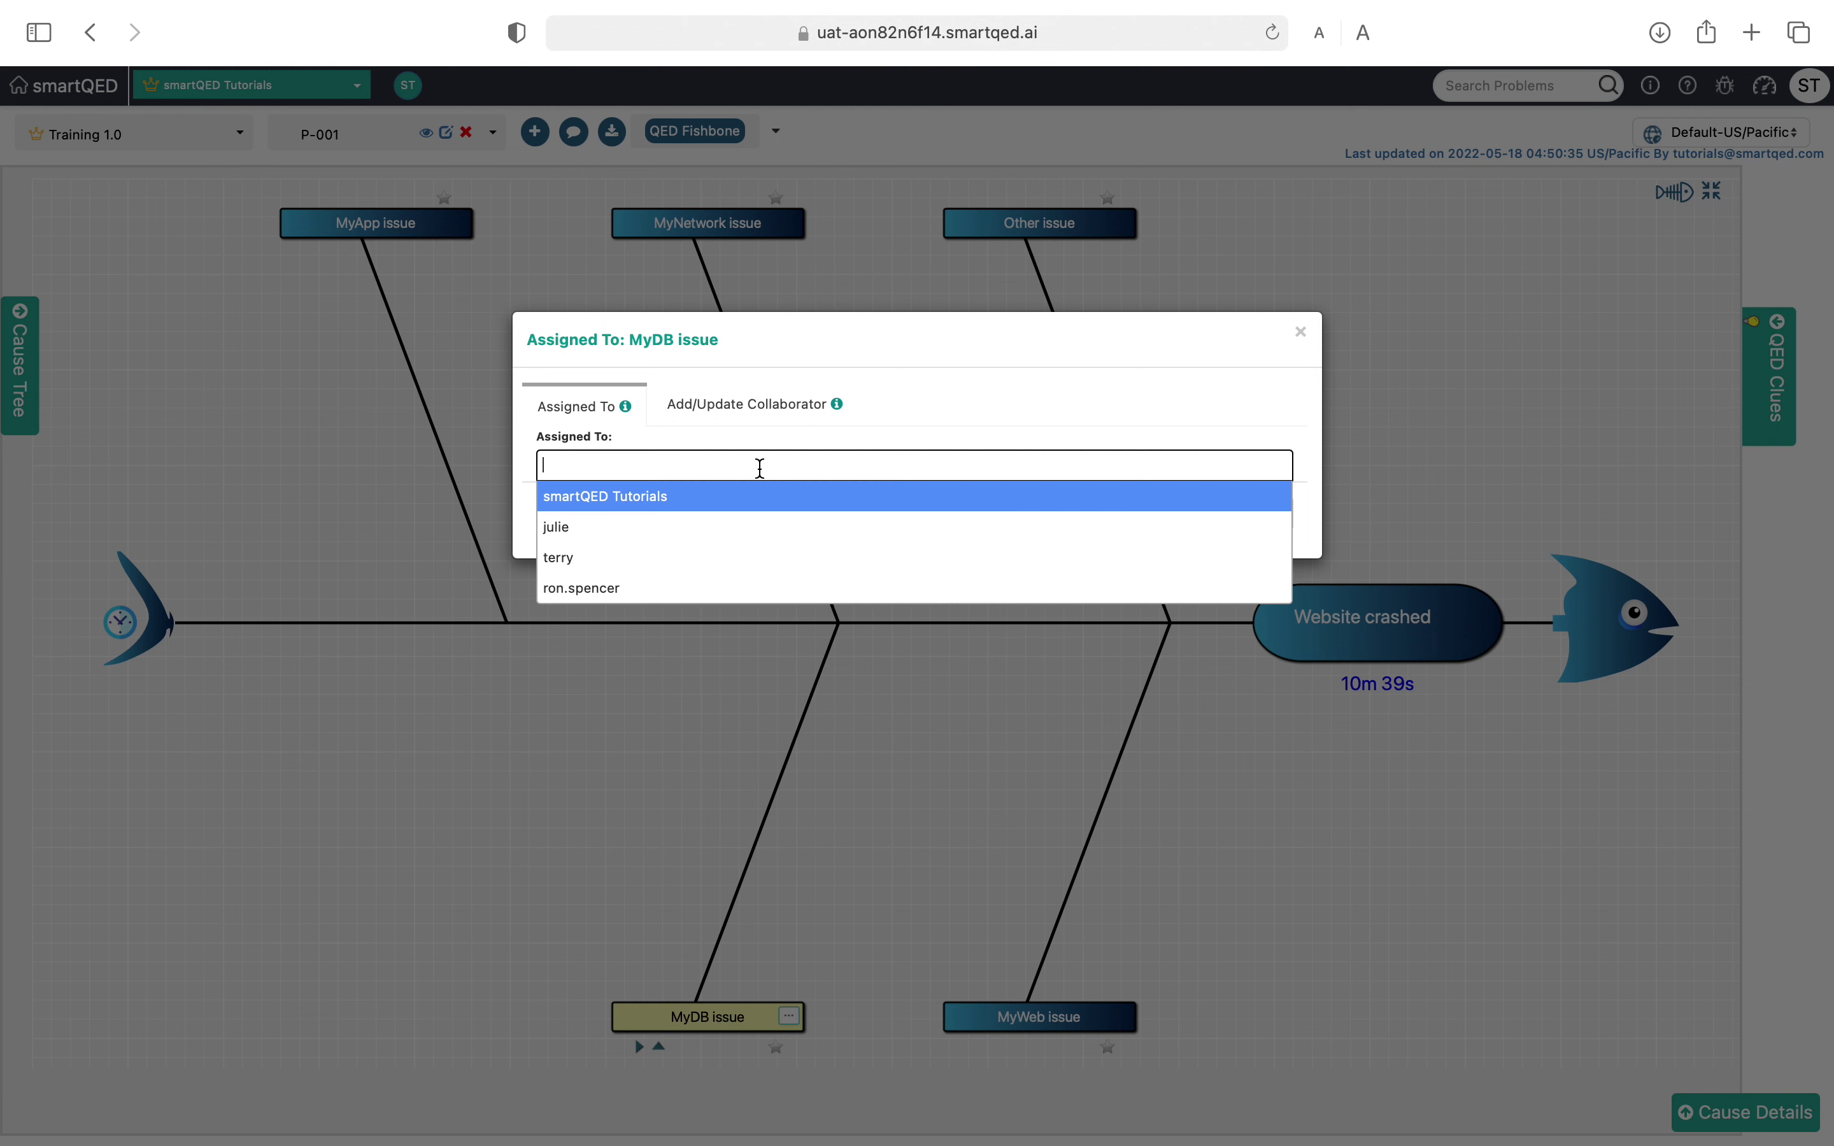
pyautogui.click(768, 535)
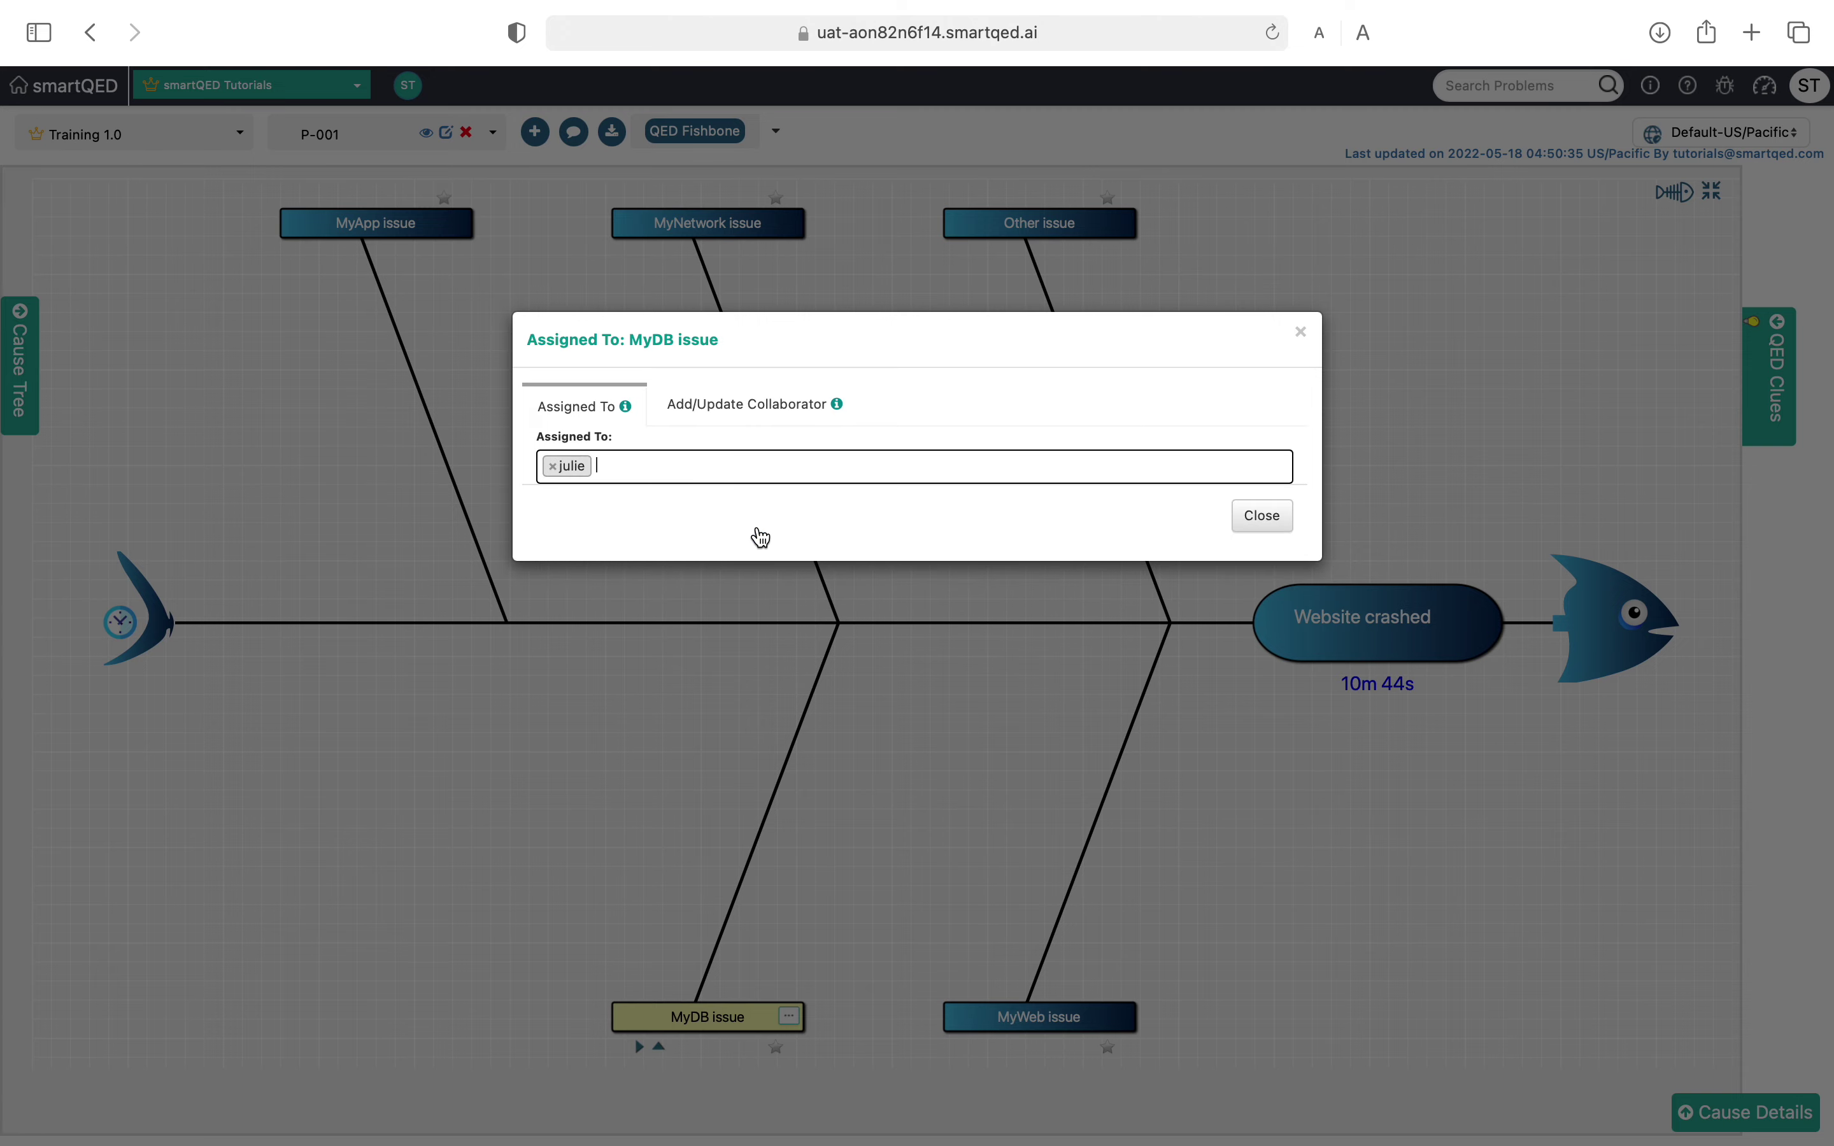
pyautogui.click(1255, 519)
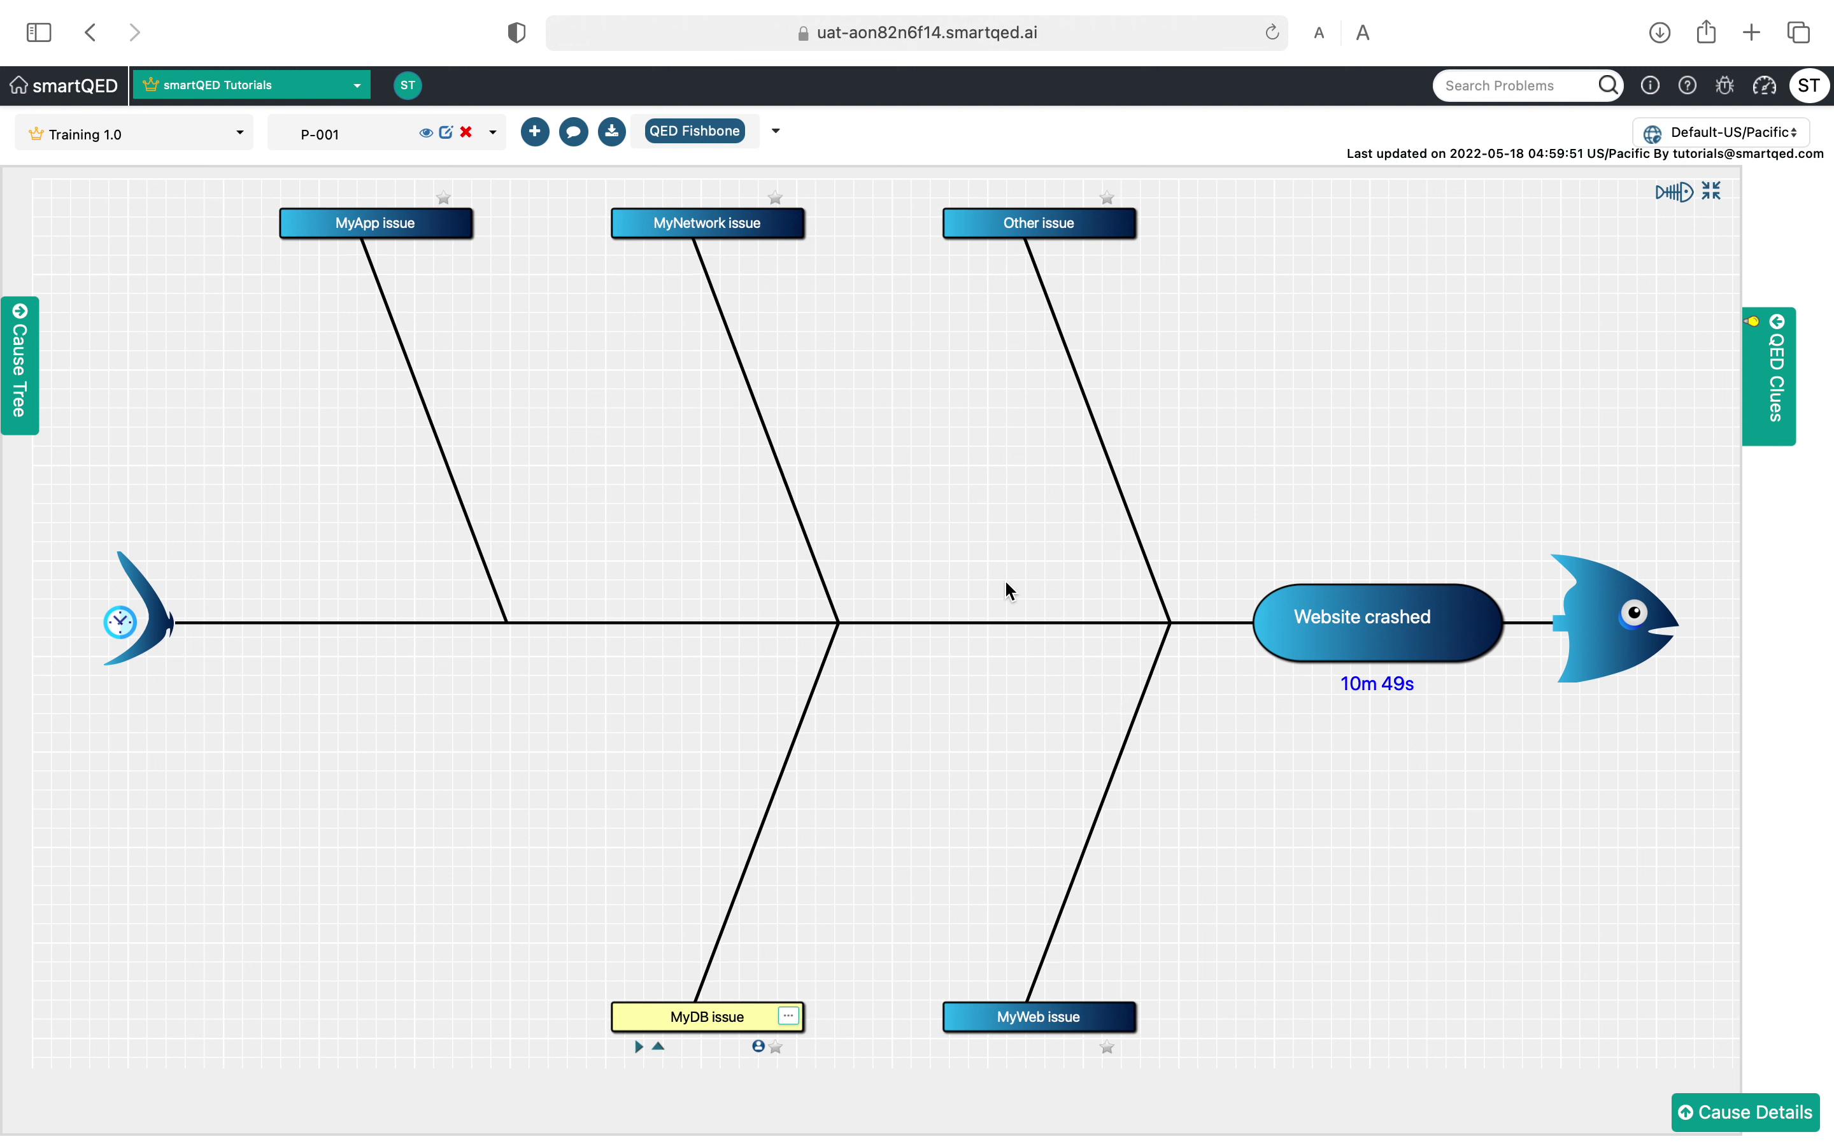
# Step: Assign MyNetwork issue to the third listed team member
pyautogui.click(773, 222)
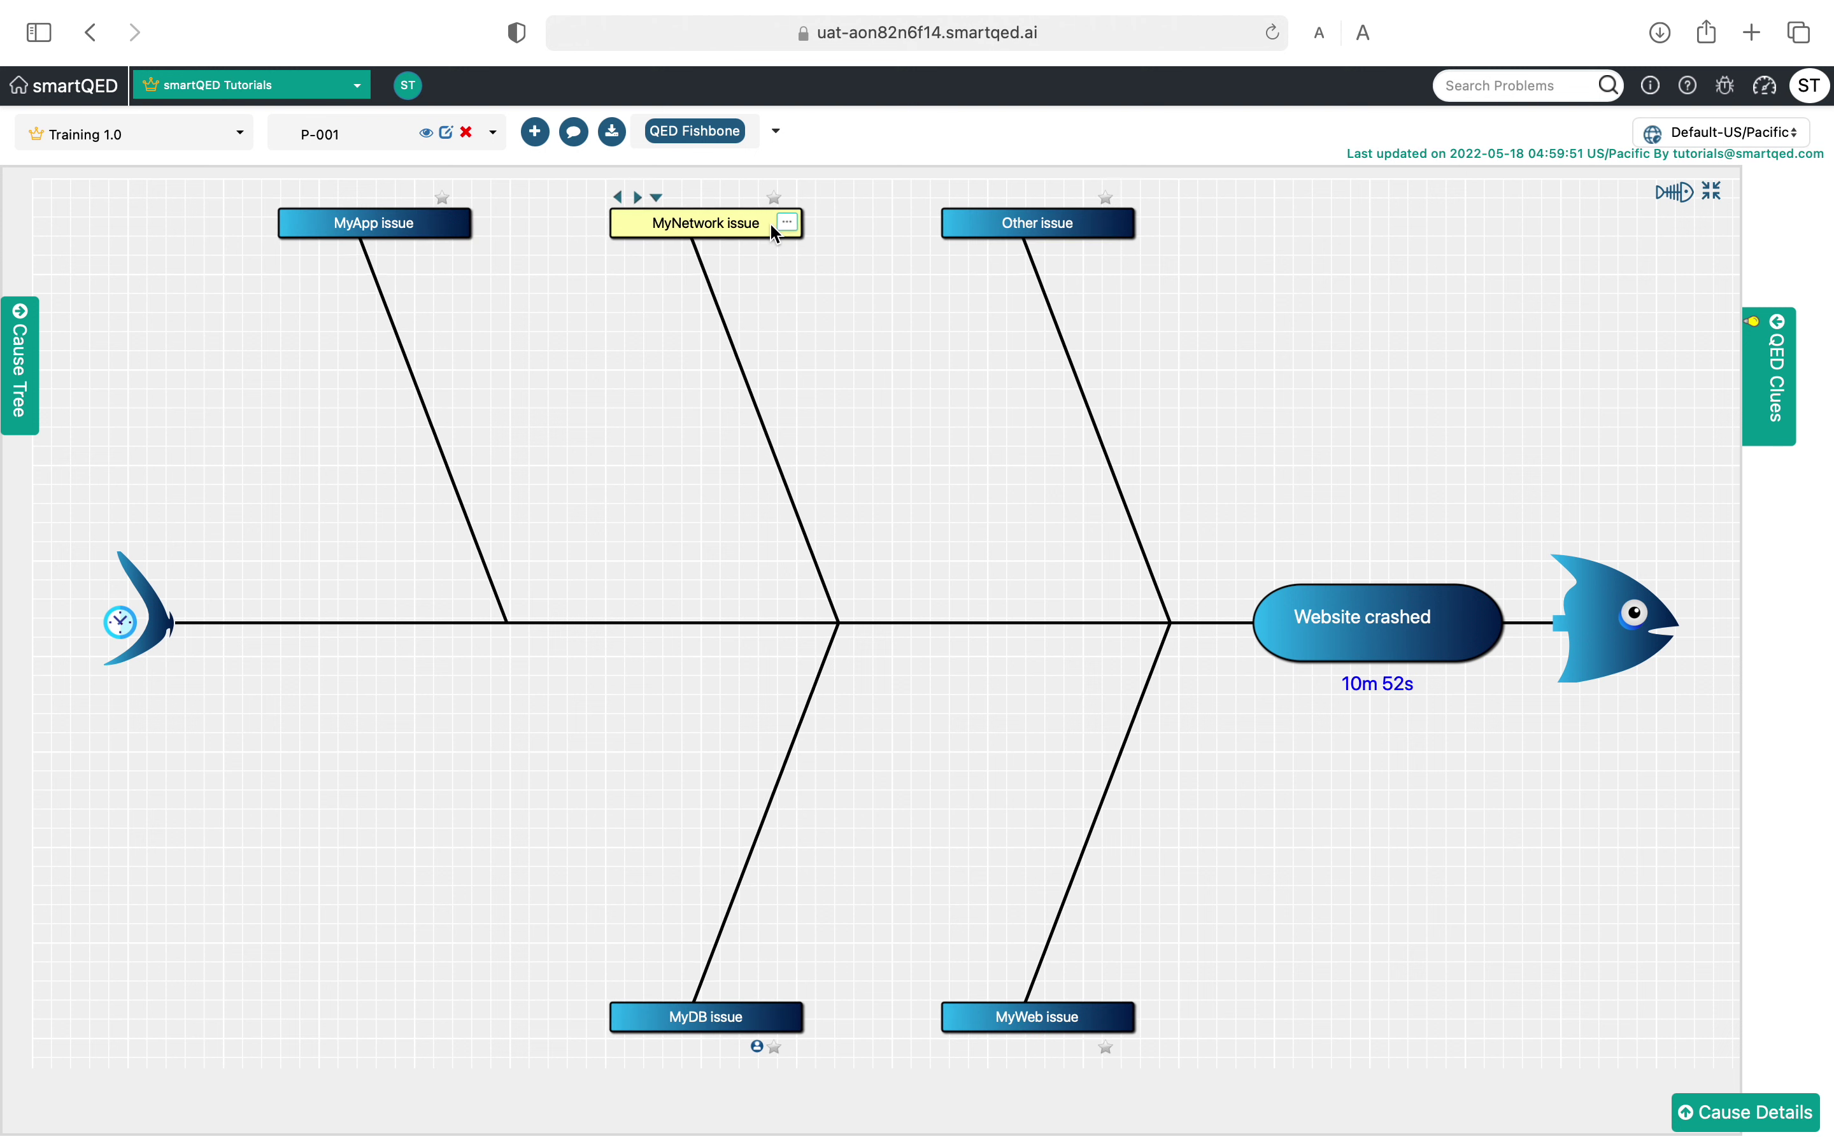
pyautogui.rightClick(634, 229)
pyautogui.moveTo(667, 263)
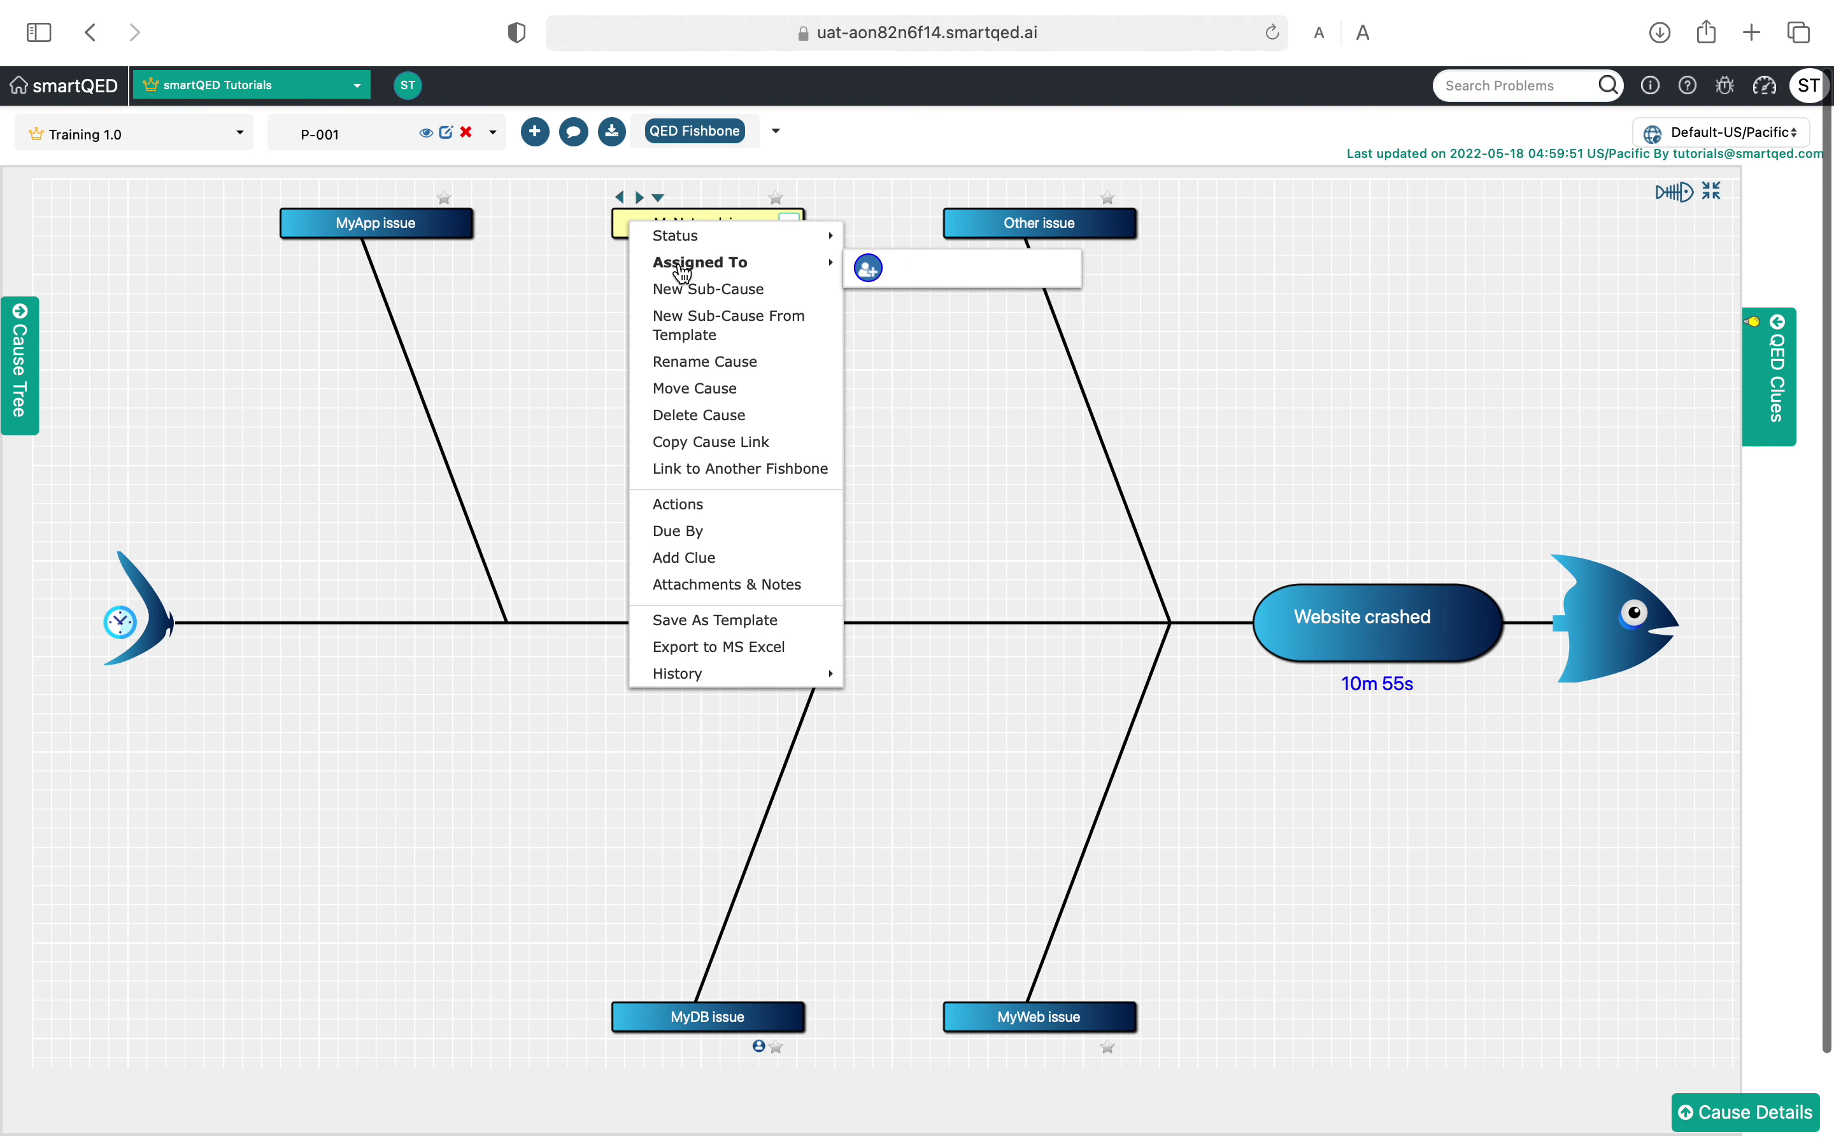
pyautogui.click(871, 271)
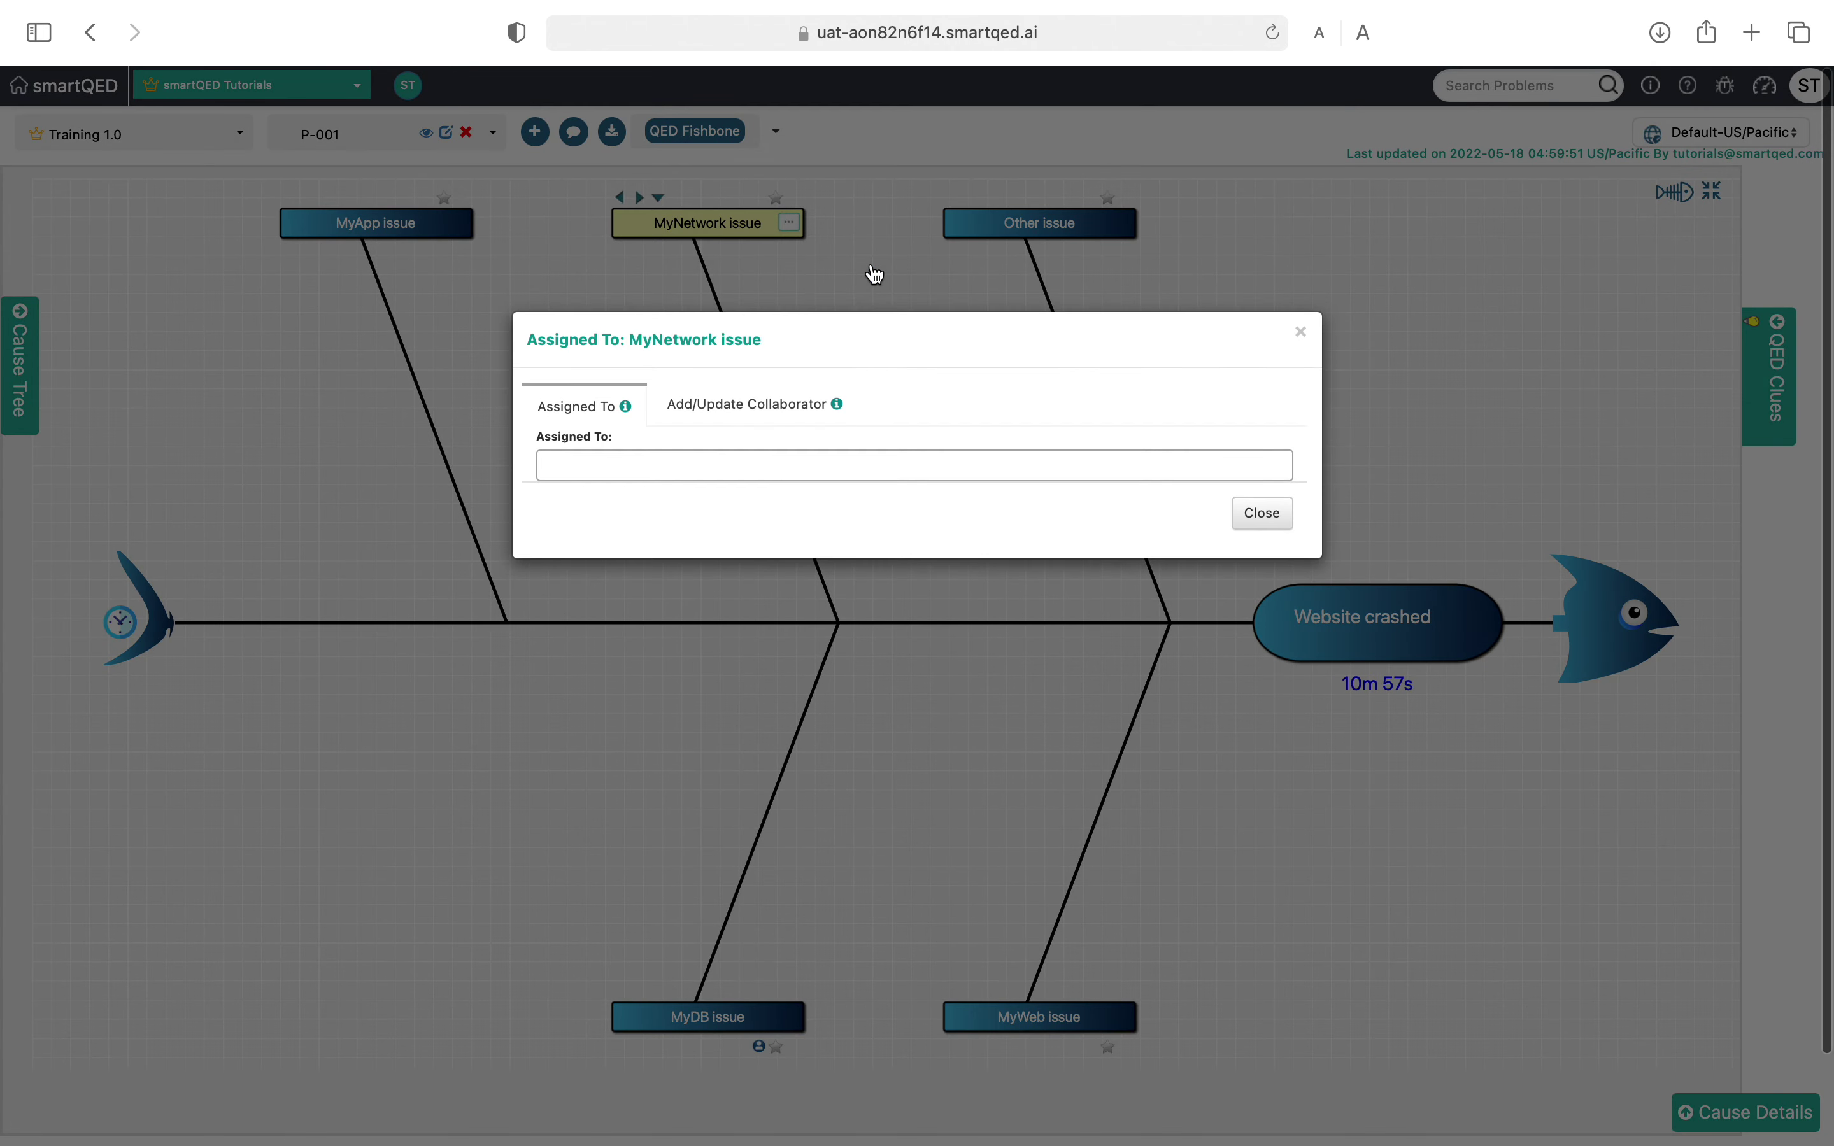
pyautogui.click(762, 465)
pyautogui.click(721, 561)
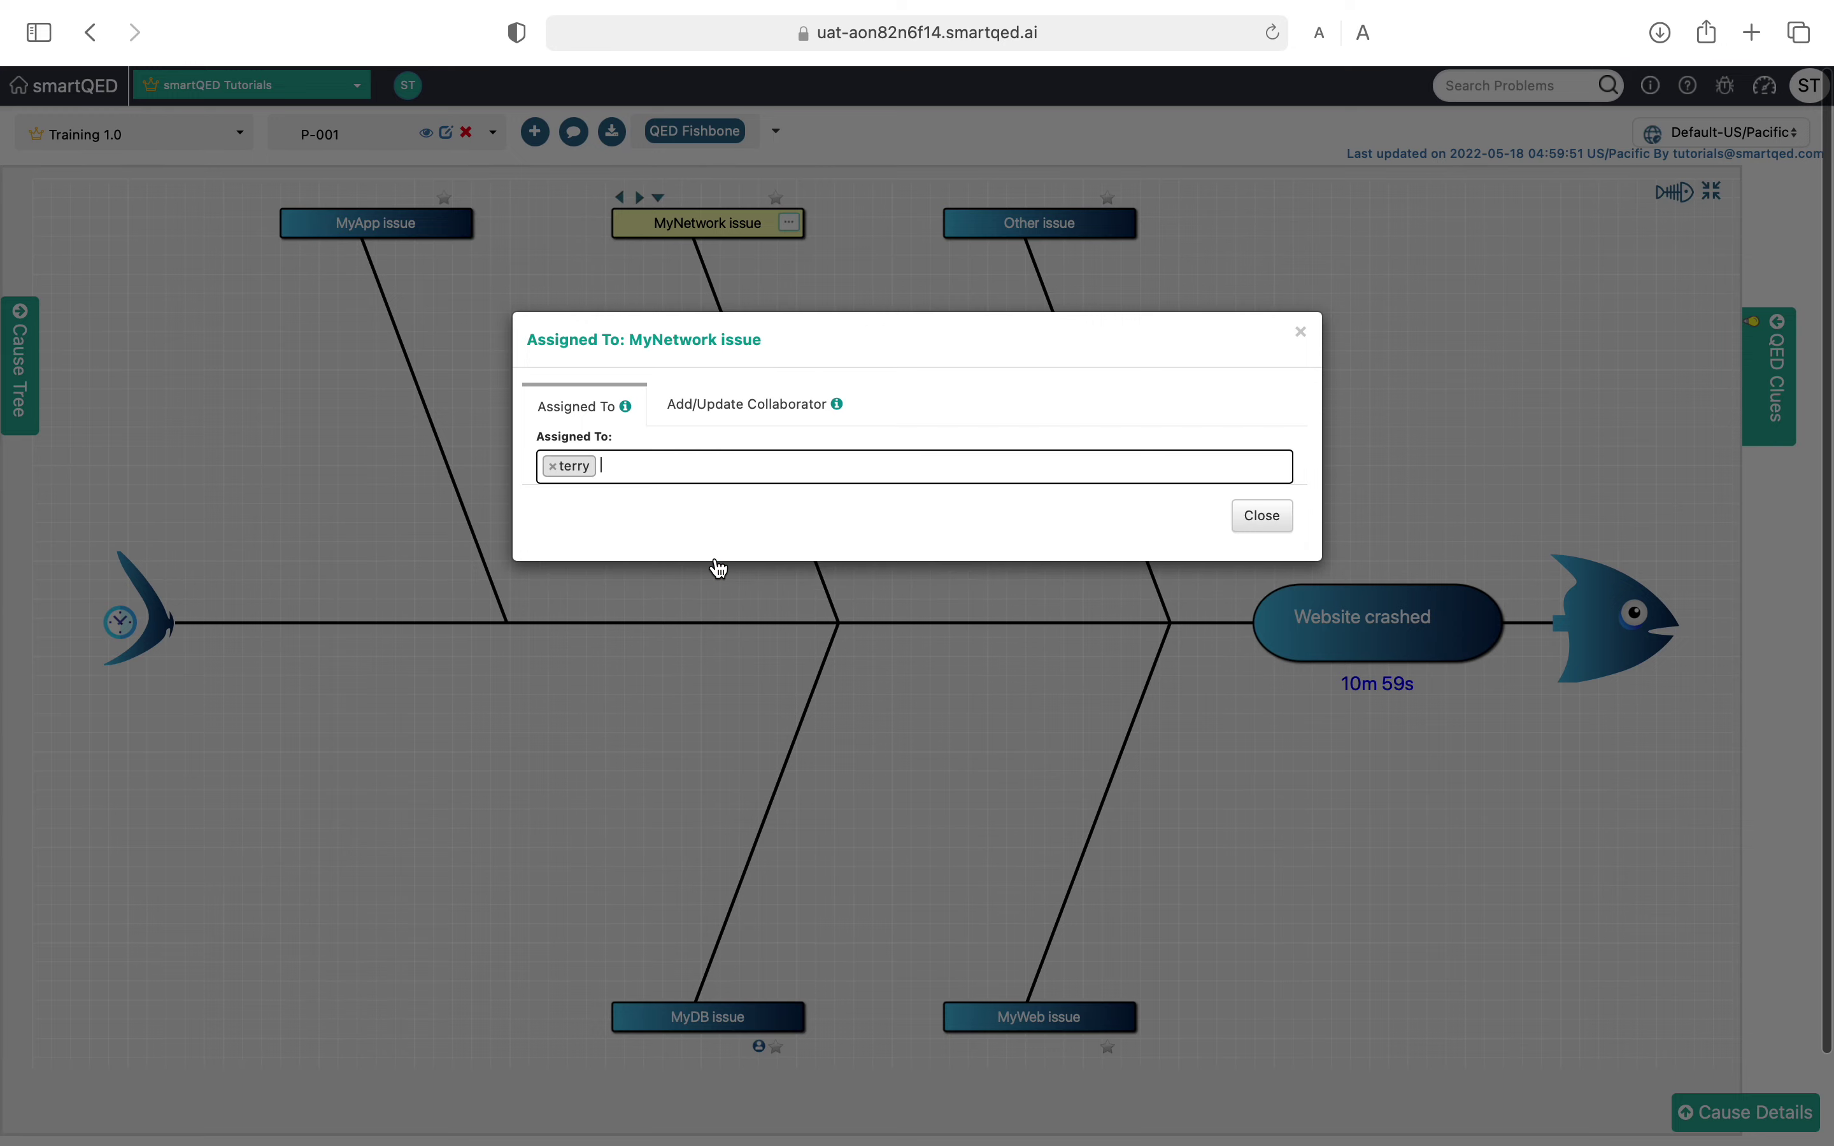
pyautogui.click(1243, 518)
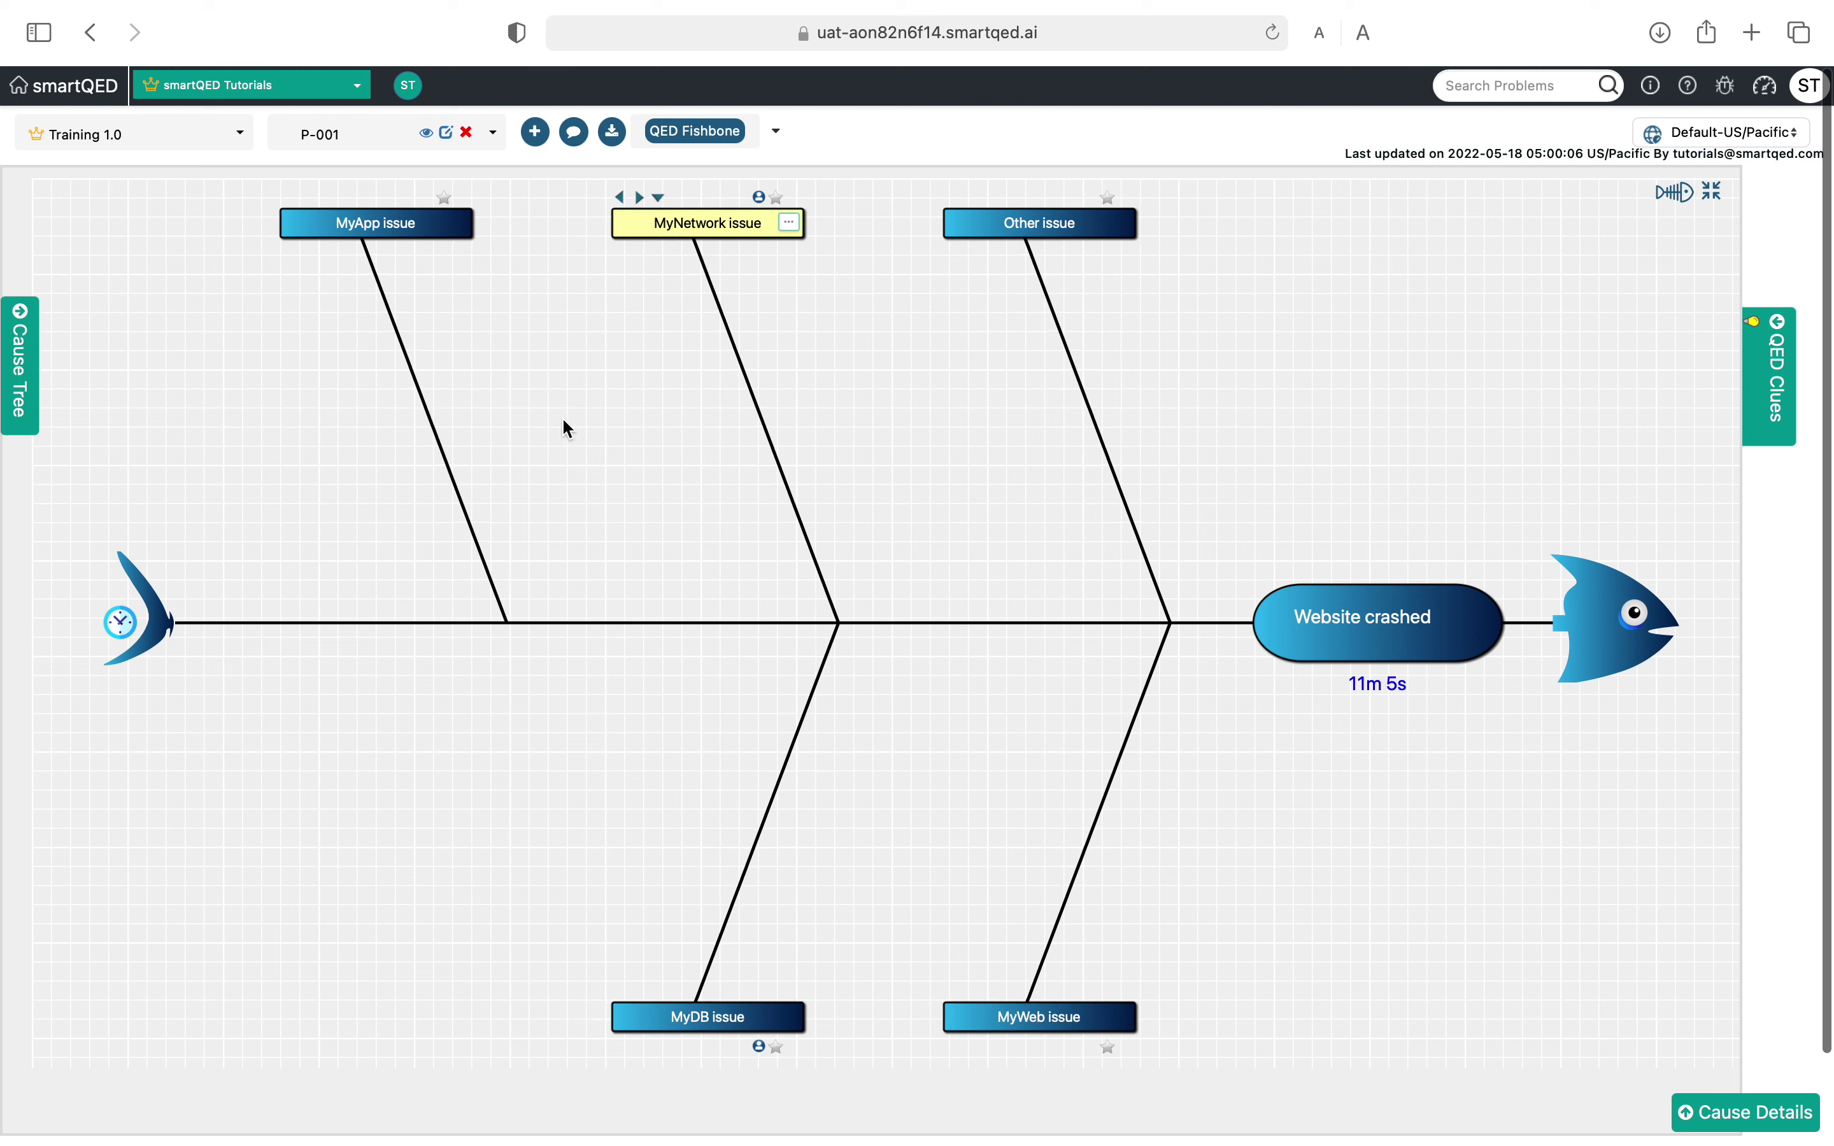
# Step: From the Cause Tree panel, assign MyApp issue to the last listed team member
pyautogui.click(17, 395)
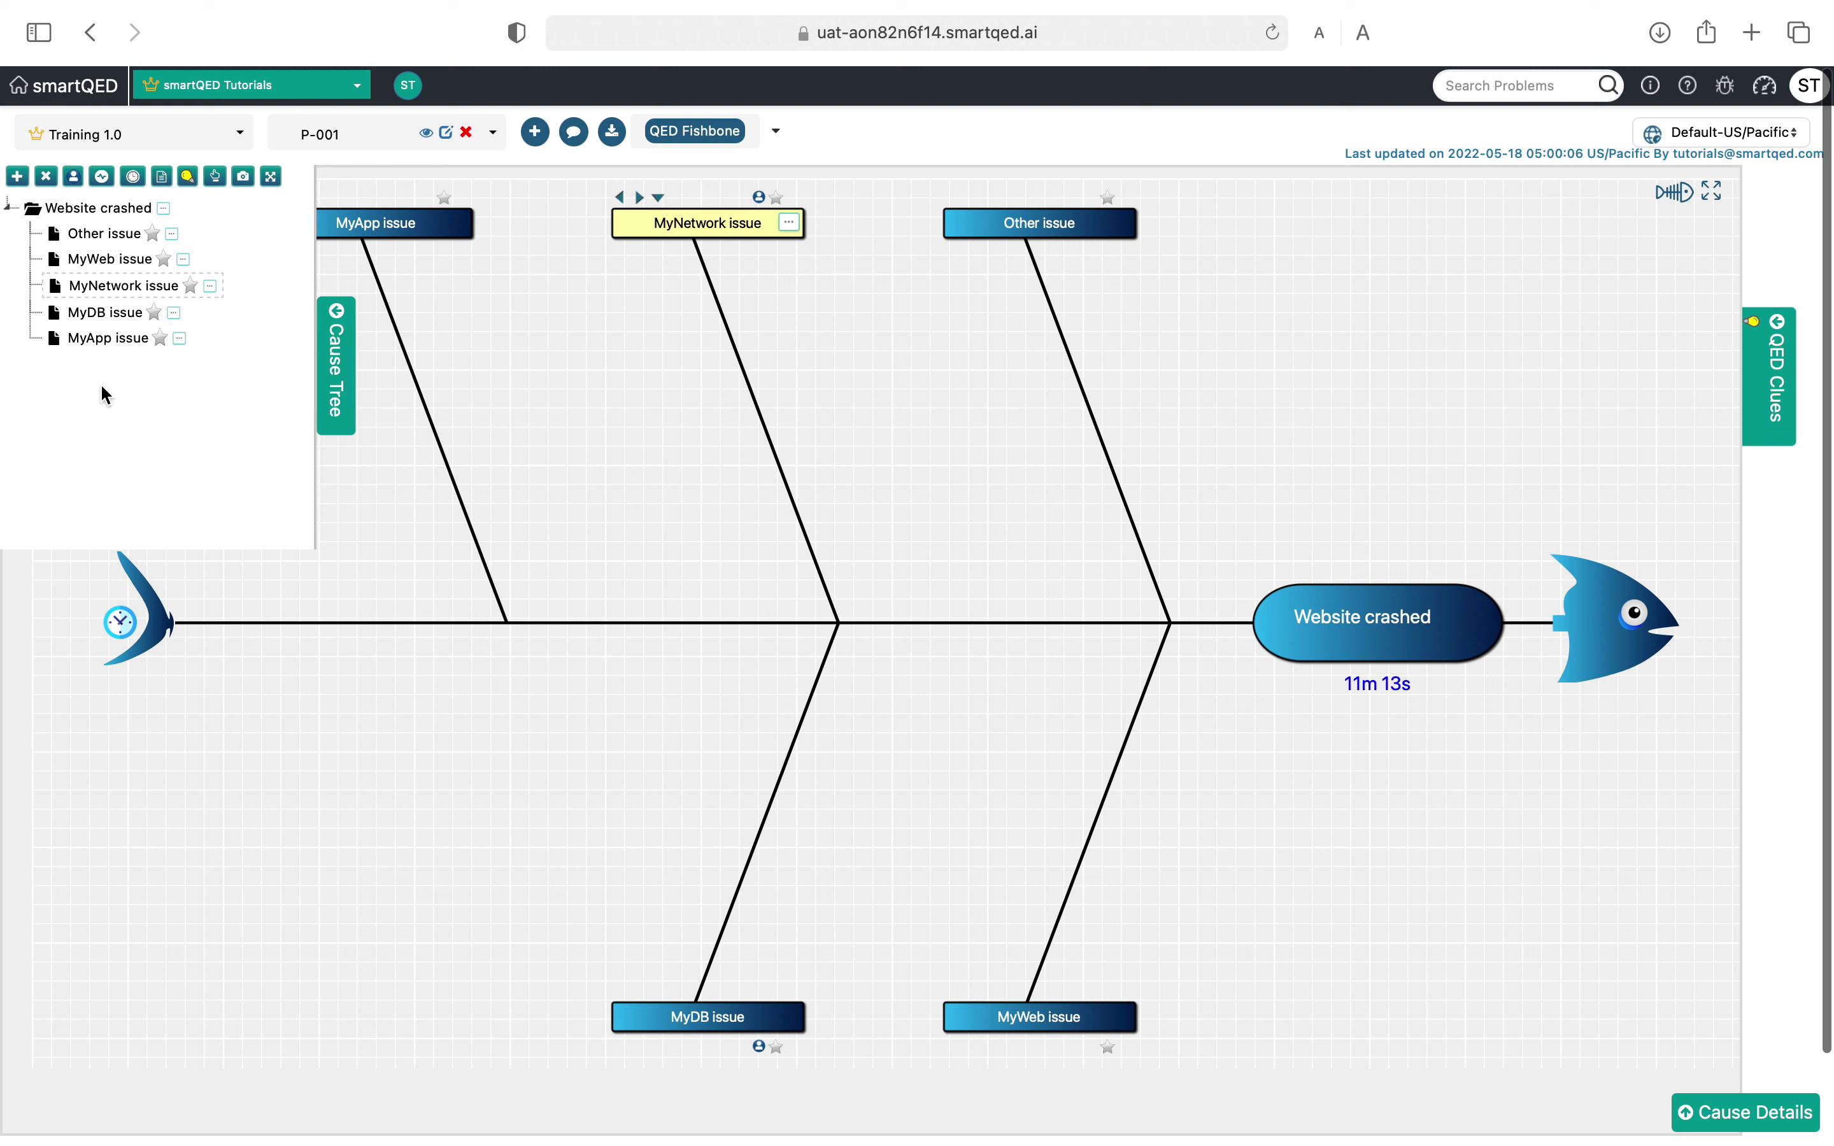
pyautogui.click(105, 341)
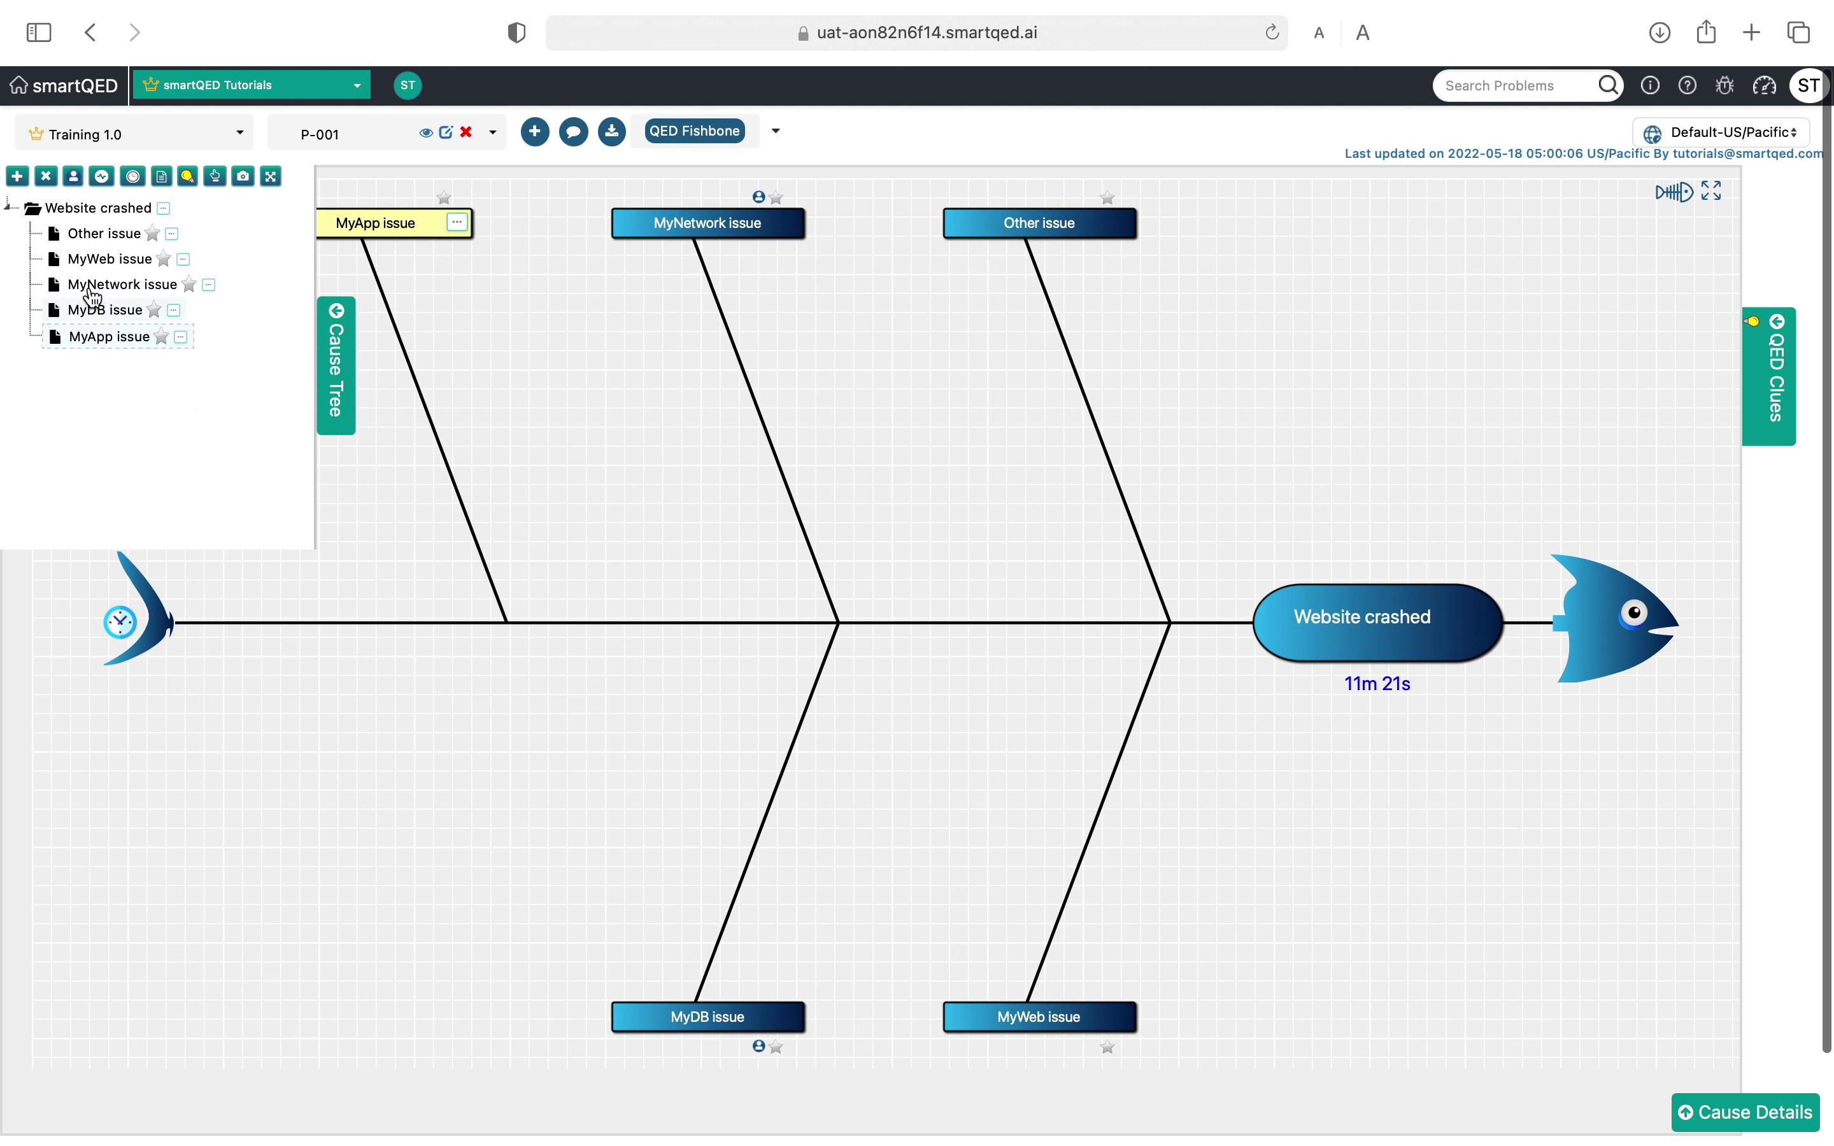
pyautogui.click(74, 179)
pyautogui.click(698, 468)
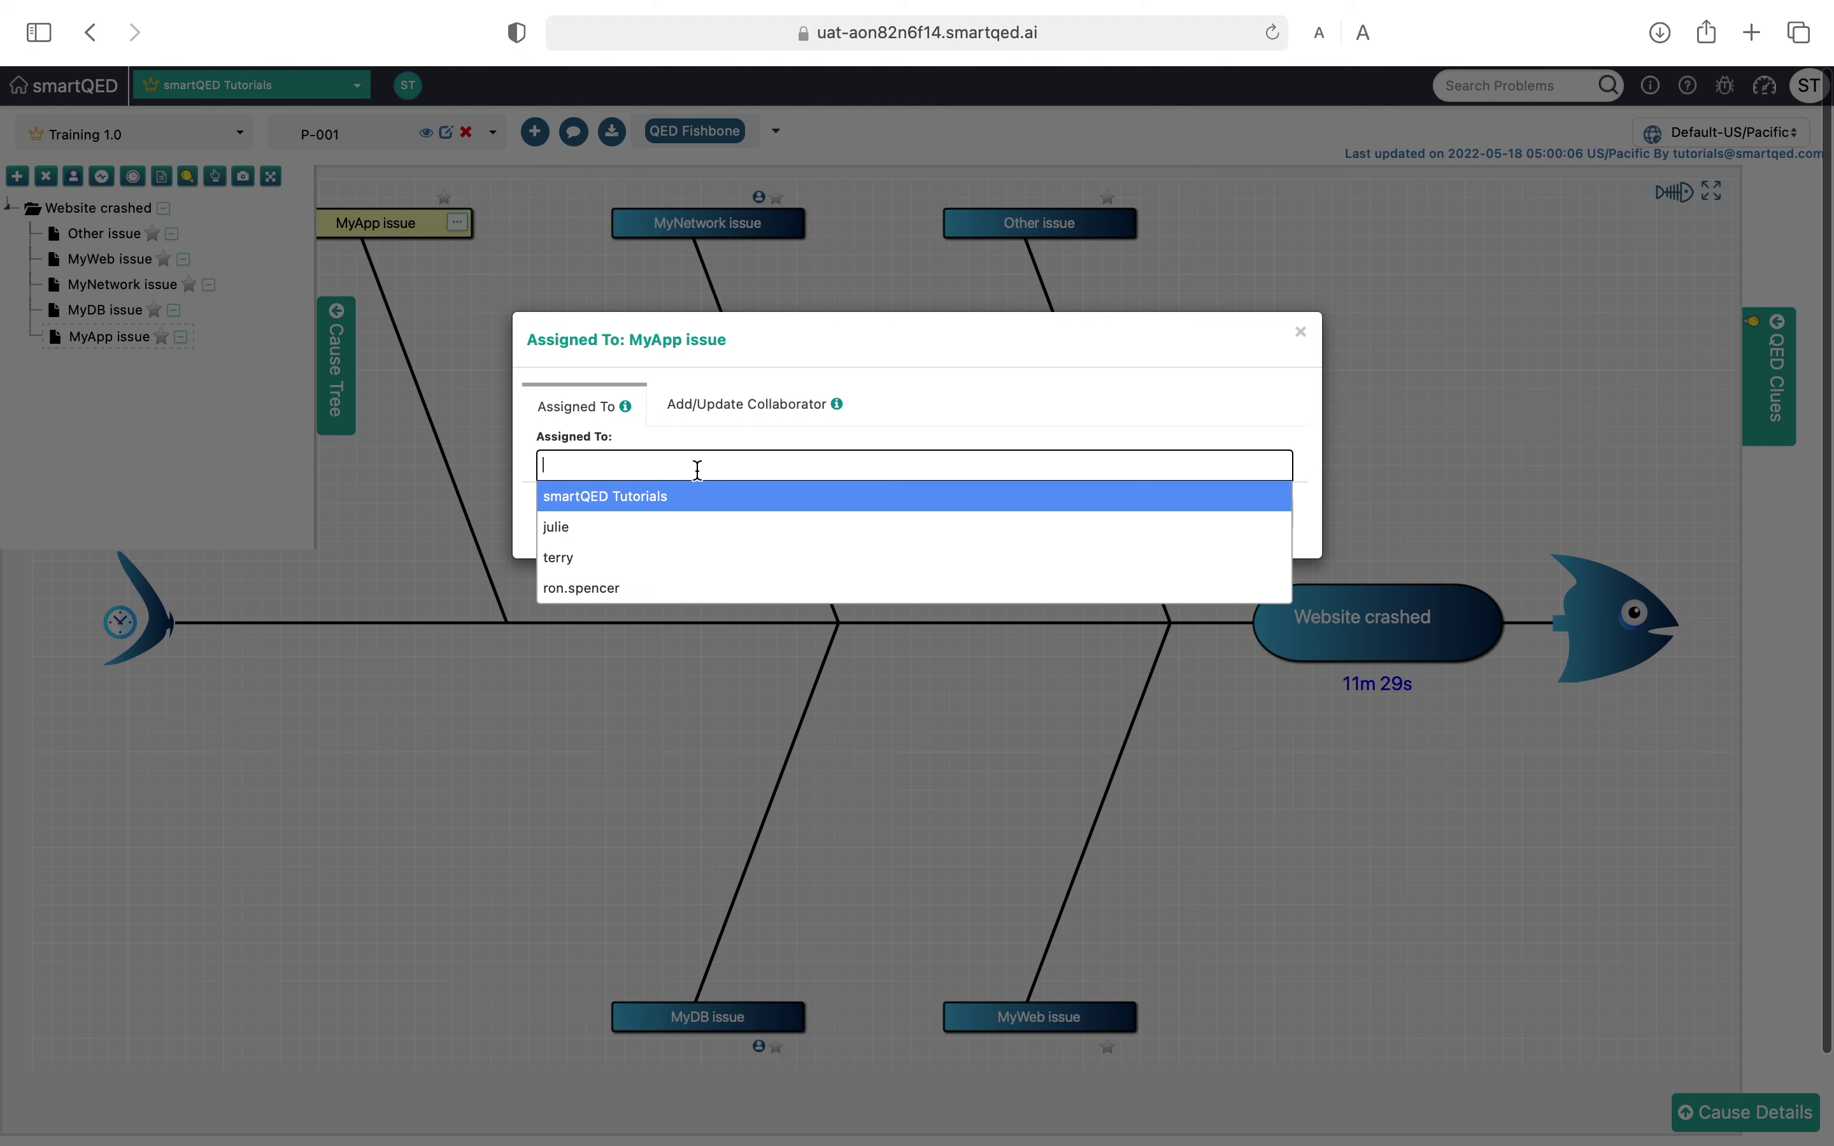
pyautogui.click(671, 596)
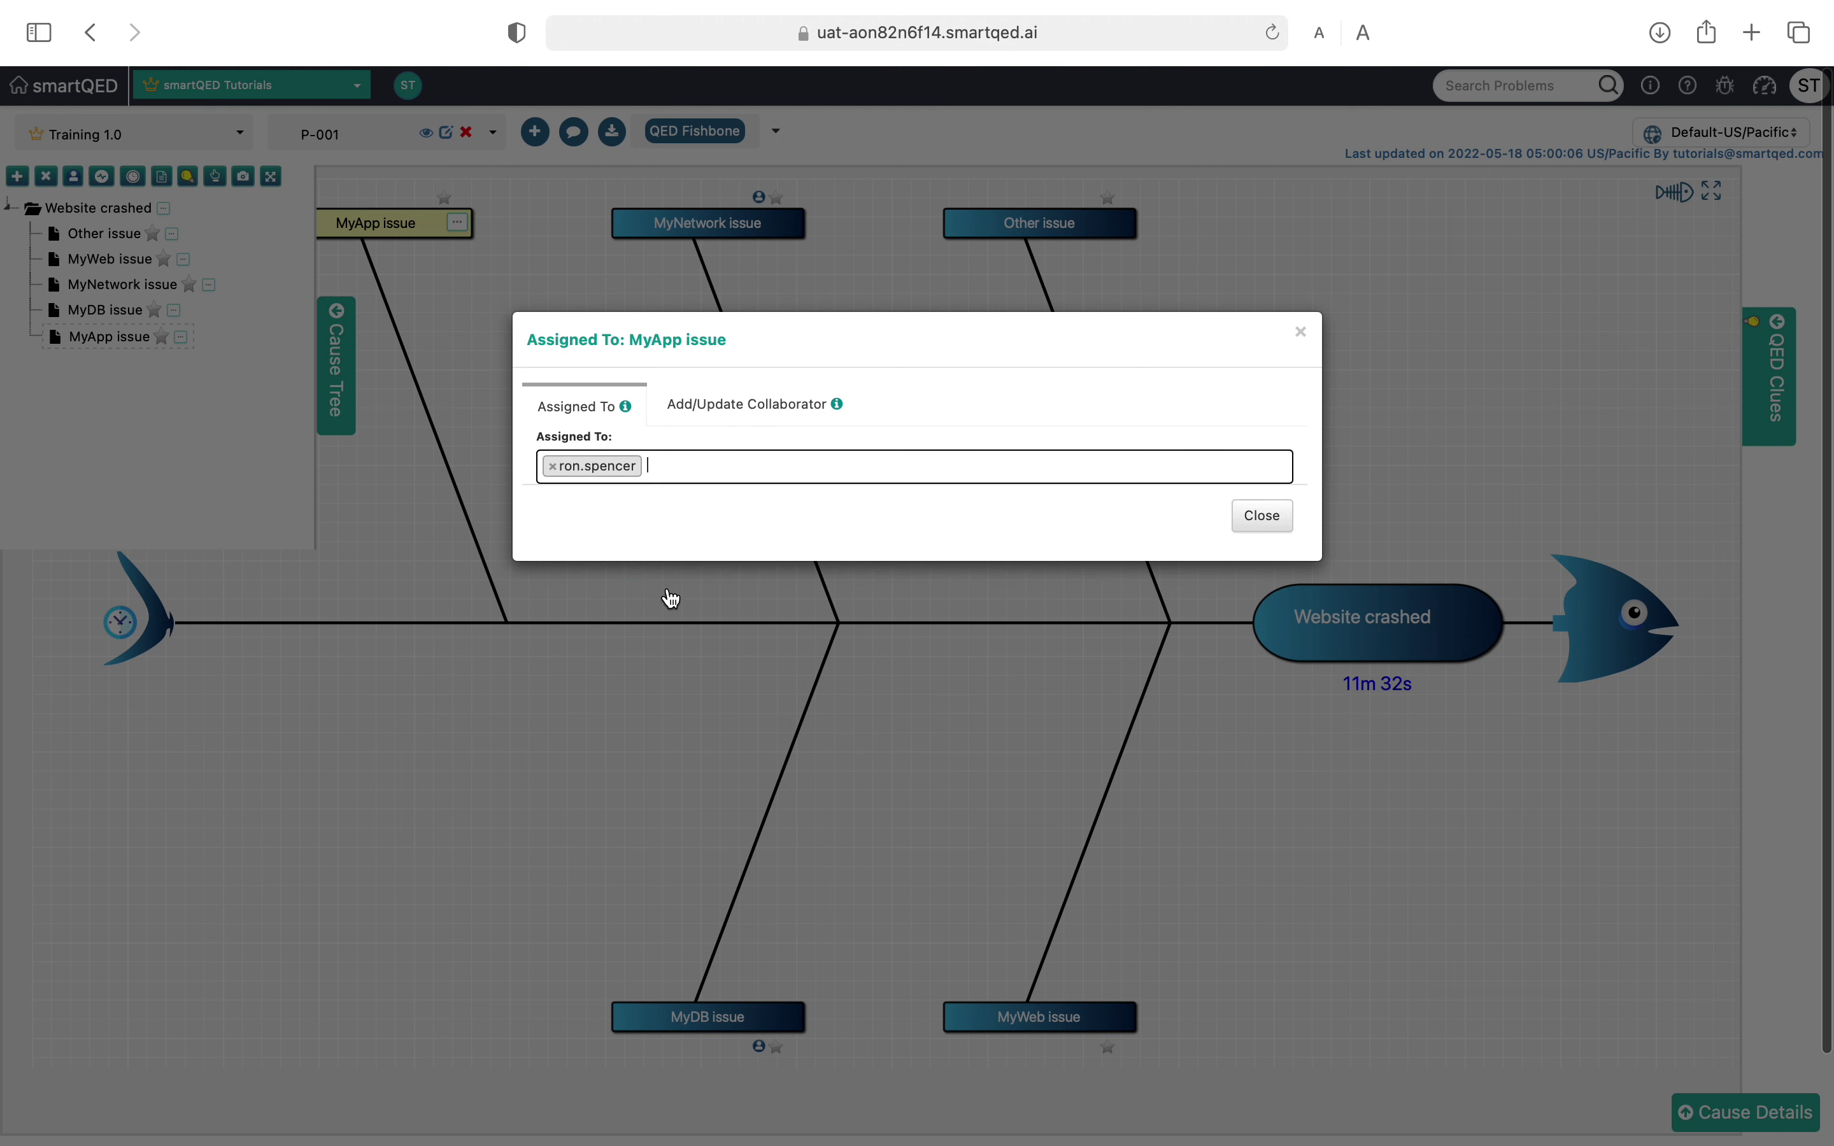
pyautogui.click(1278, 531)
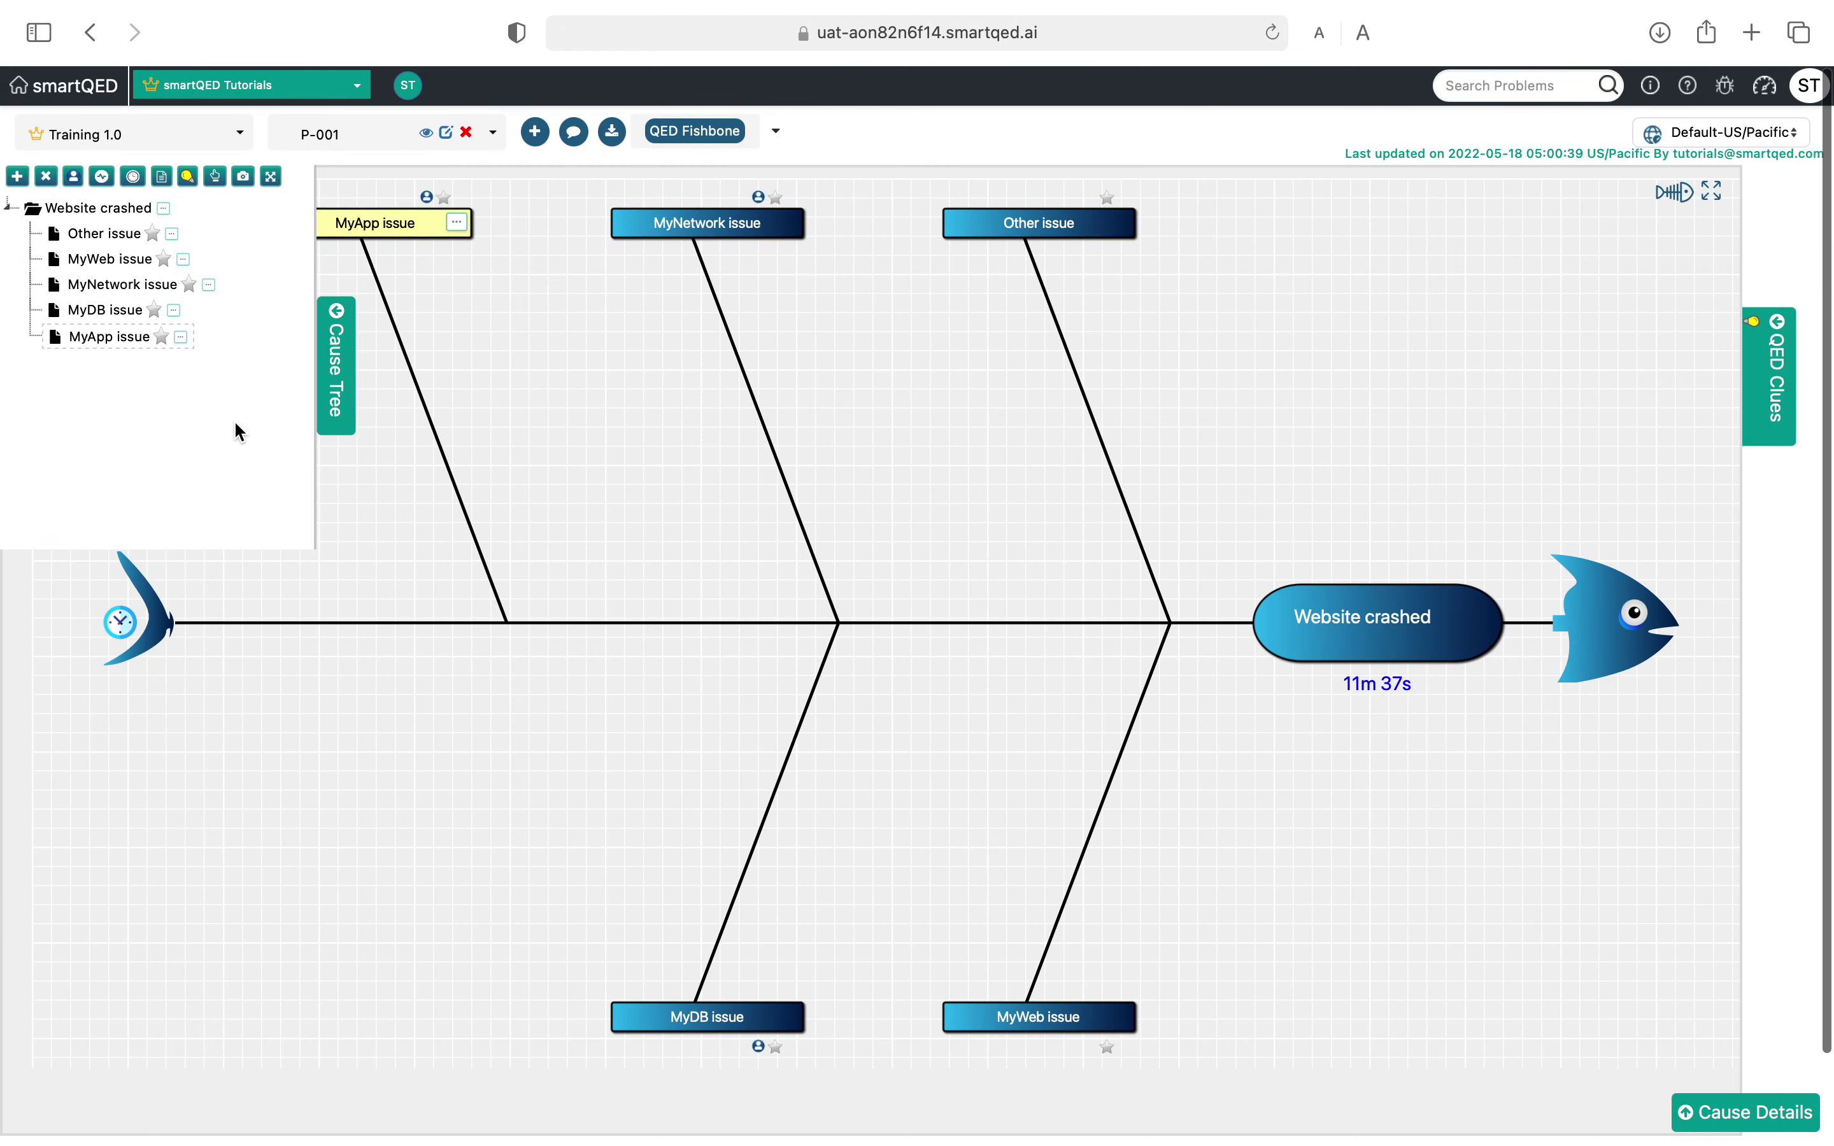
pyautogui.click(338, 379)
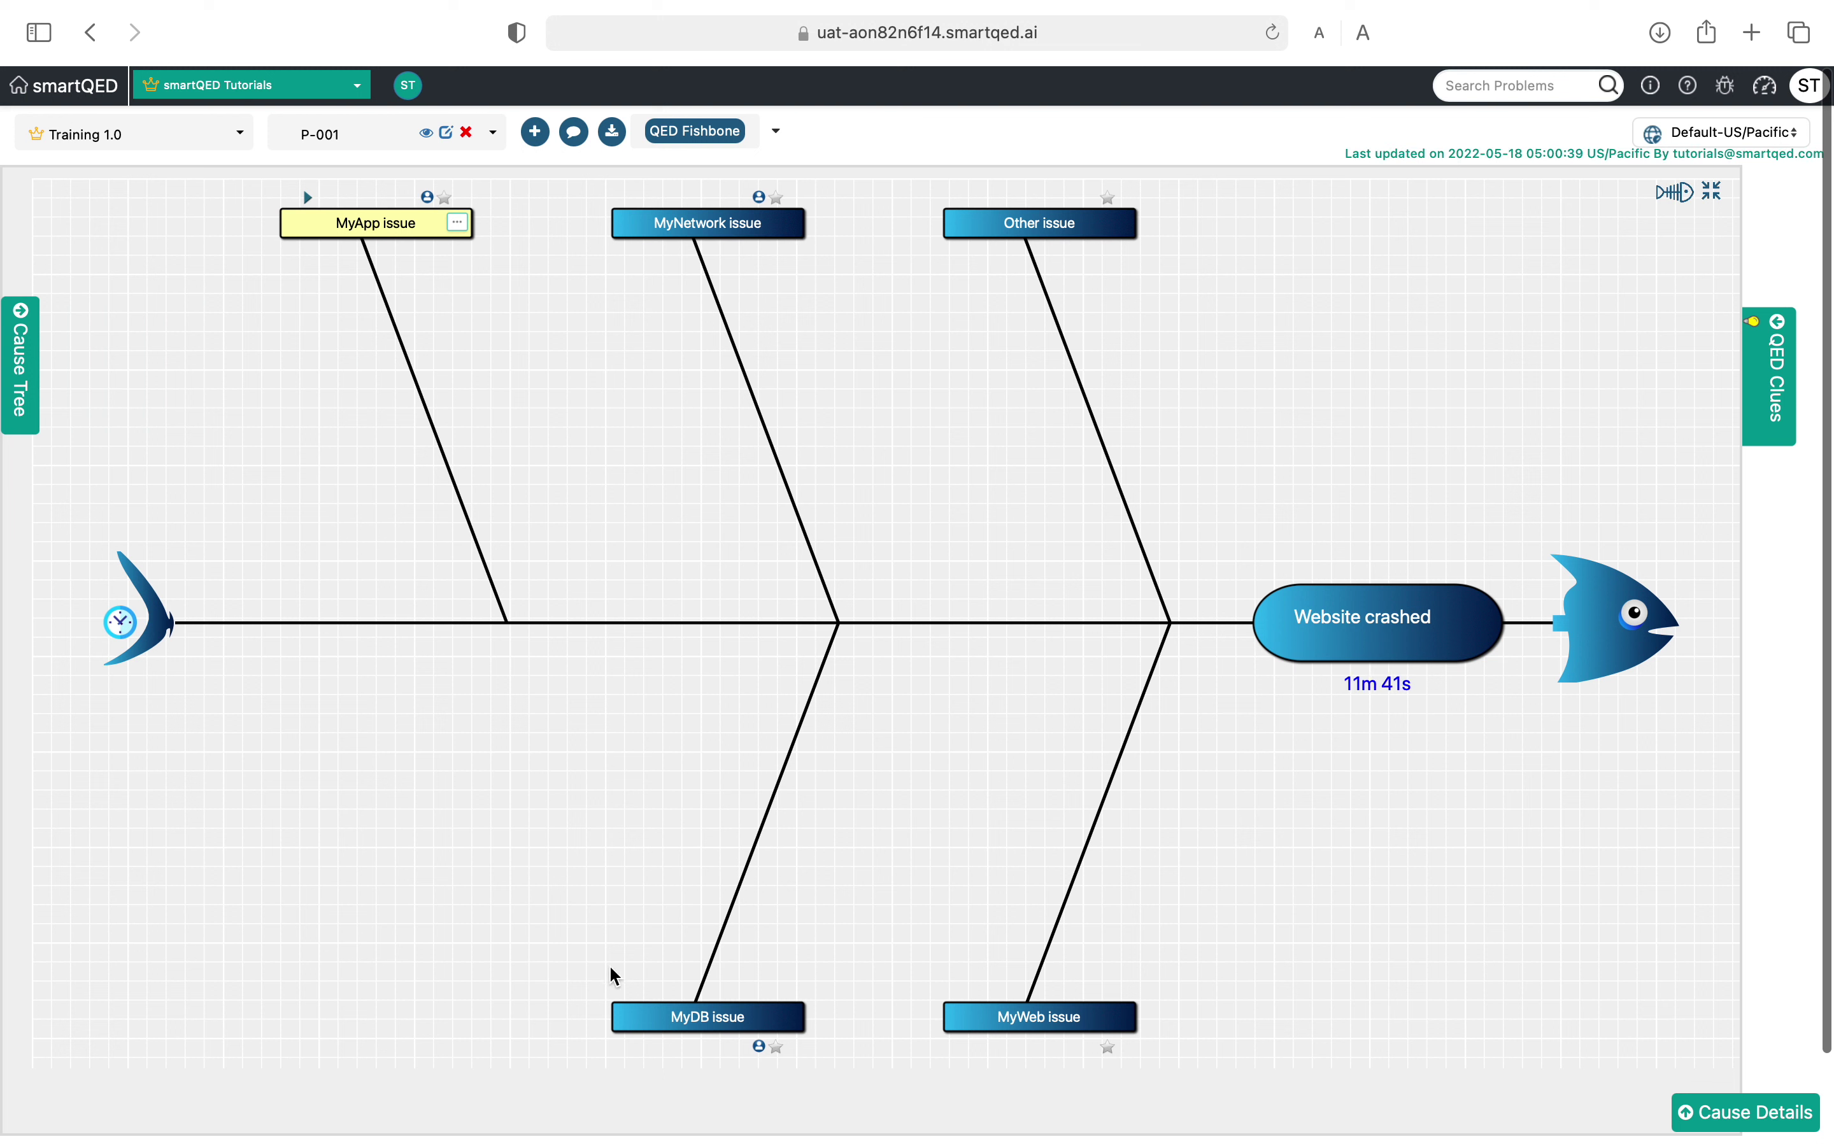
# Step: Select MyDB issue on the fishbone and bring up its options menu
pyautogui.moveTo(641, 1026)
pyautogui.click(641, 1026)
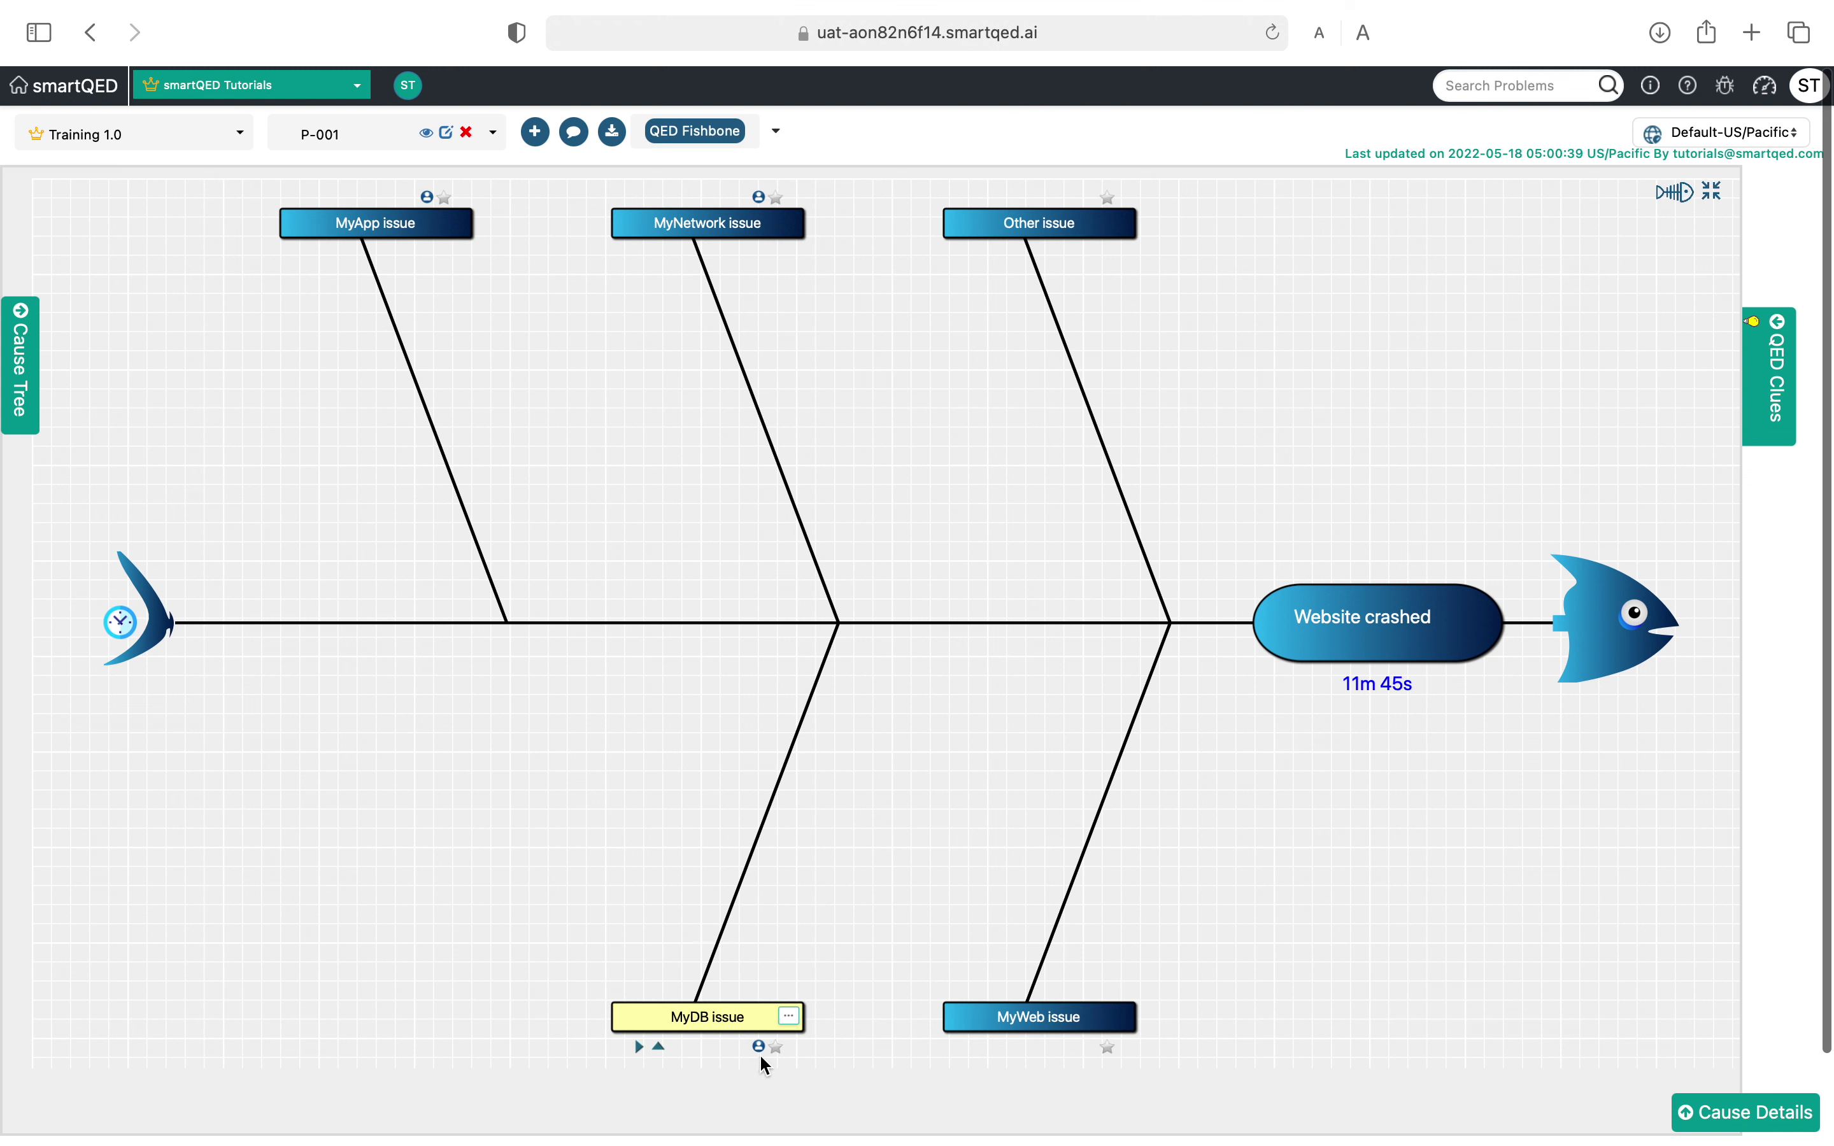
pyautogui.moveTo(645, 1023)
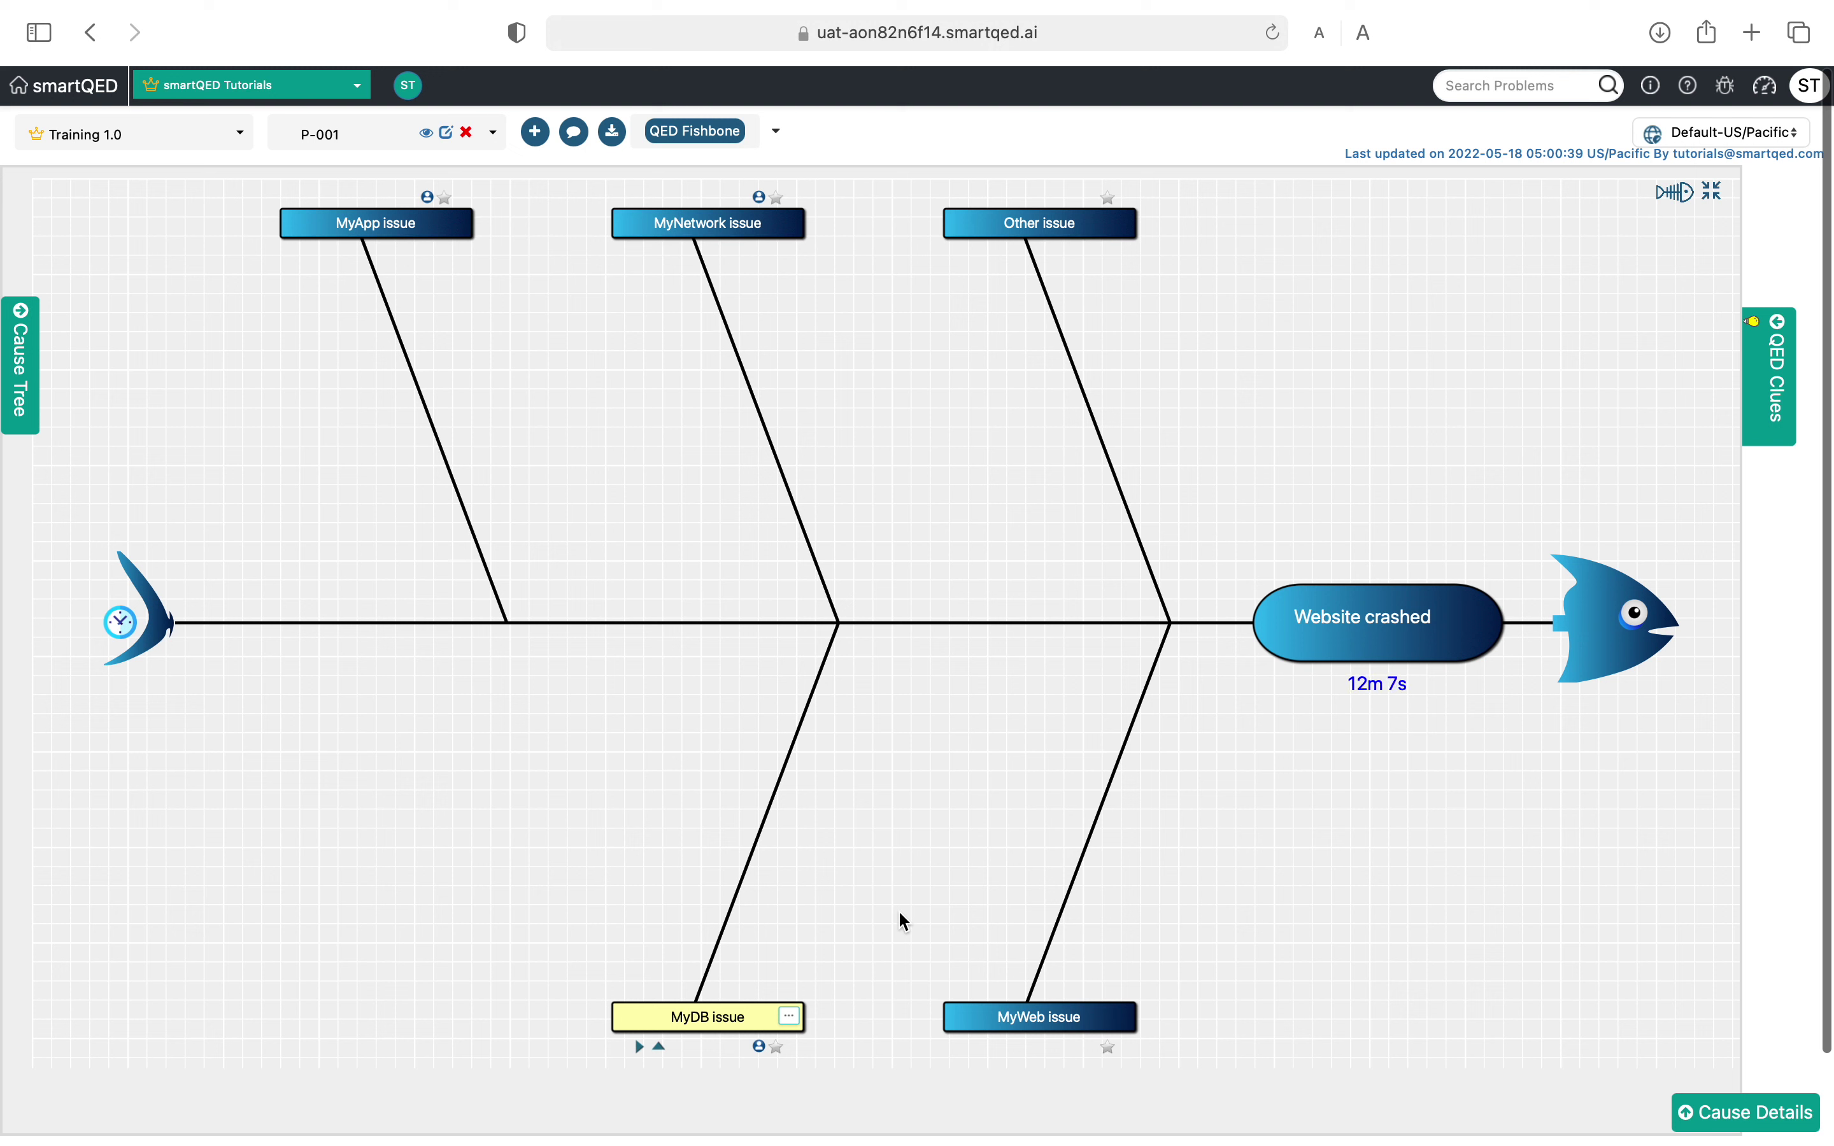
pyautogui.click(789, 1018)
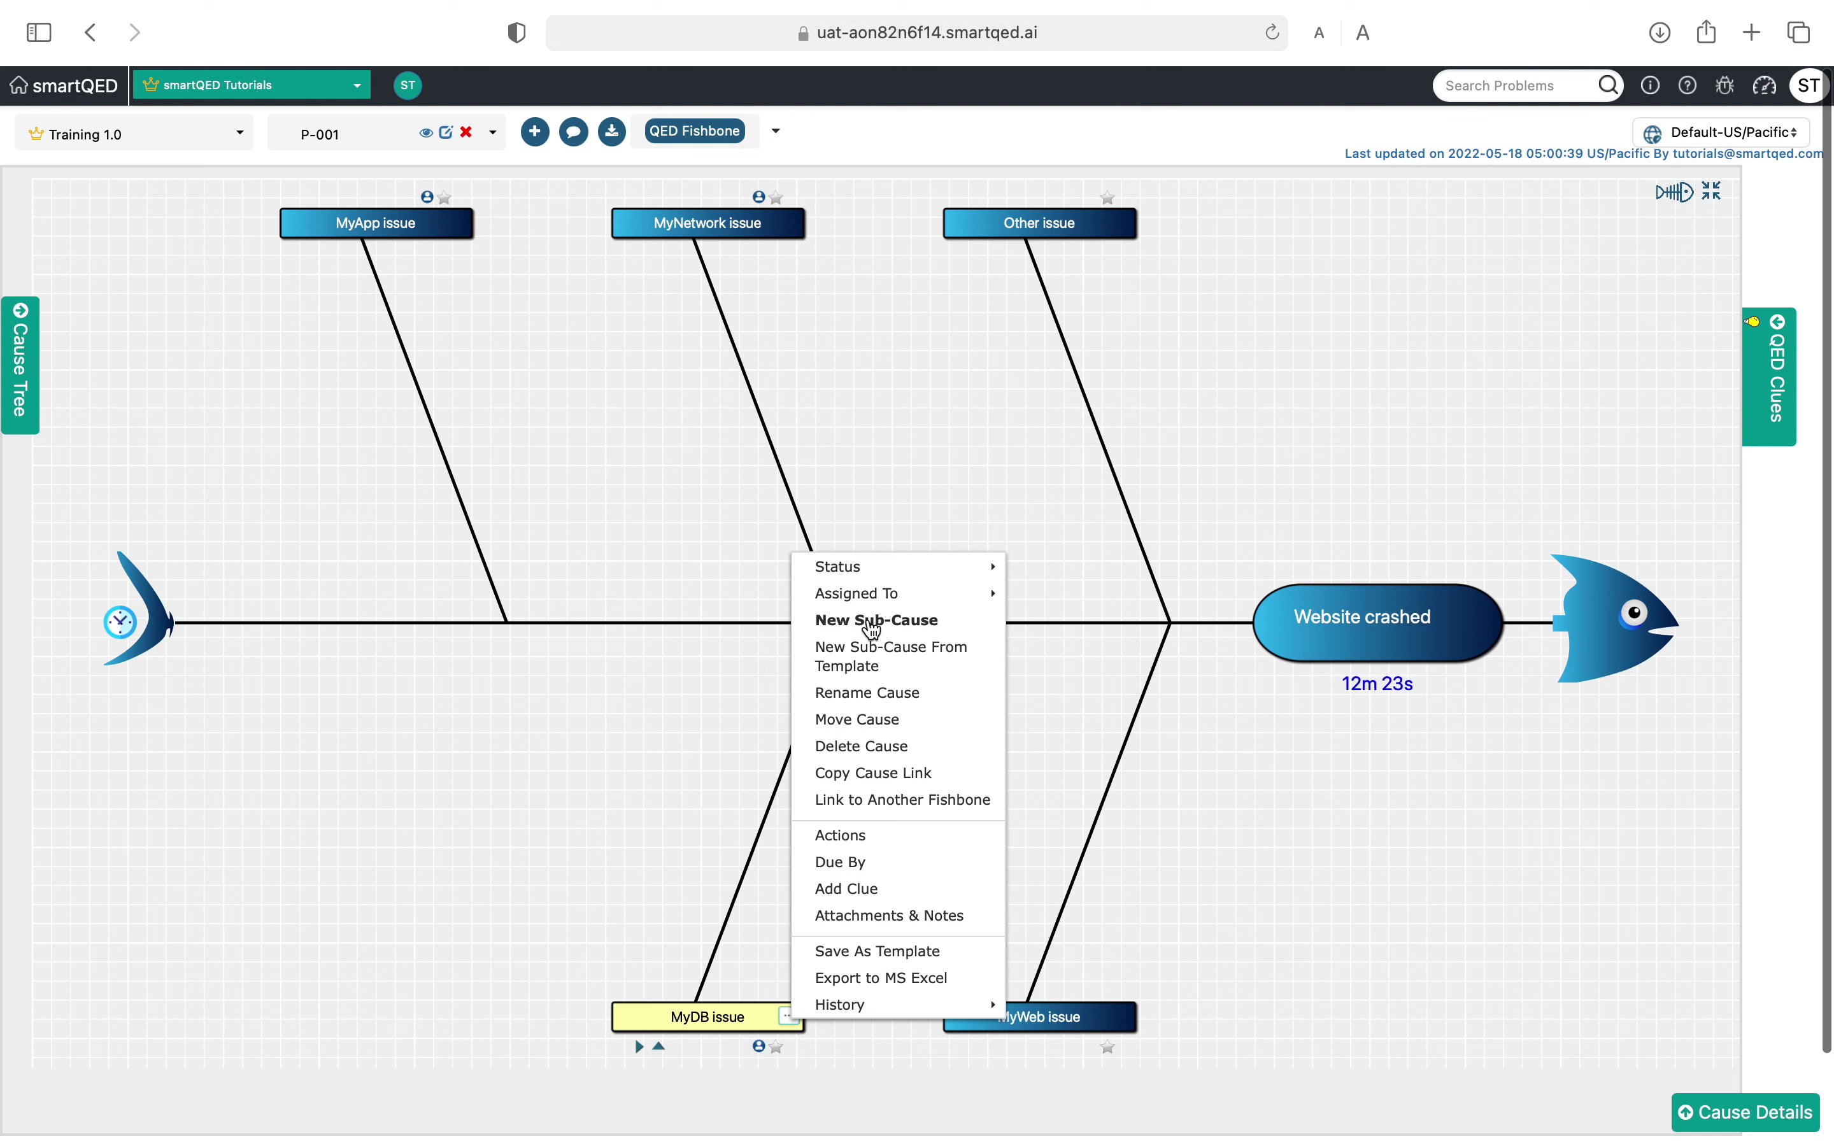
pyautogui.click(710, 719)
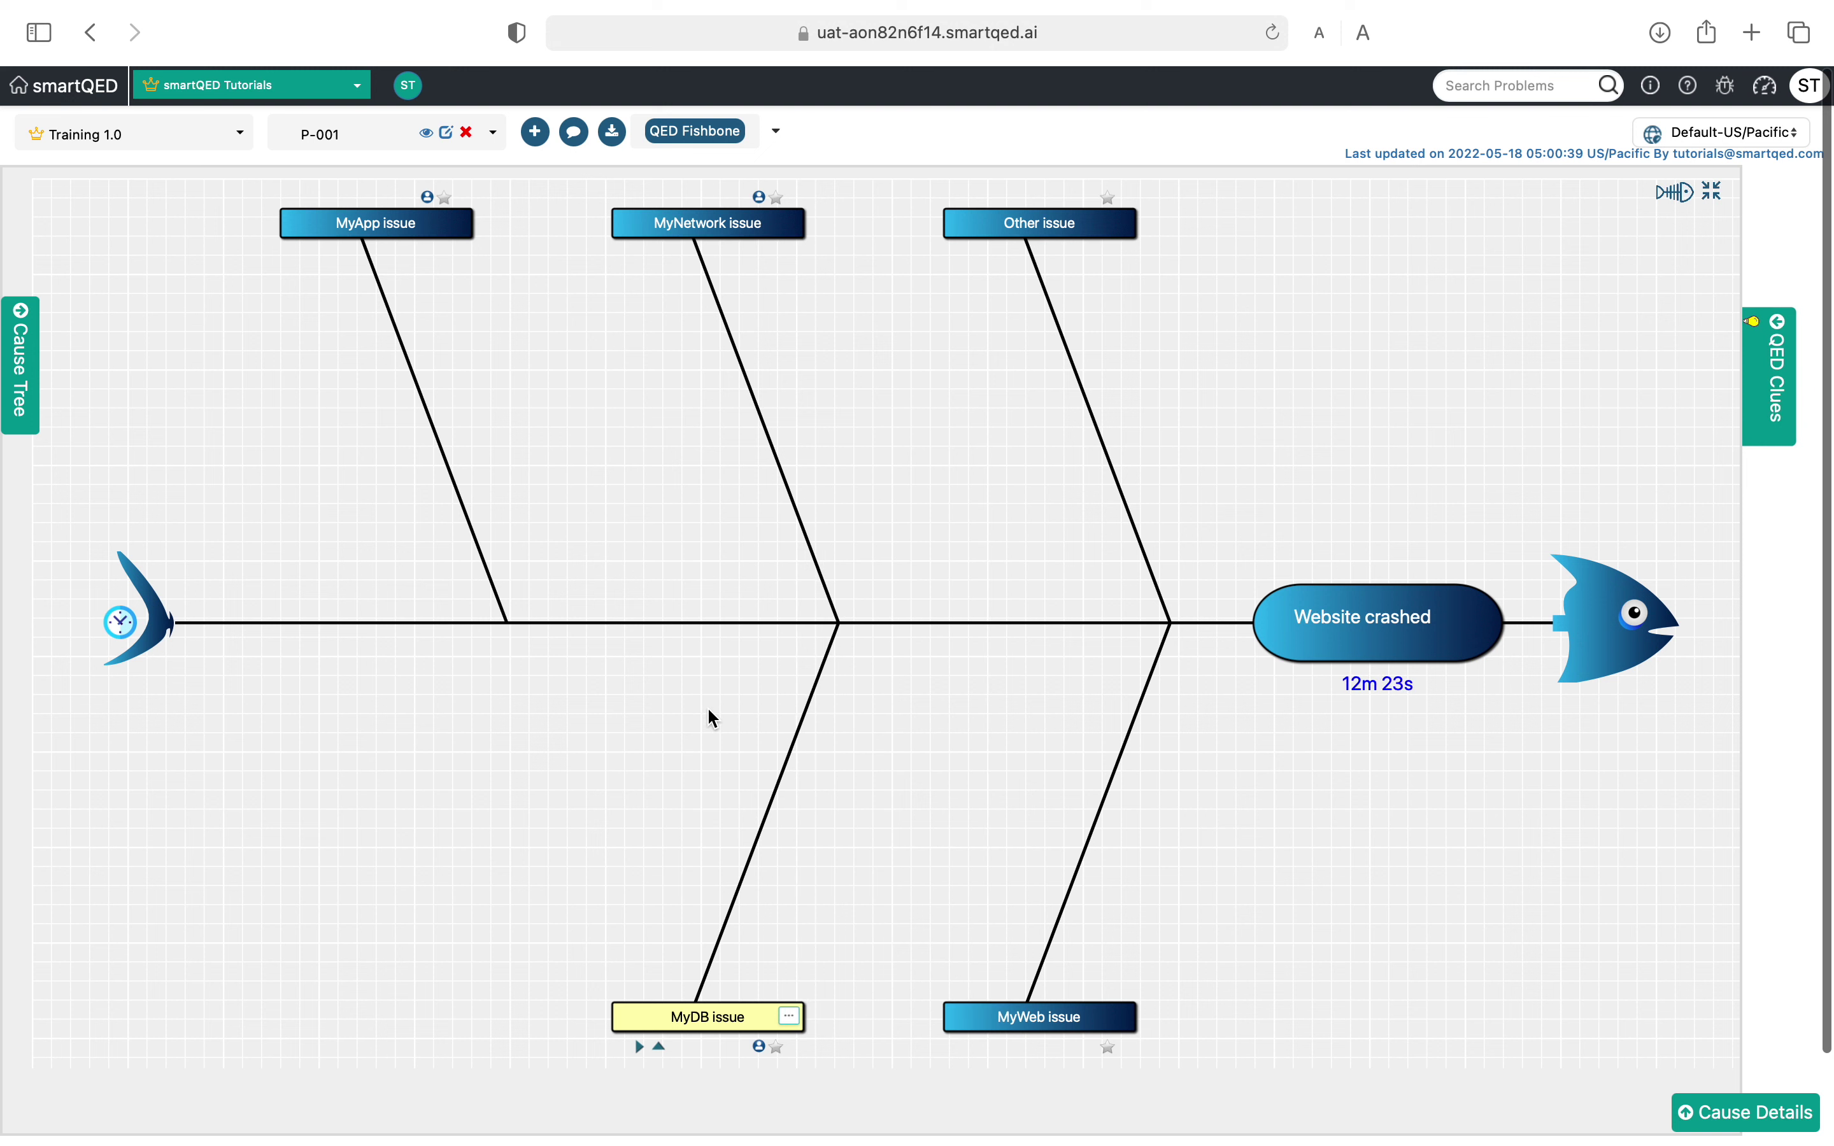
# Step: Add Query issue as a sub-cause under MyDB issue
pyautogui.click(788, 1016)
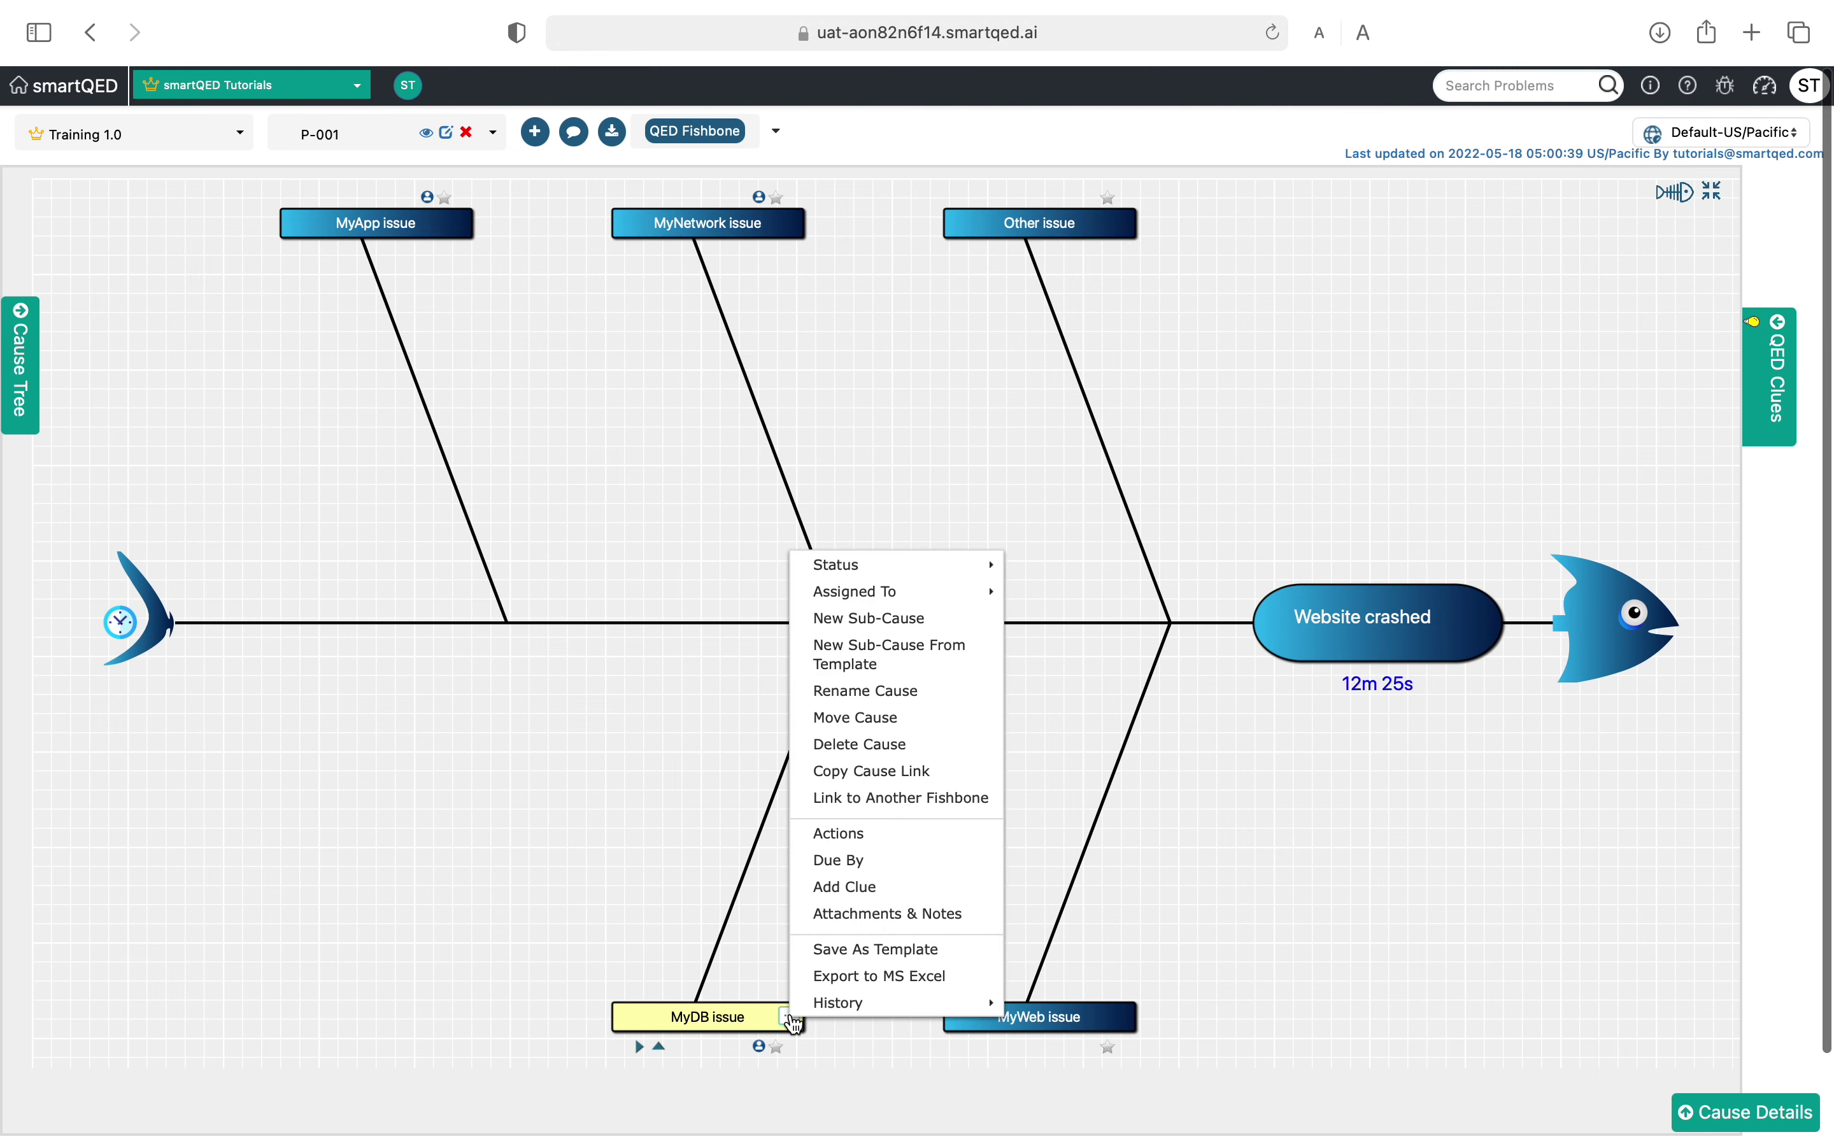
pyautogui.click(894, 625)
pyautogui.click(992, 195)
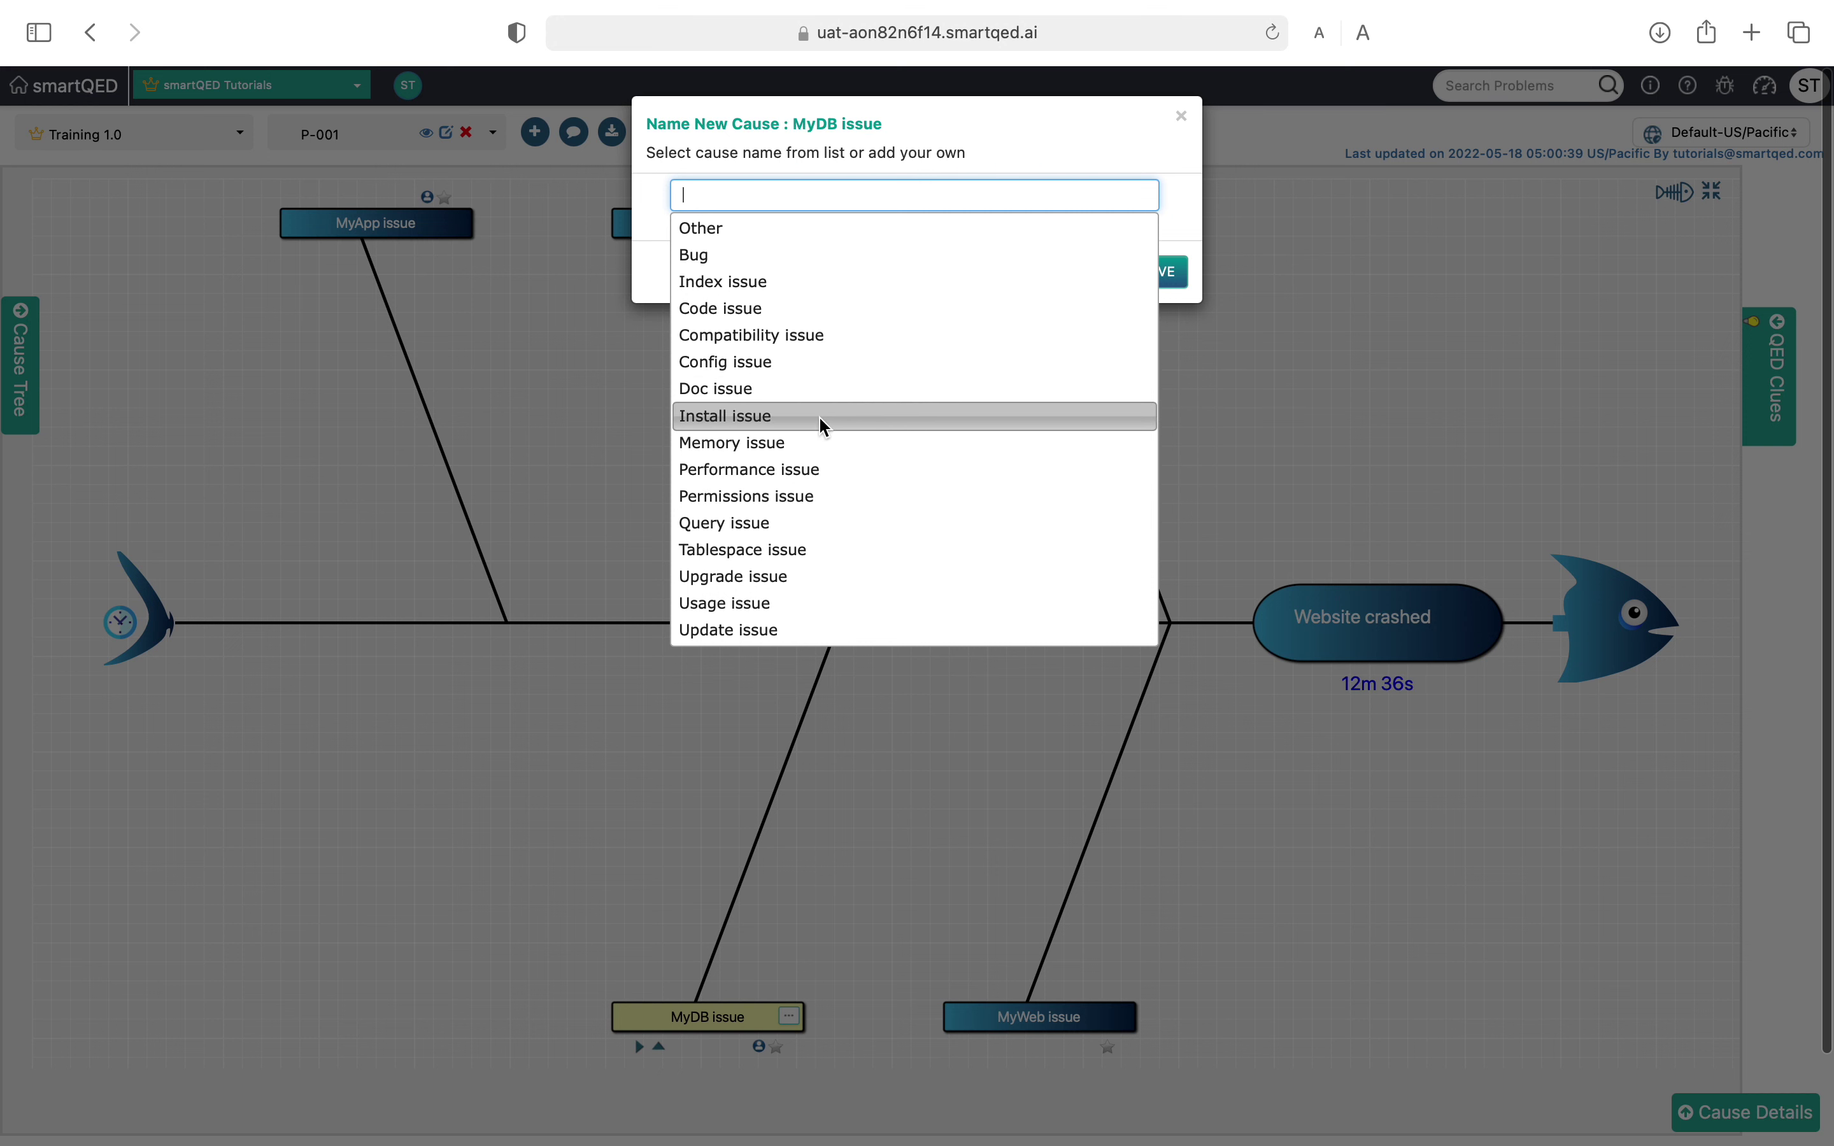
pyautogui.click(760, 523)
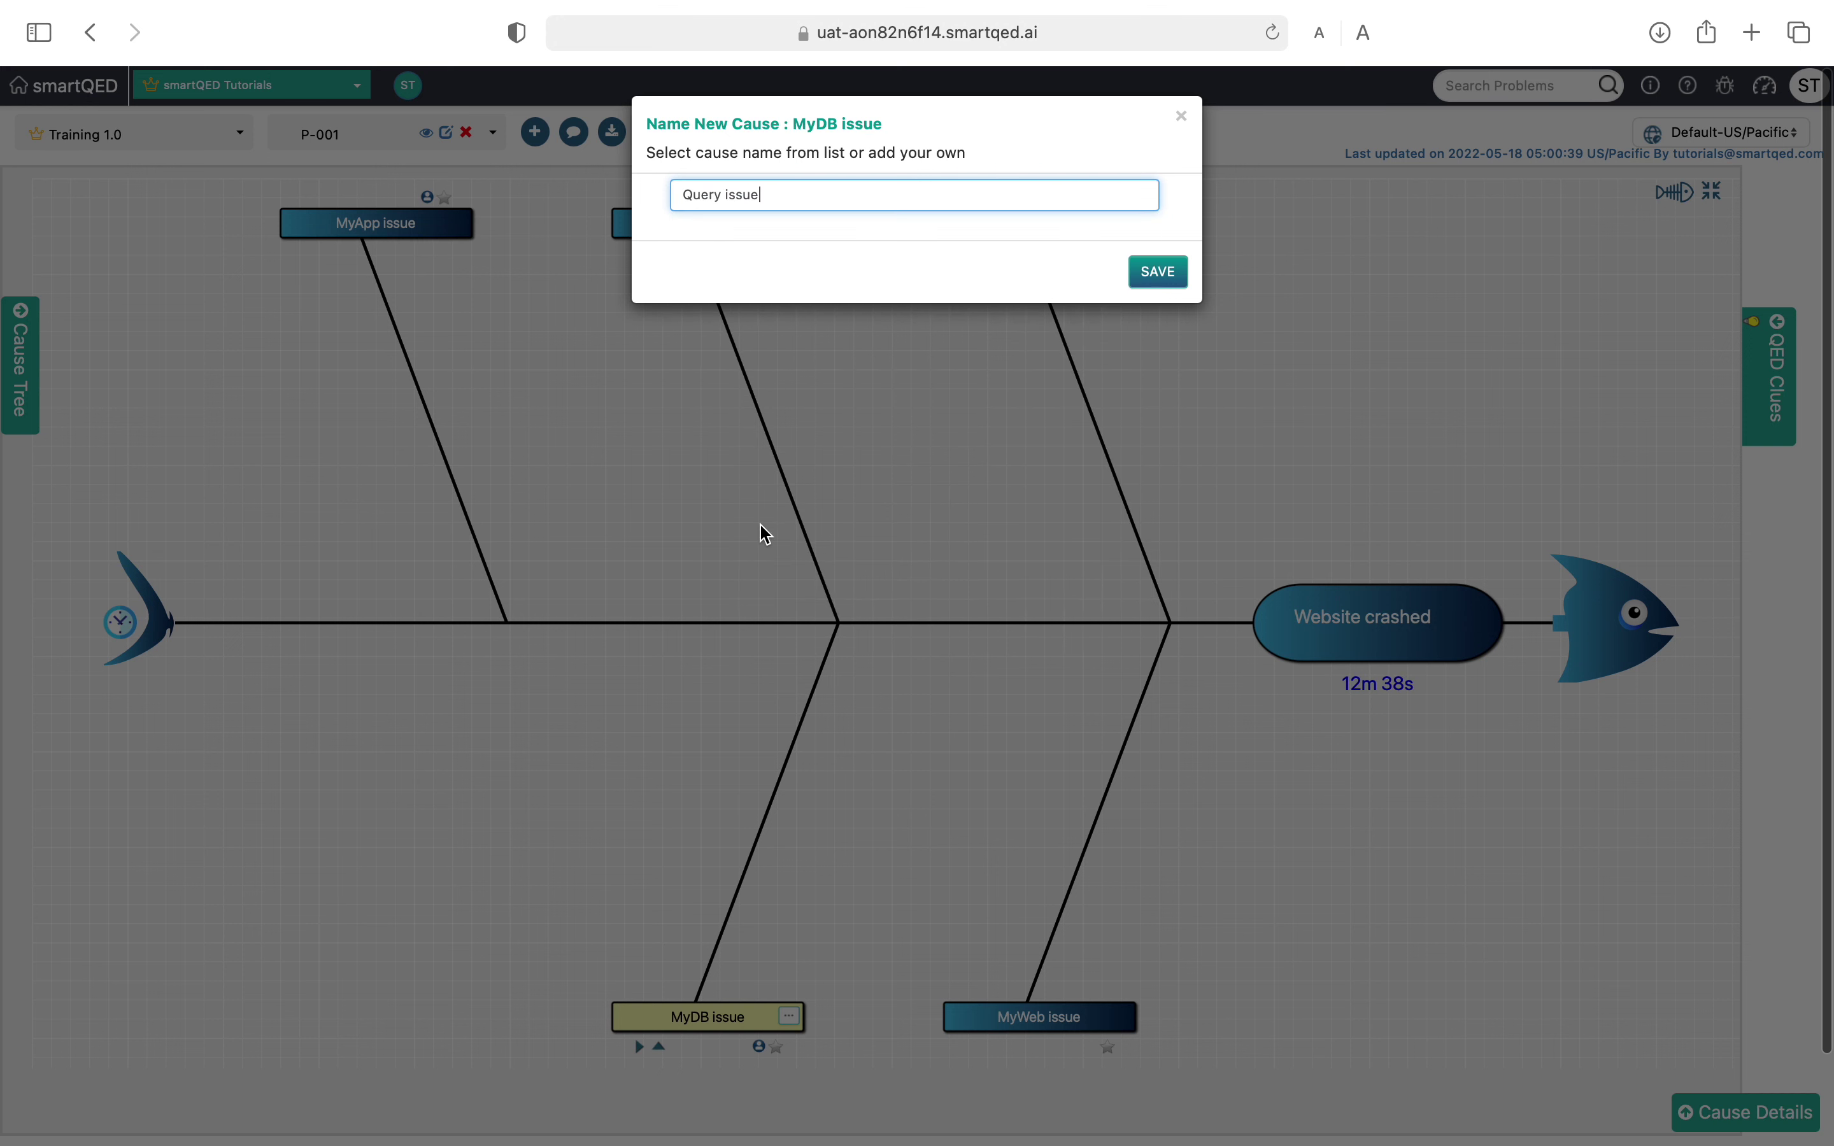
pyautogui.click(1158, 282)
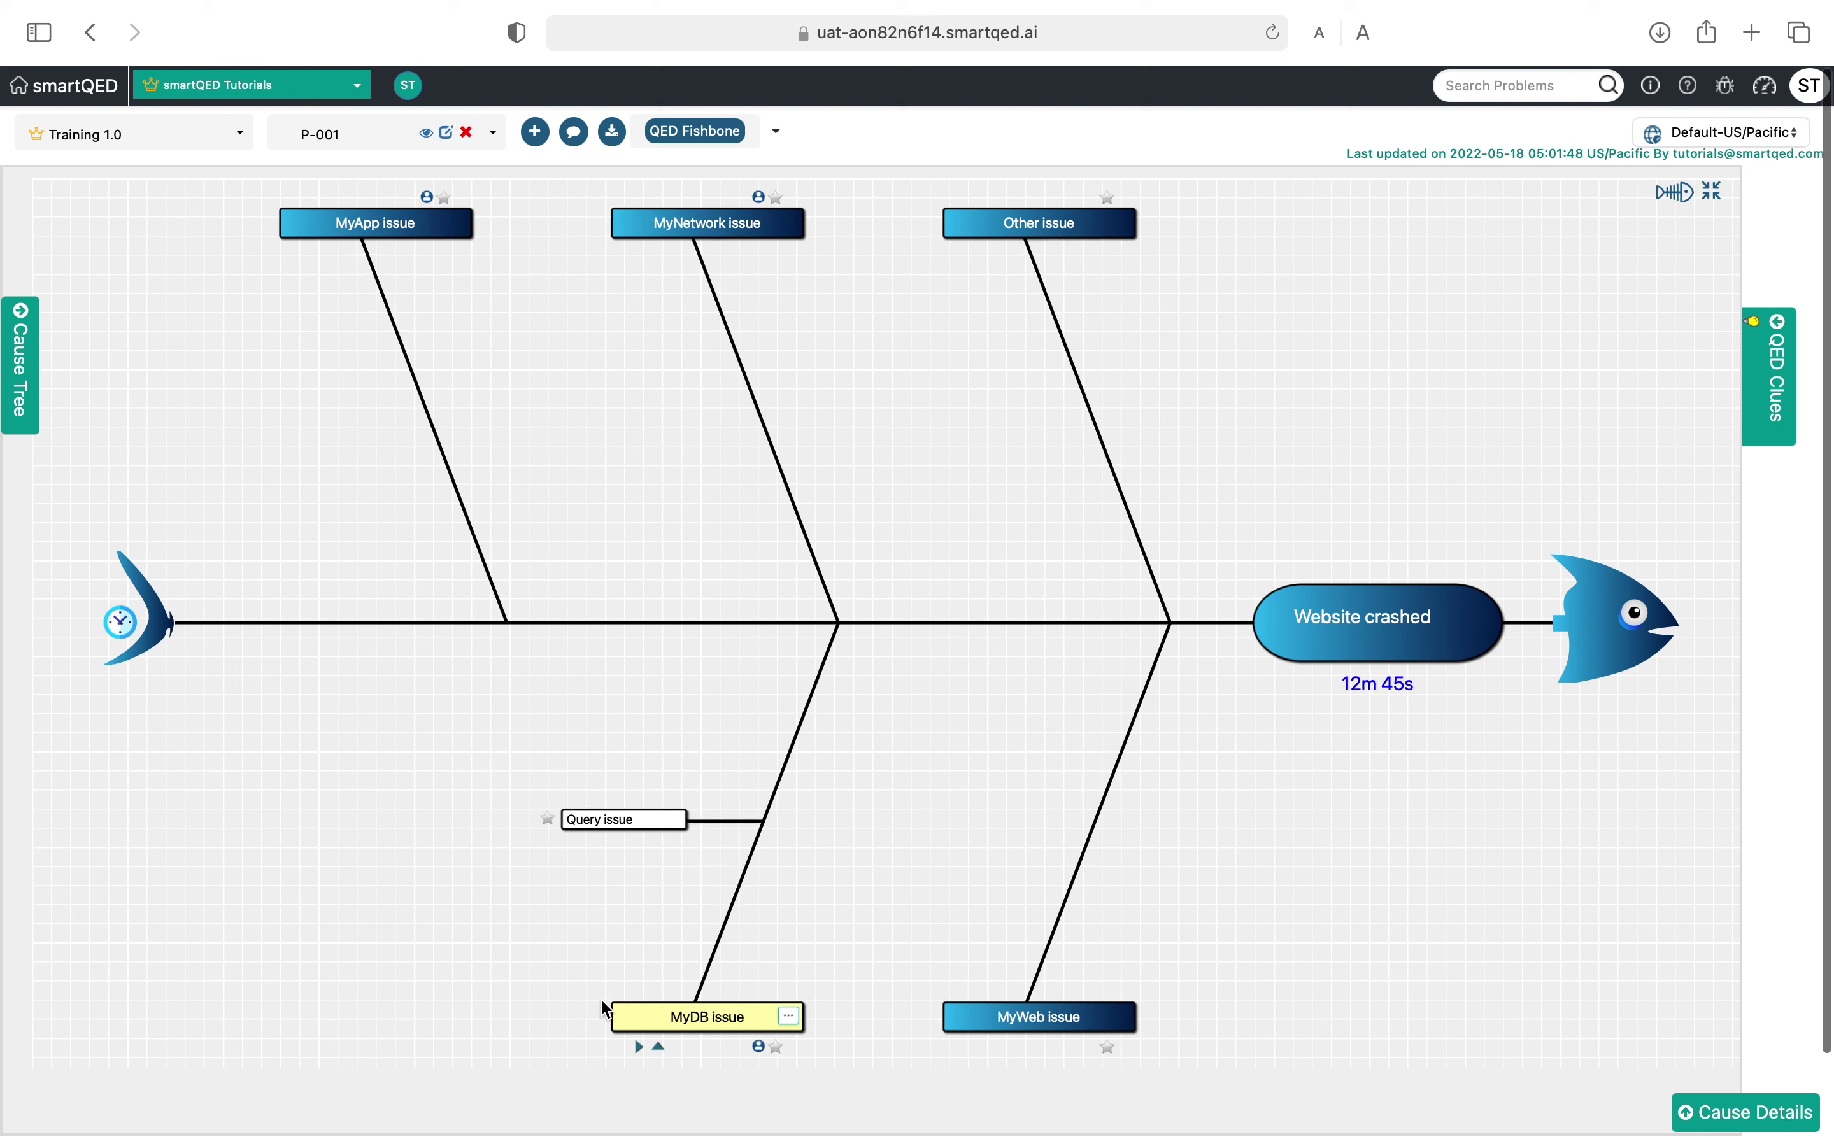
# Step: Add Index issue as a second sub-cause under MyDB issue
pyautogui.rightClick(635, 1027)
pyautogui.moveTo(775, 603)
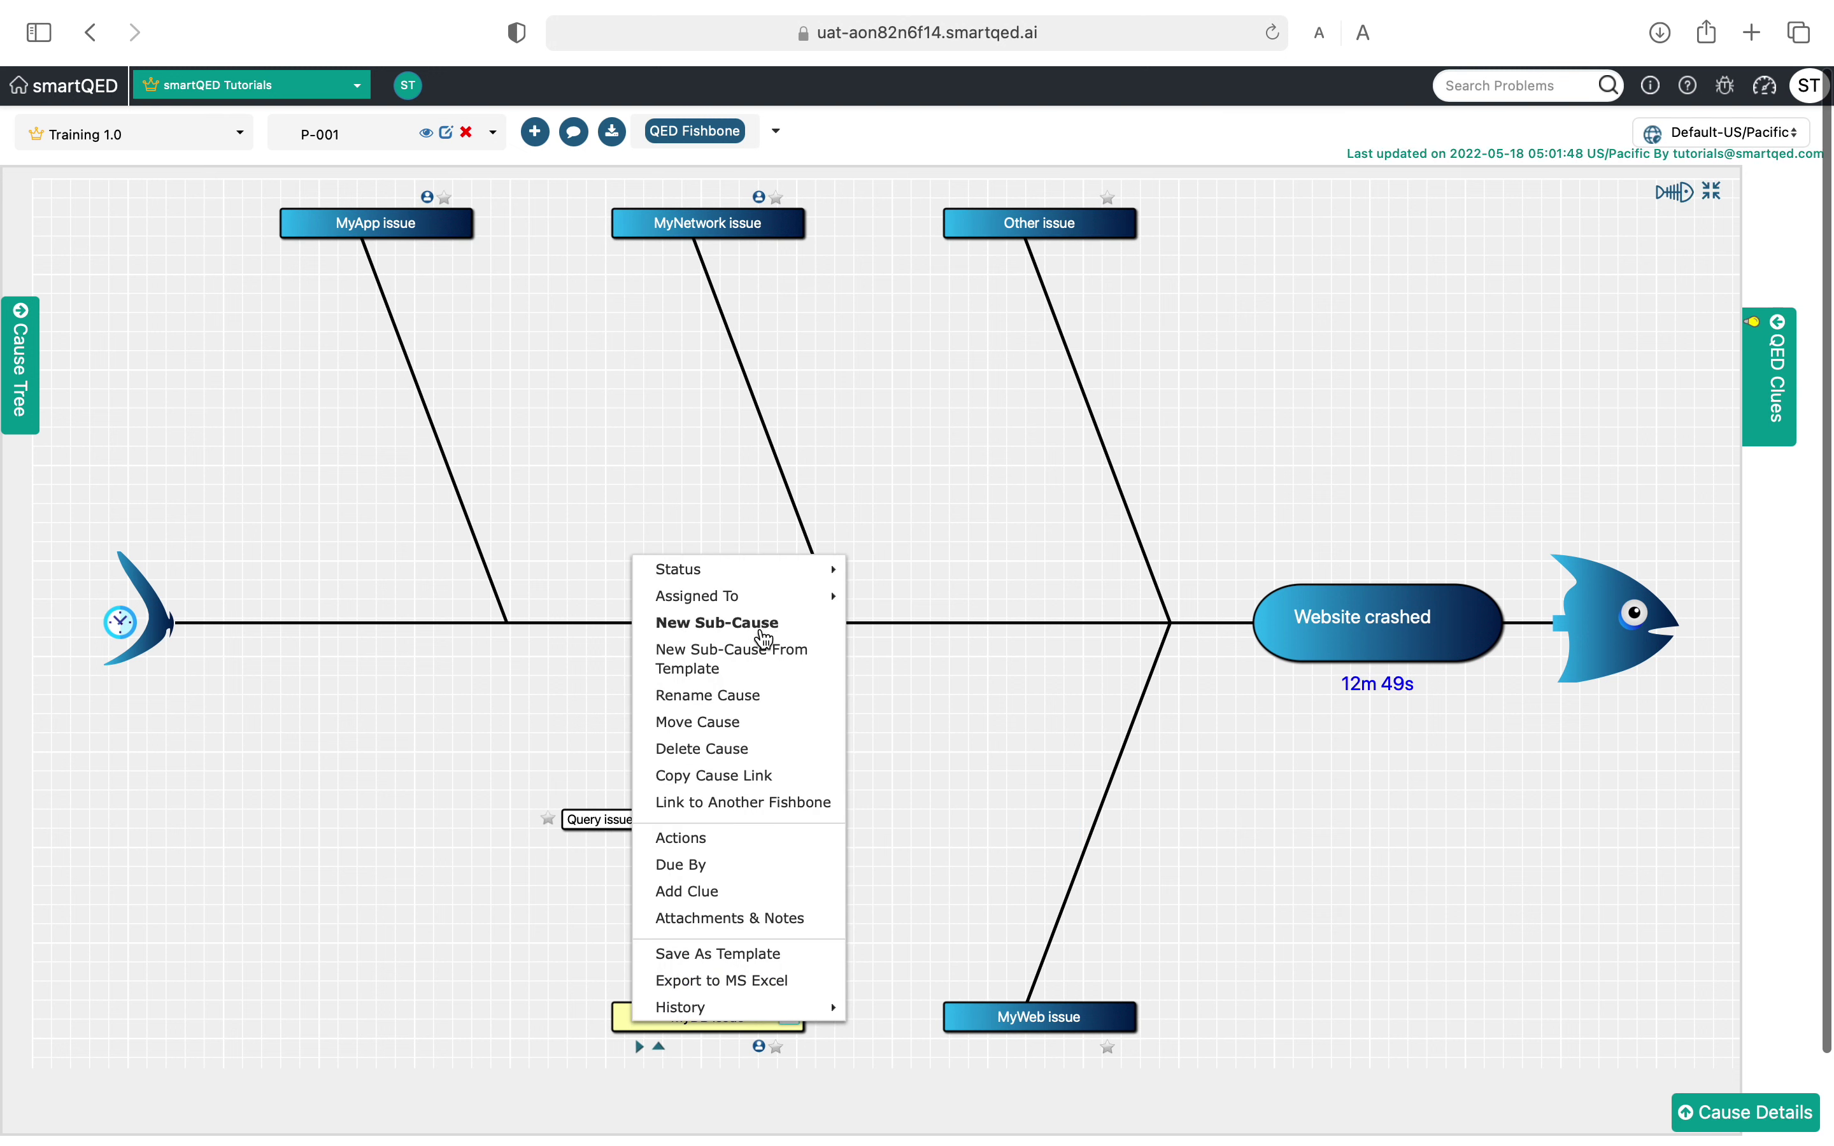
pyautogui.click(739, 625)
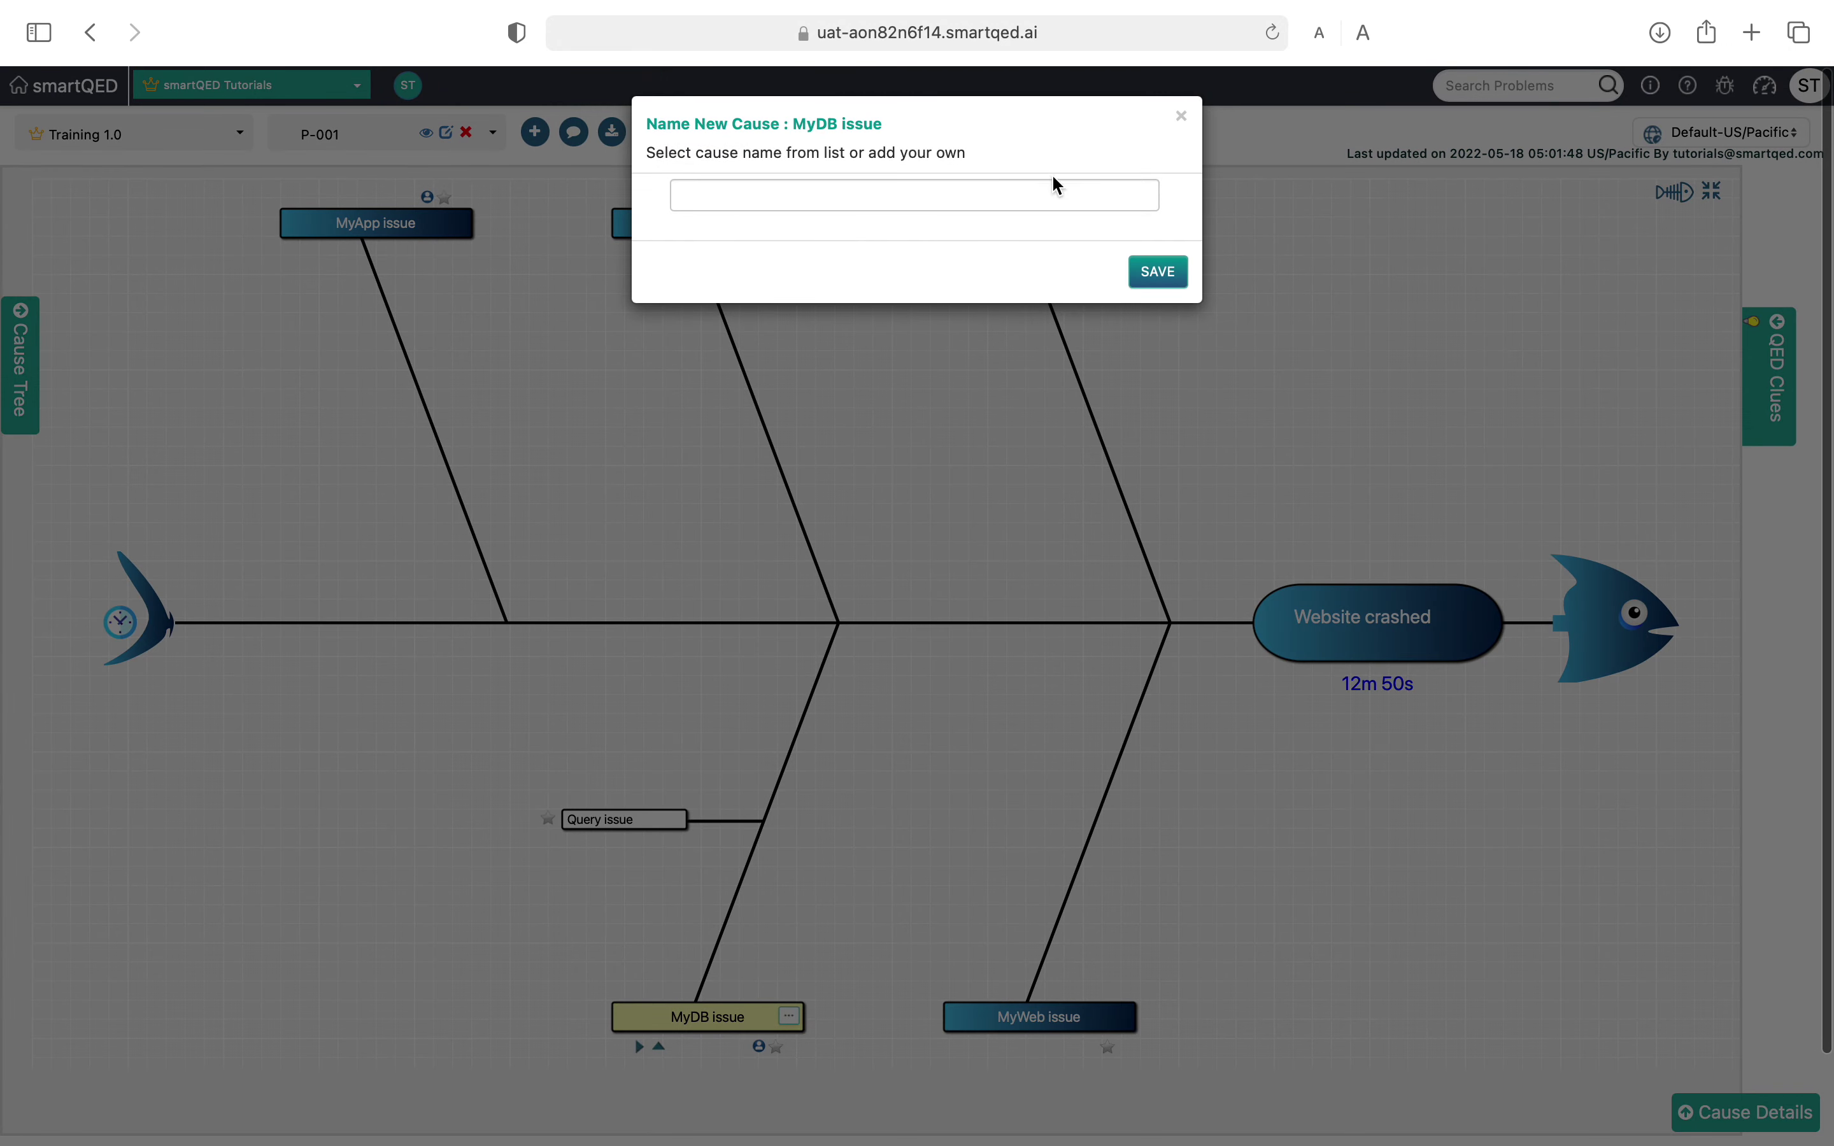
pyautogui.click(1054, 195)
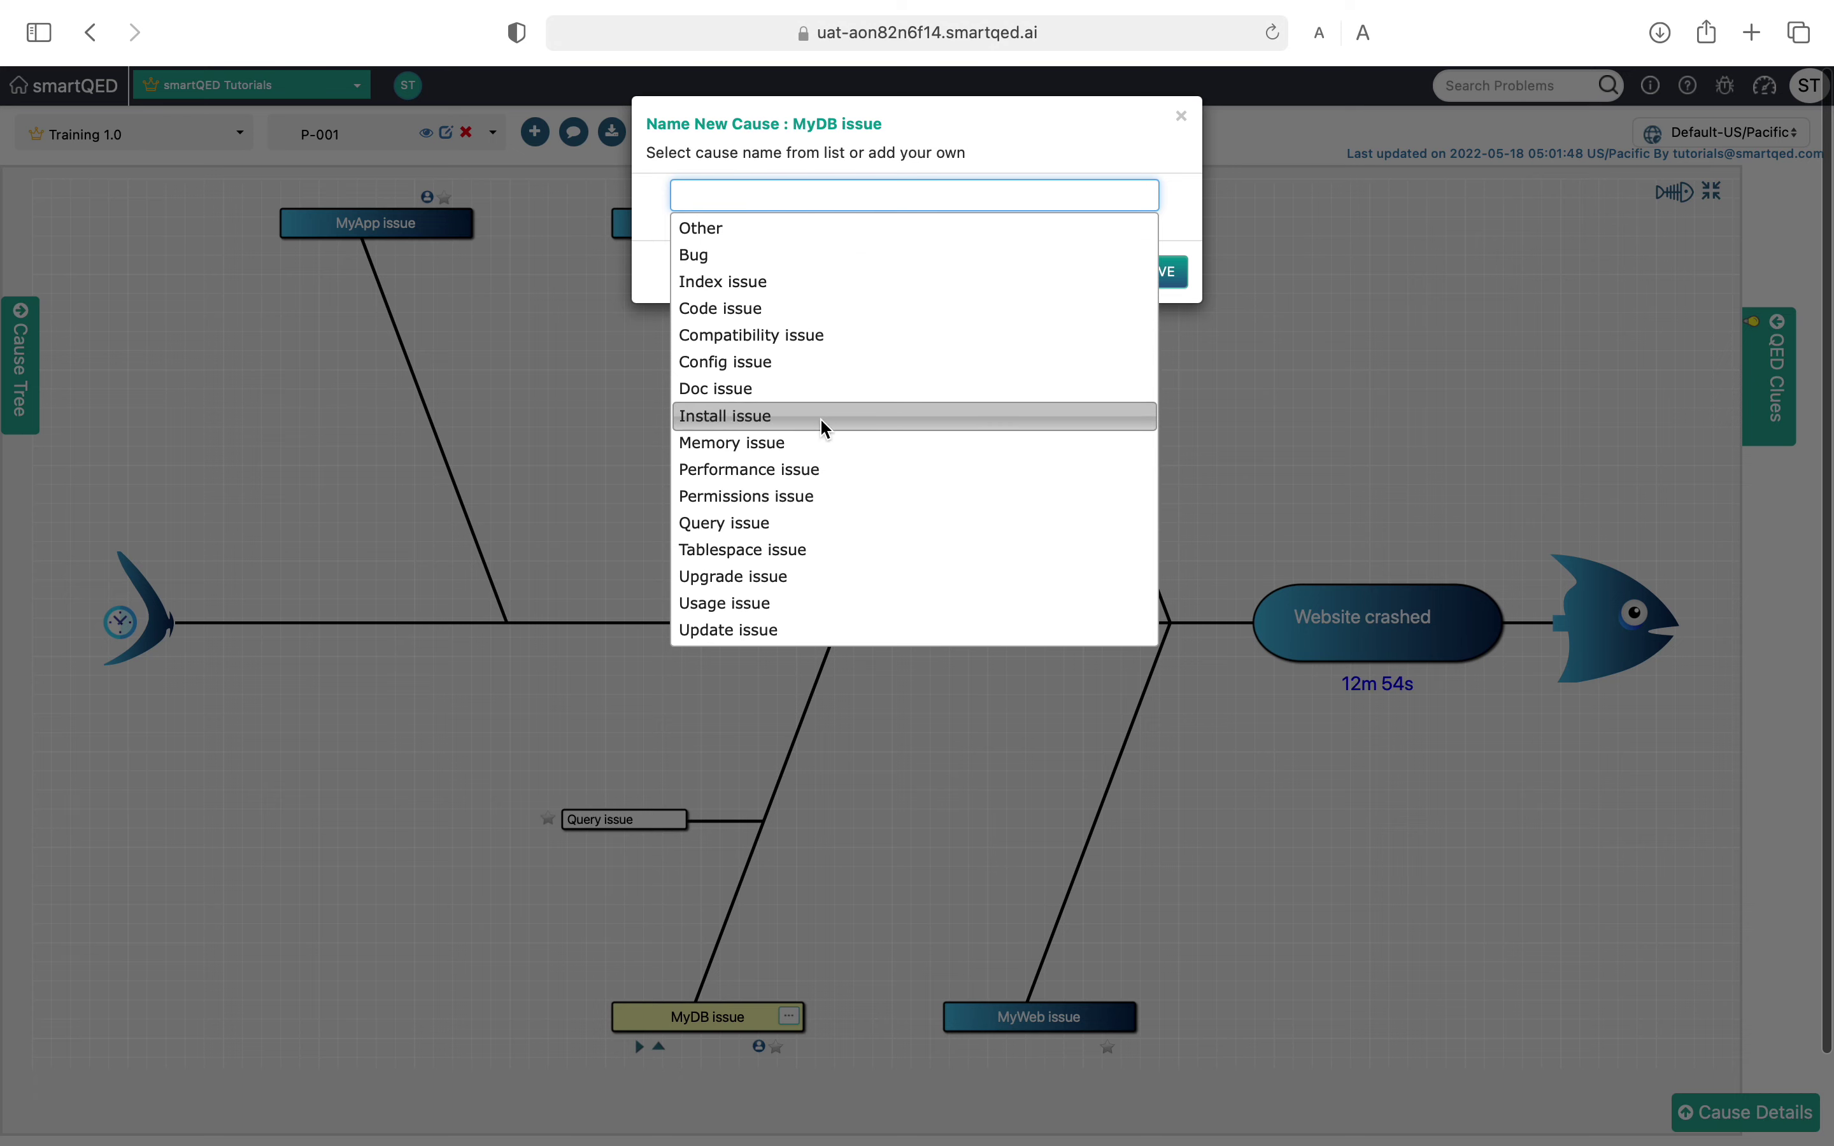
pyautogui.click(832, 280)
pyautogui.click(1171, 274)
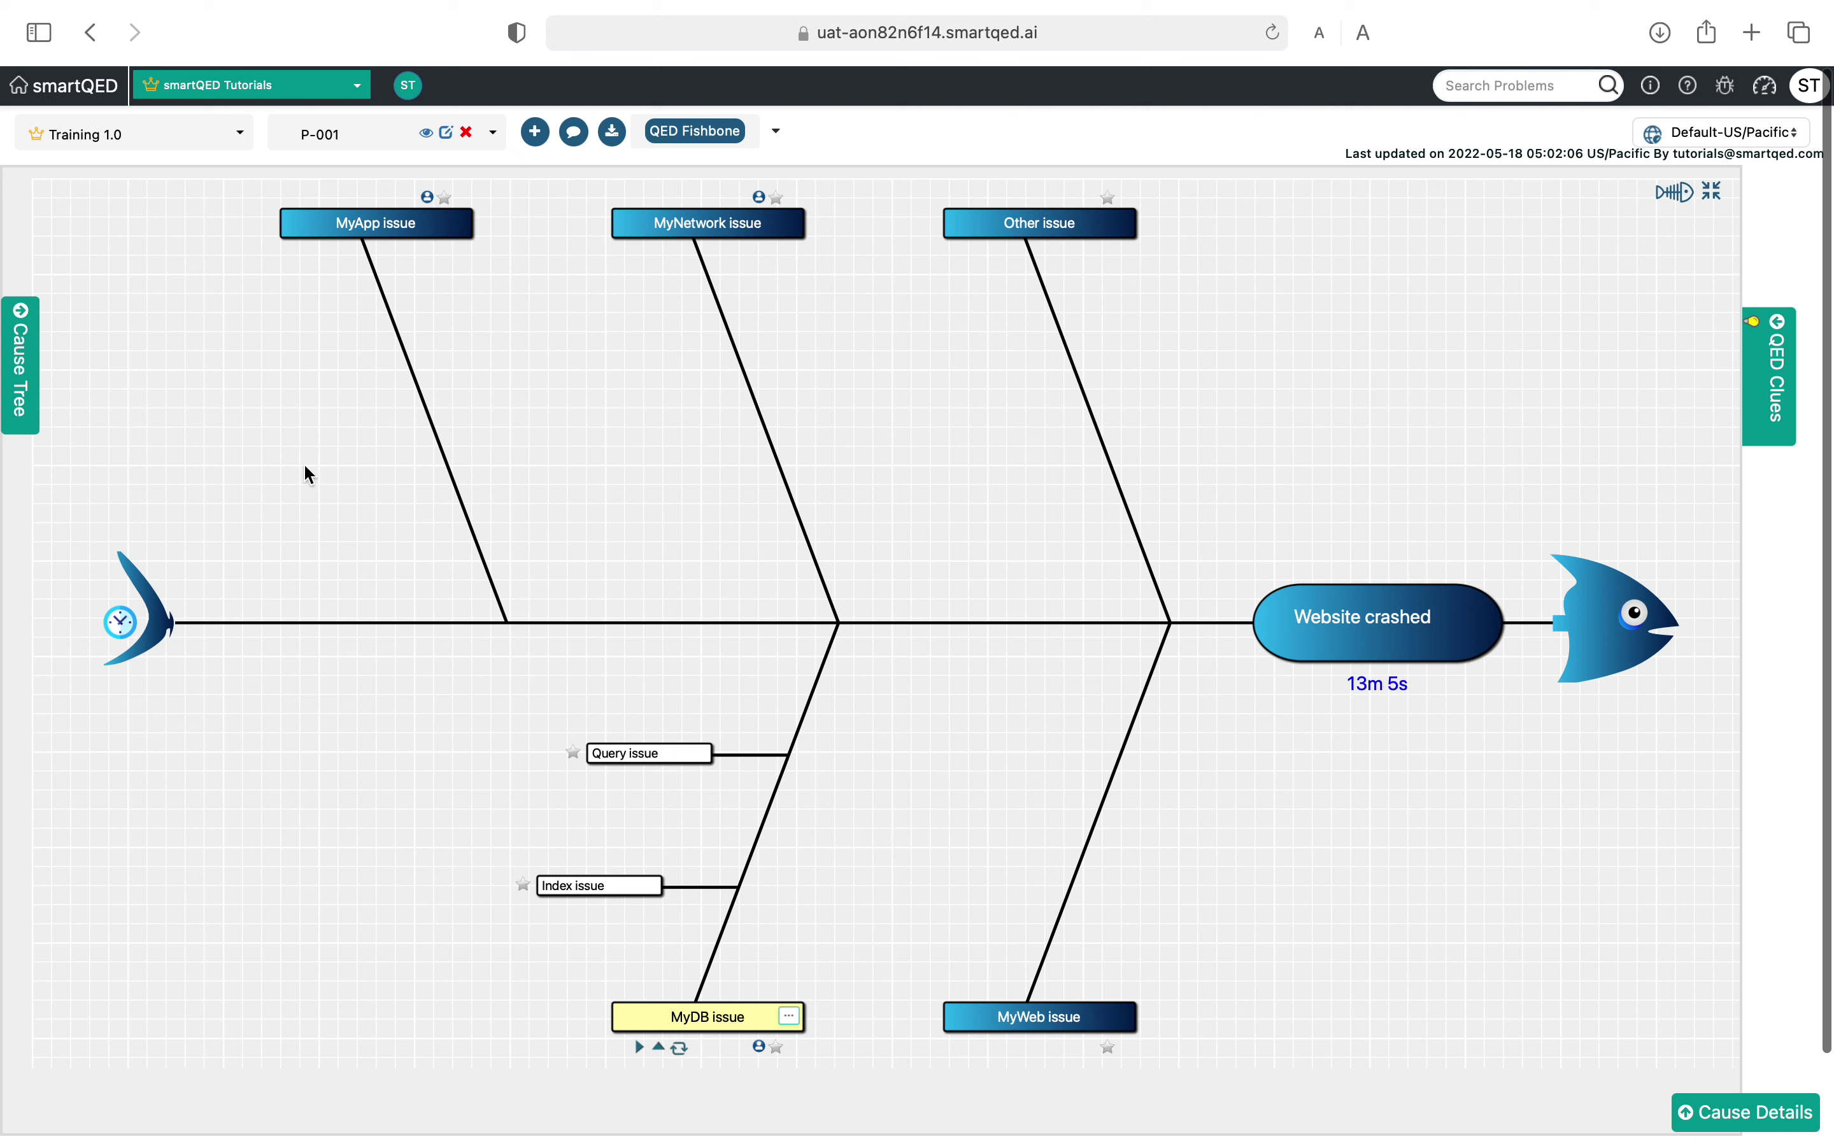
# Step: In the Cause Tree panel, add Memory issue as a child of MyDB issue
pyautogui.click(18, 378)
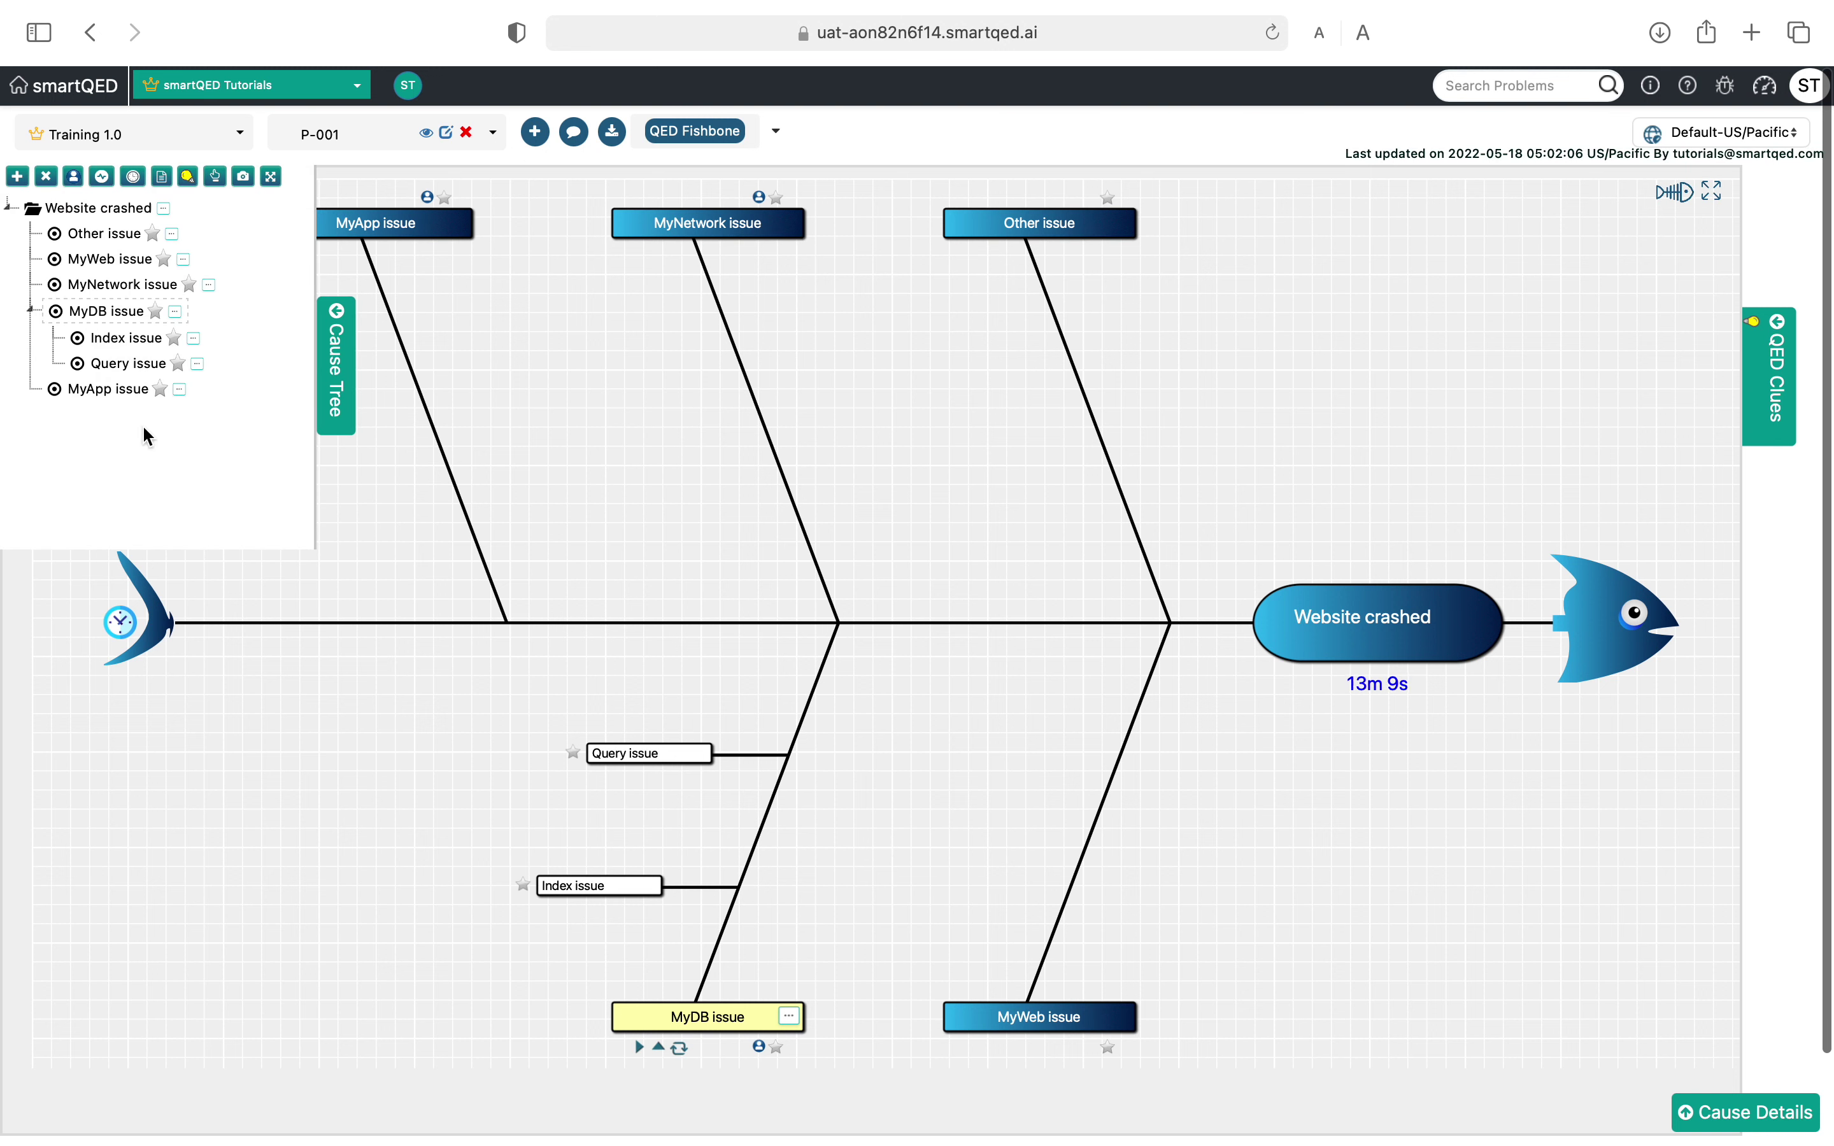
pyautogui.moveTo(108, 317)
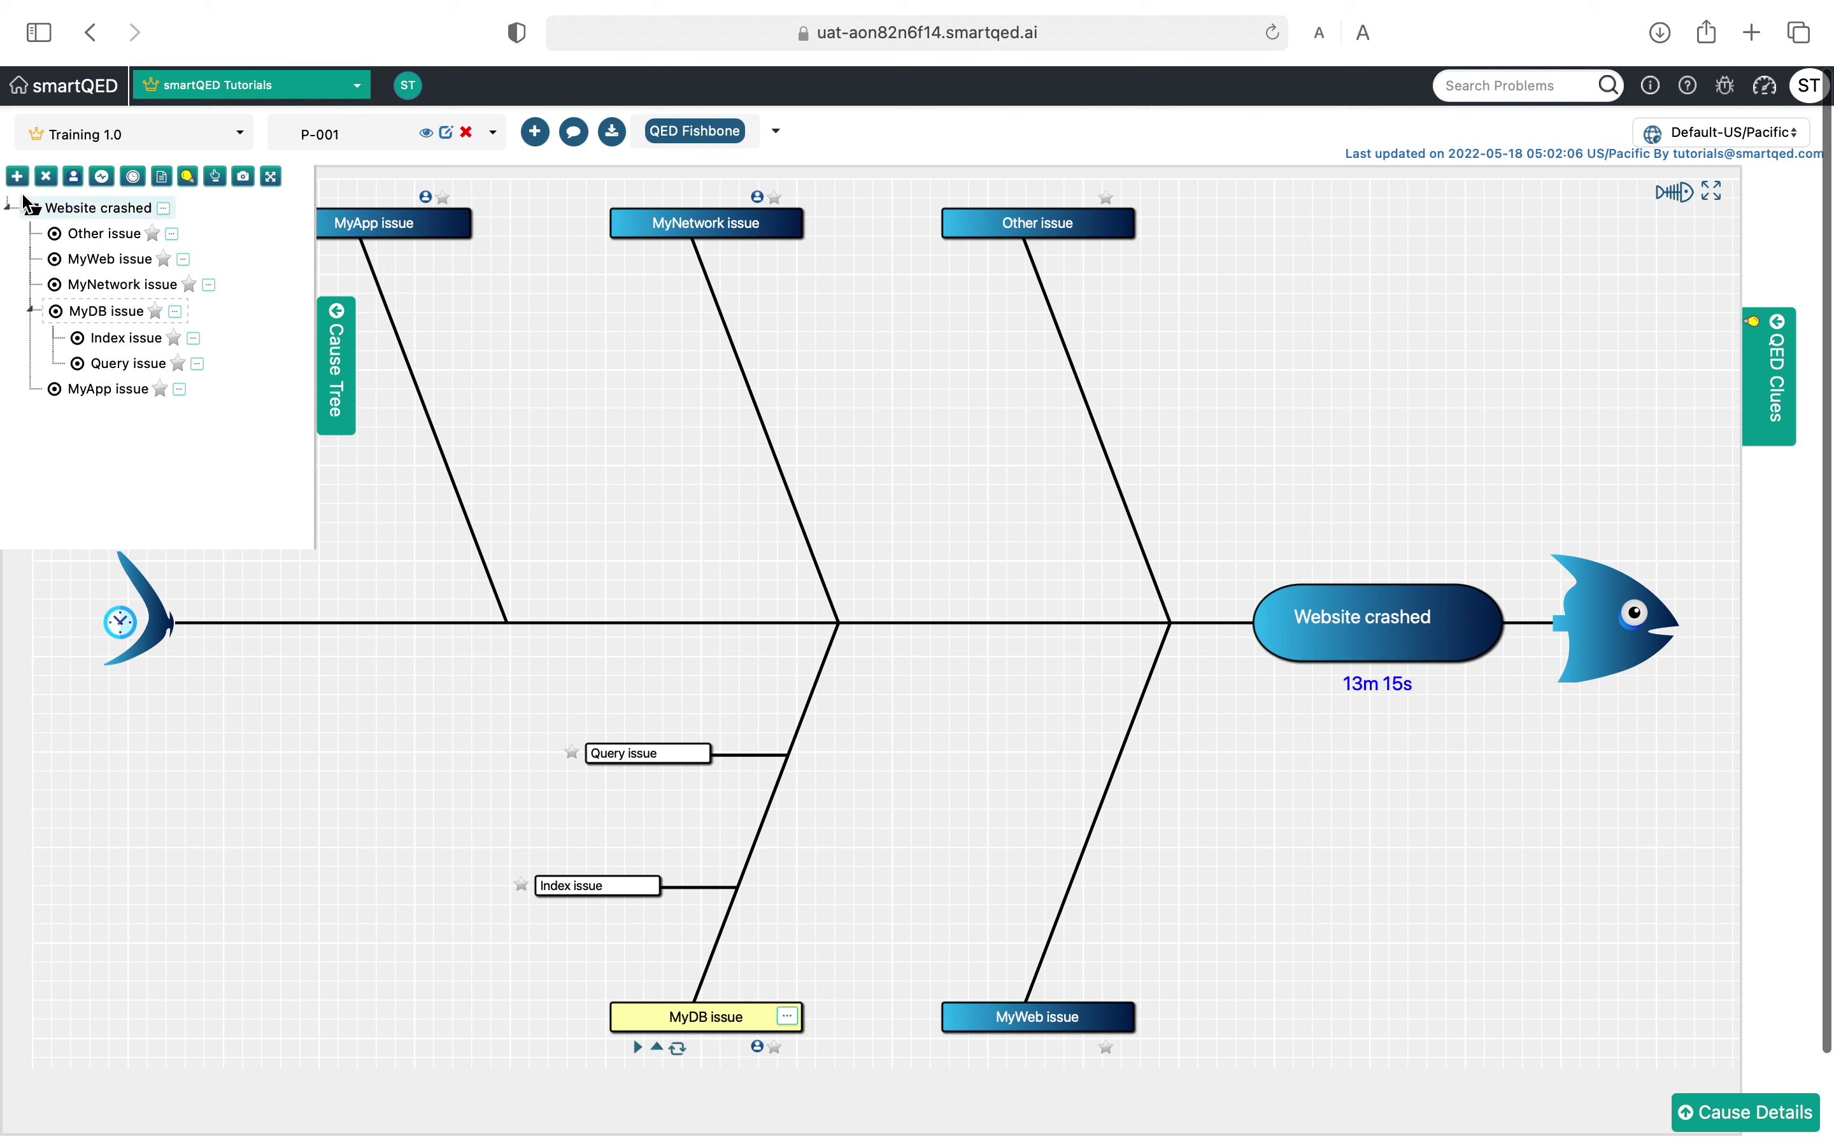
pyautogui.click(17, 178)
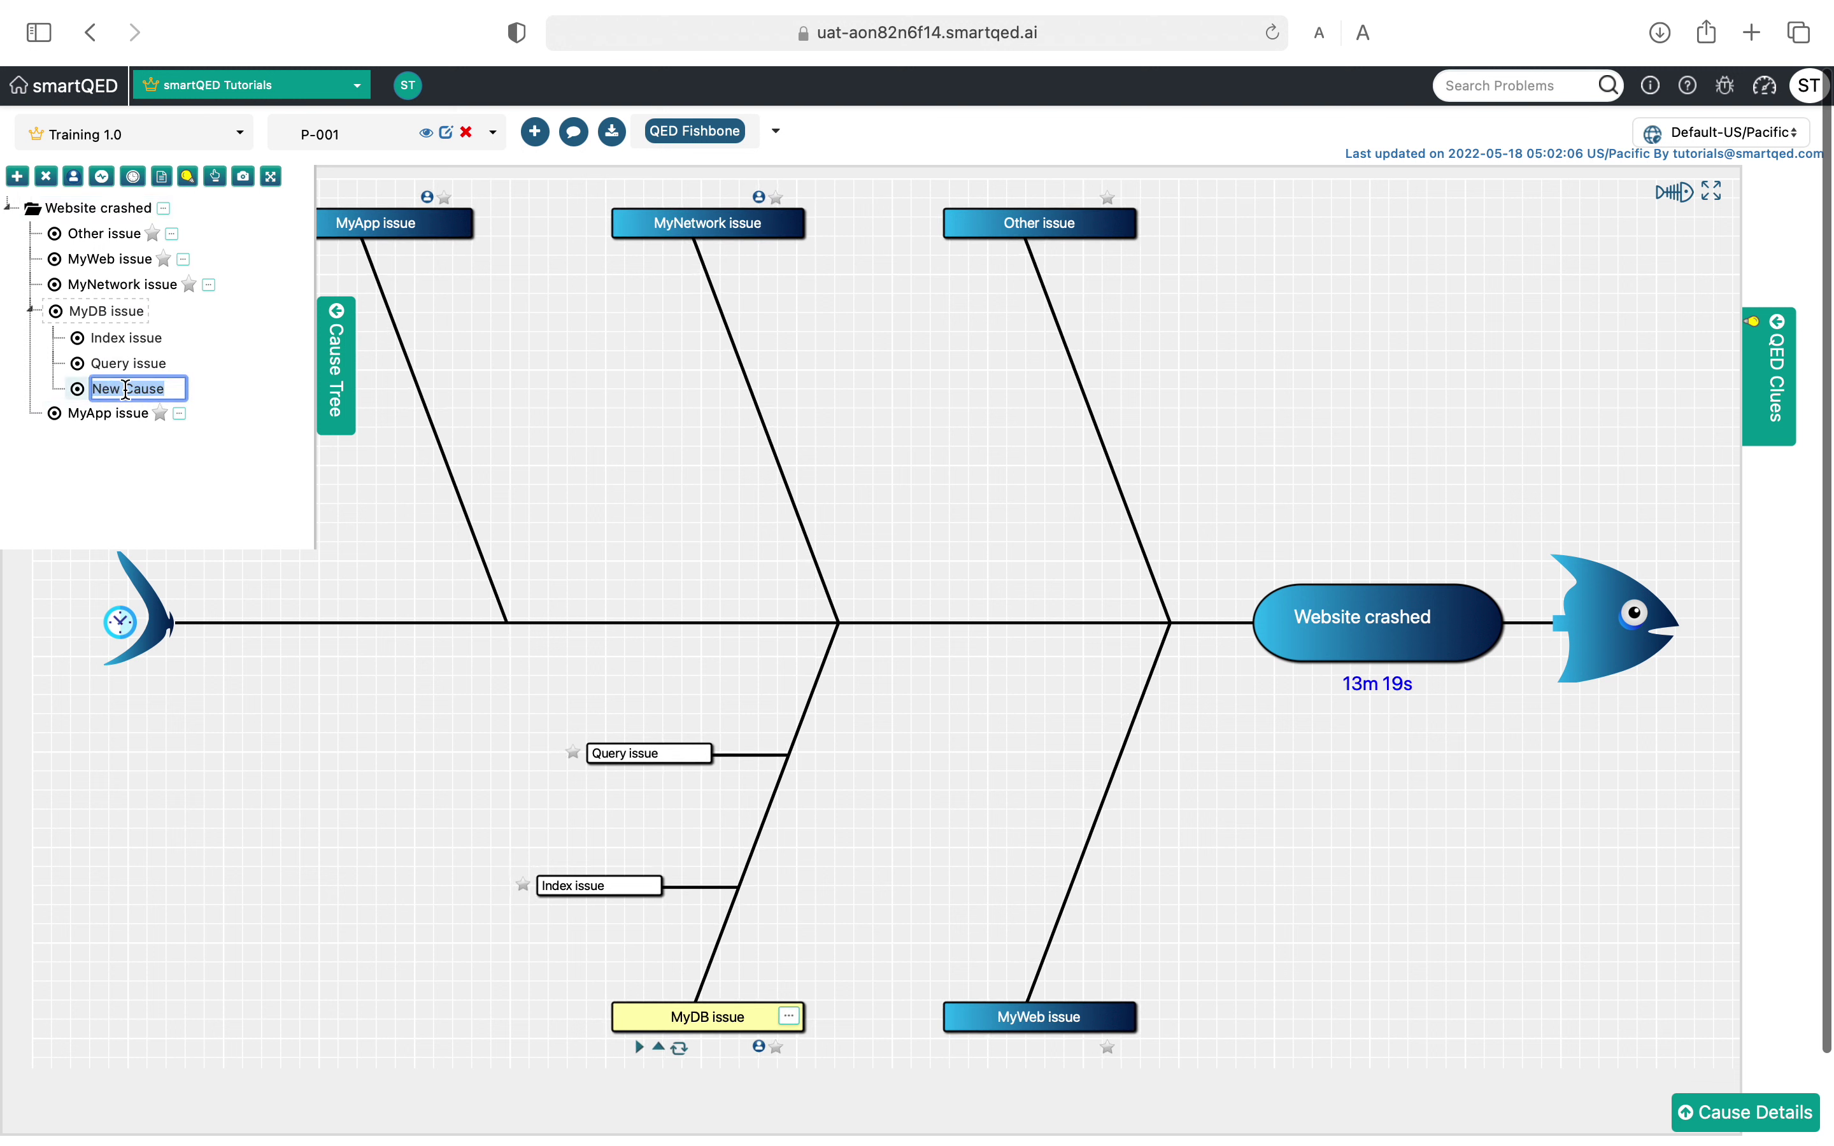
pyautogui.write('Me')
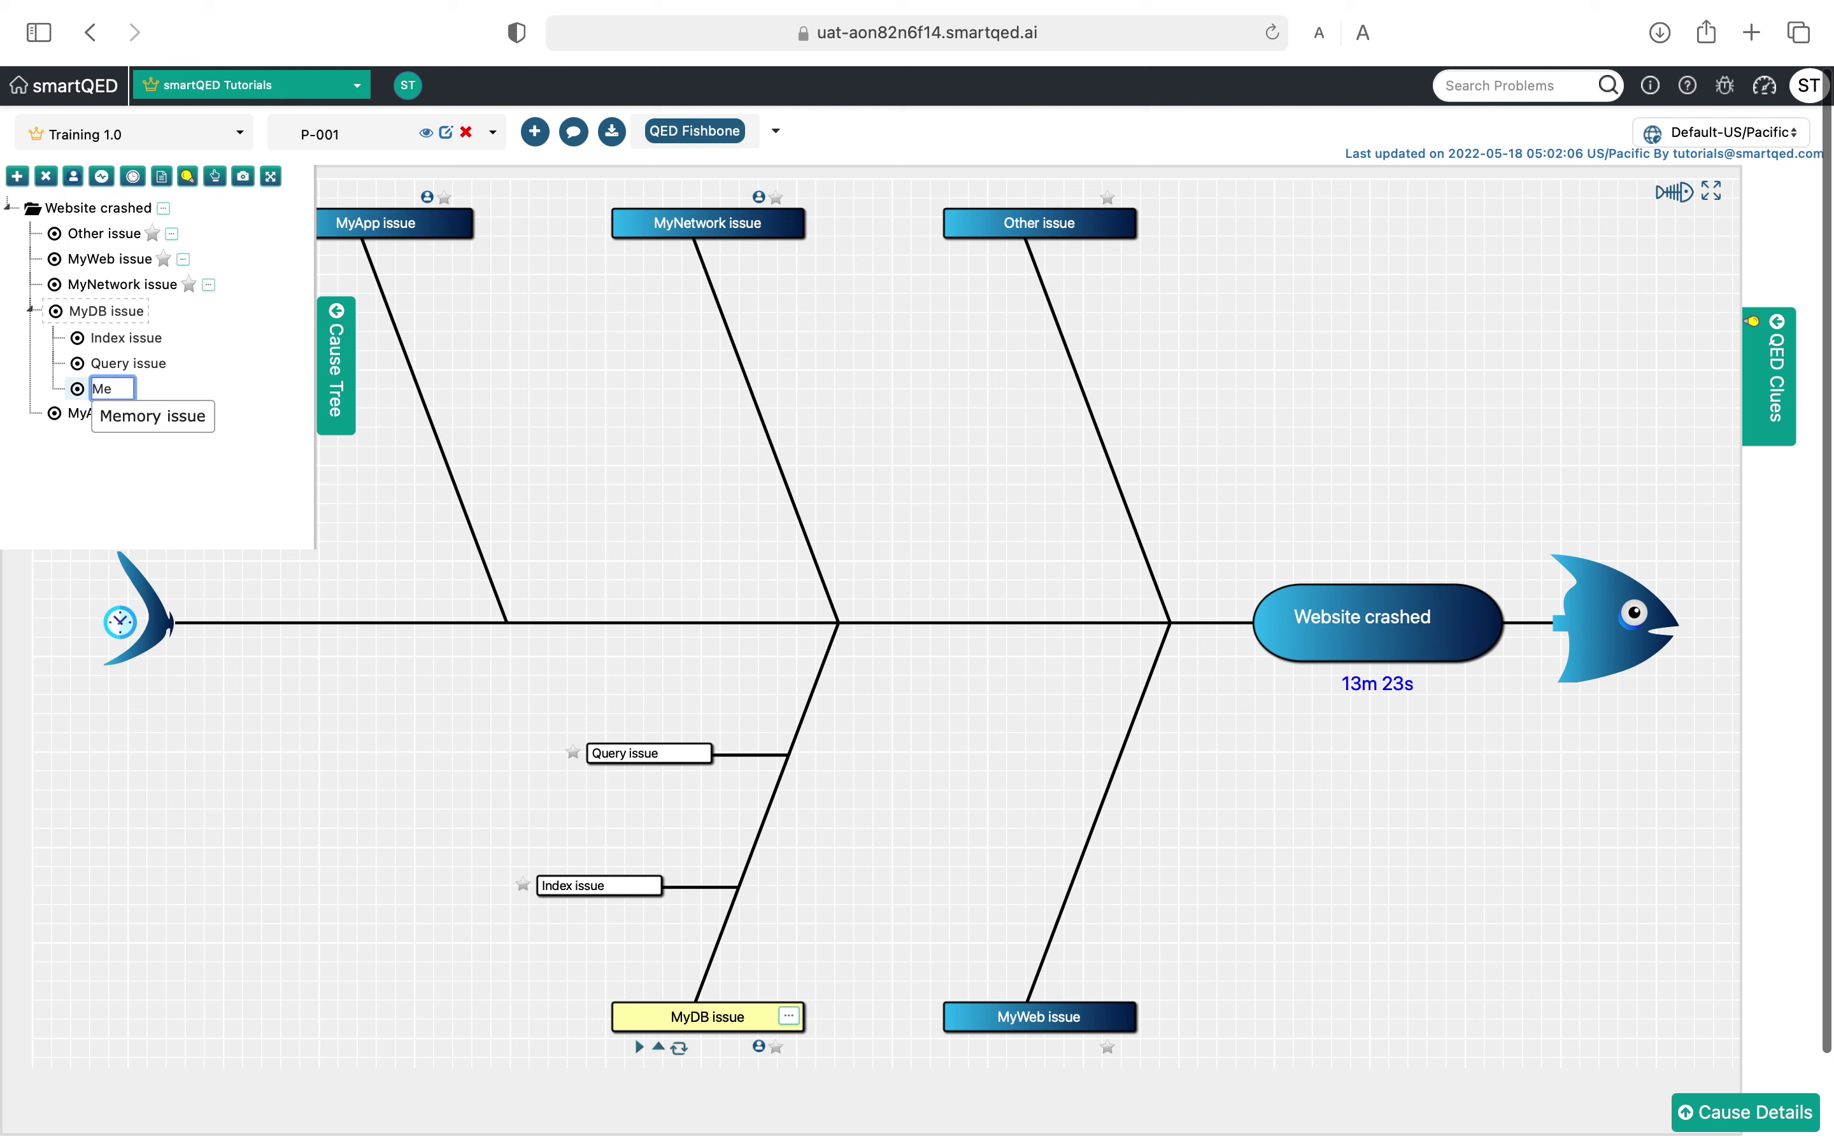
pyautogui.click(140, 415)
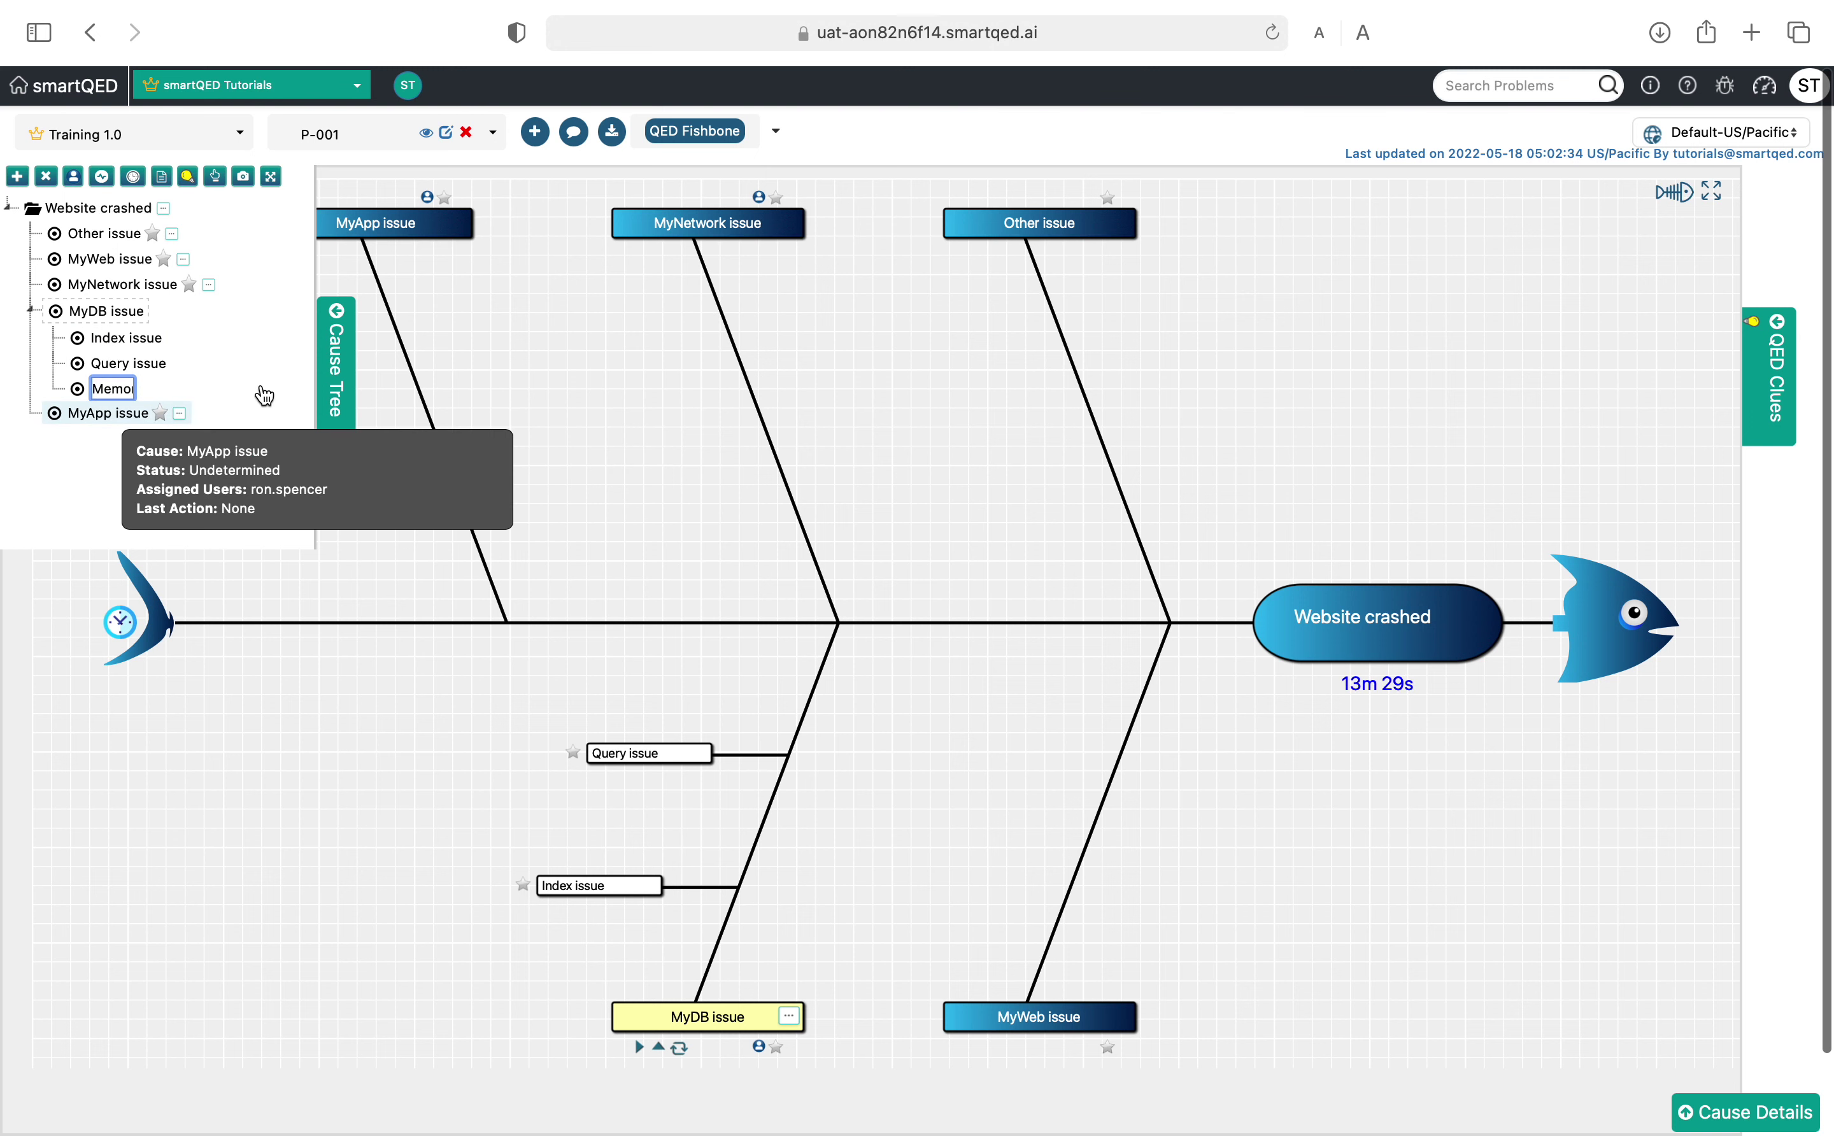
pyautogui.press('Return')
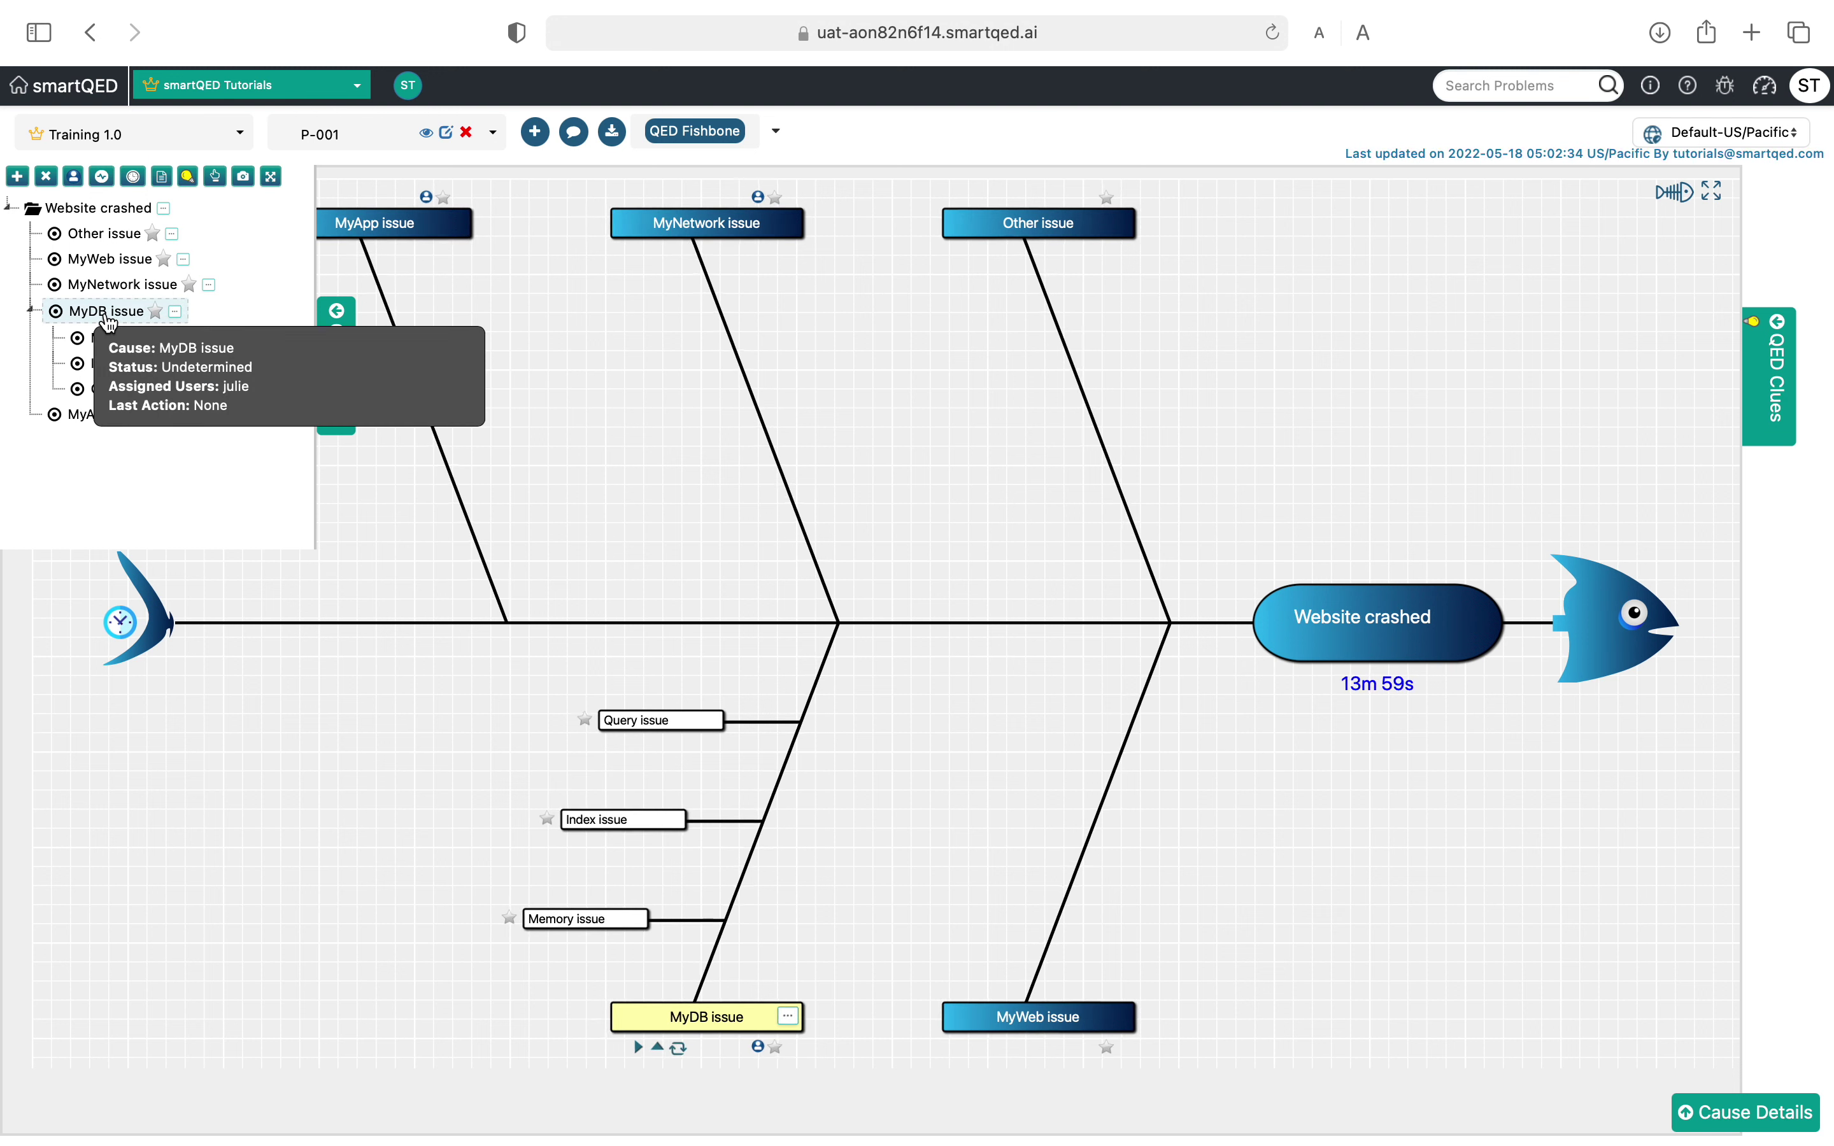
pyautogui.click(135, 179)
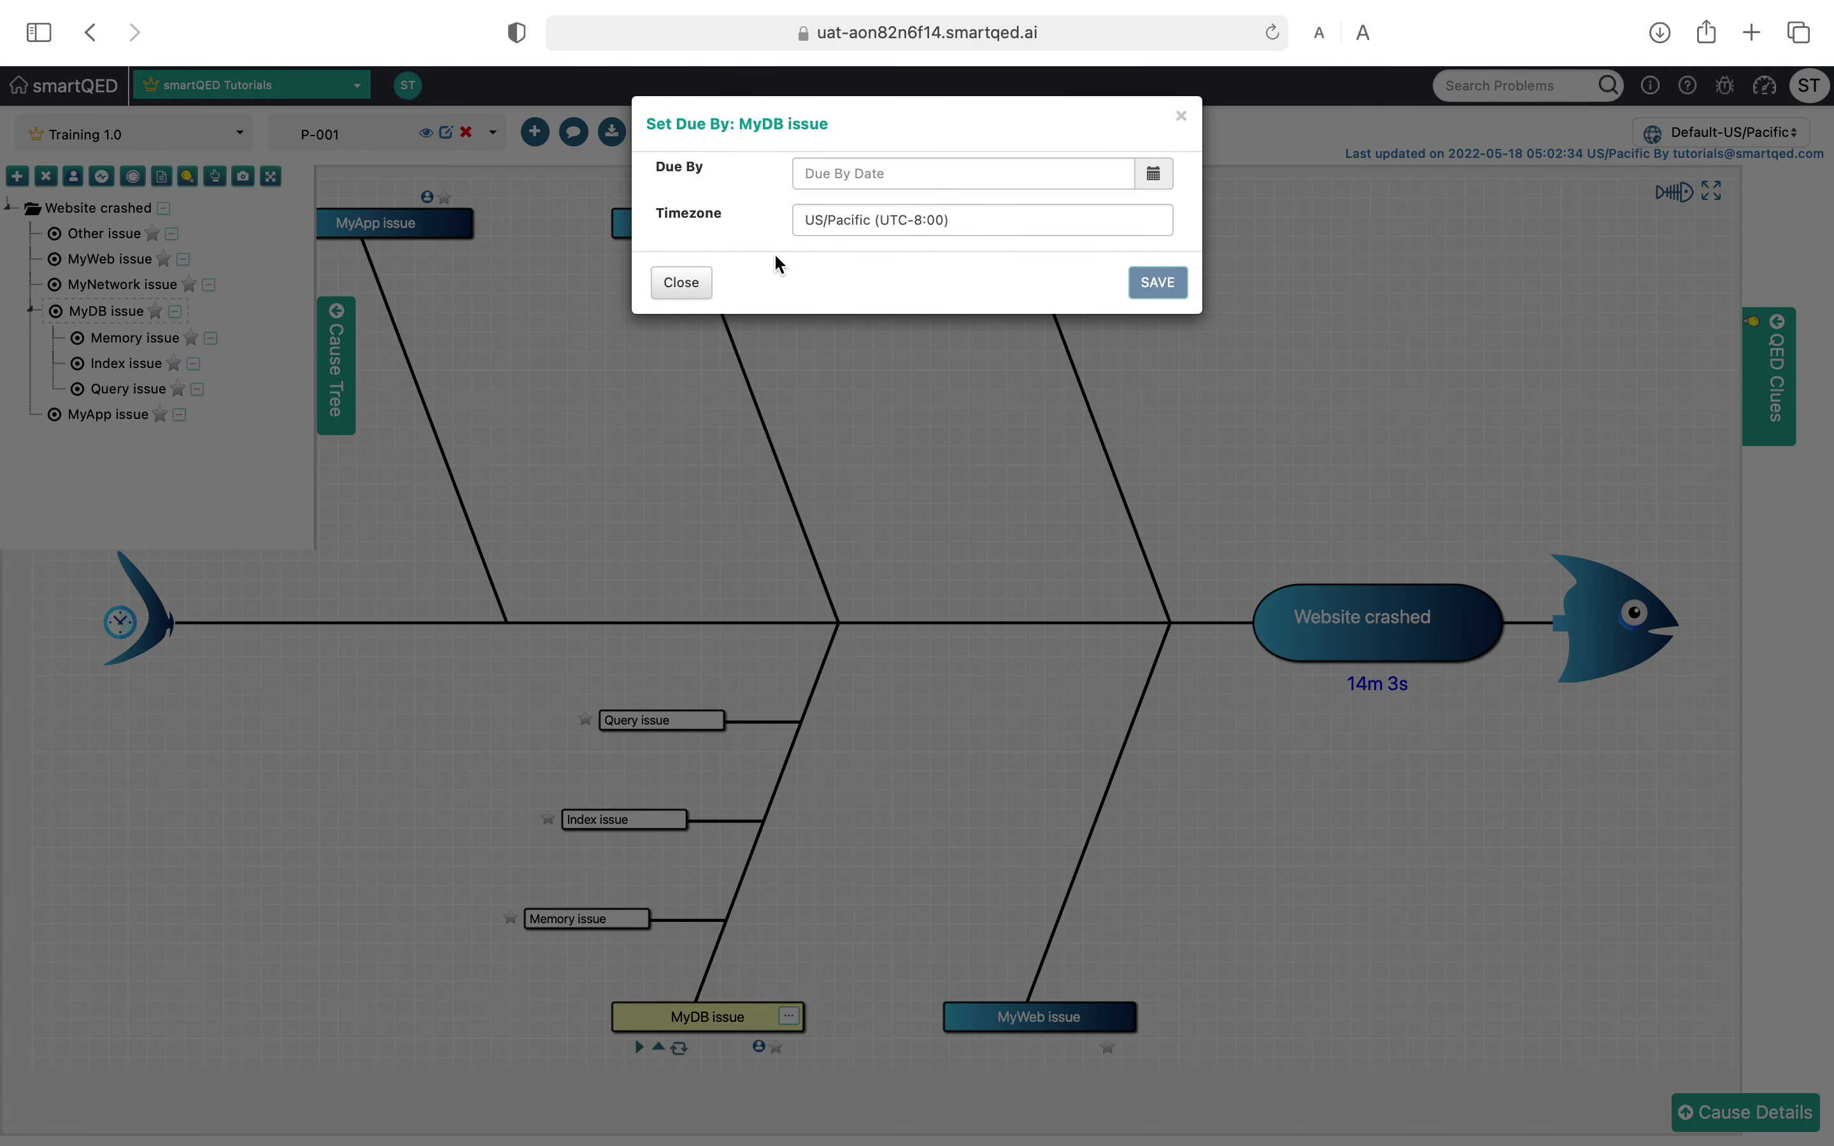
pyautogui.click(1158, 176)
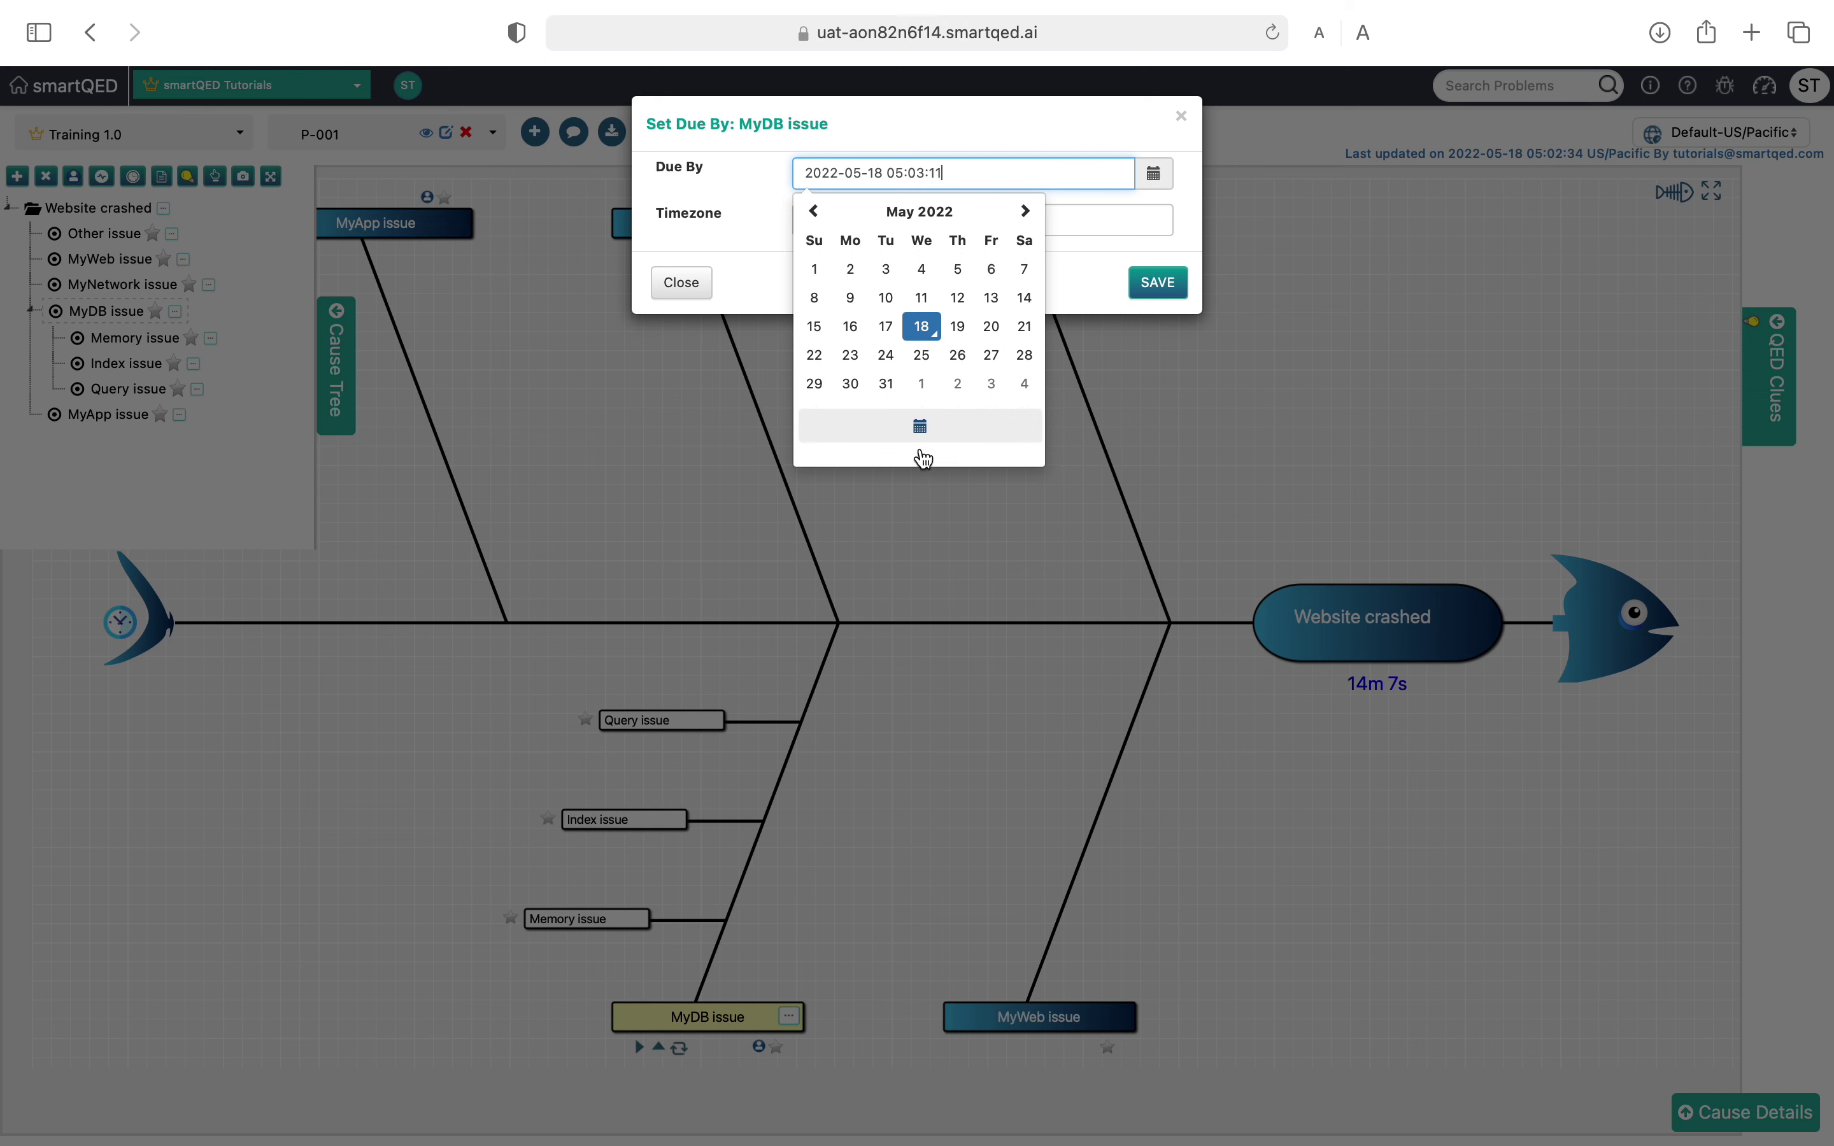
pyautogui.click(924, 453)
pyautogui.click(830, 276)
pyautogui.click(831, 276)
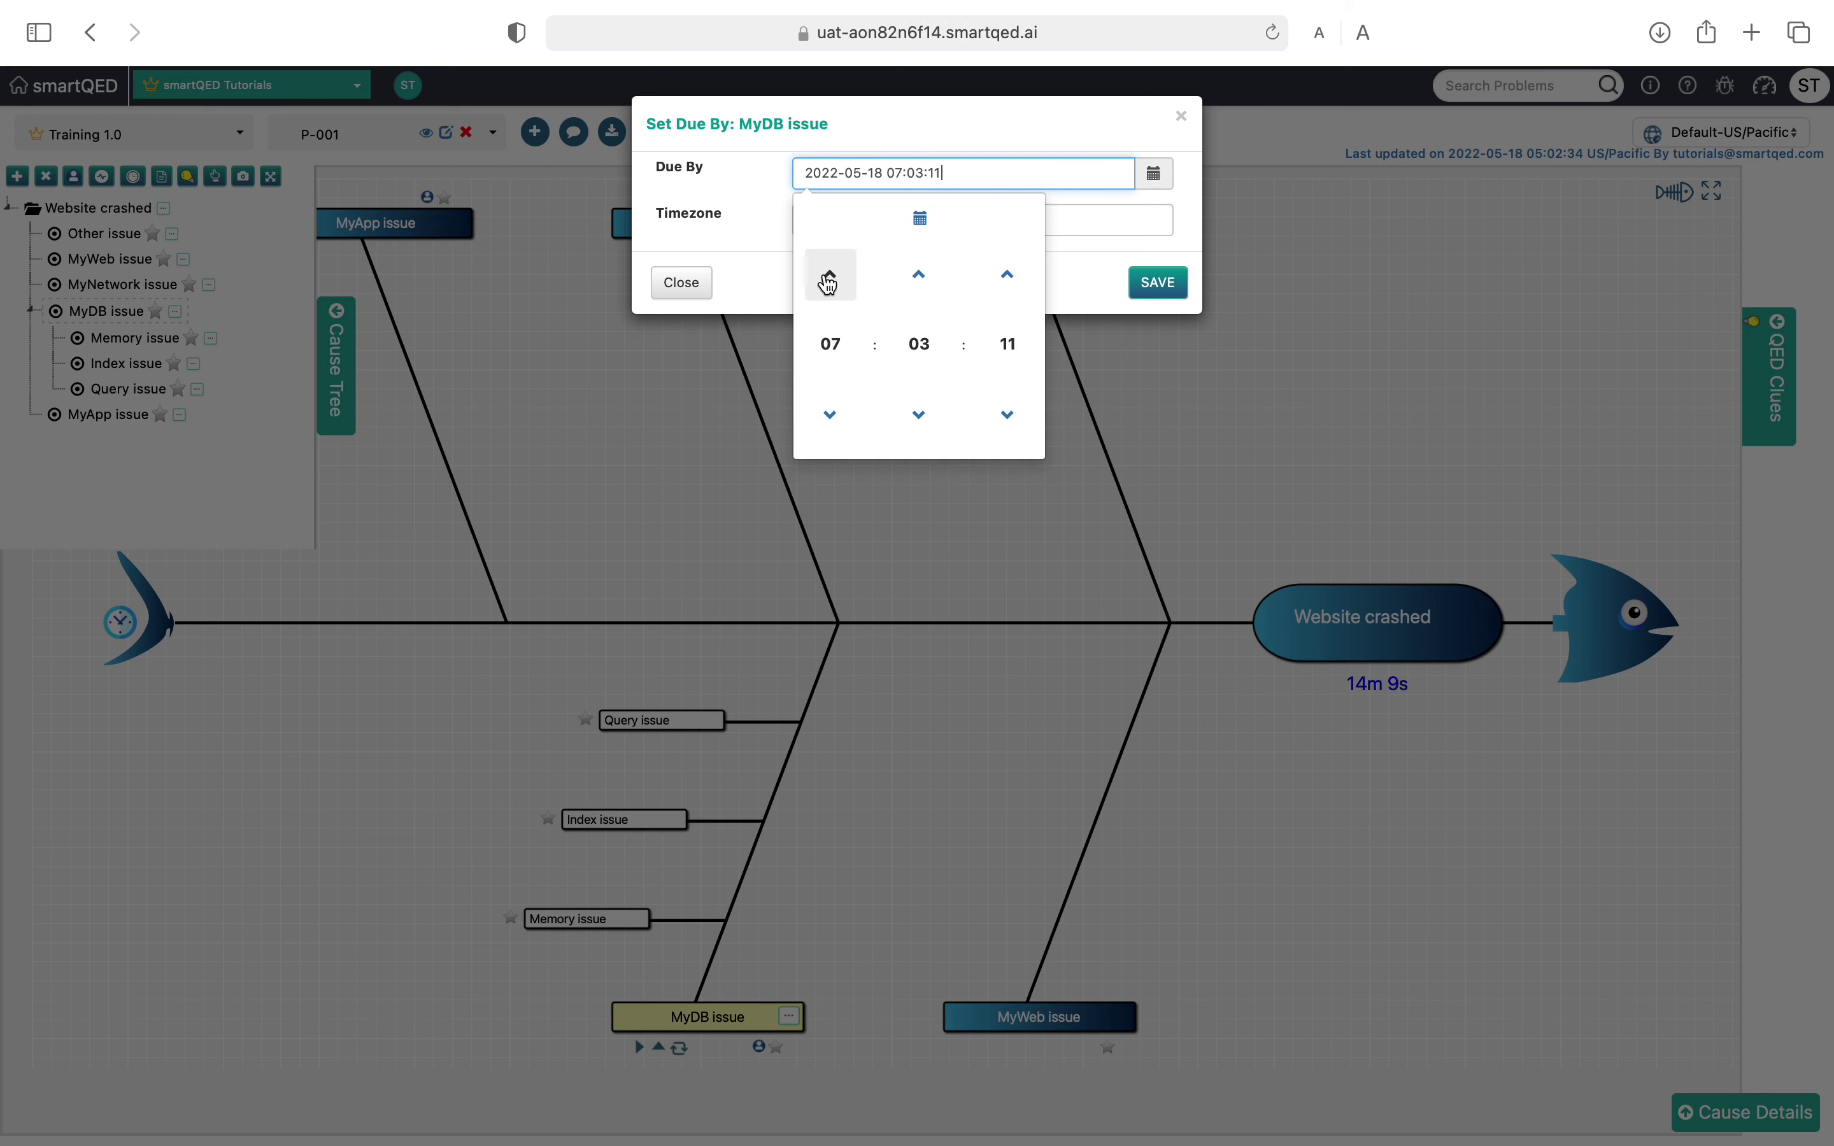
pyautogui.click(1157, 283)
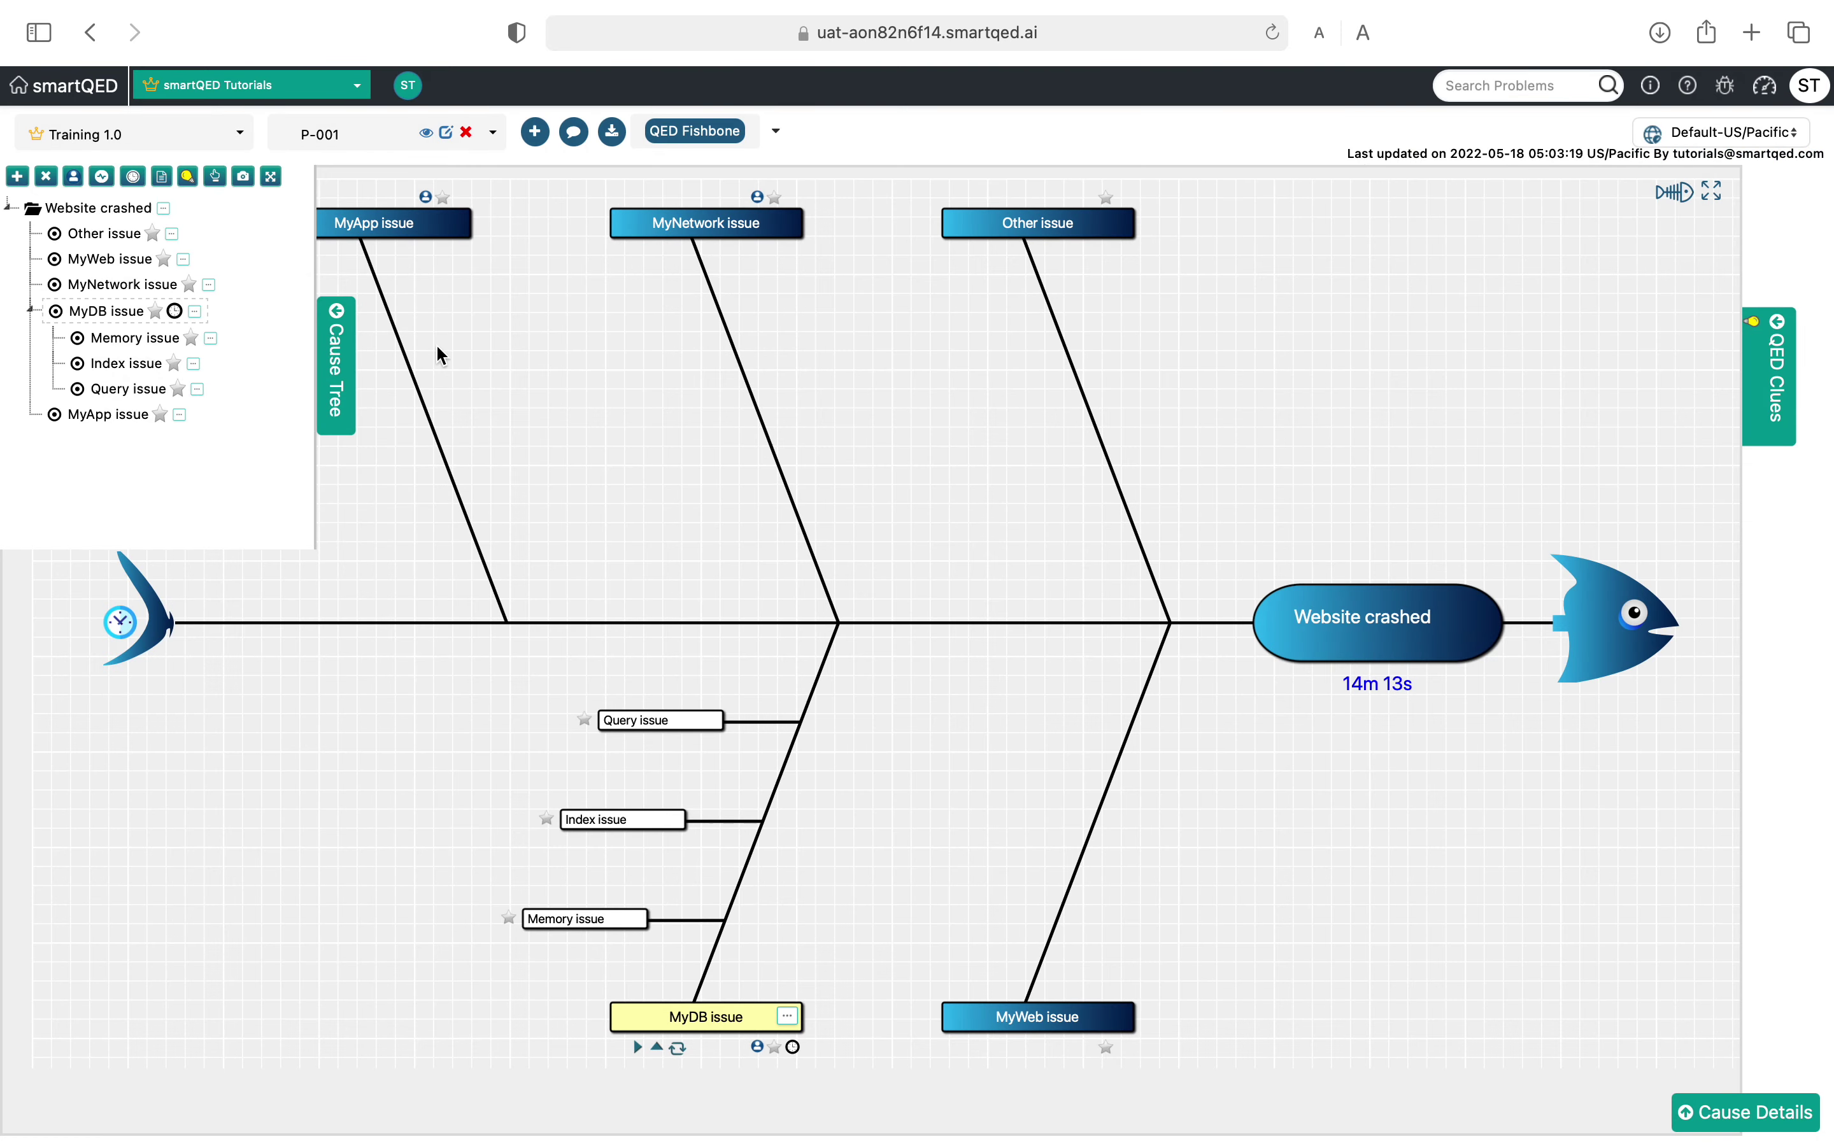
pyautogui.click(346, 405)
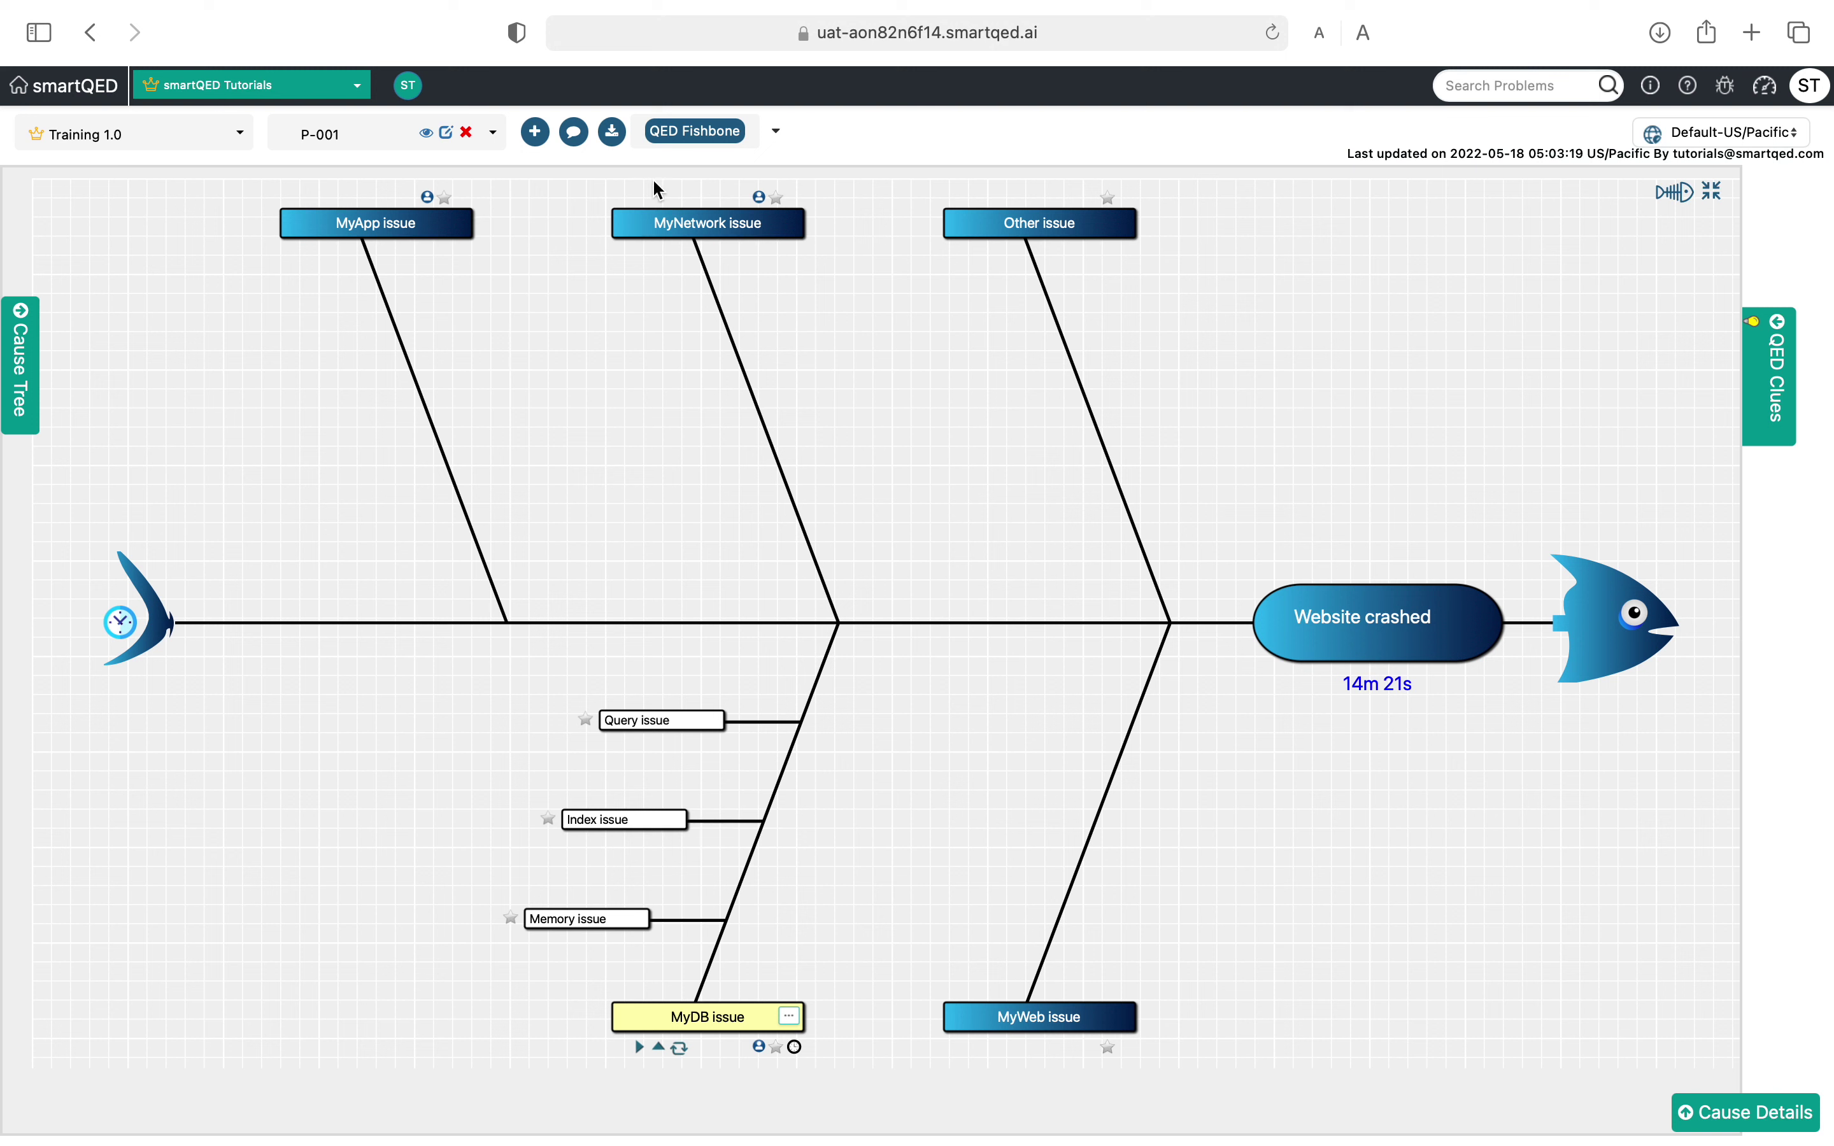
pyautogui.click(634, 229)
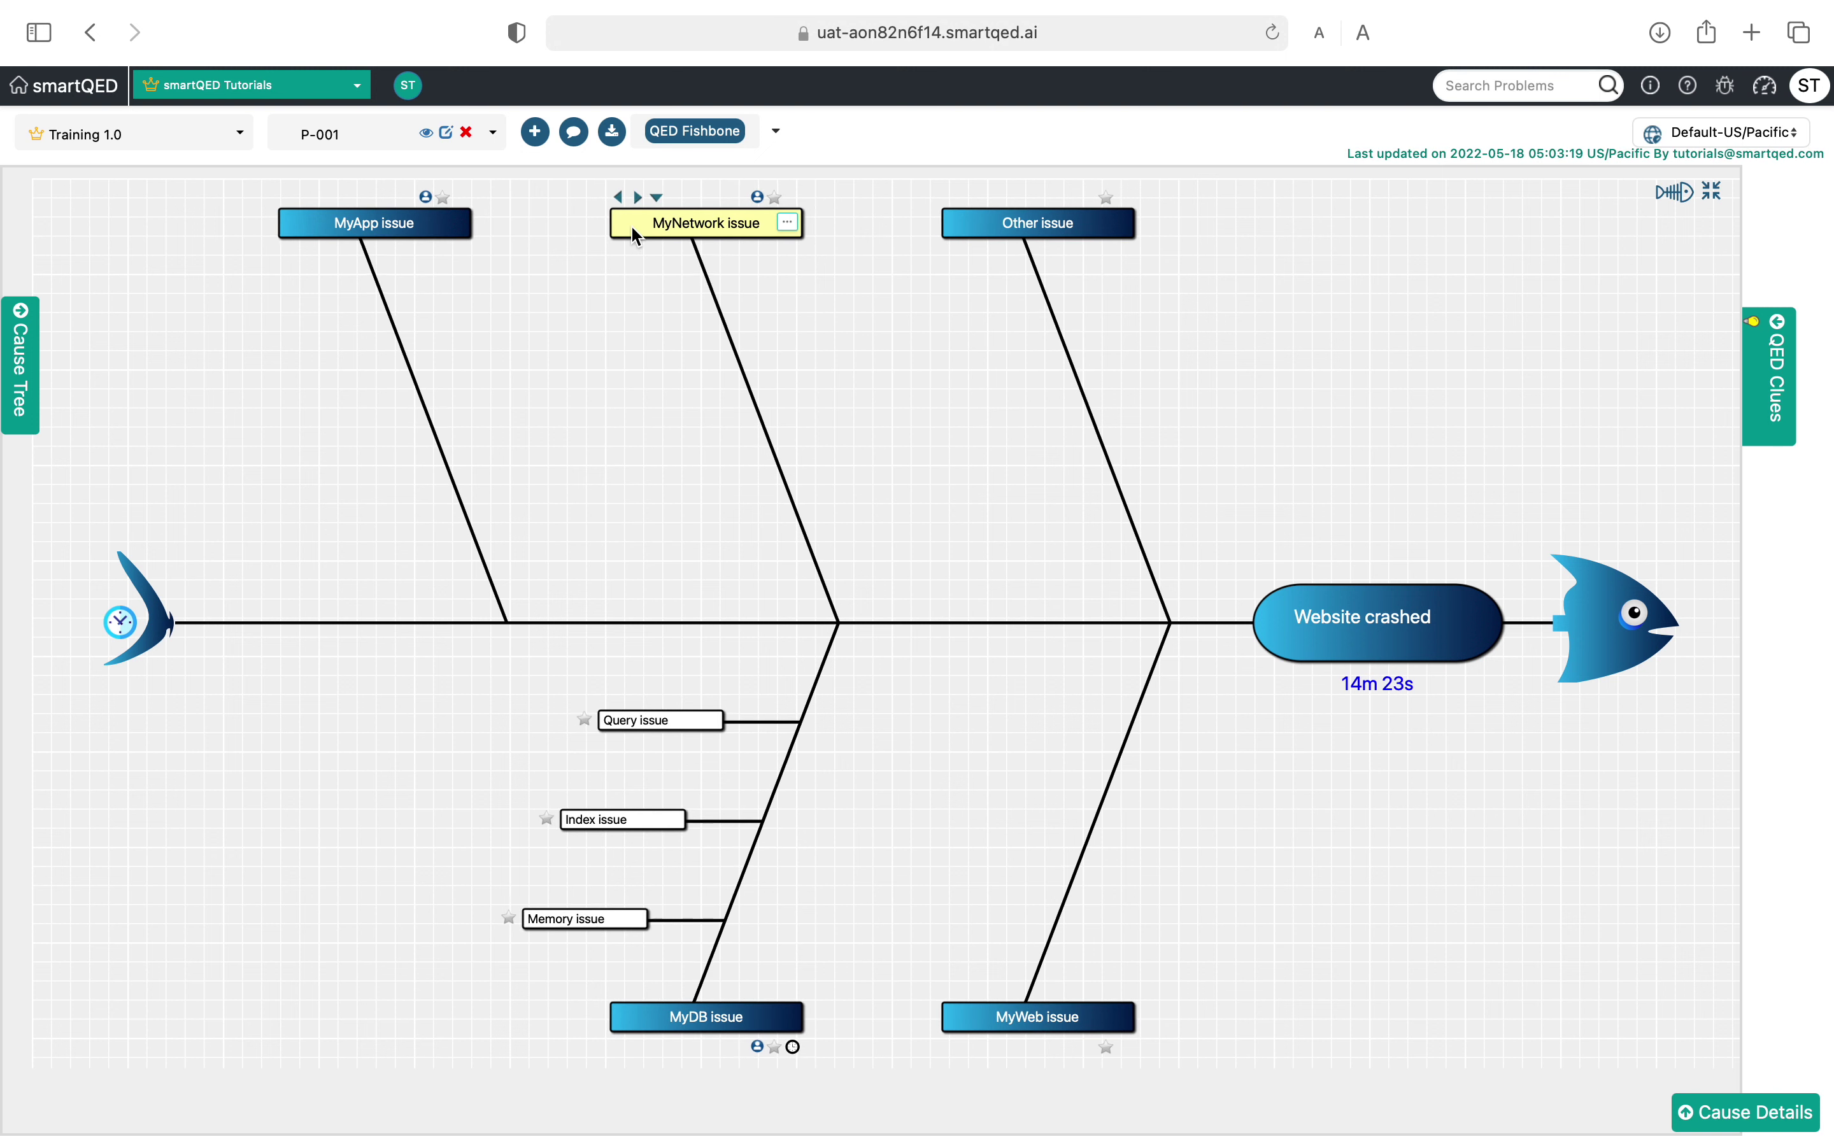
pyautogui.click(789, 228)
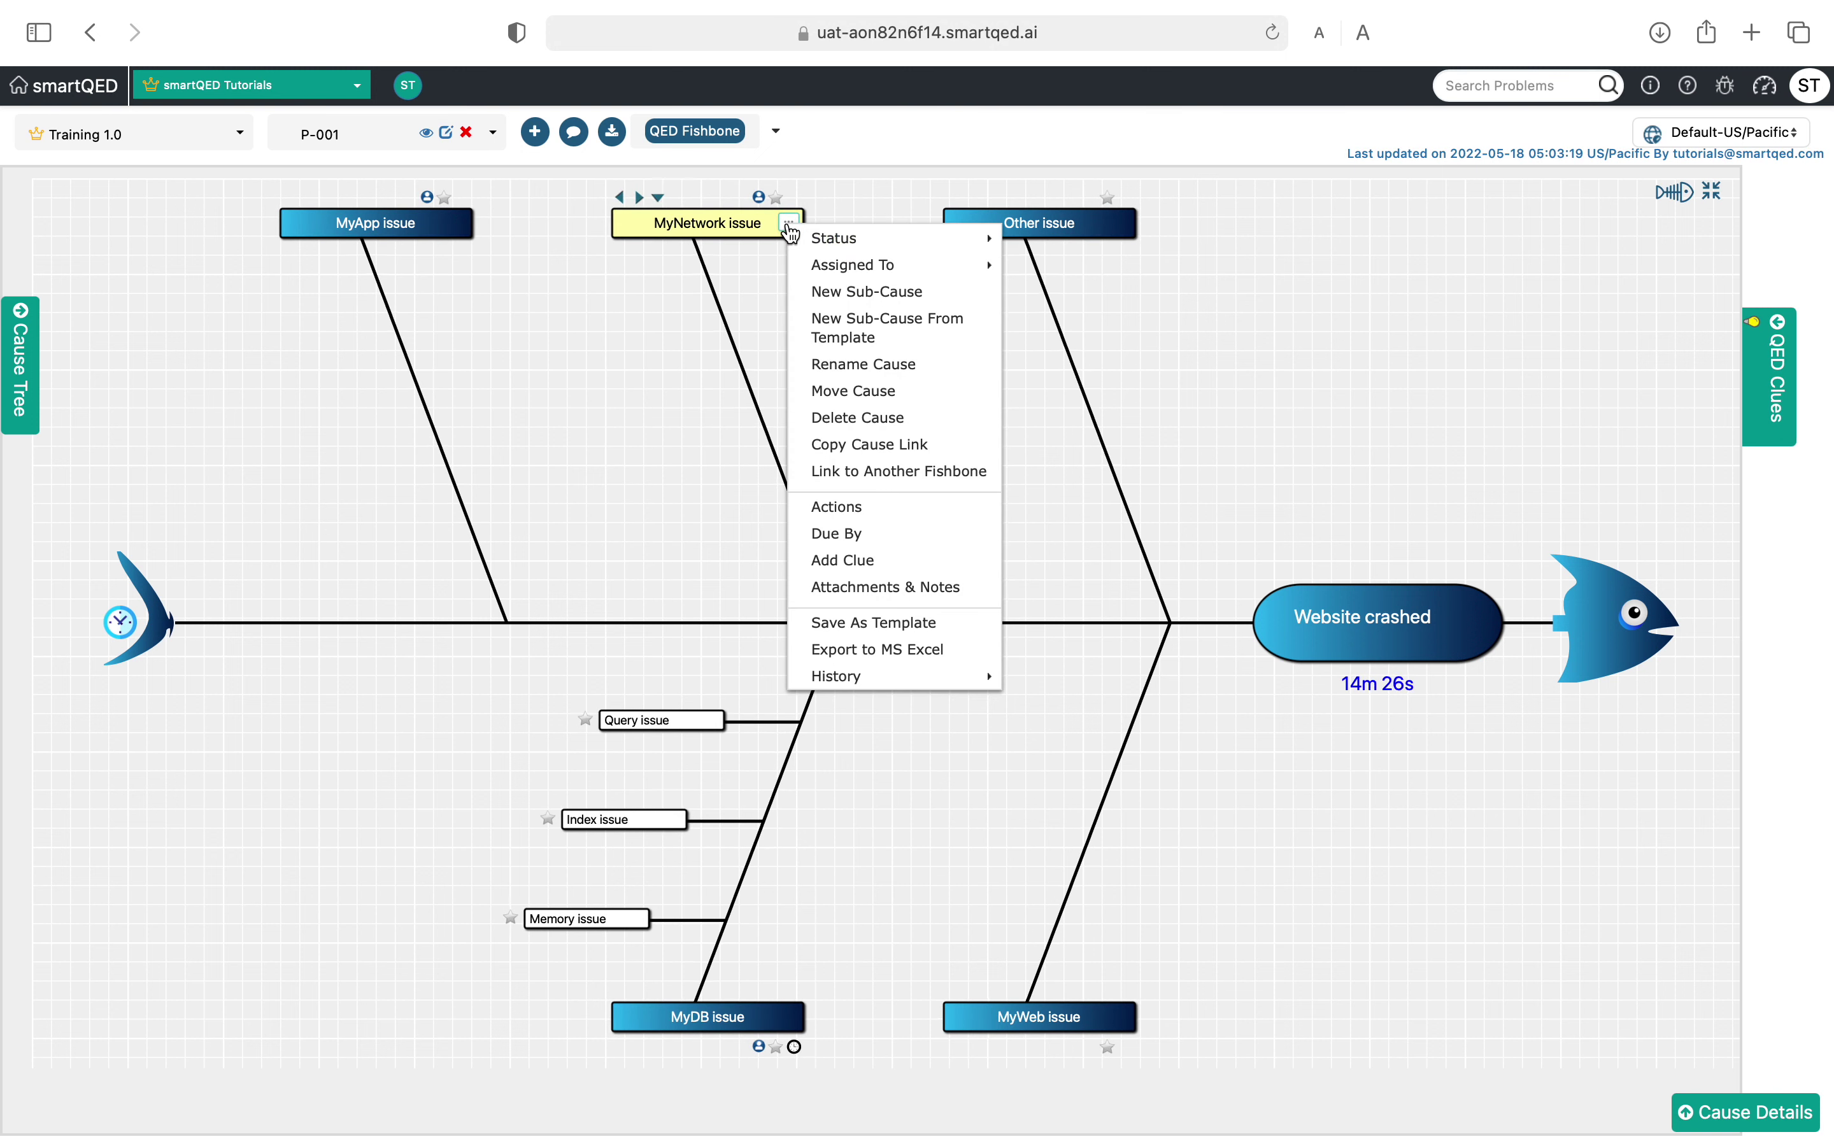
pyautogui.click(834, 534)
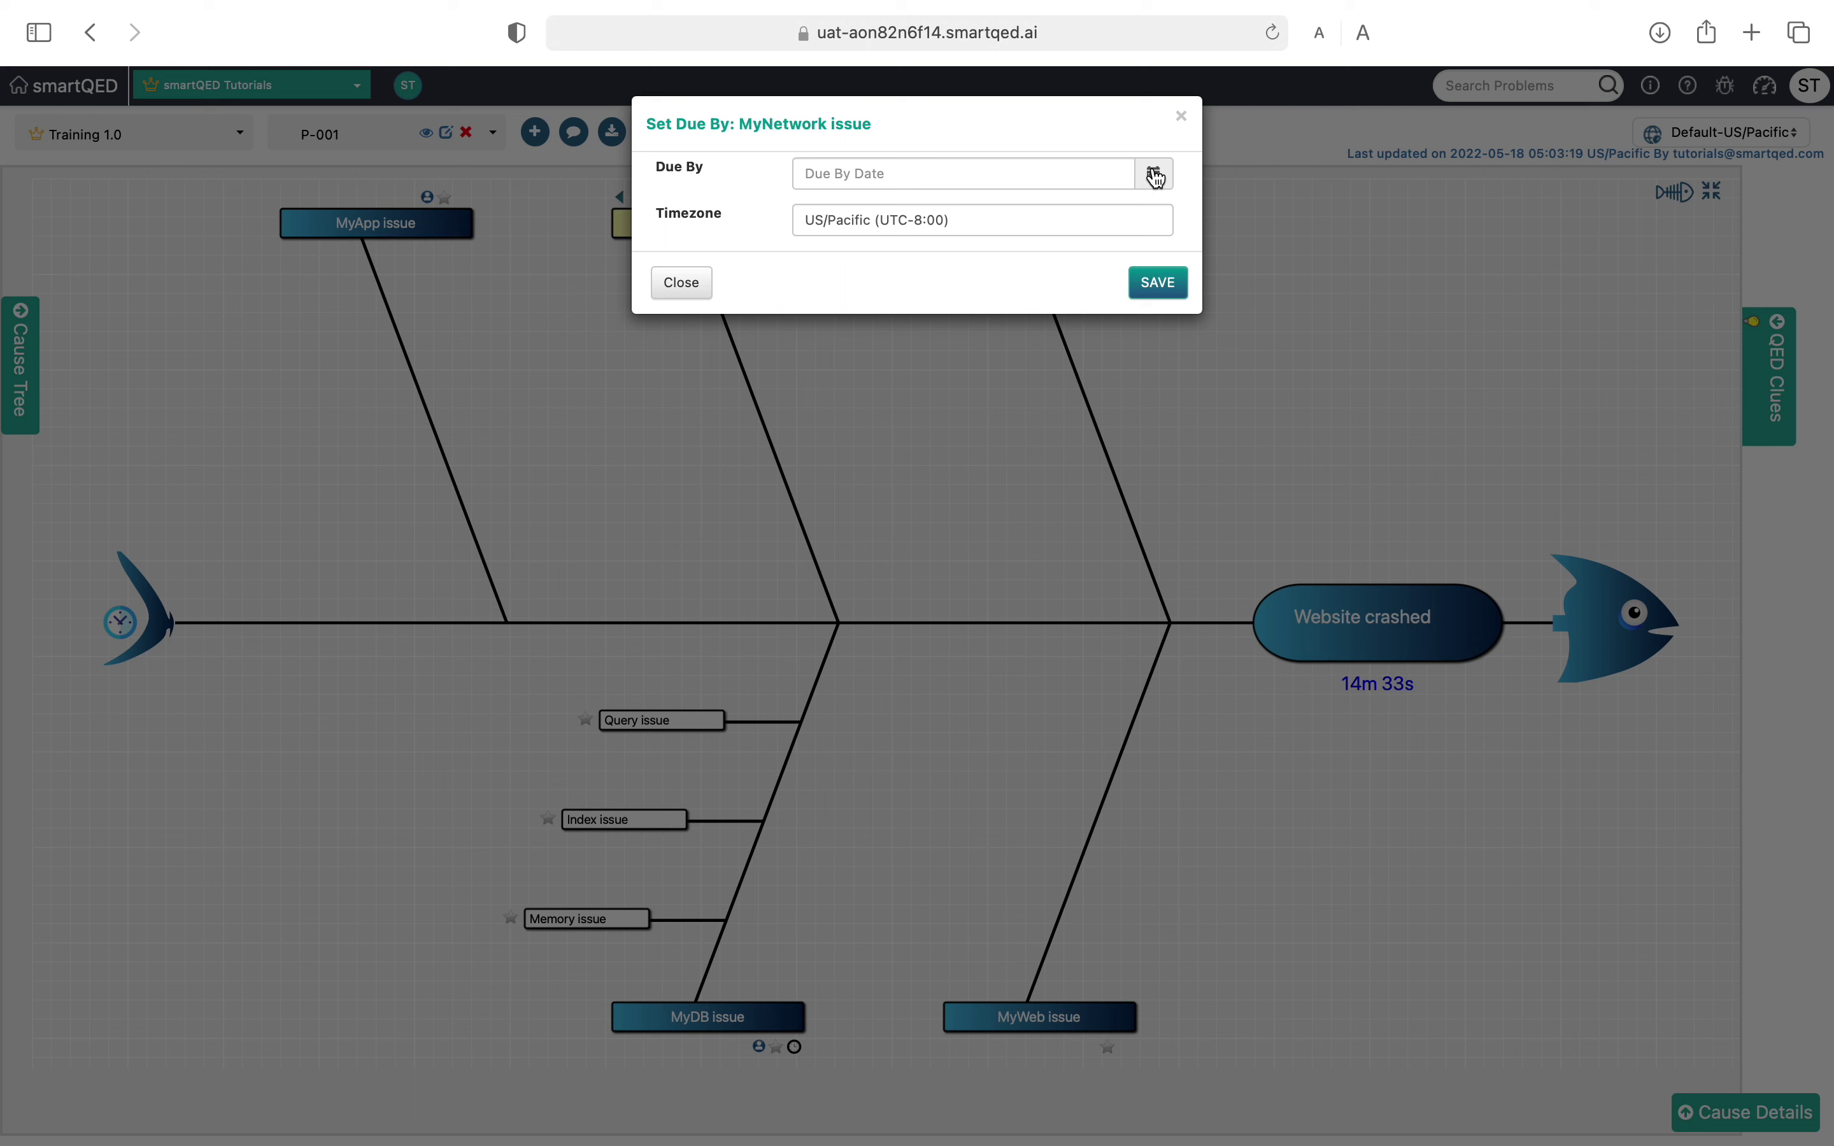
pyautogui.click(1153, 179)
pyautogui.click(921, 447)
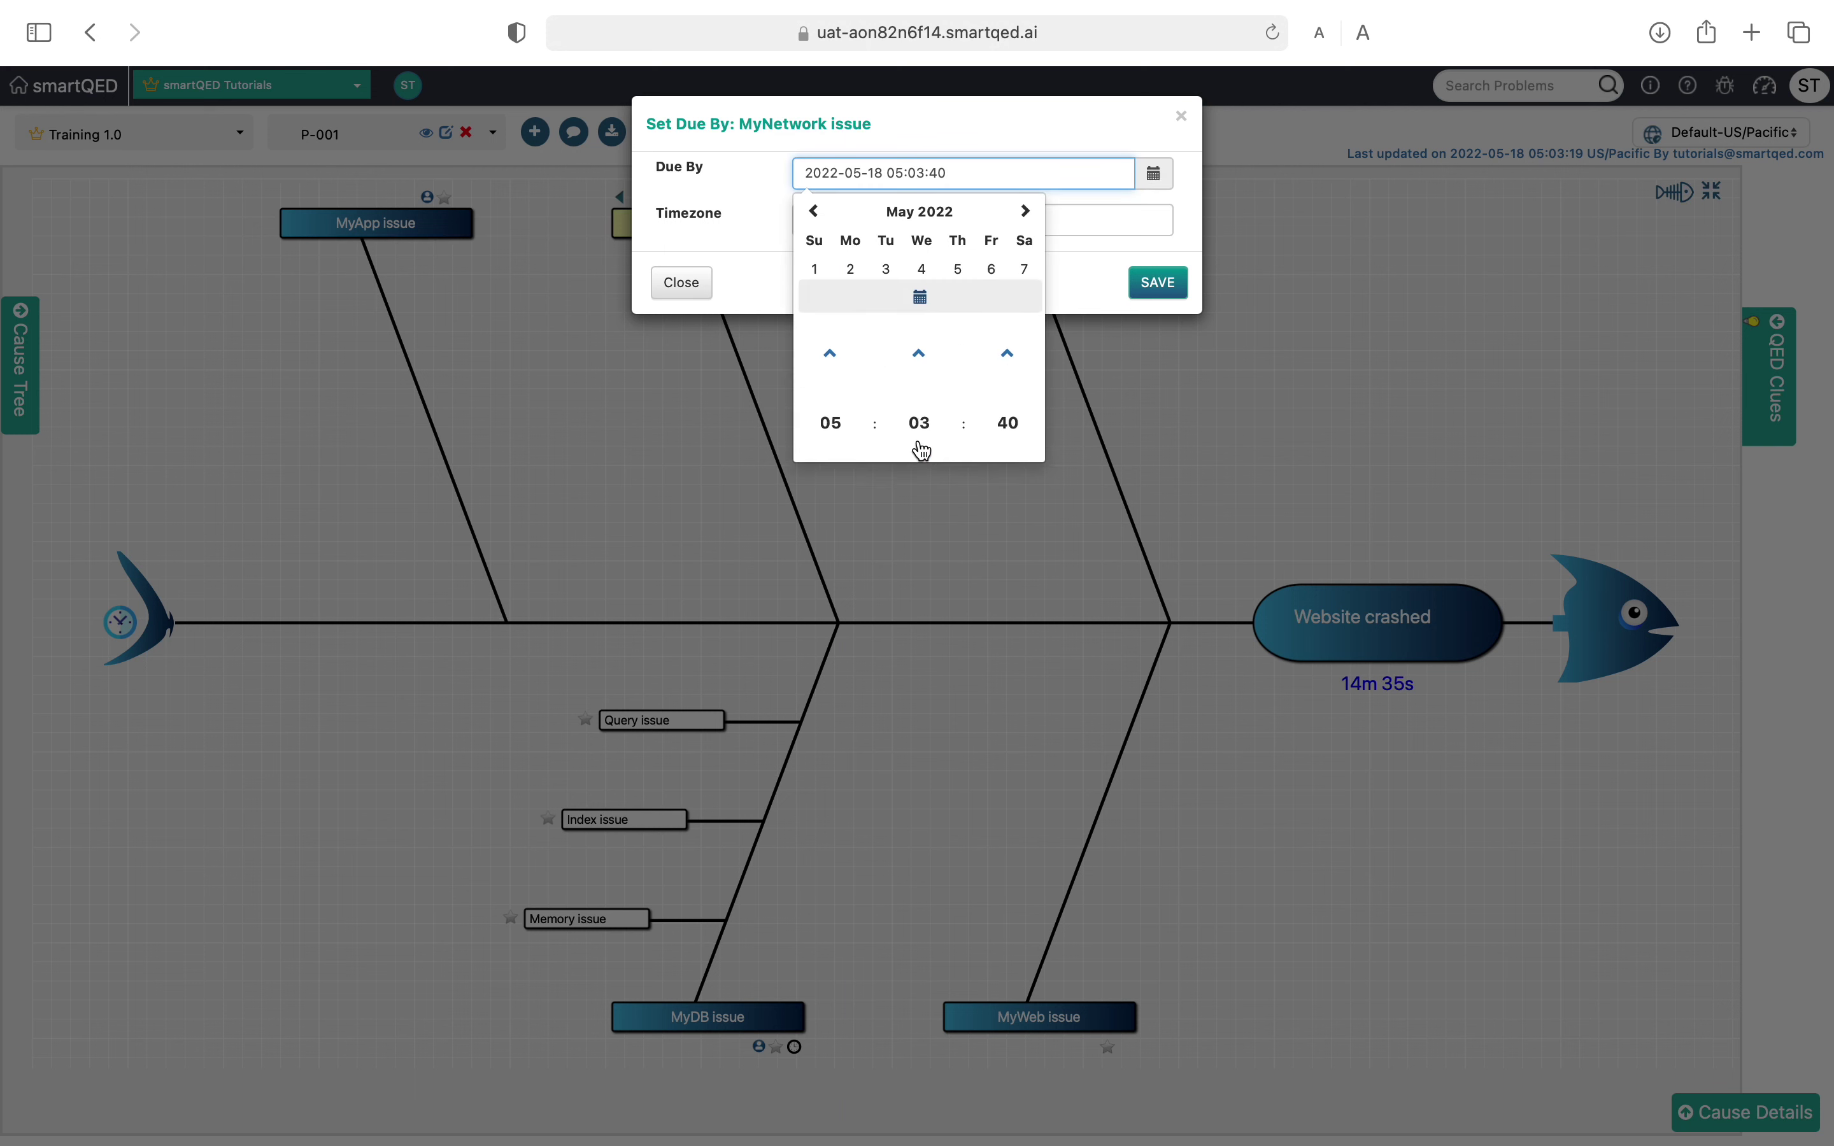
pyautogui.click(830, 296)
pyautogui.click(830, 295)
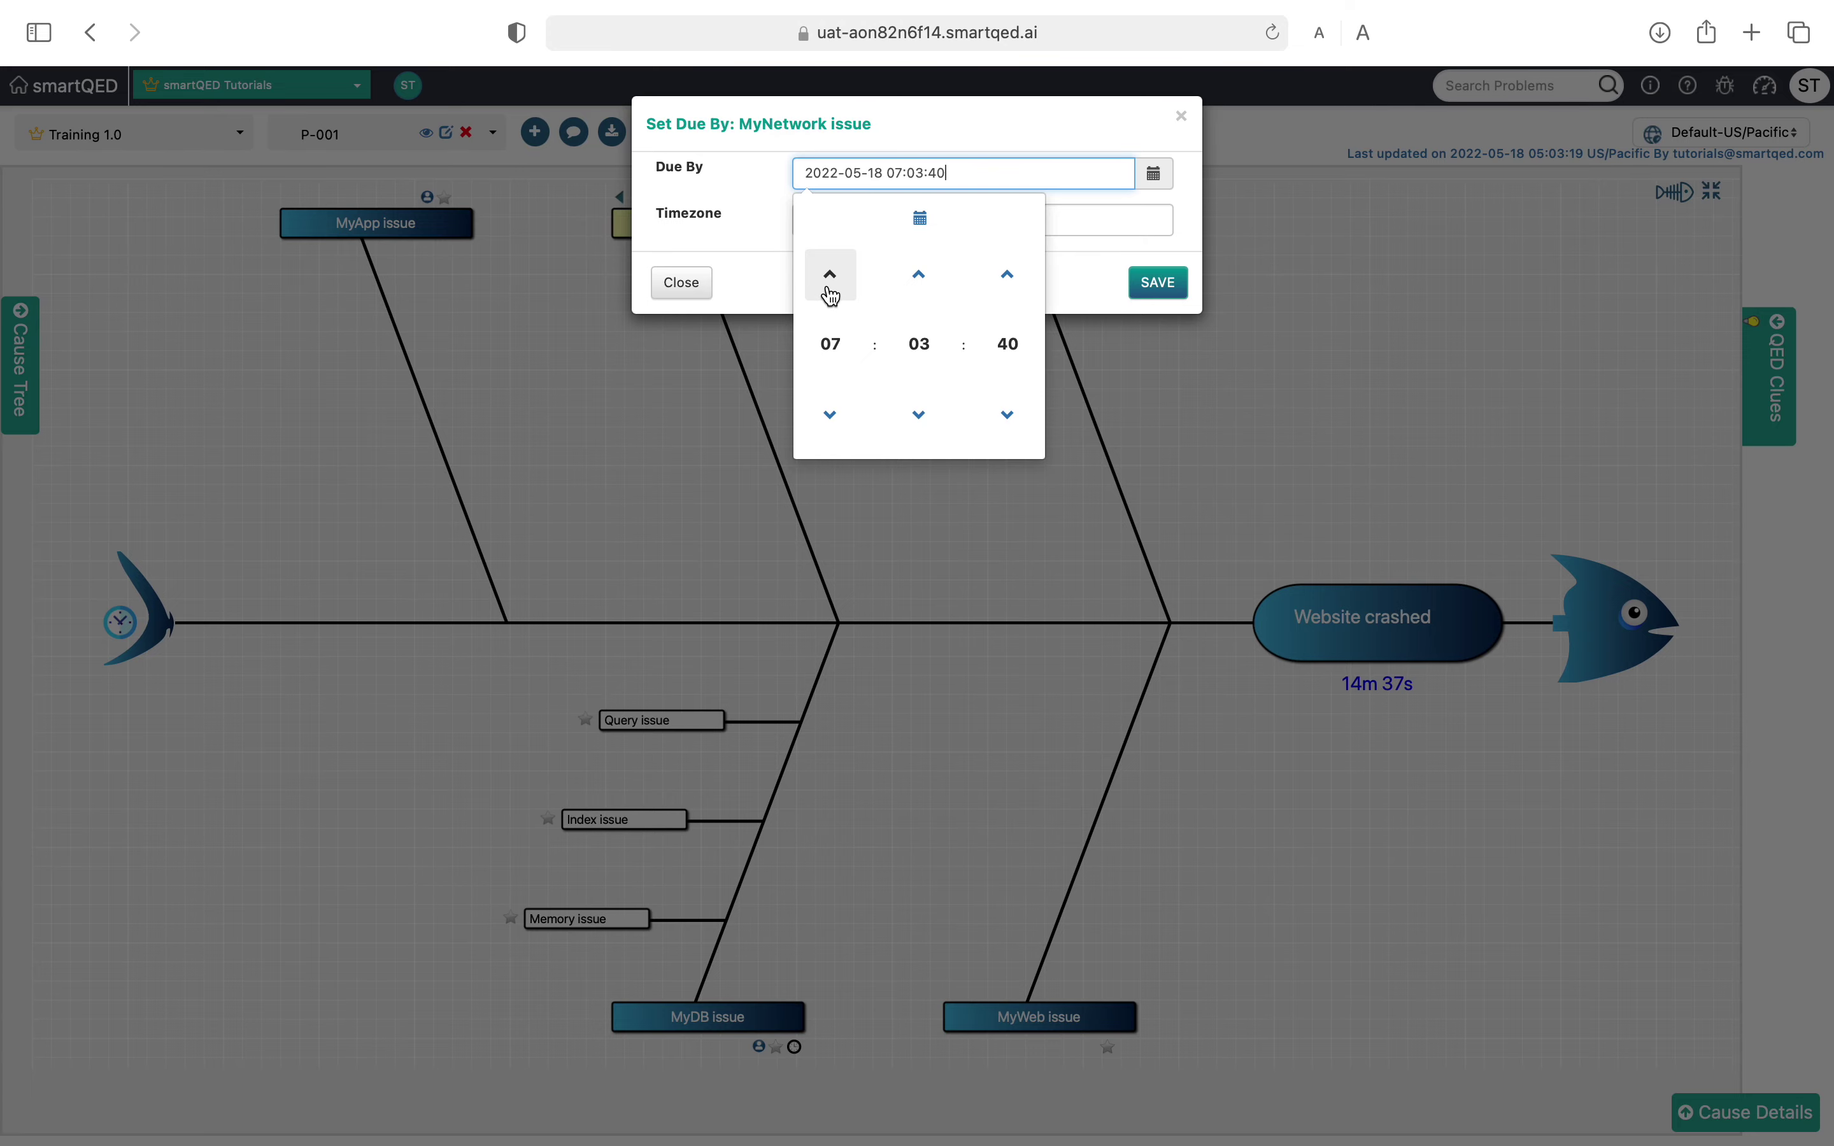
pyautogui.click(1159, 284)
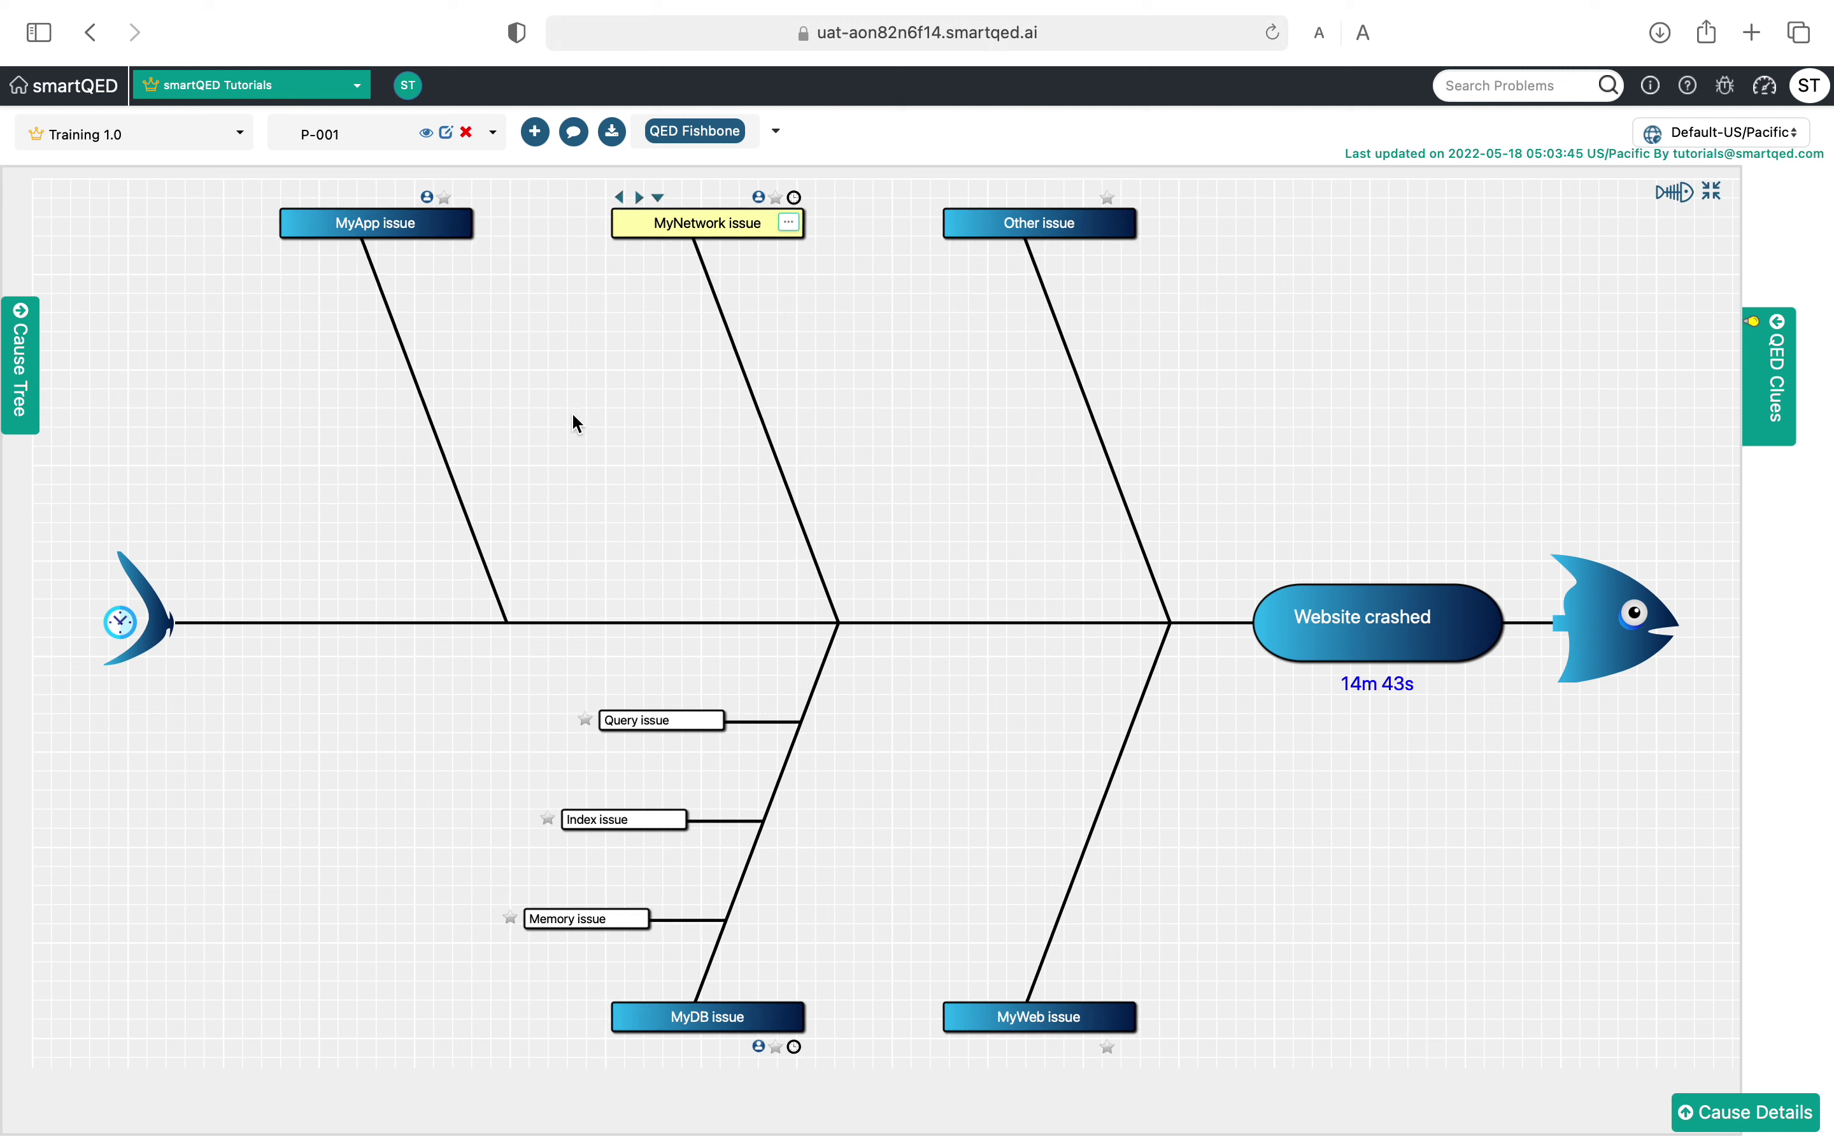
# Step: Add DNS issue as a sub-cause under MyNetwork issue
pyautogui.click(789, 223)
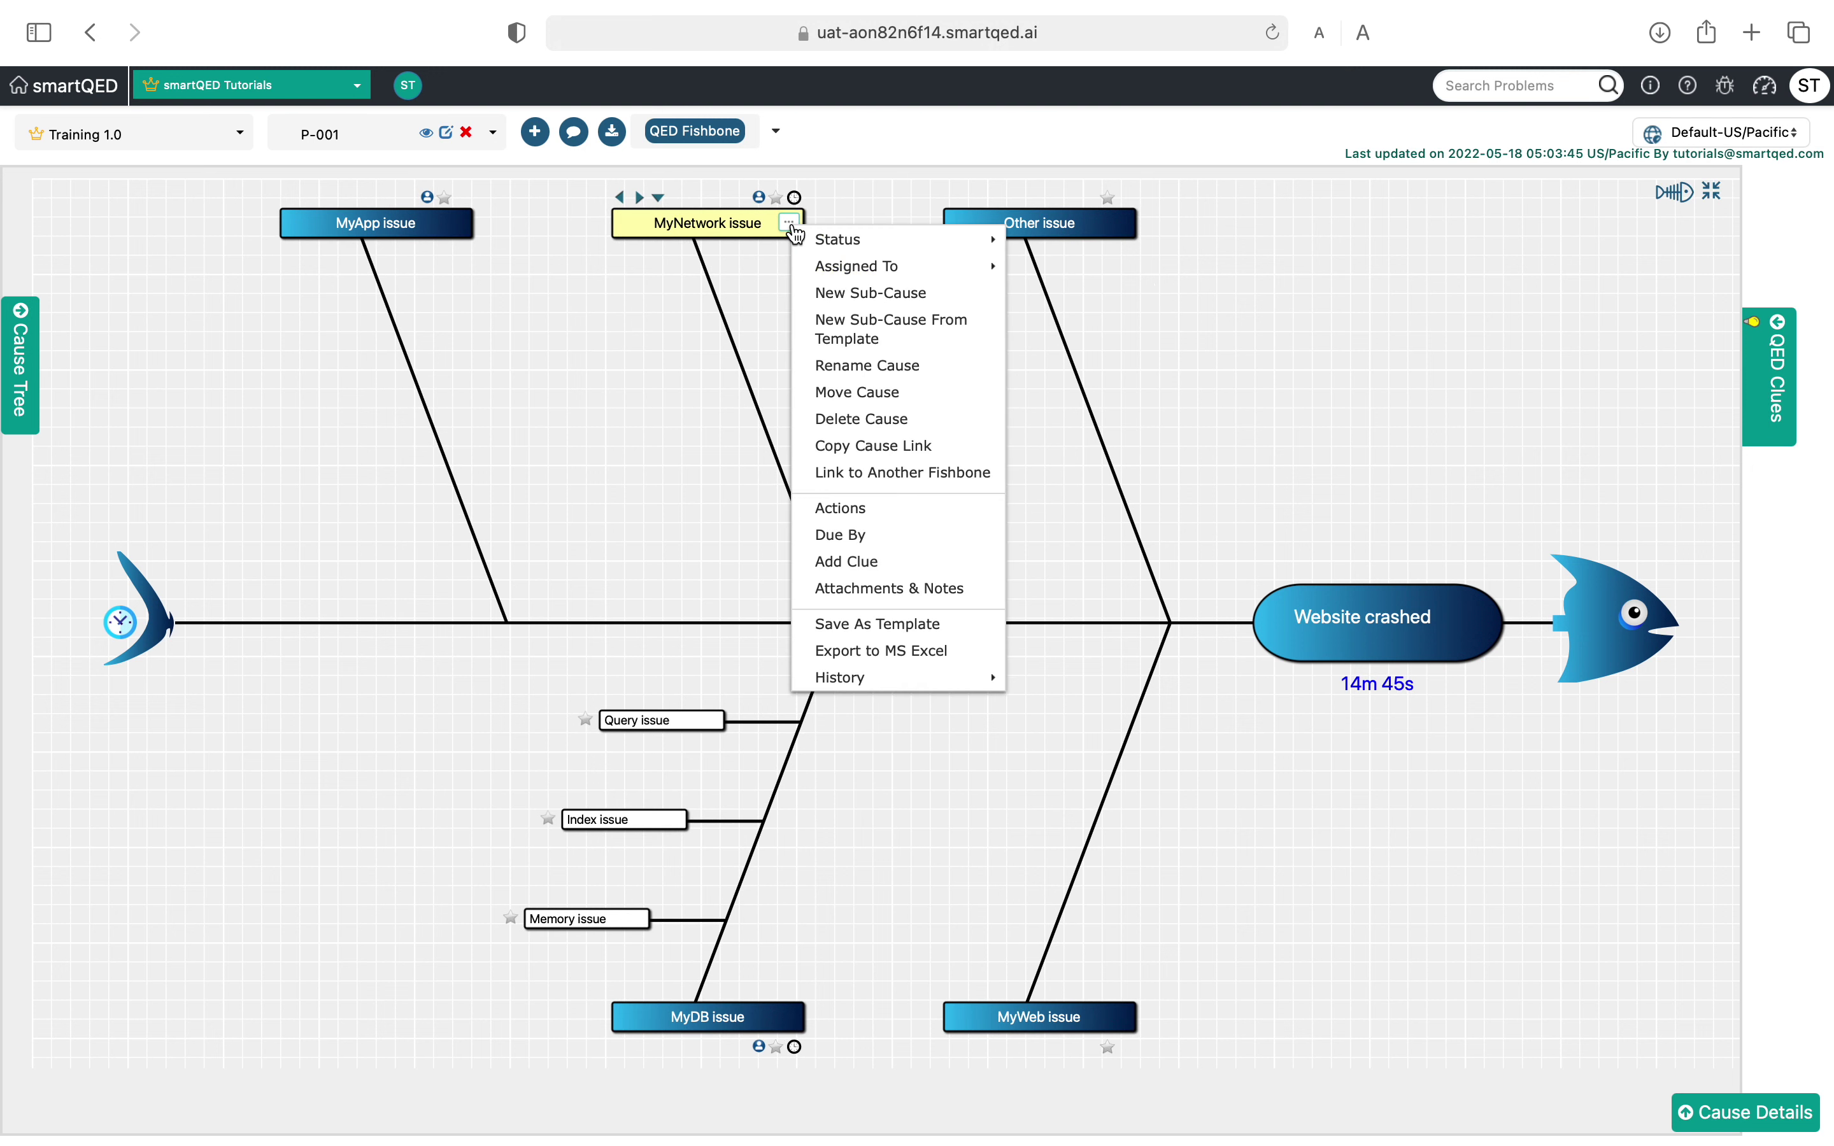
pyautogui.click(861, 296)
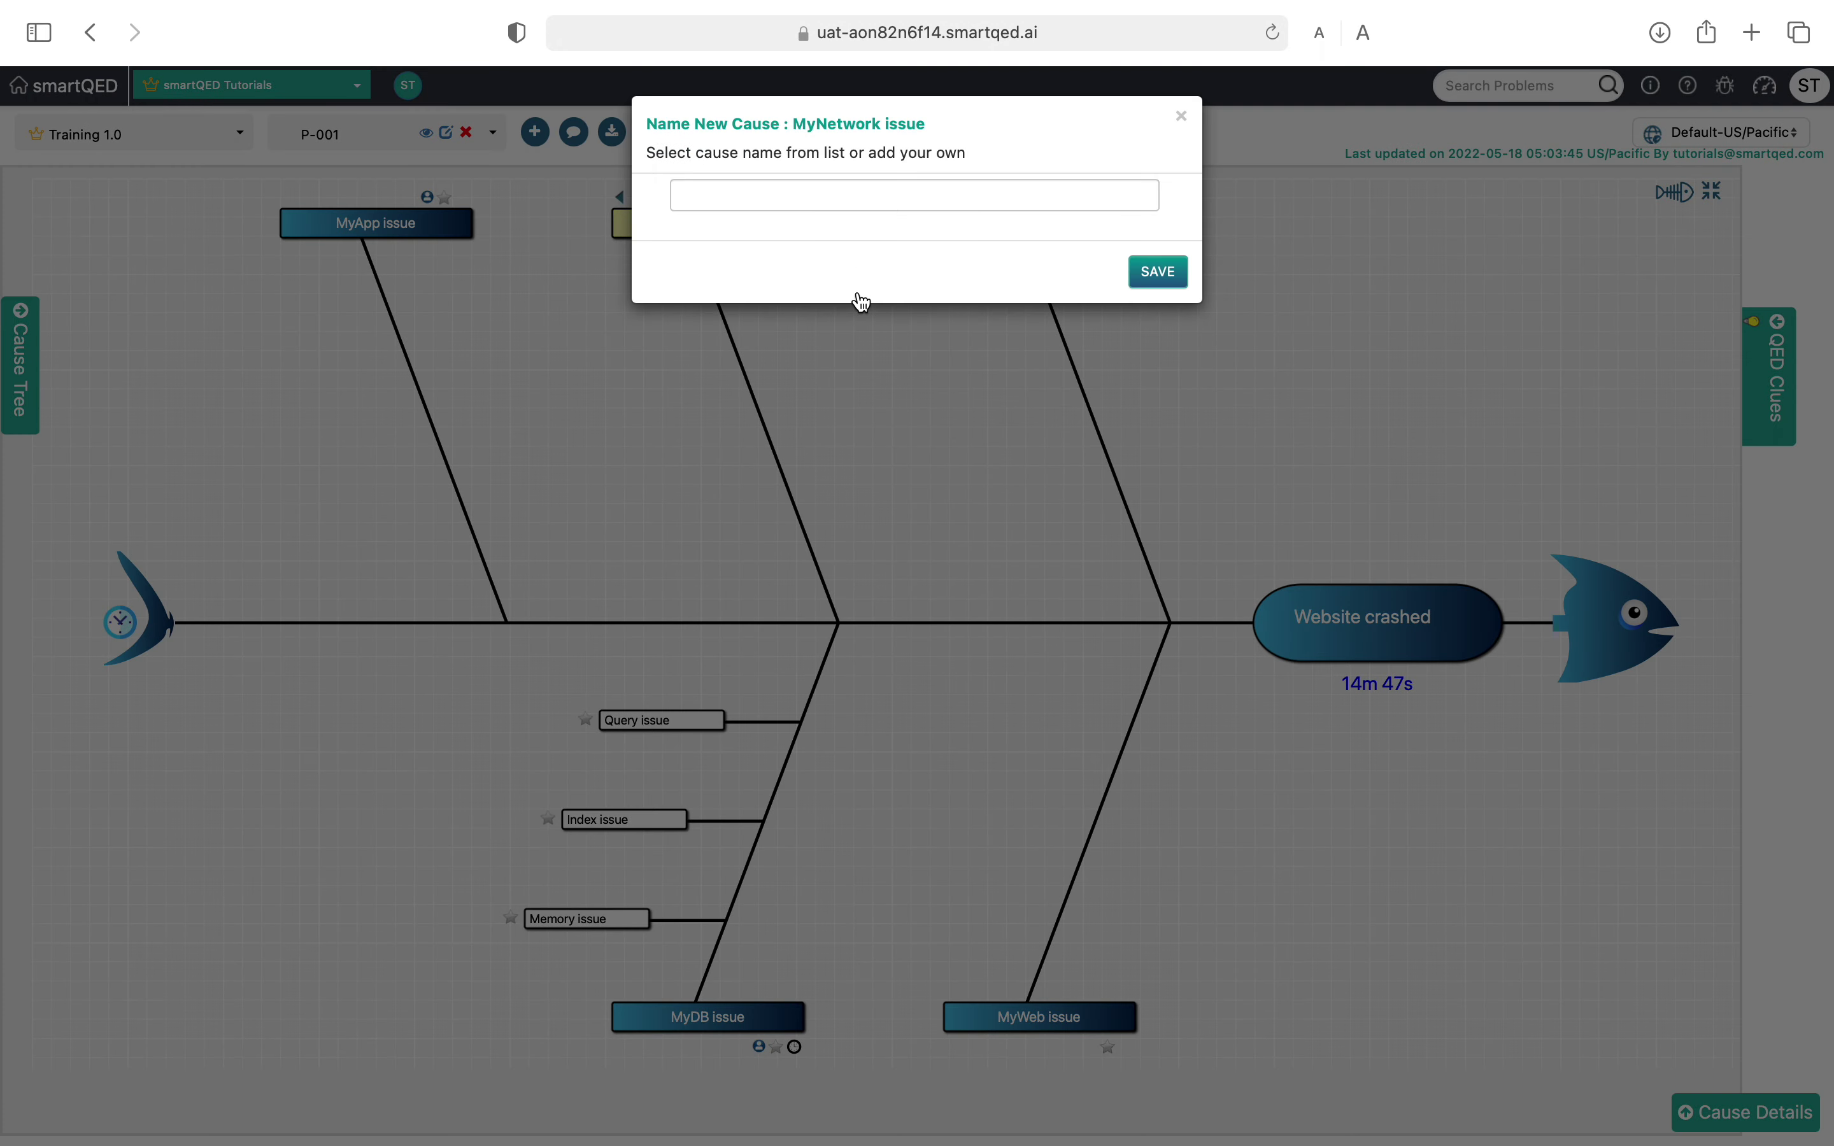
pyautogui.click(884, 199)
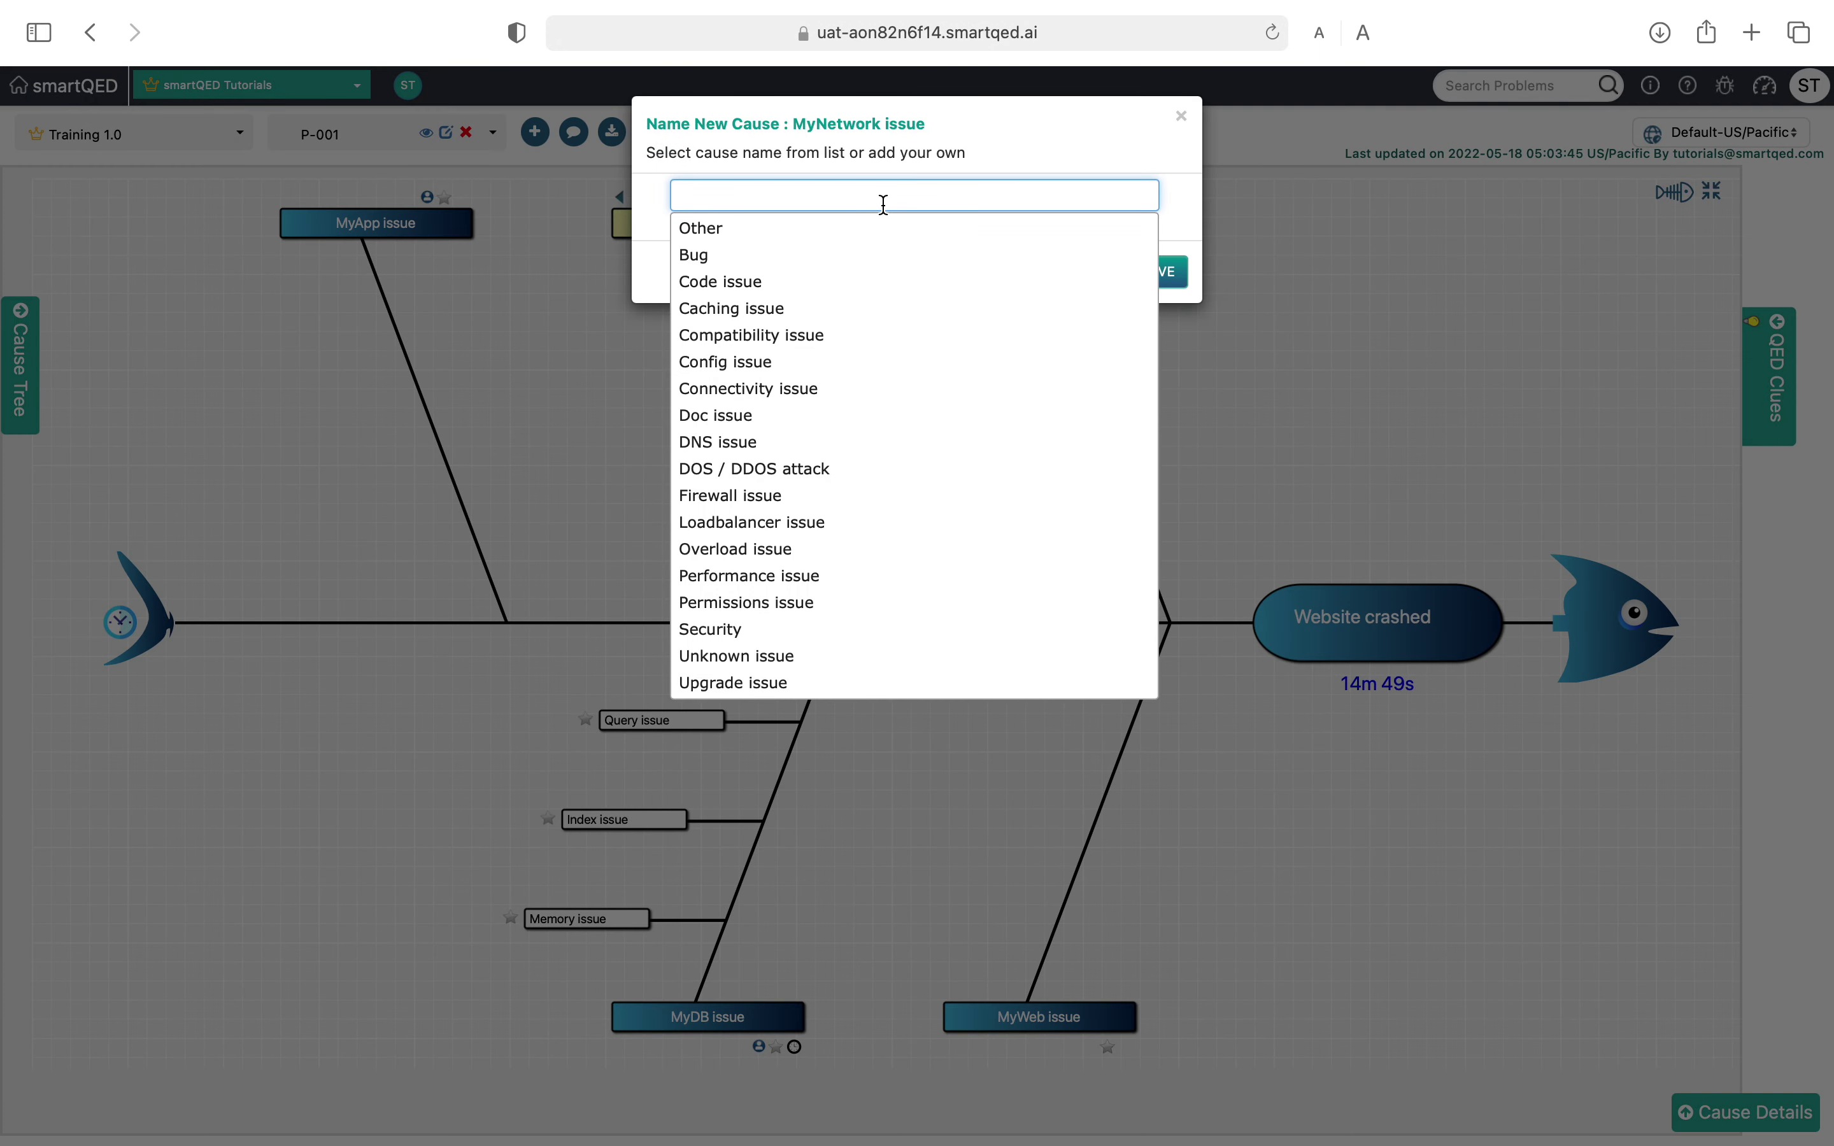
pyautogui.click(779, 442)
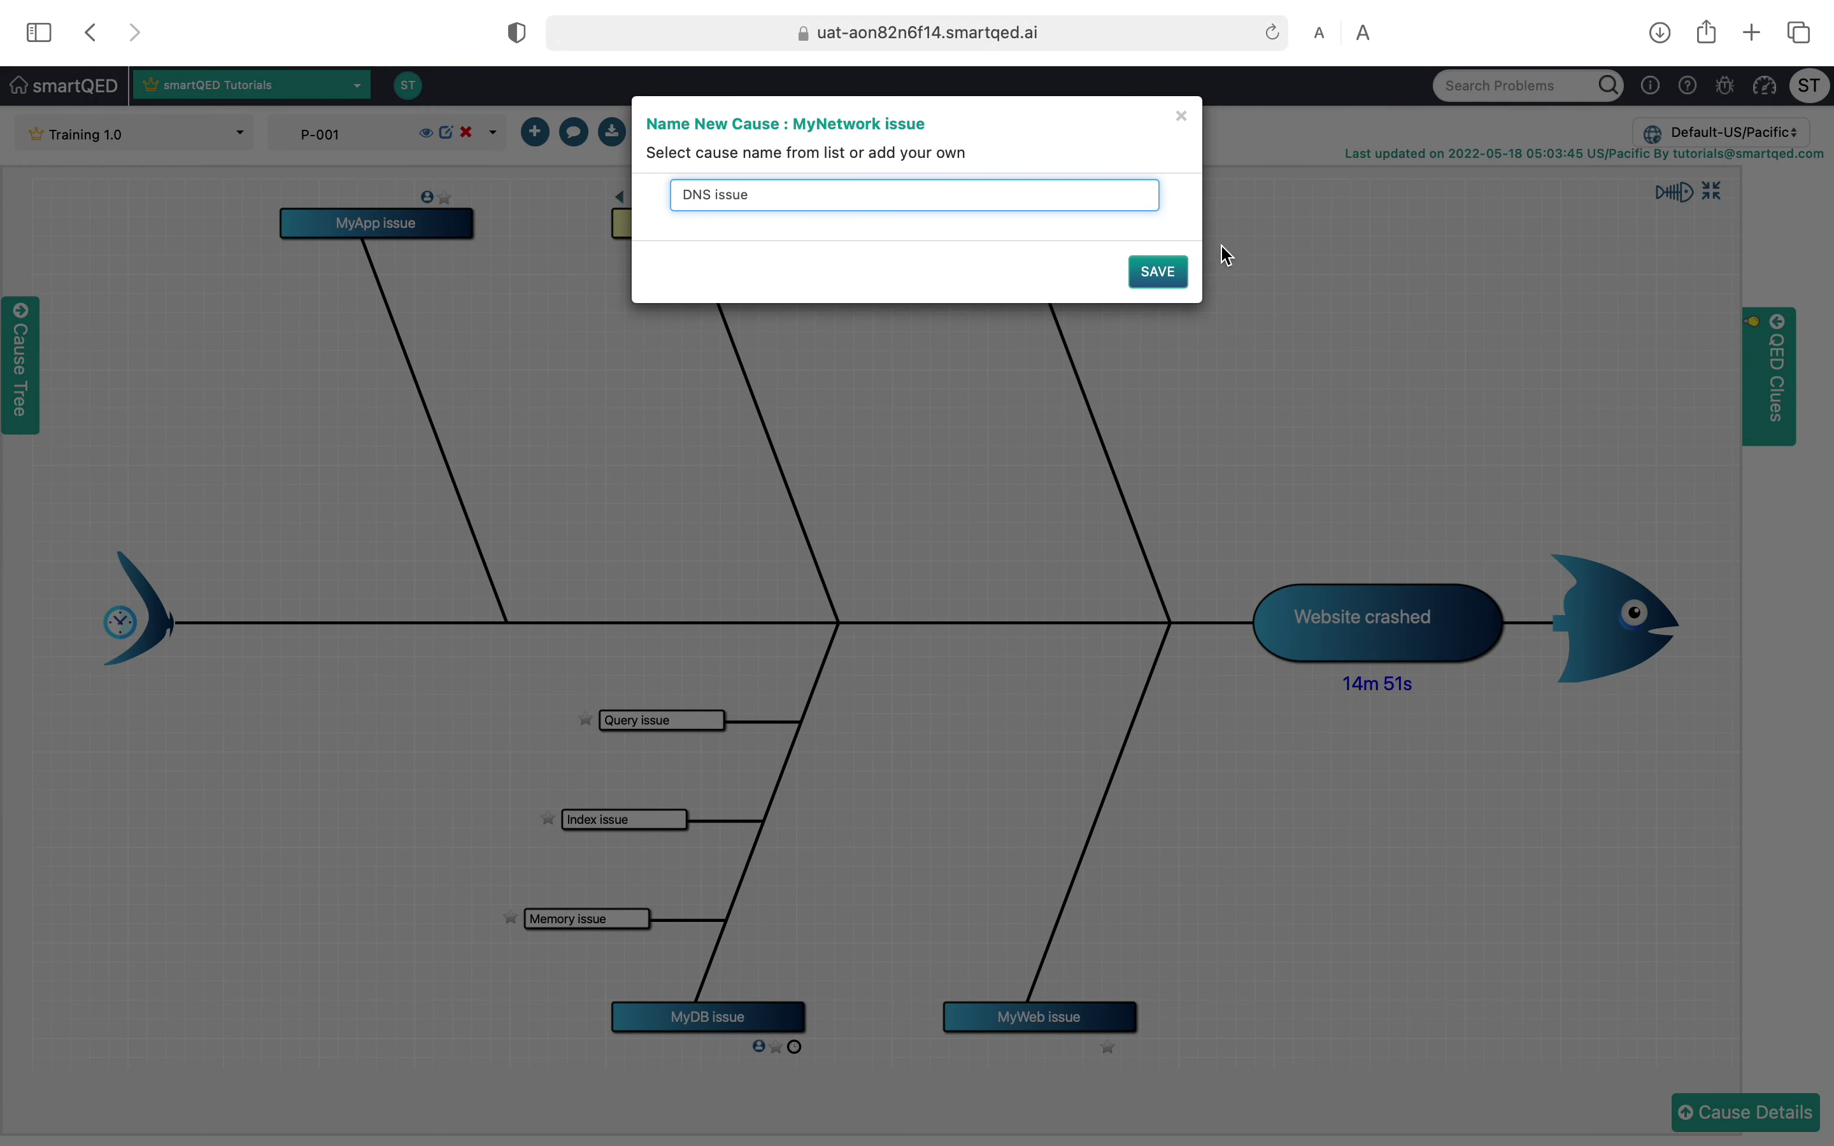
pyautogui.click(1159, 273)
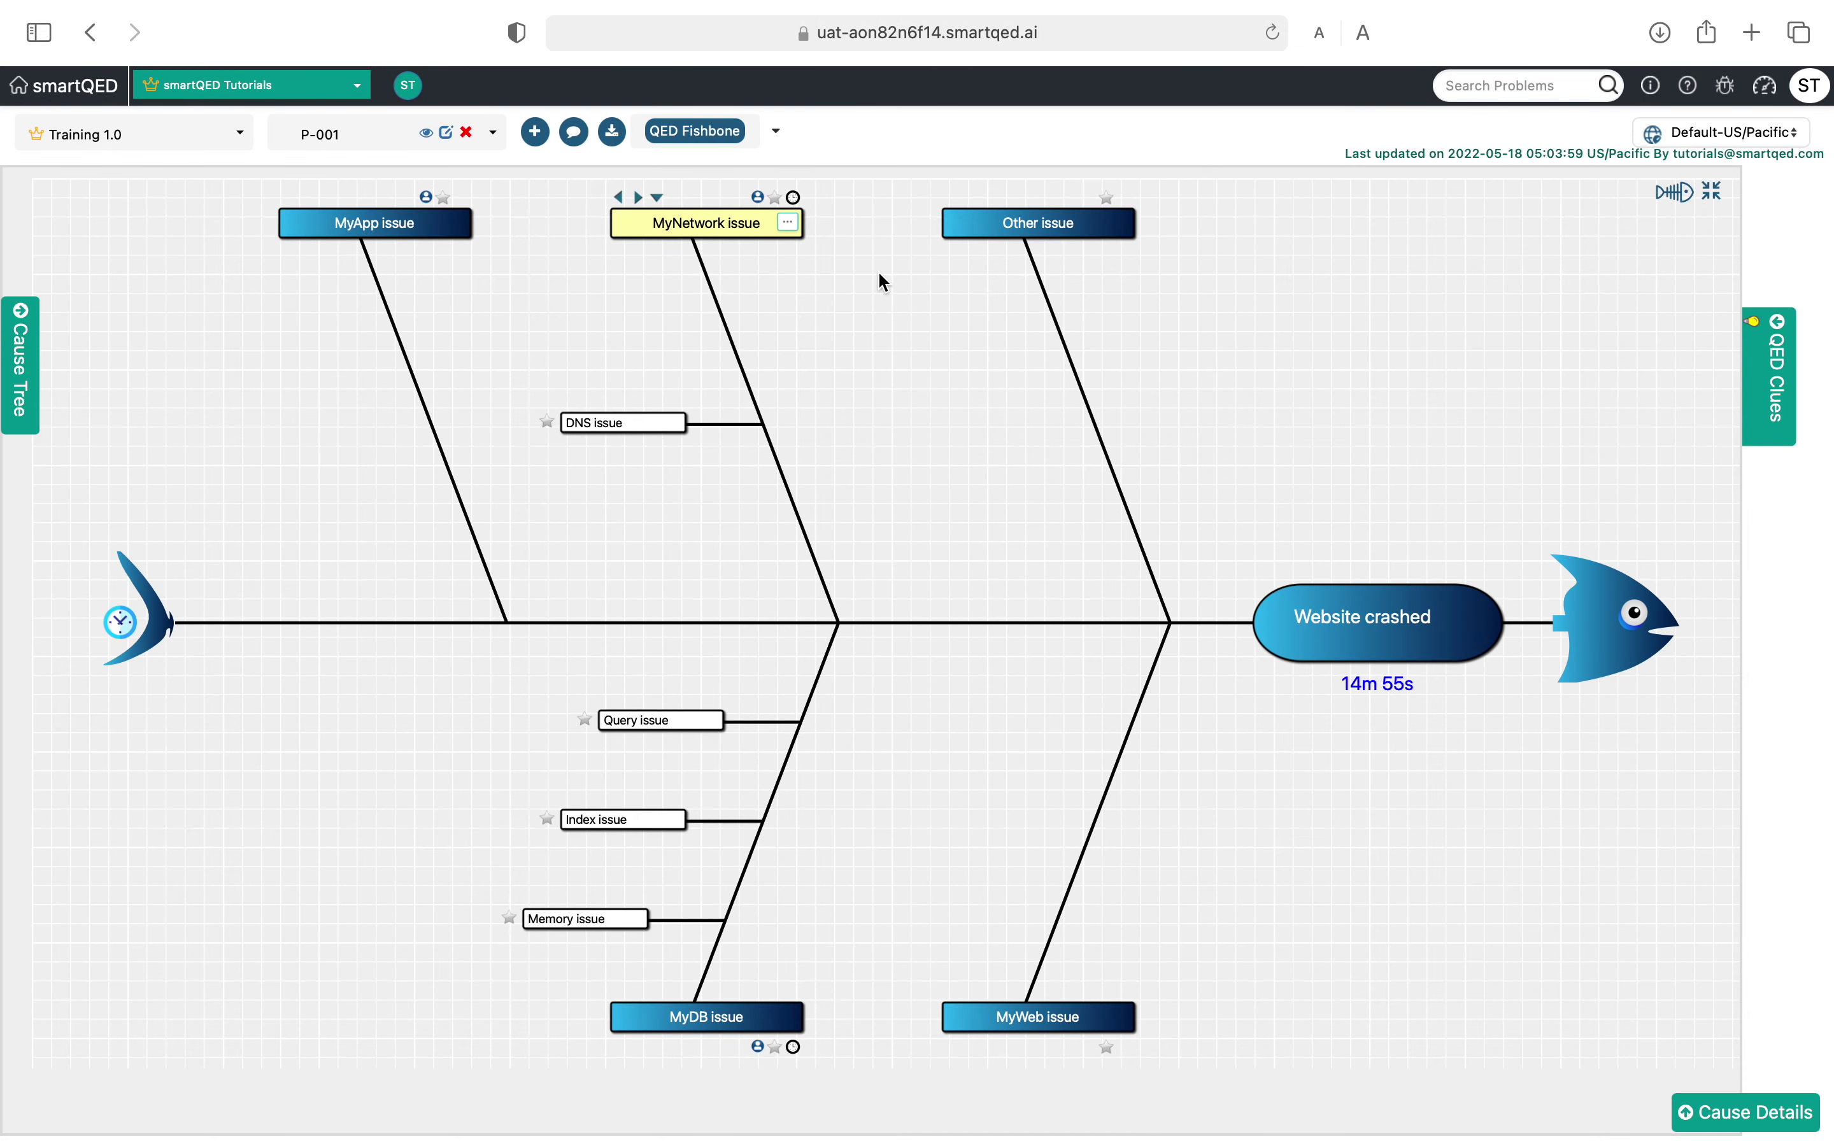
# Step: Add a custom sub-cause named 'Some random issue' under MyNetwork issue
pyautogui.click(789, 223)
pyautogui.moveTo(858, 273)
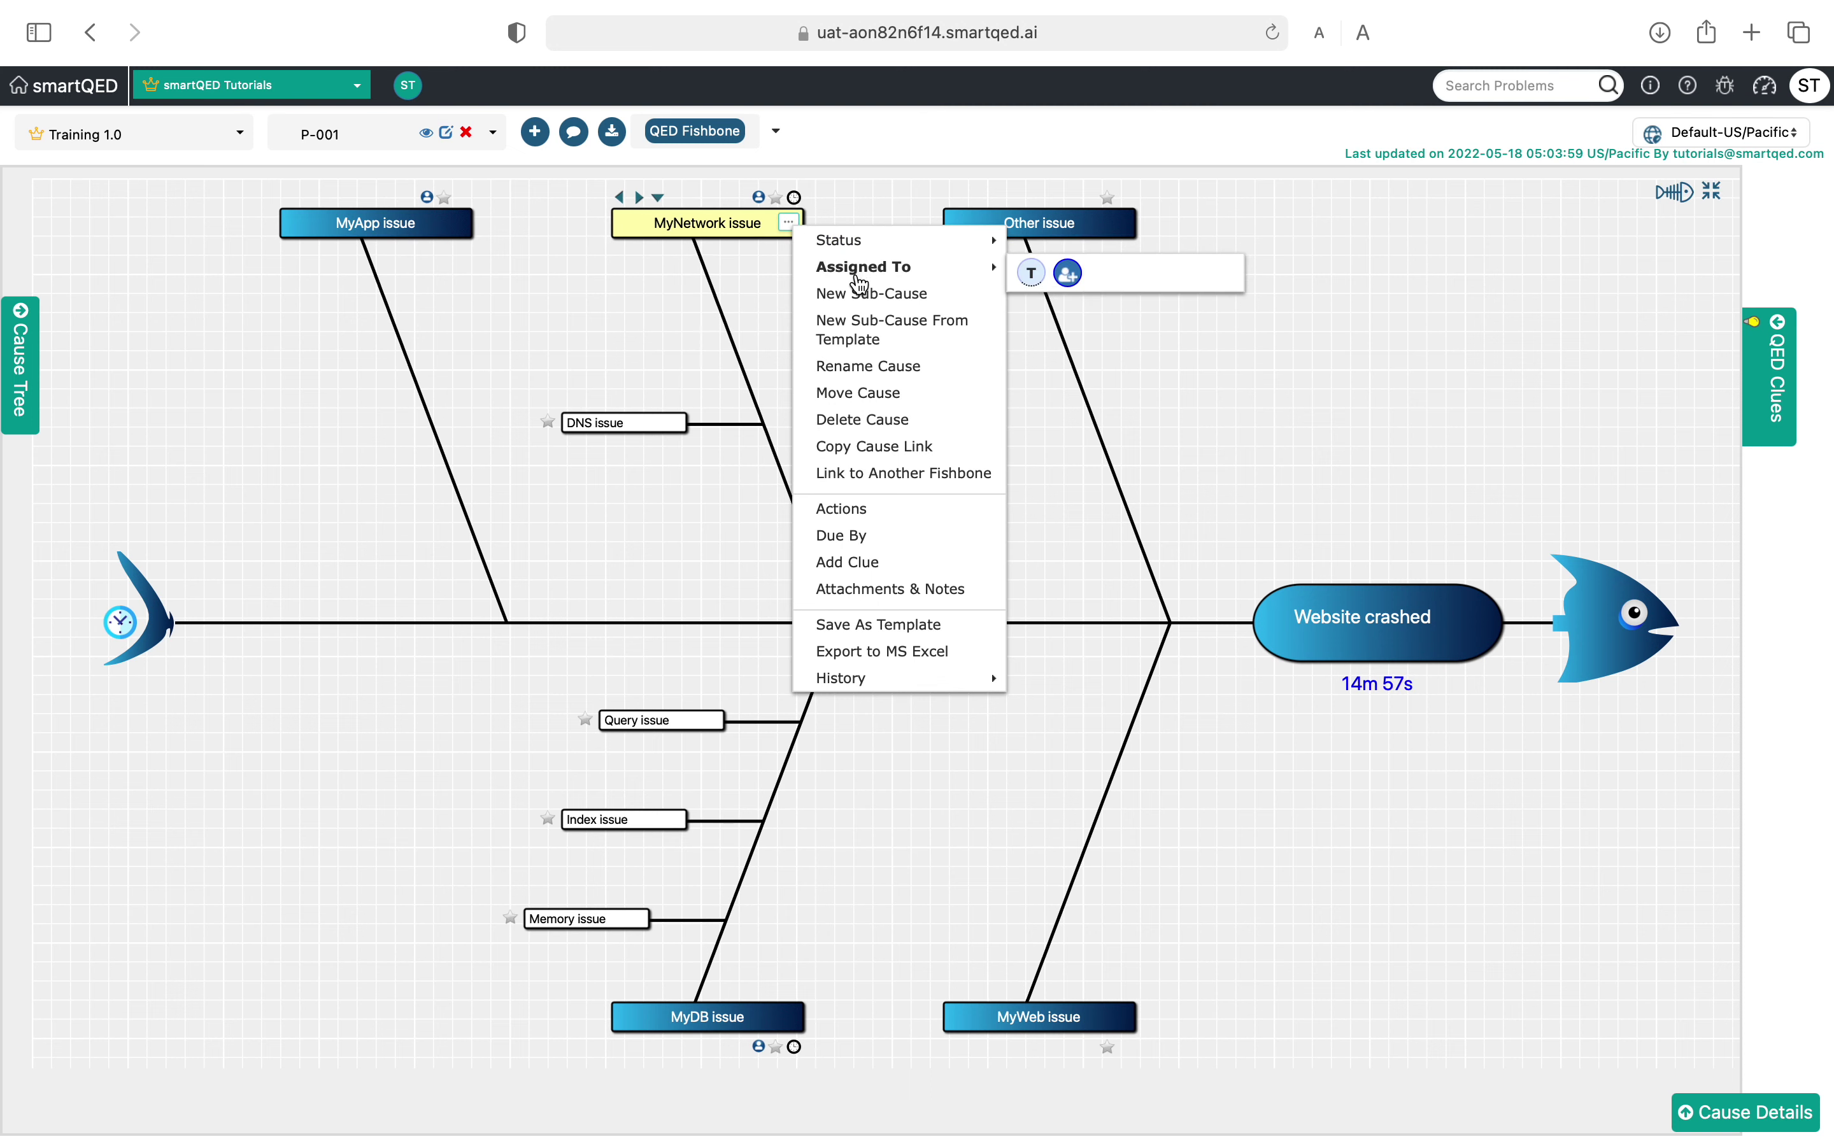
pyautogui.click(861, 295)
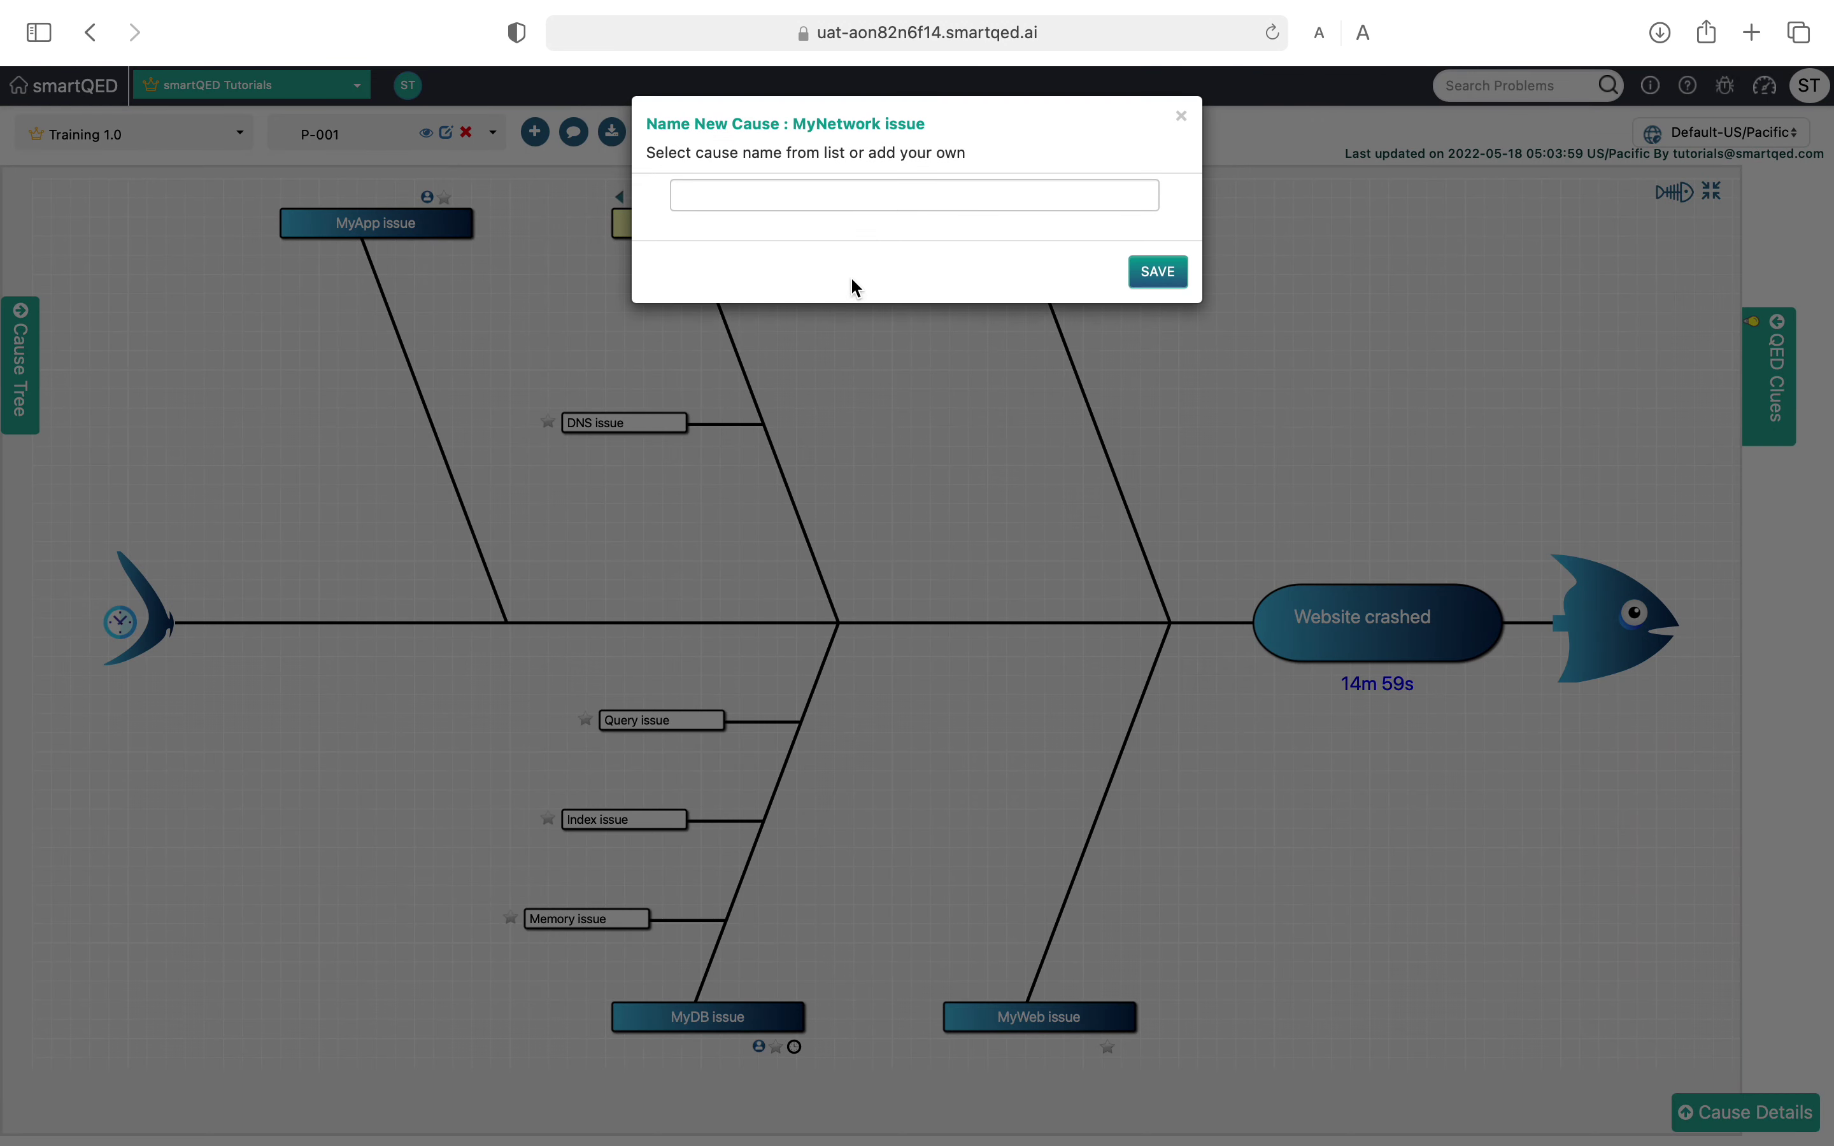
pyautogui.click(885, 201)
pyautogui.write('Some ')
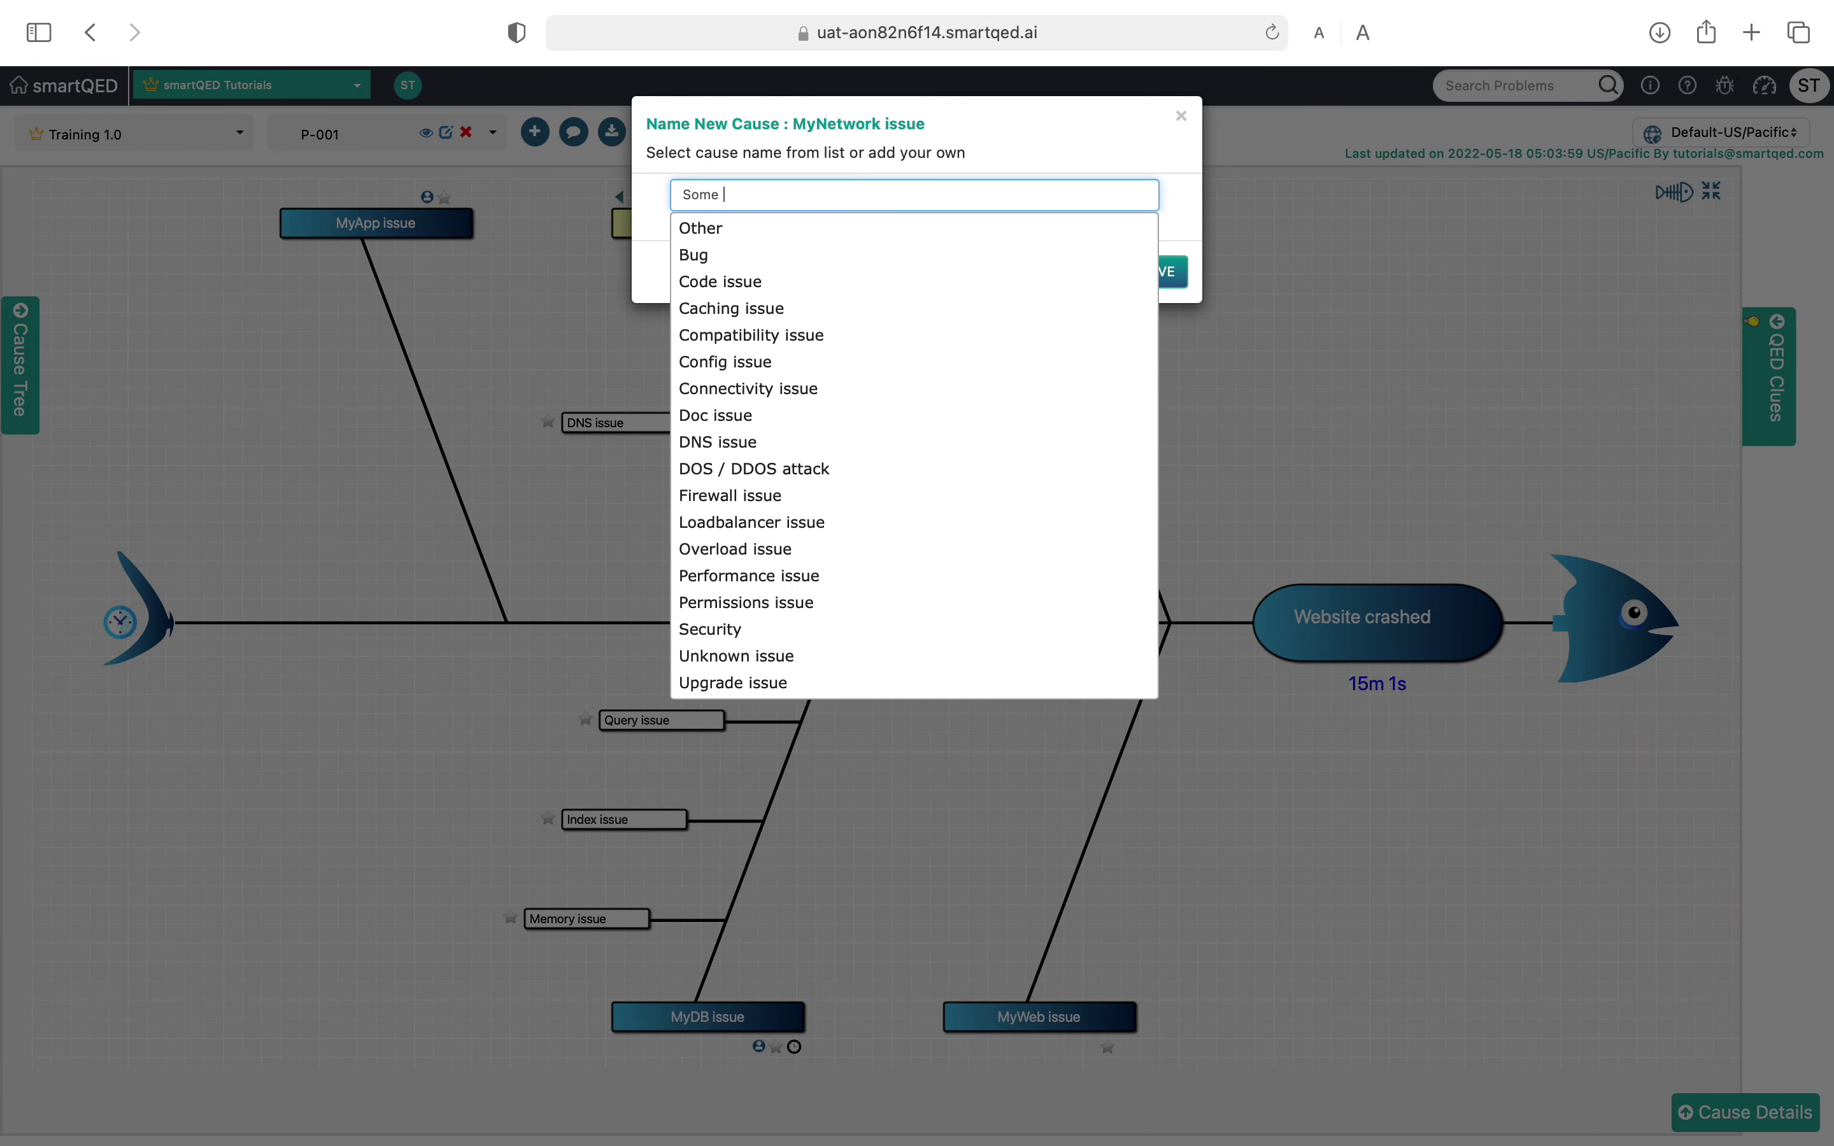
pyautogui.write('random')
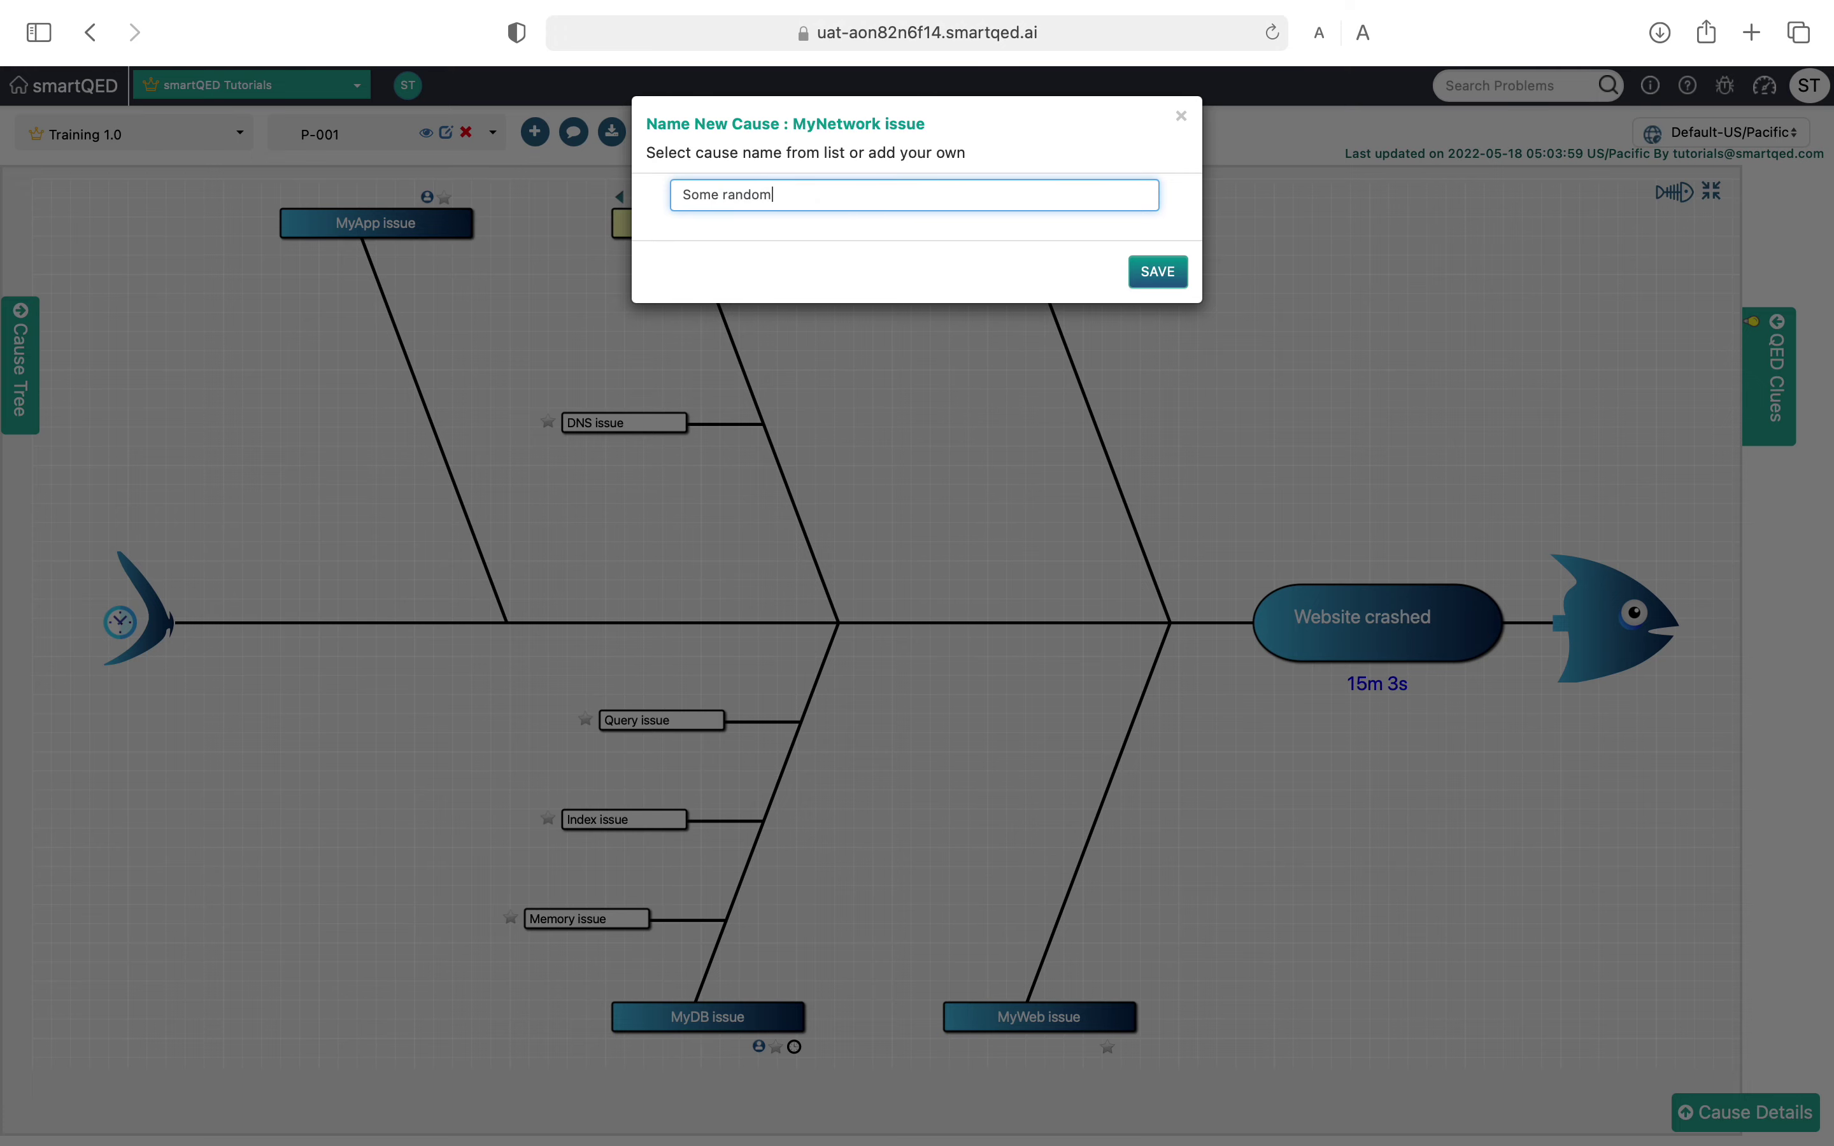
pyautogui.write(' issue')
pyautogui.press('Return')
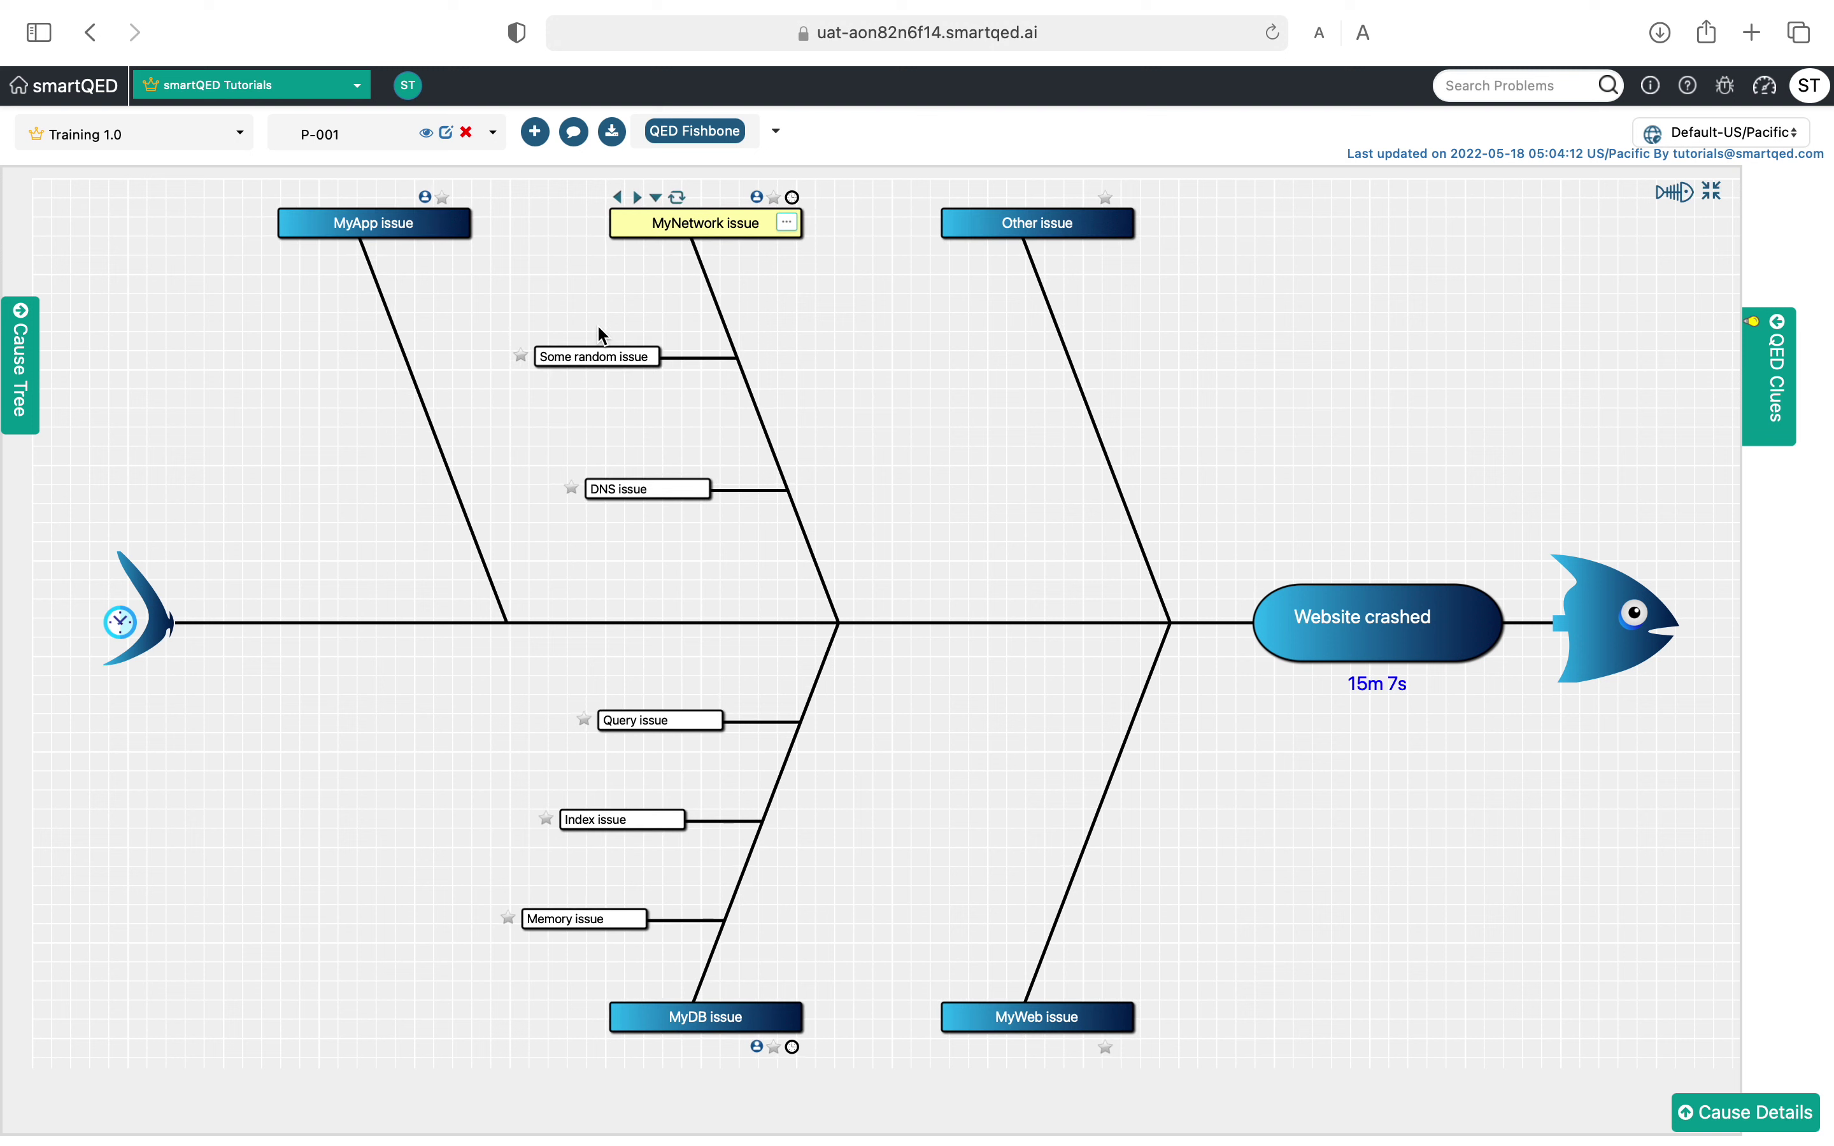
# Step: Delete the Some random issue sub-cause
pyautogui.click(583, 354)
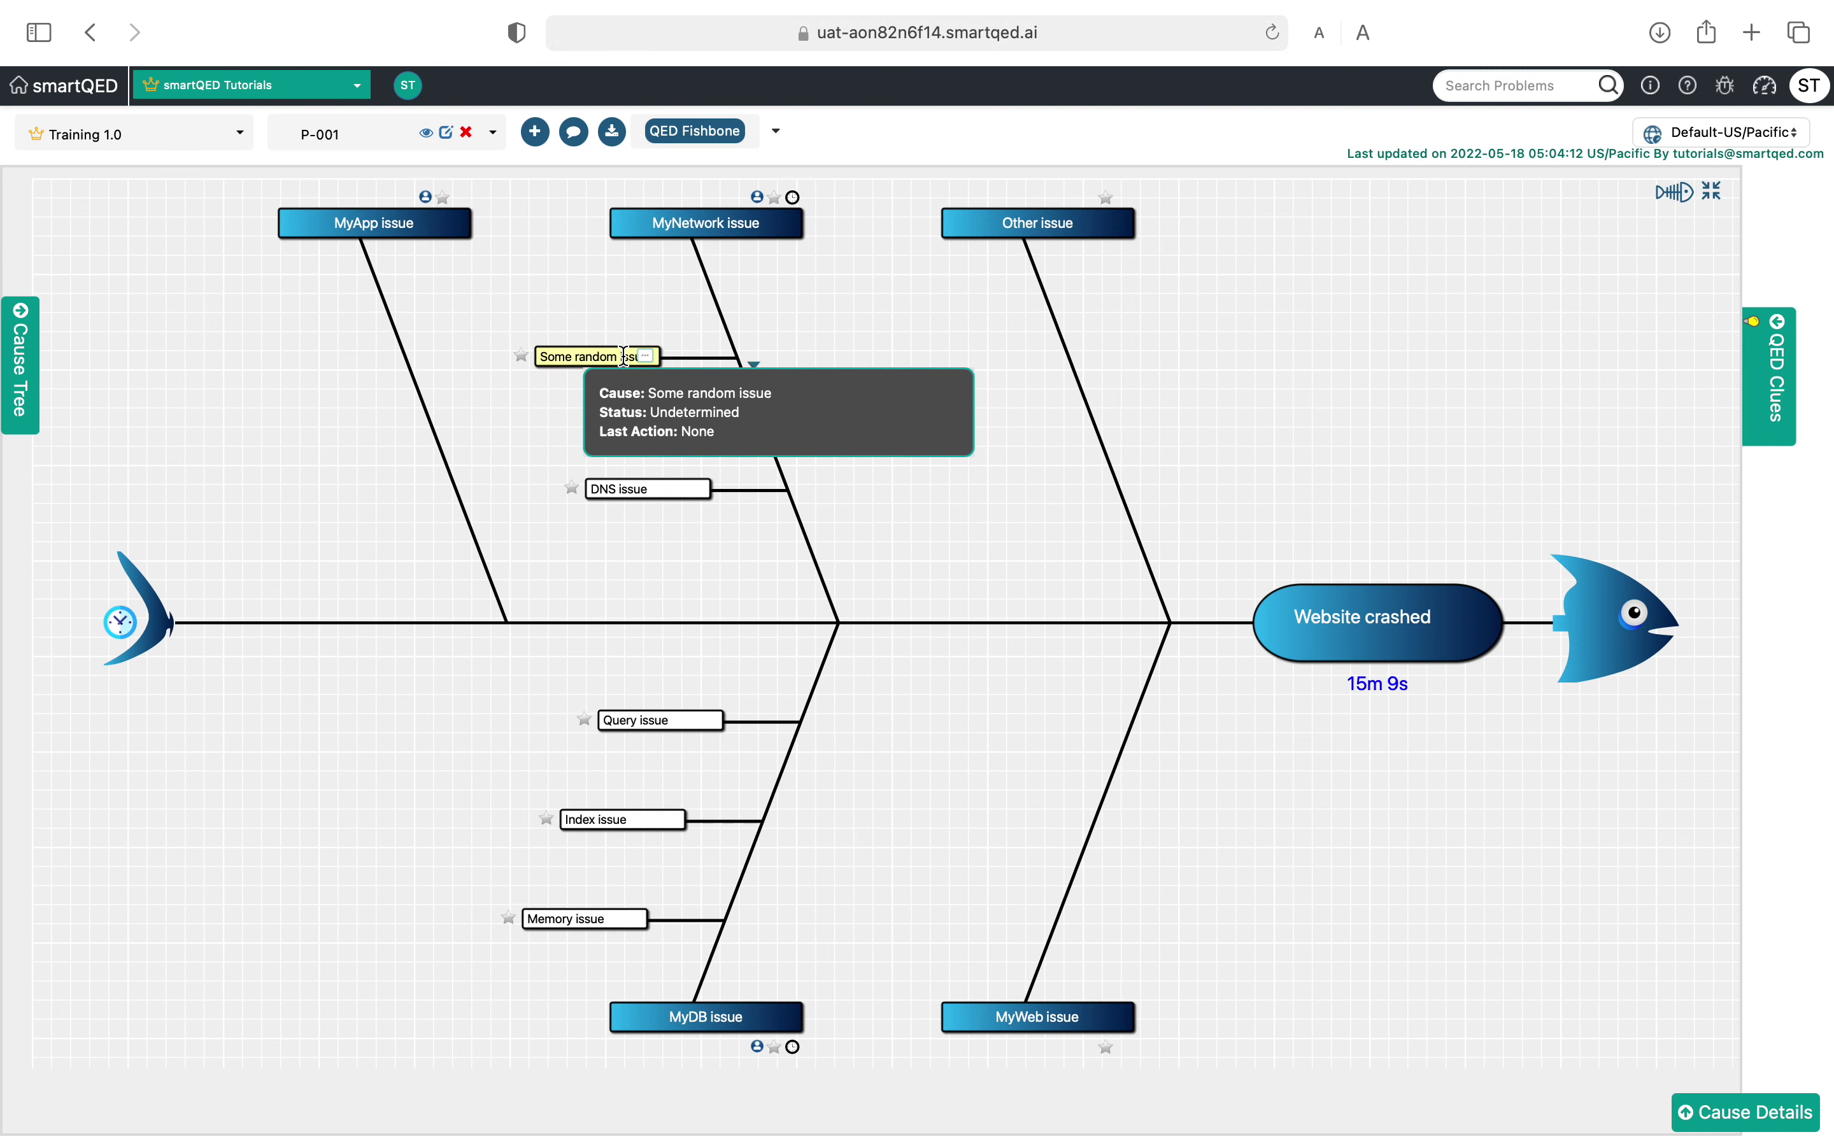
pyautogui.click(647, 356)
pyautogui.moveTo(720, 398)
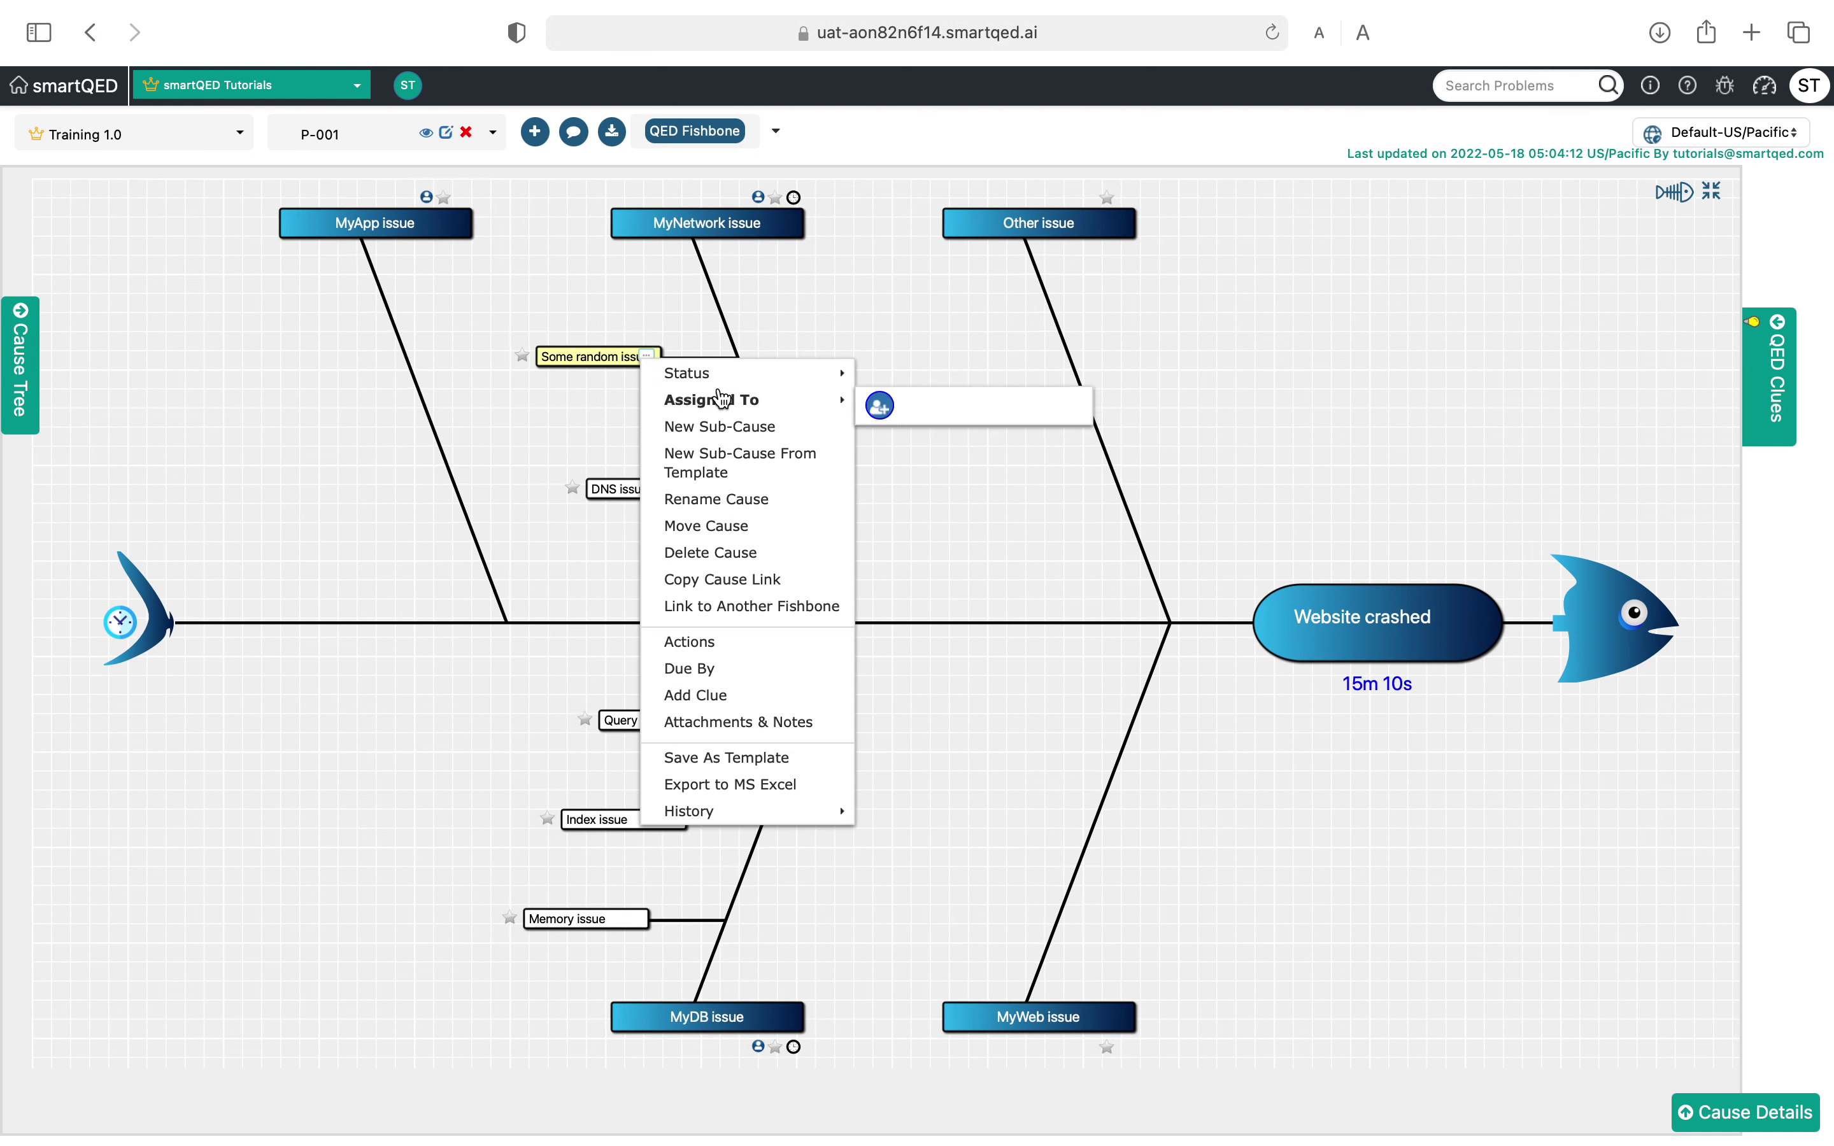
pyautogui.click(702, 556)
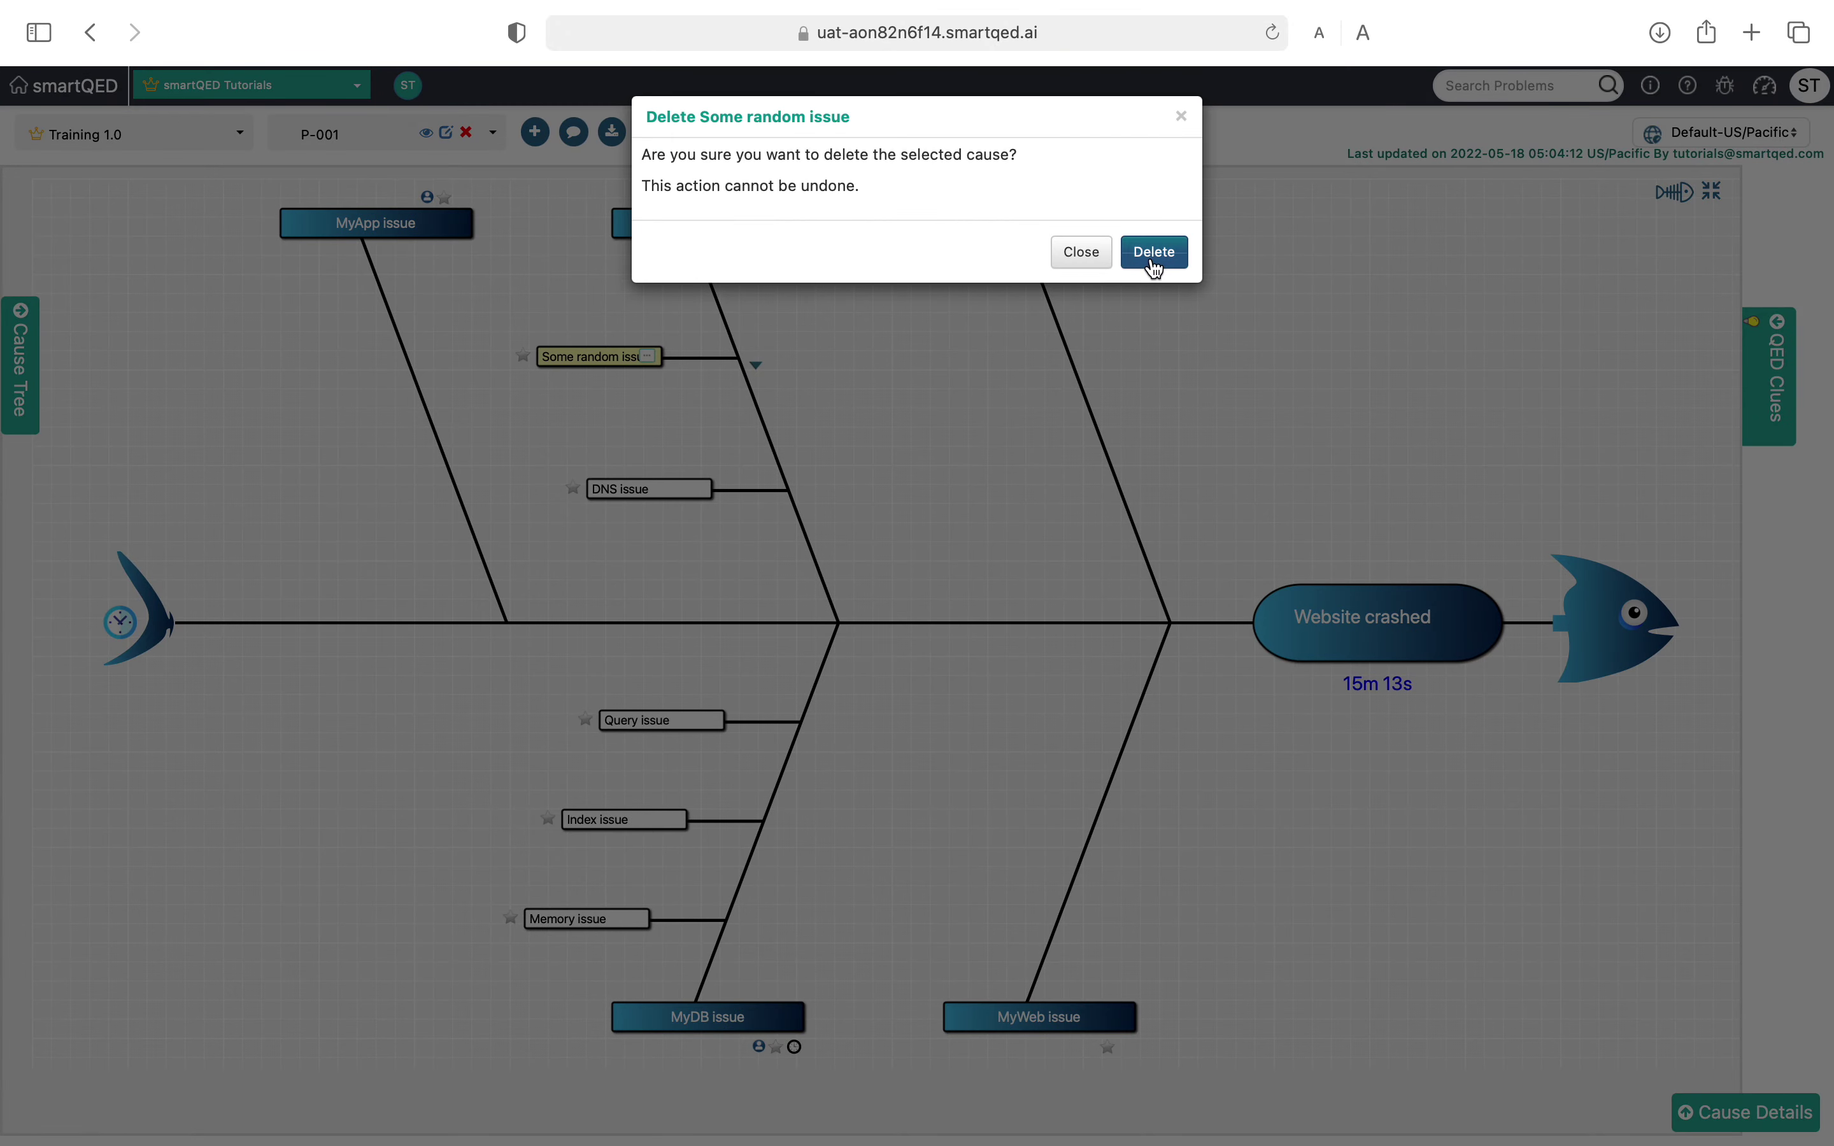
pyautogui.click(1154, 258)
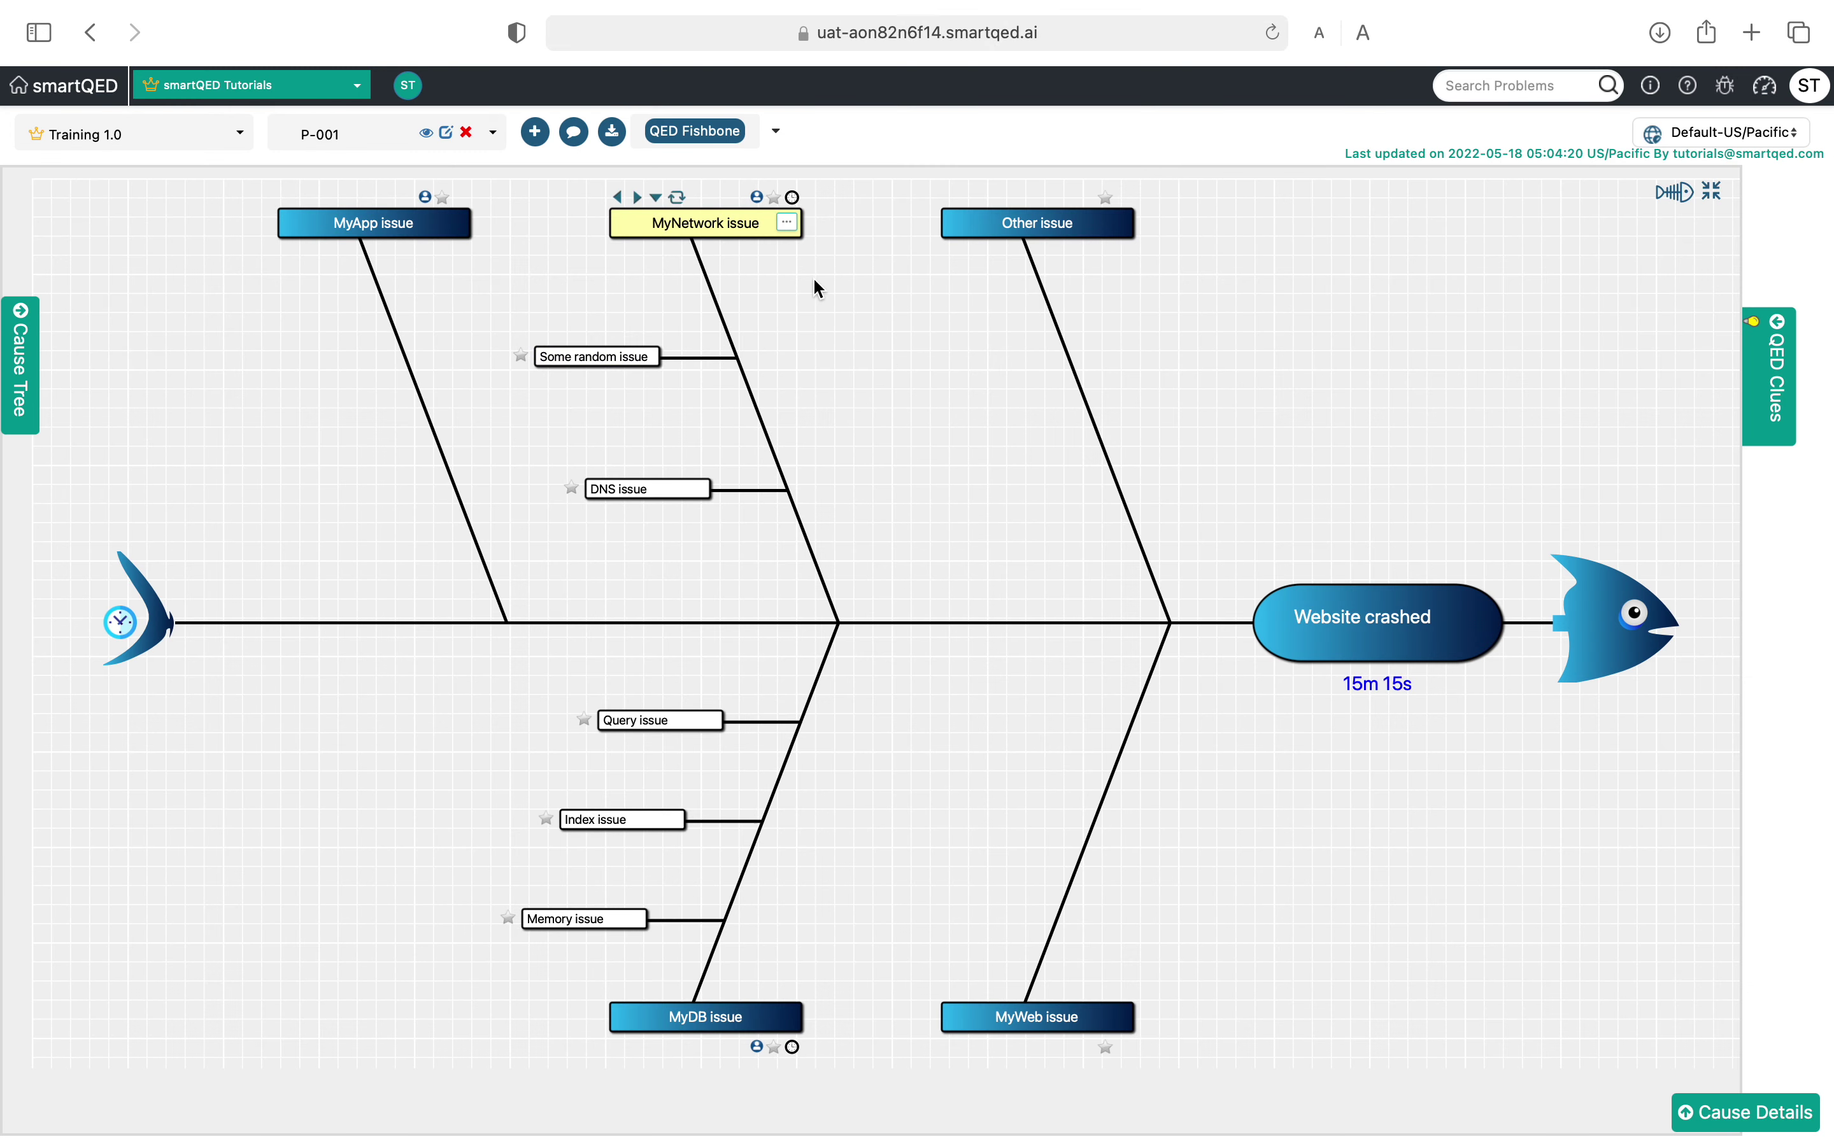
# Step: Add Firewall issue as a sub-cause under MyNetwork issue, picked from the suggestions
pyautogui.click(787, 224)
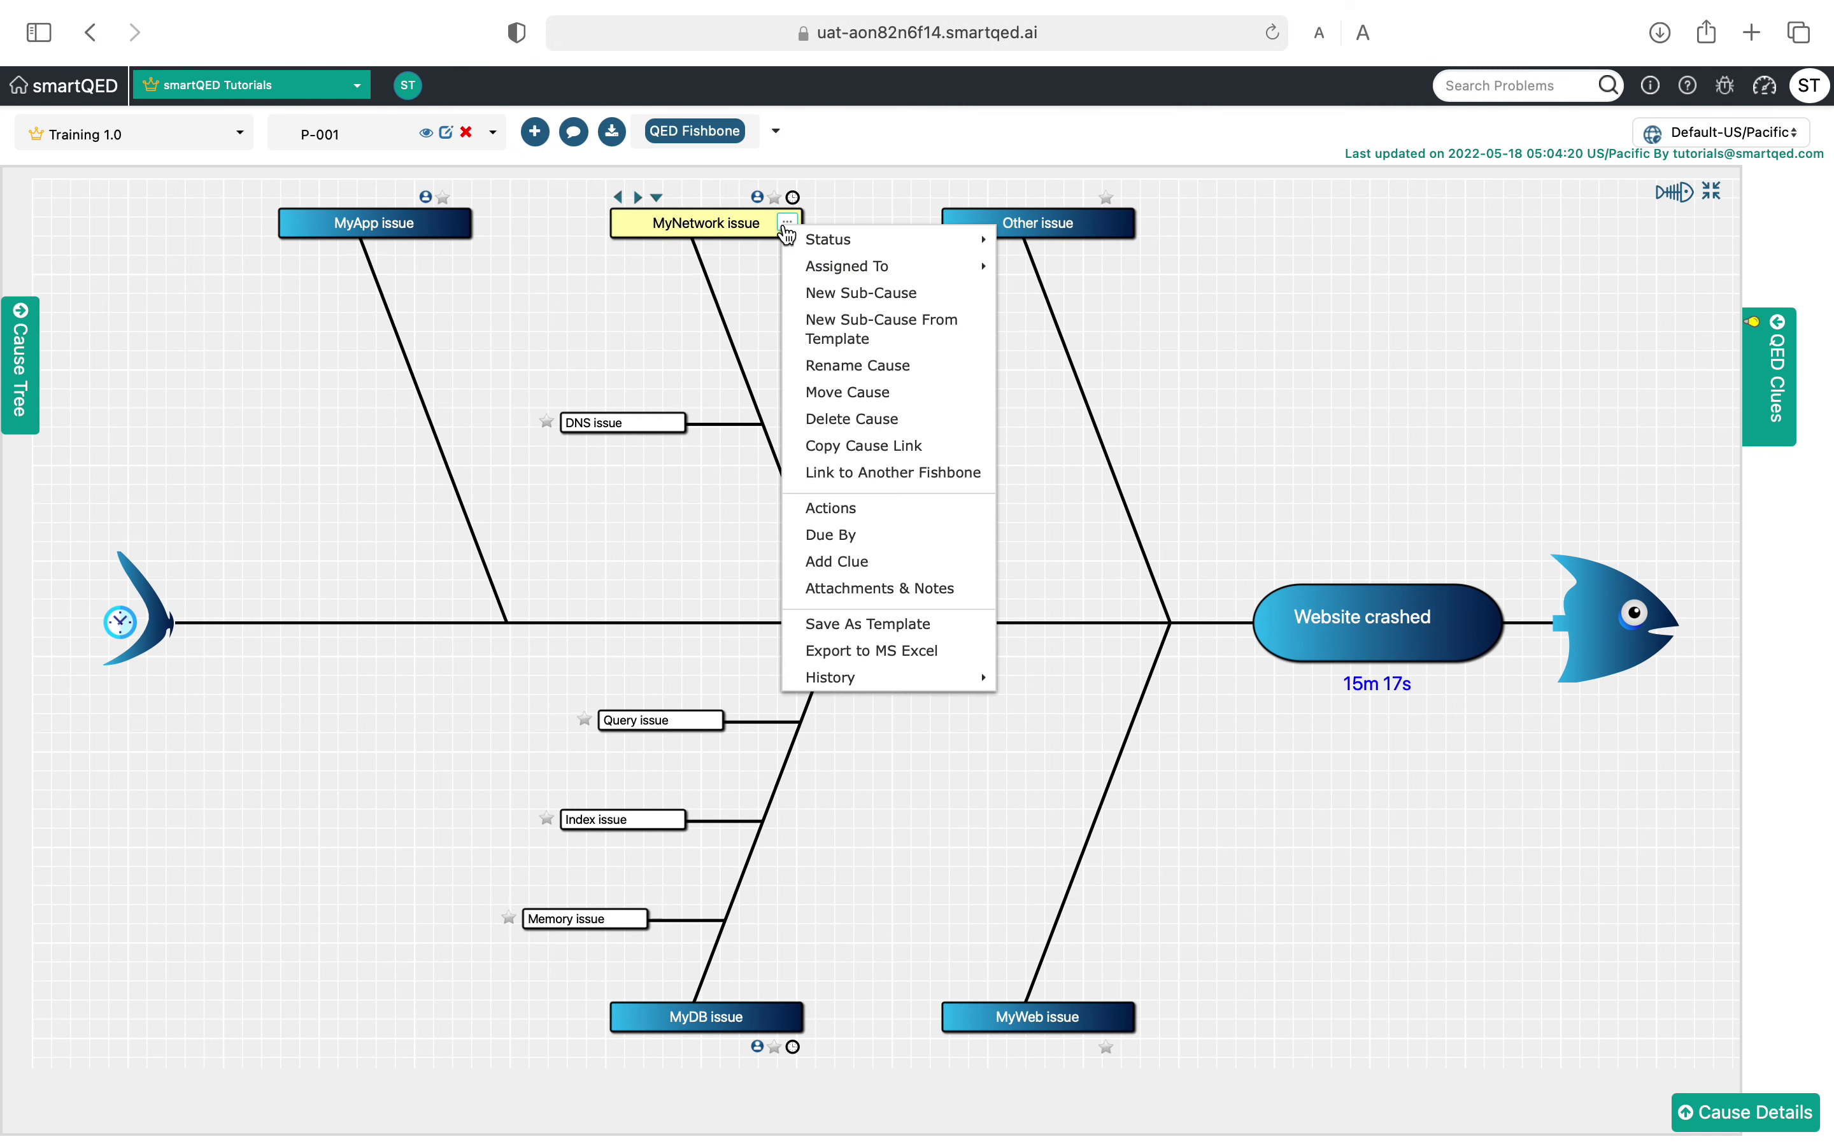
pyautogui.click(852, 295)
pyautogui.click(969, 195)
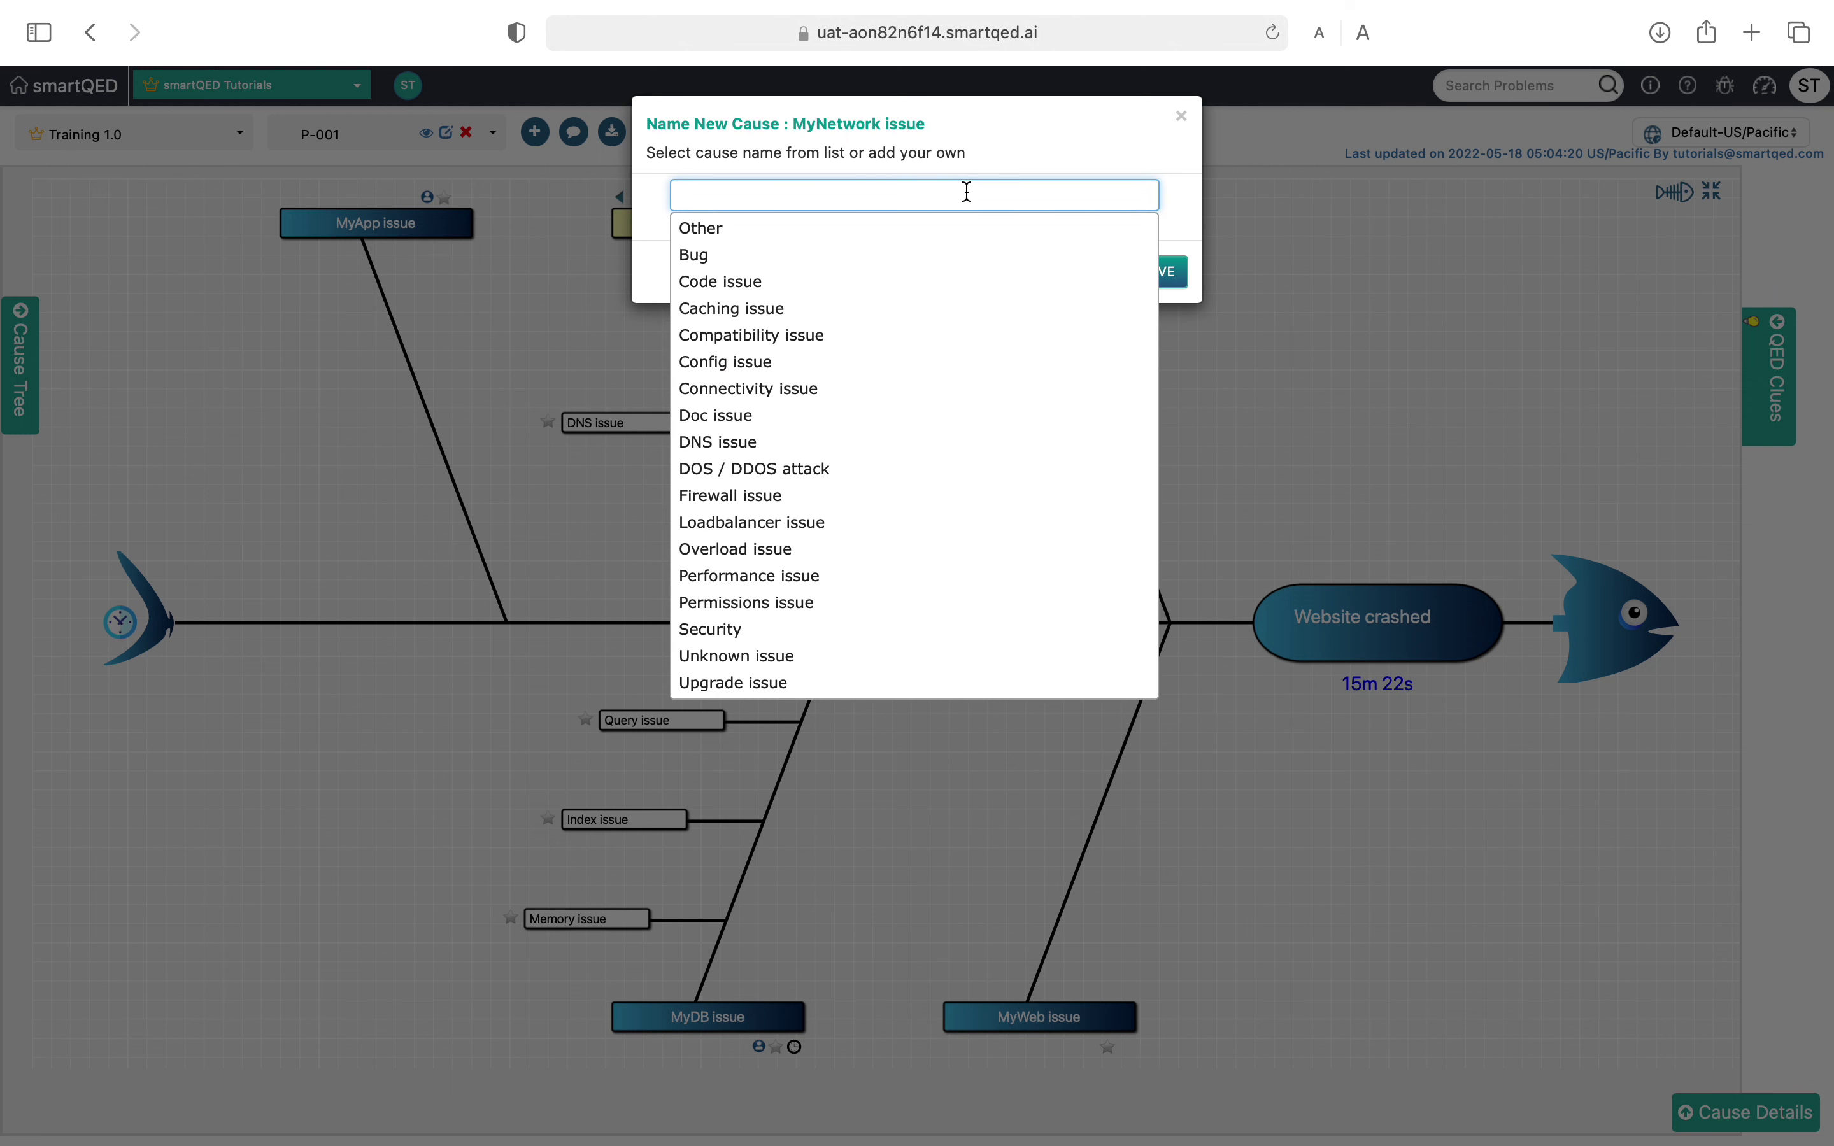
pyautogui.click(826, 495)
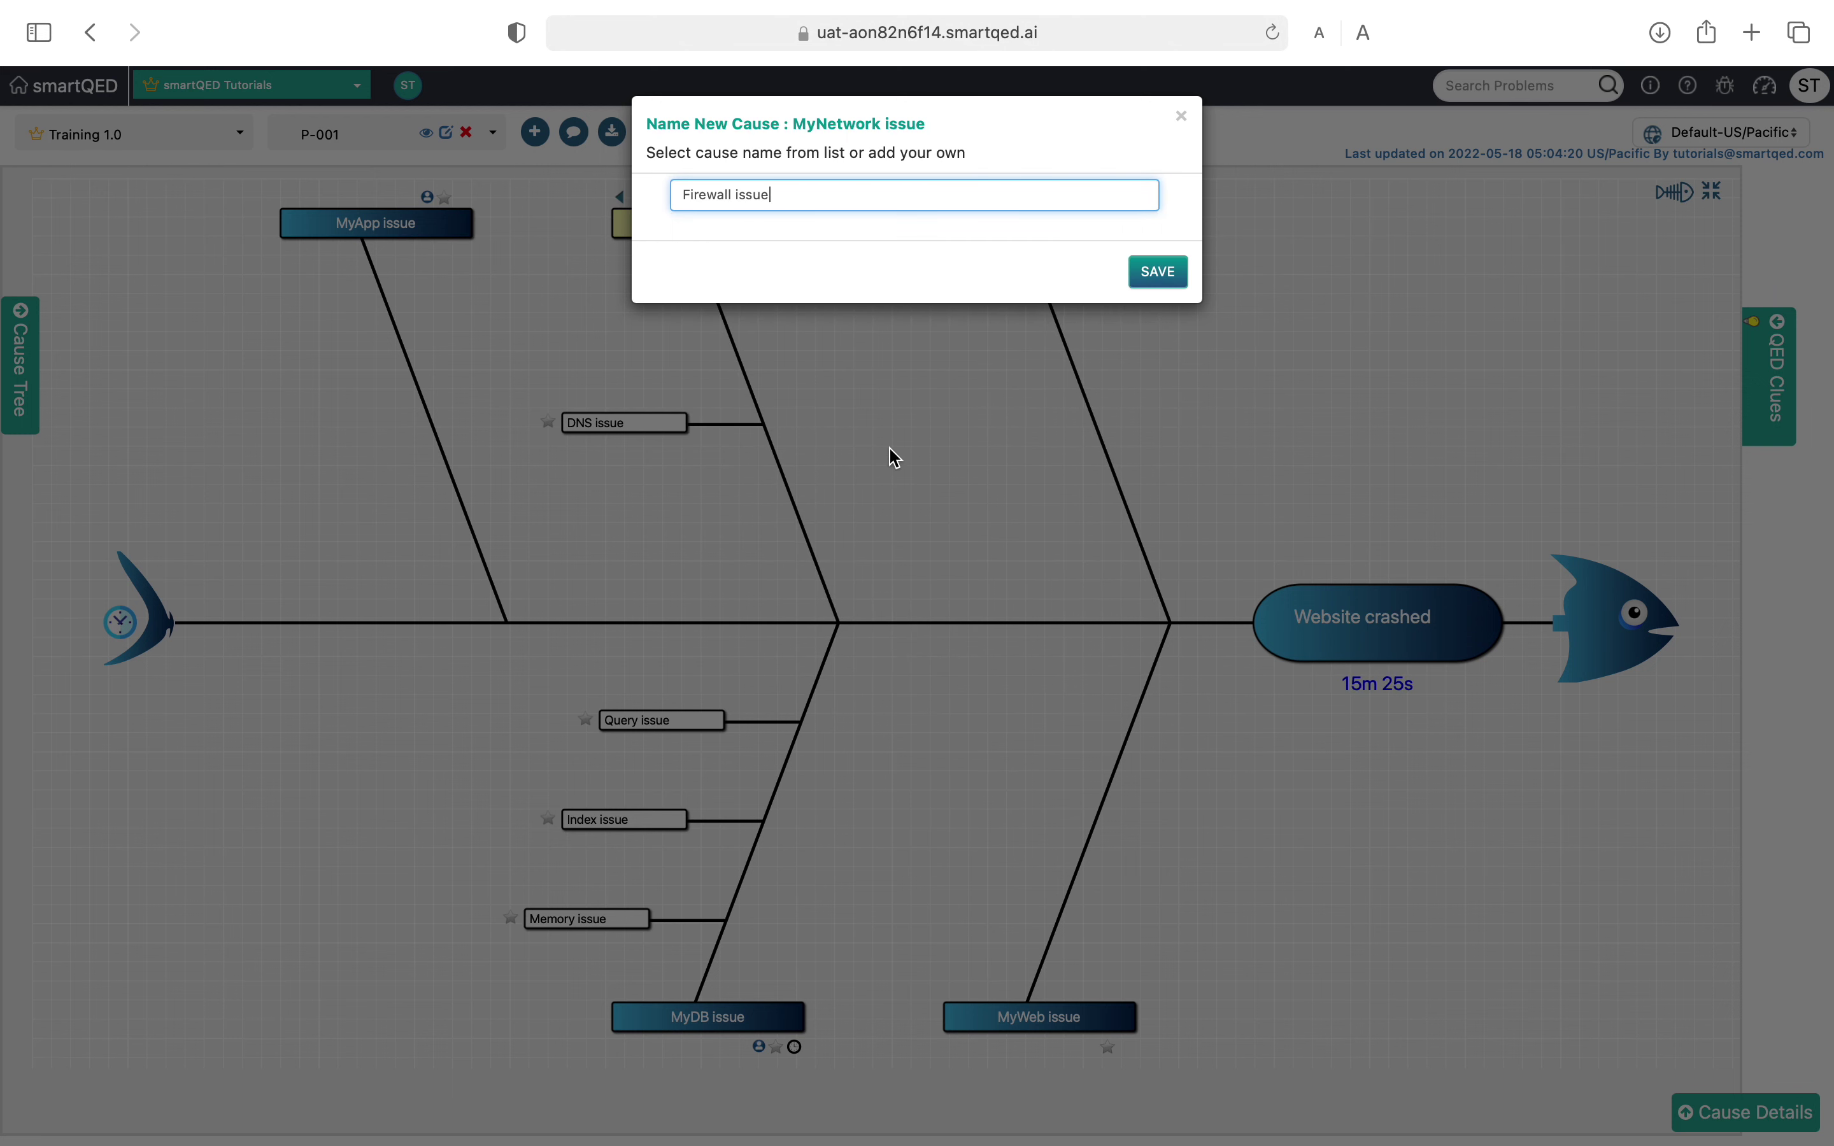
pyautogui.click(1158, 271)
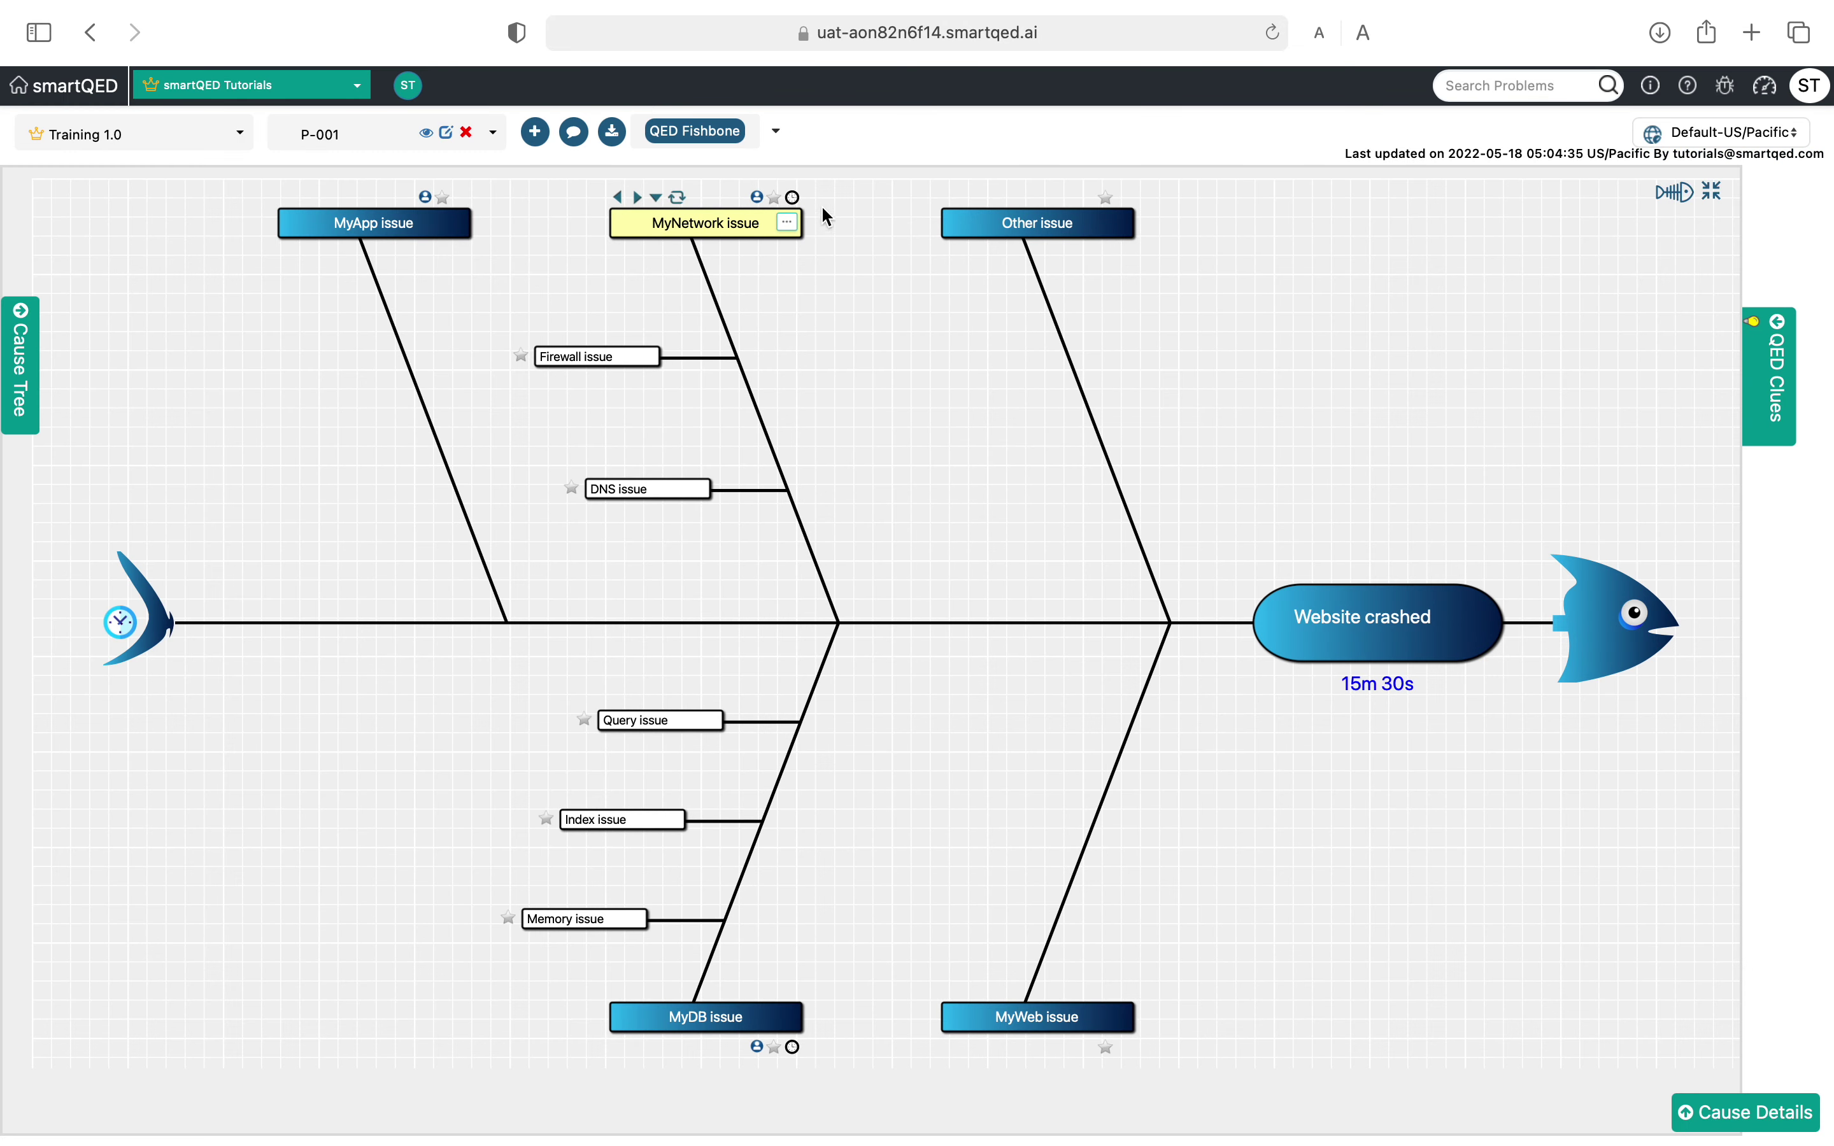
# Step: Add a Router issue sub-cause under MyNetwork issue and select it
pyautogui.click(785, 224)
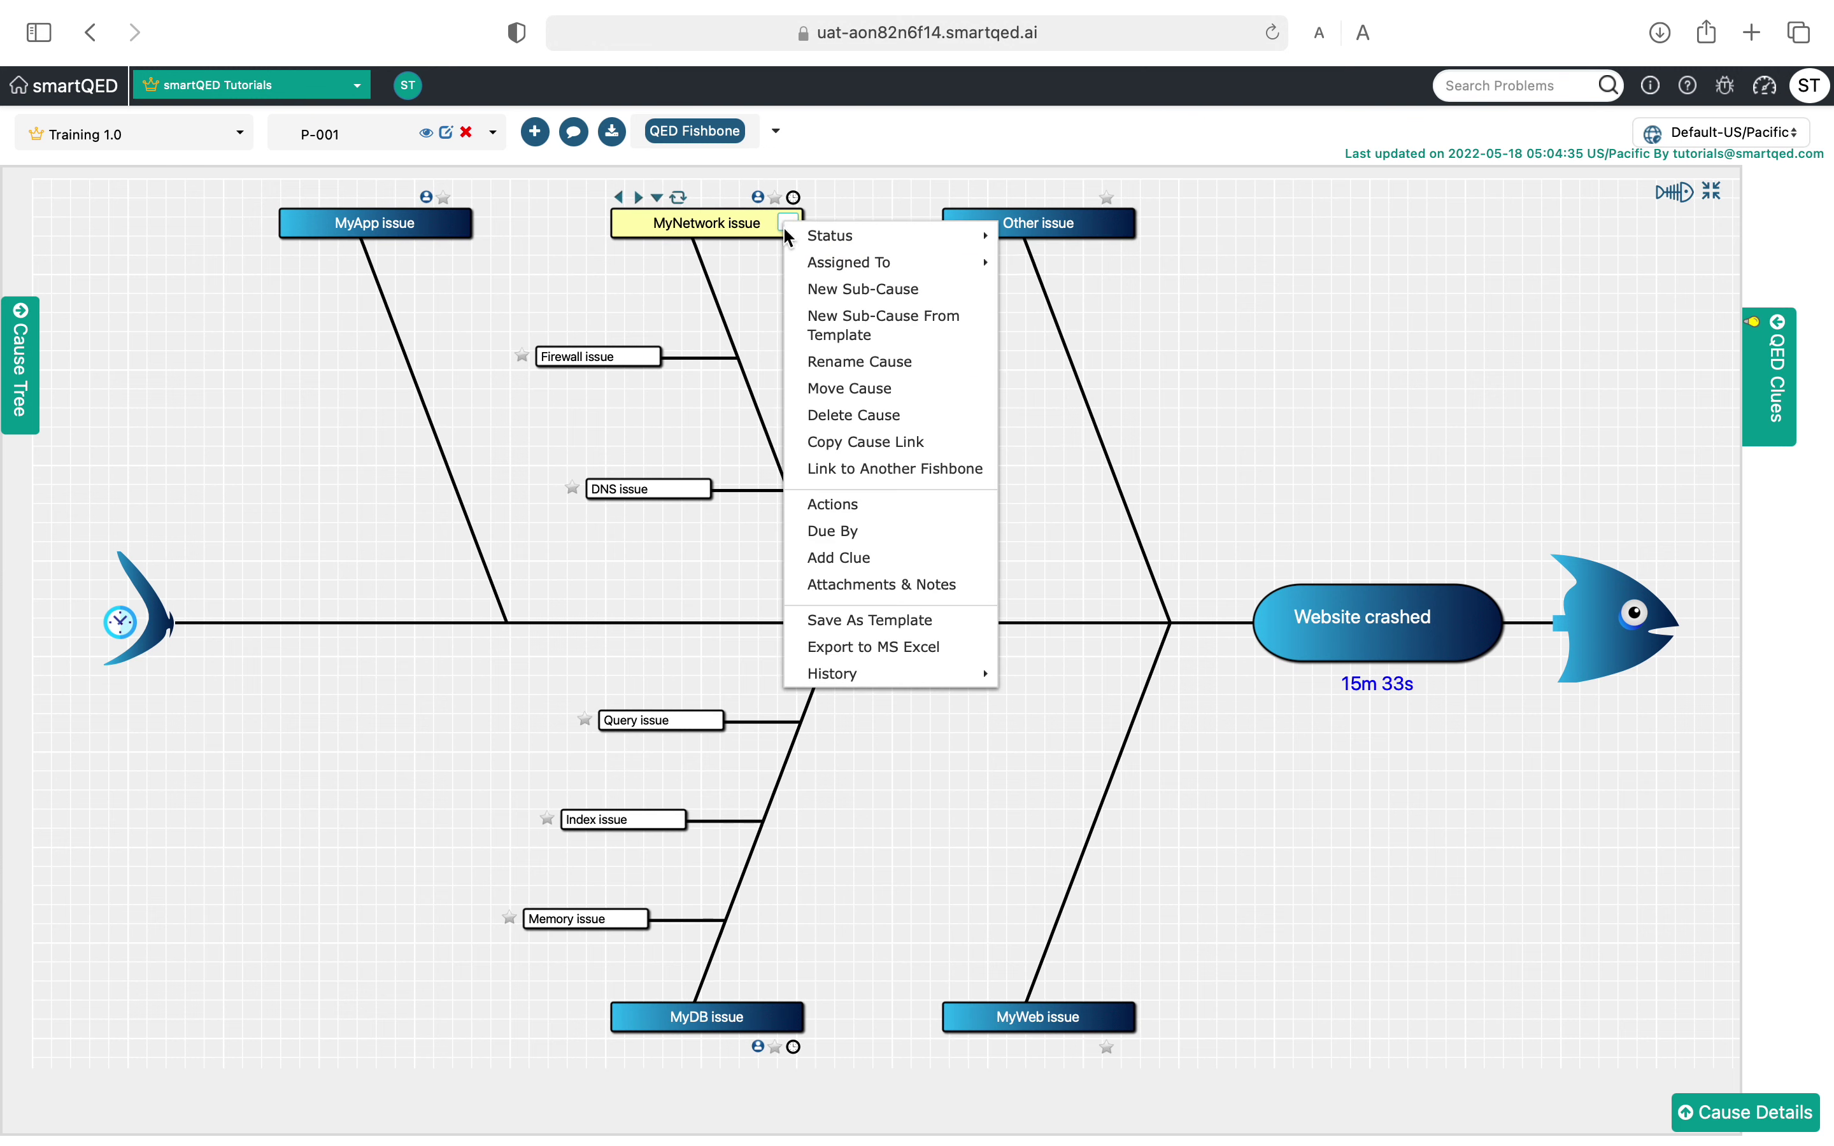
pyautogui.click(846, 292)
pyautogui.click(956, 191)
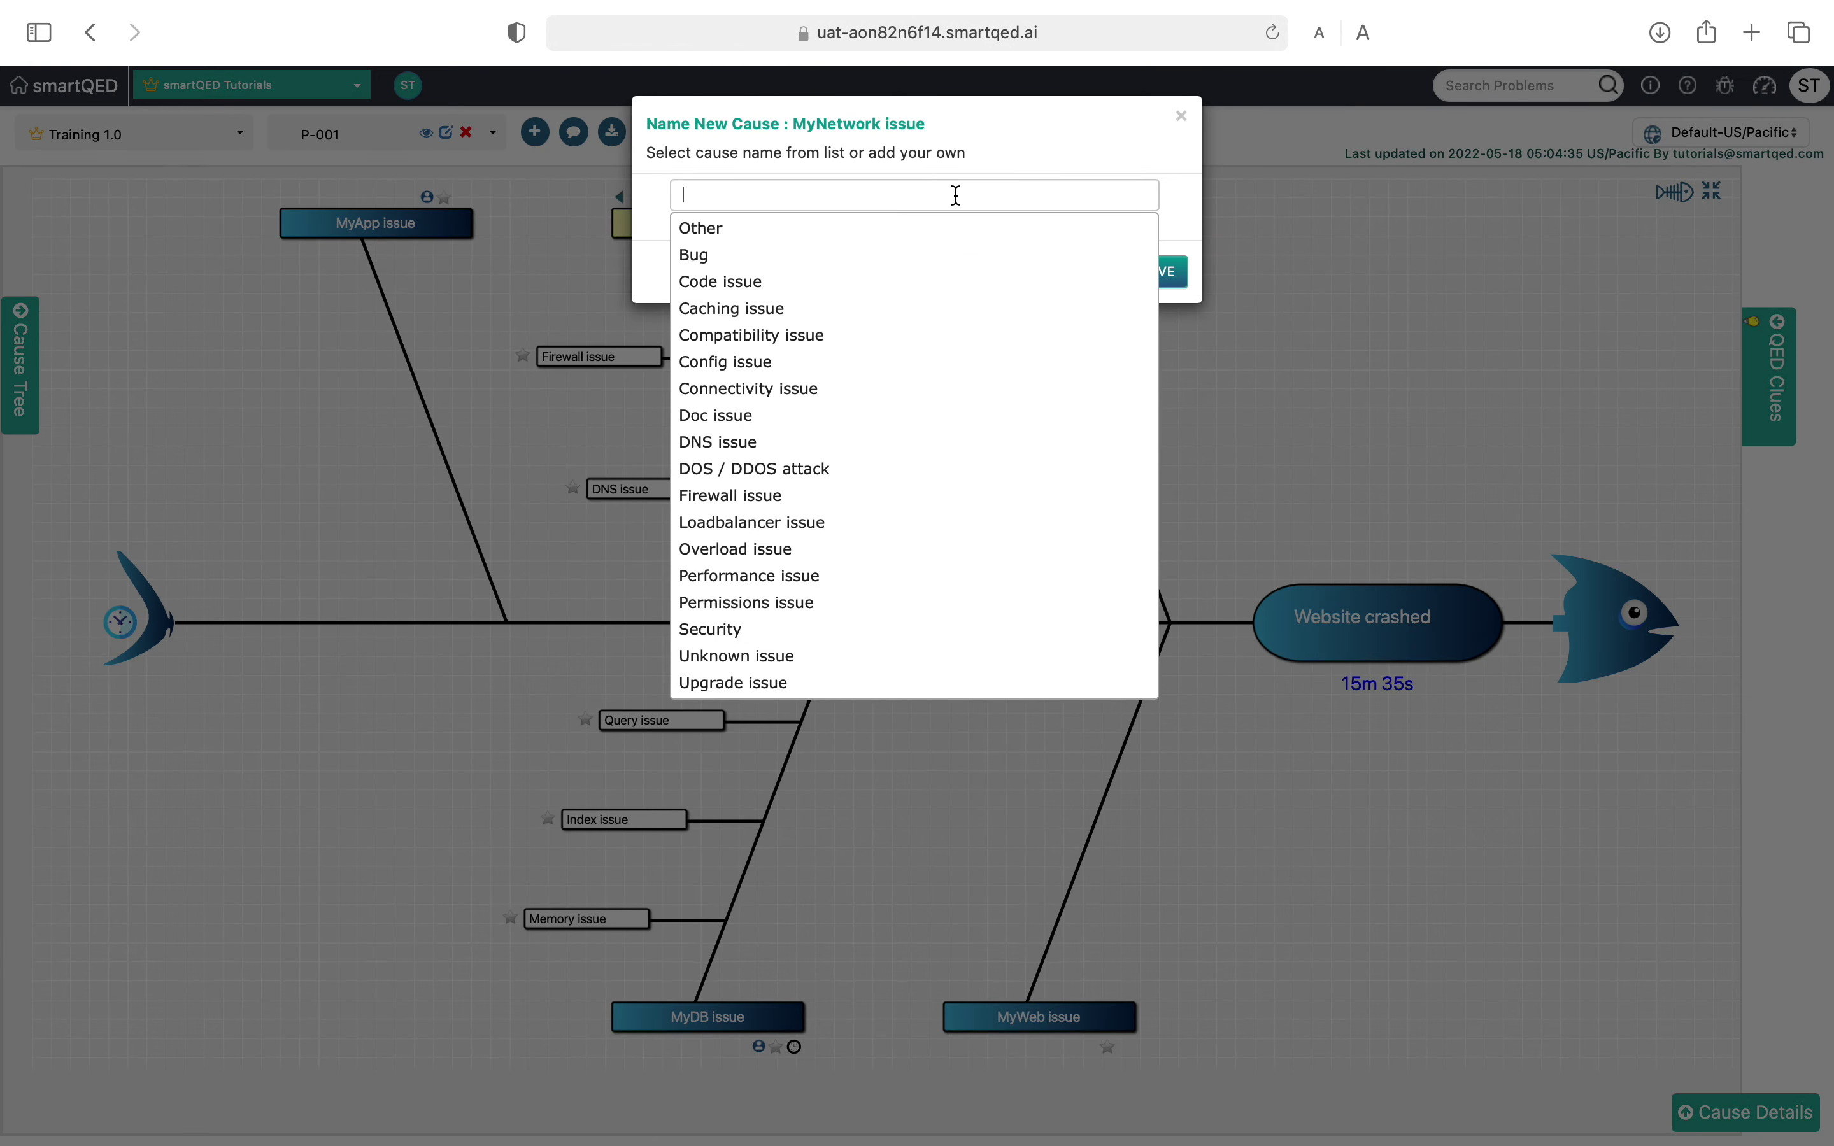
pyautogui.write('R')
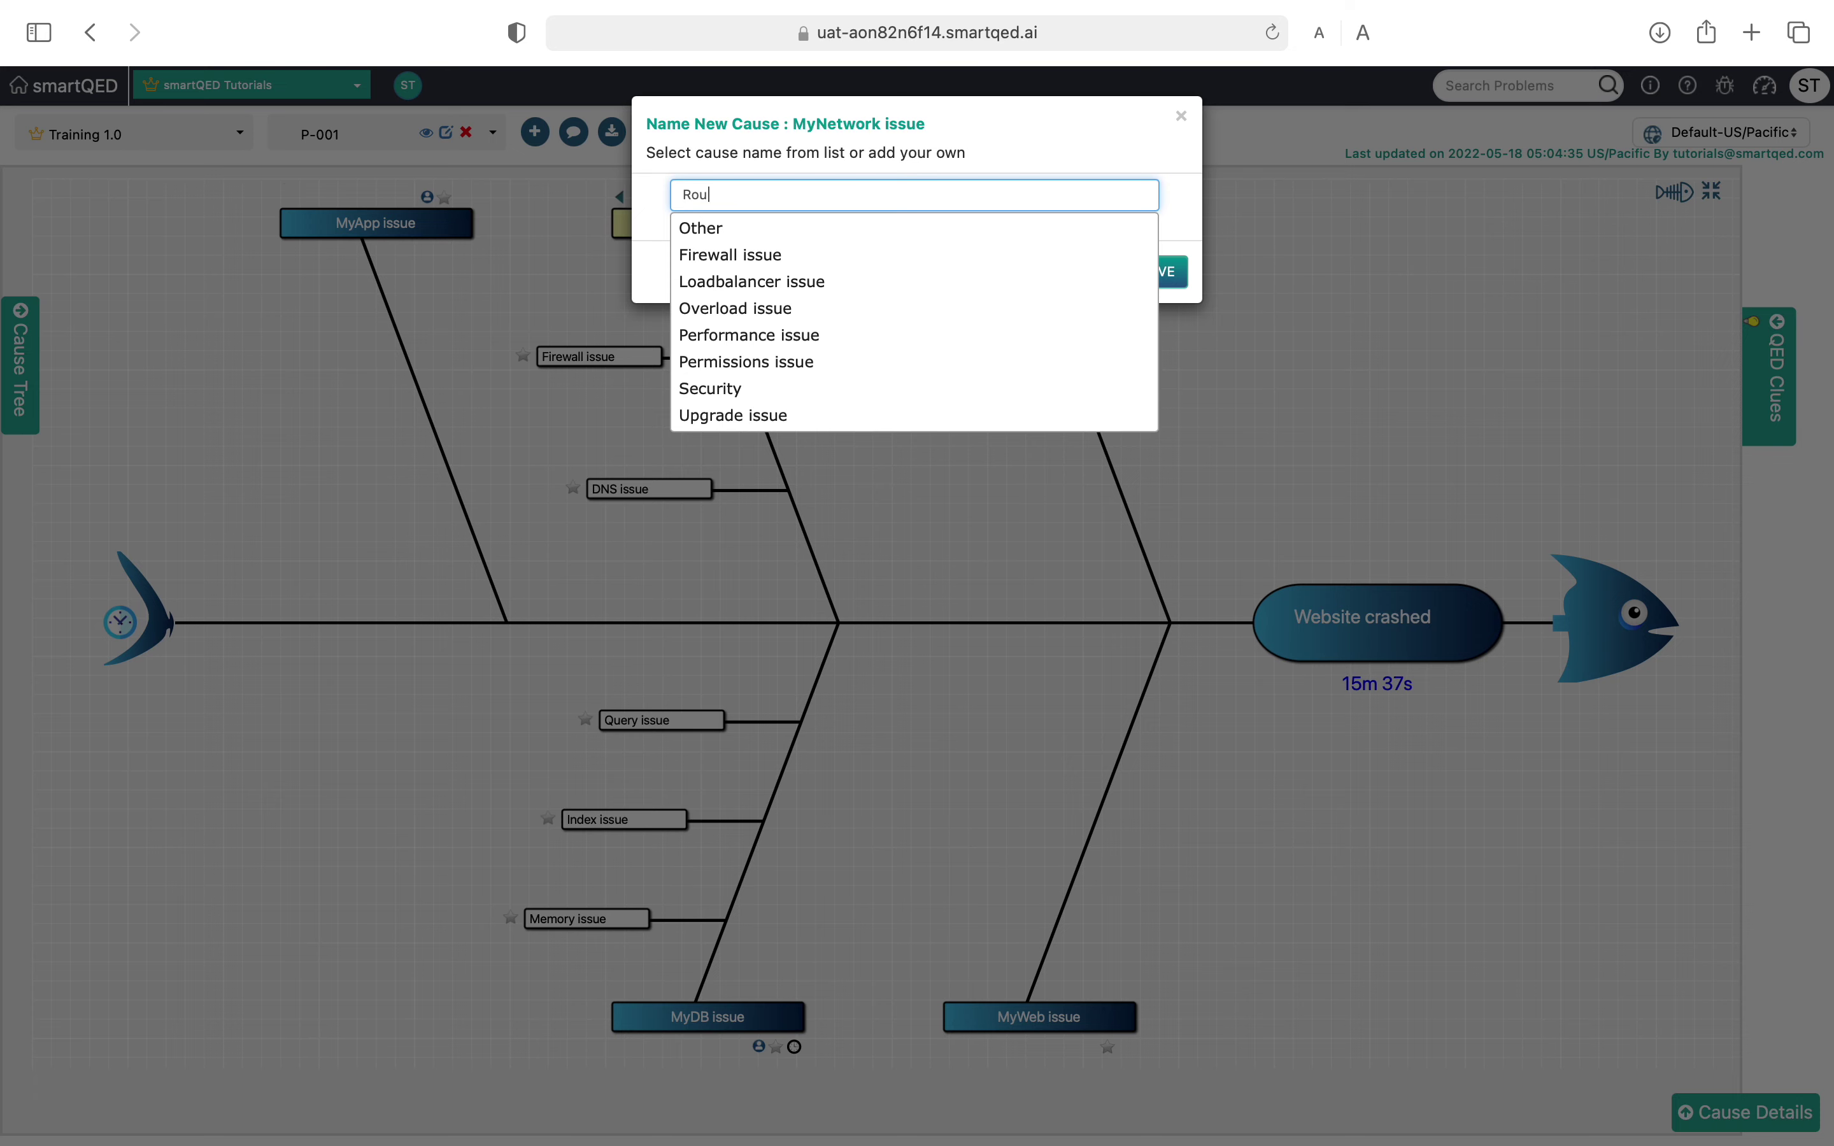
pyautogui.write('ou')
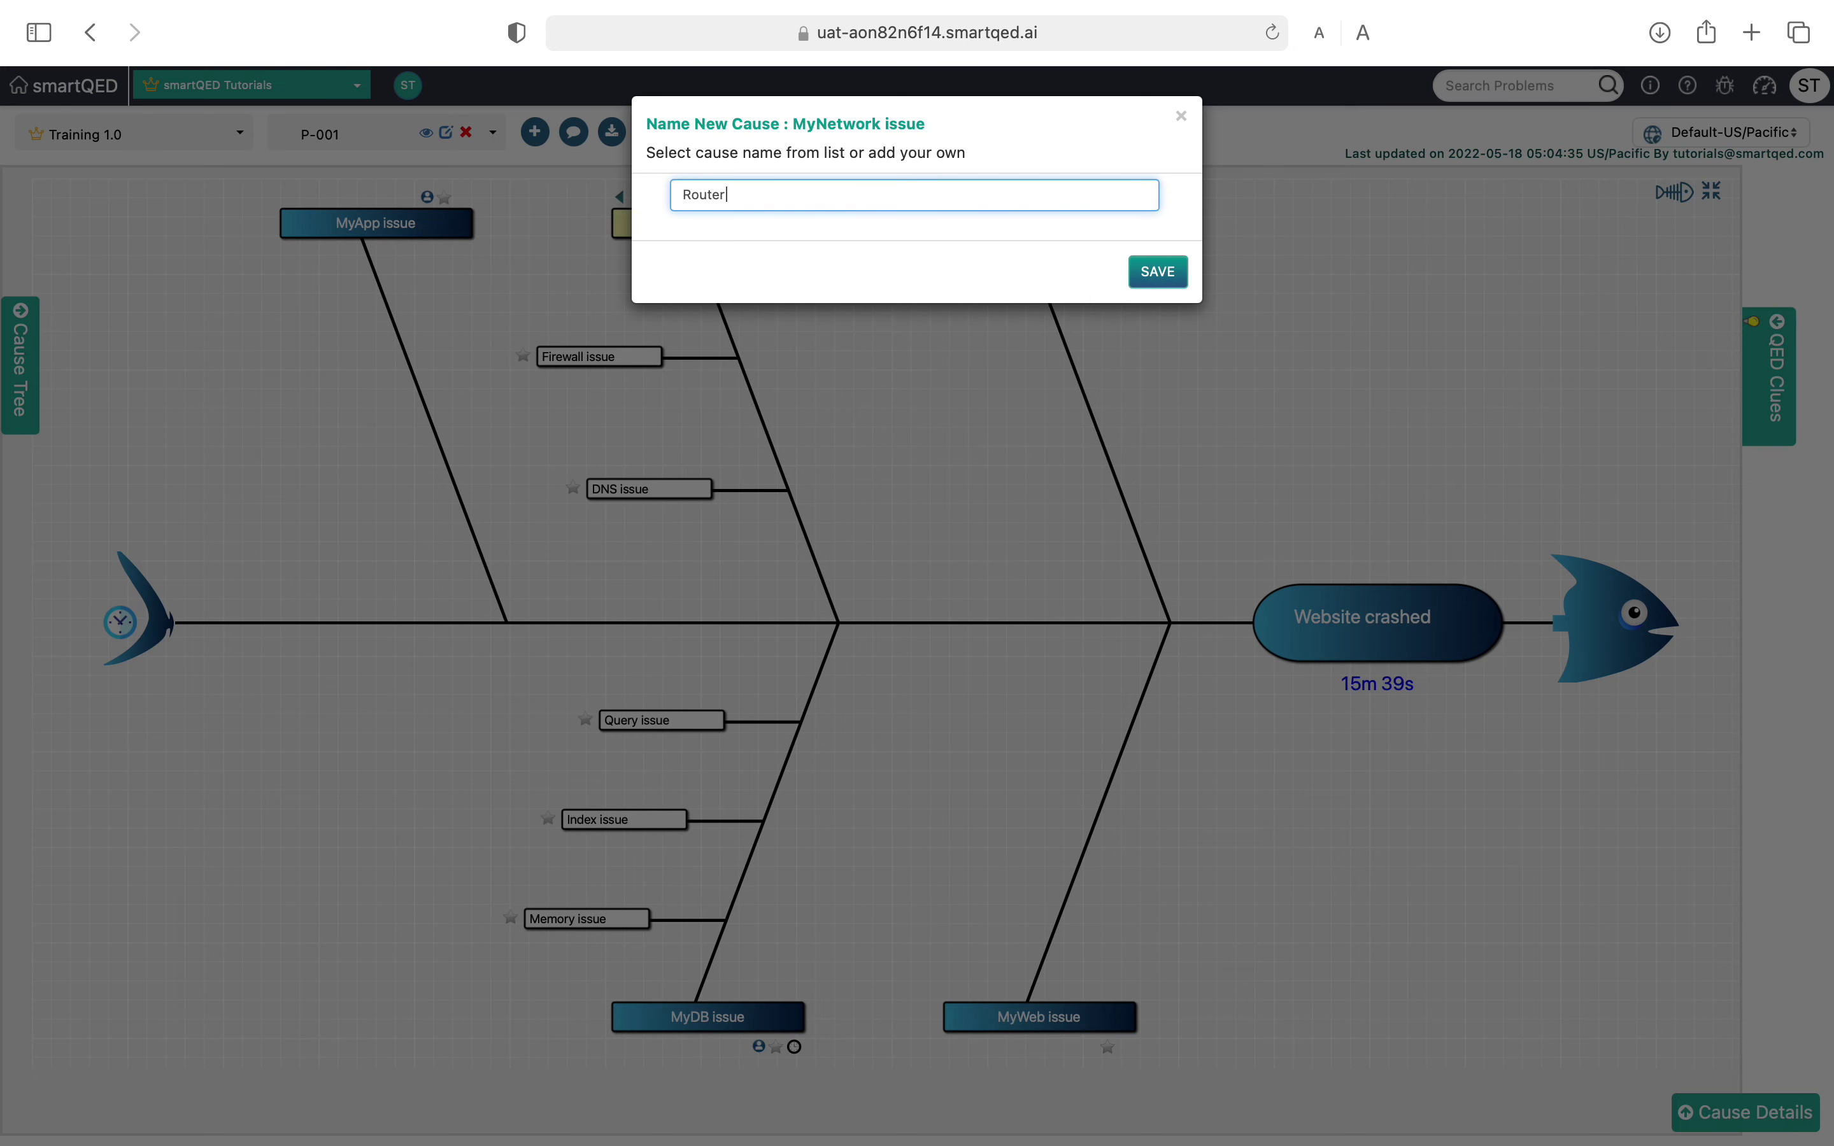
pyautogui.press('Return')
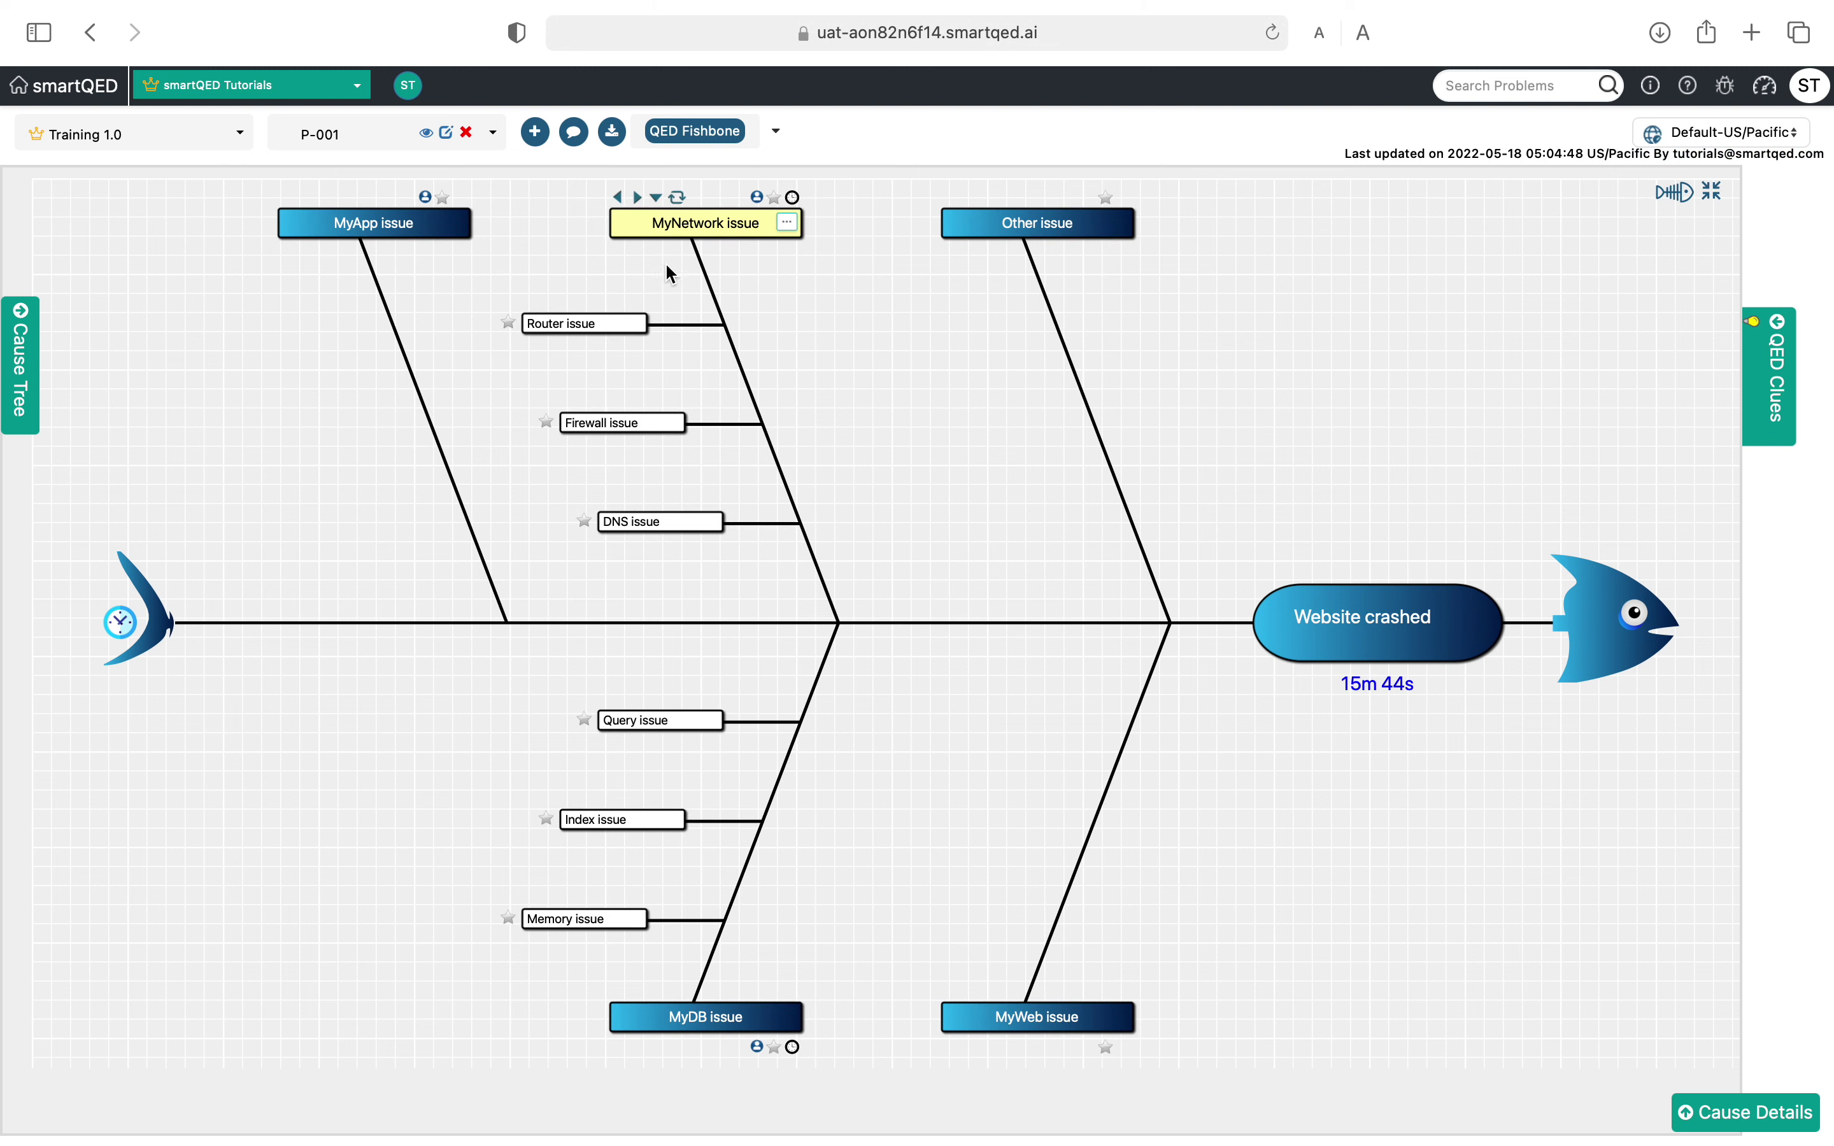
pyautogui.click(609, 325)
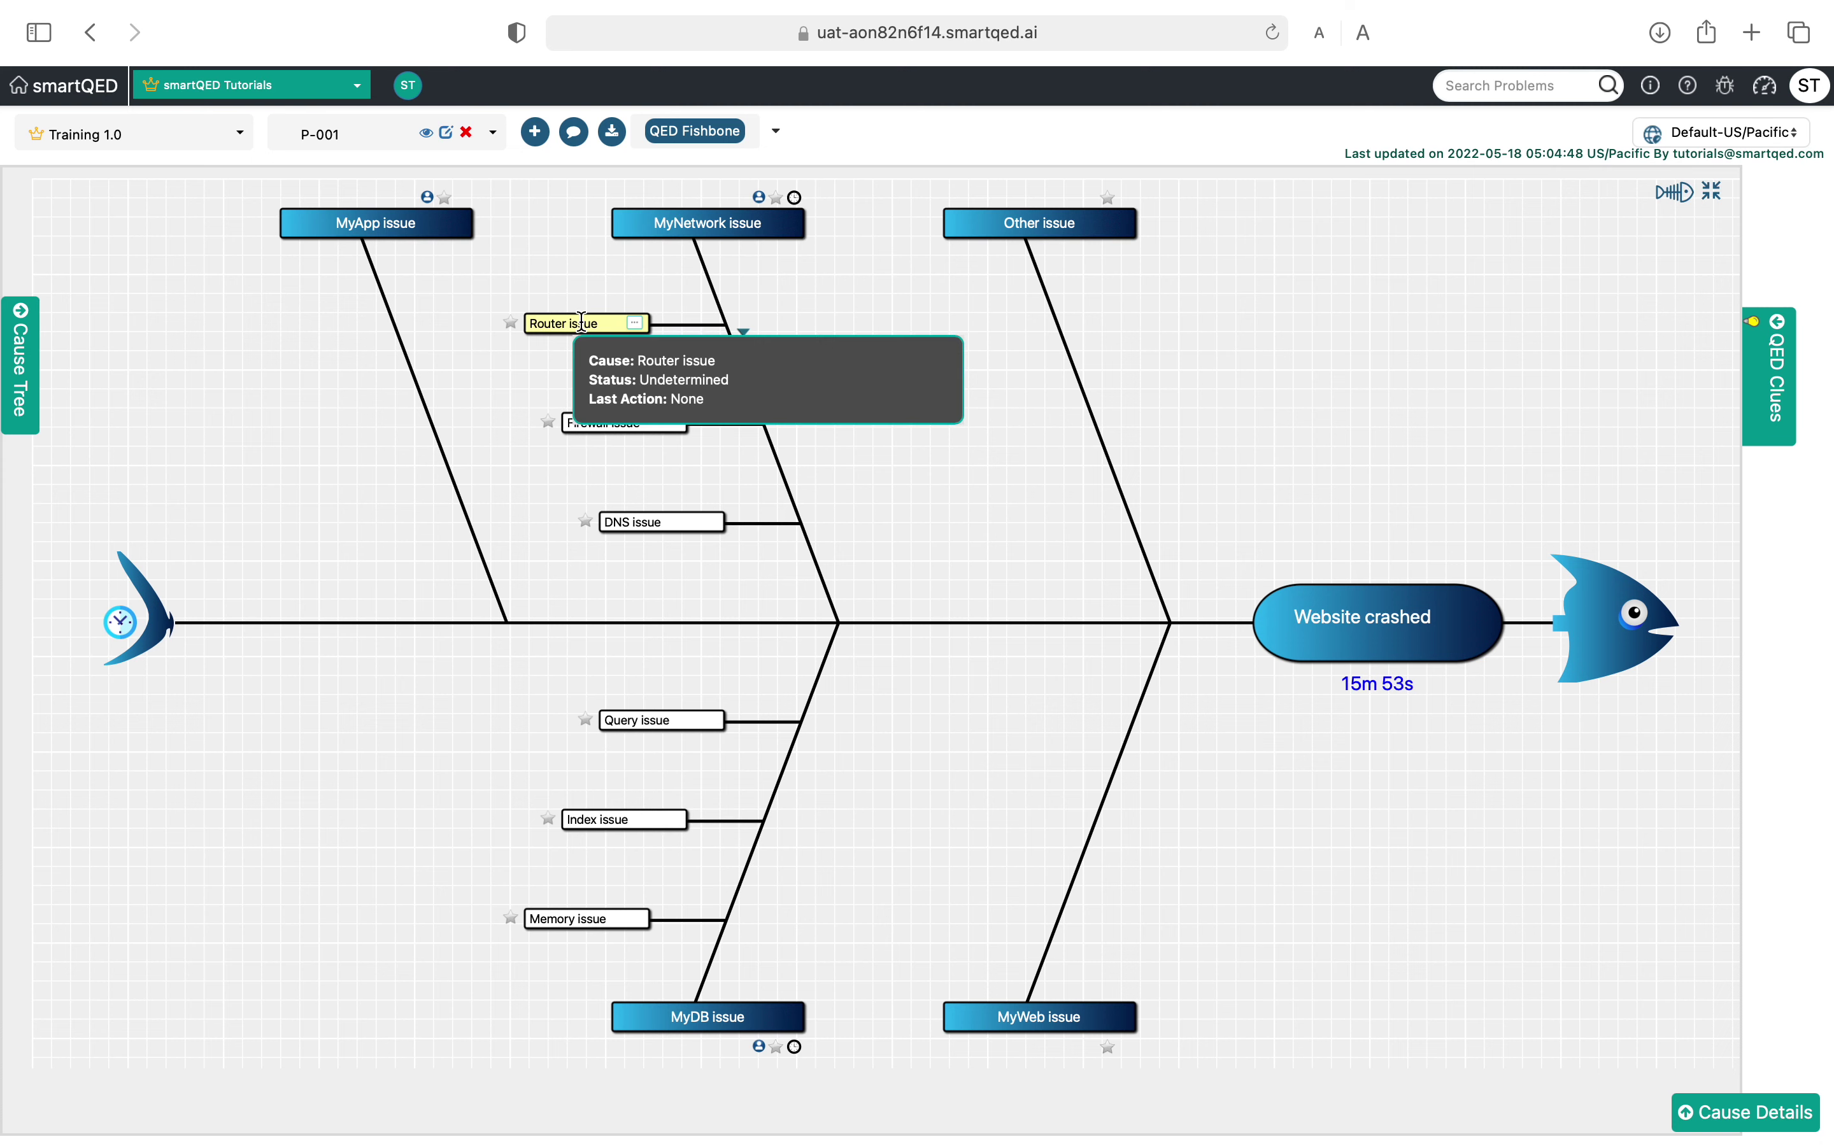
# Step: Add a nested Switch issue sub-cause under Router issue
pyautogui.rightClick(582, 322)
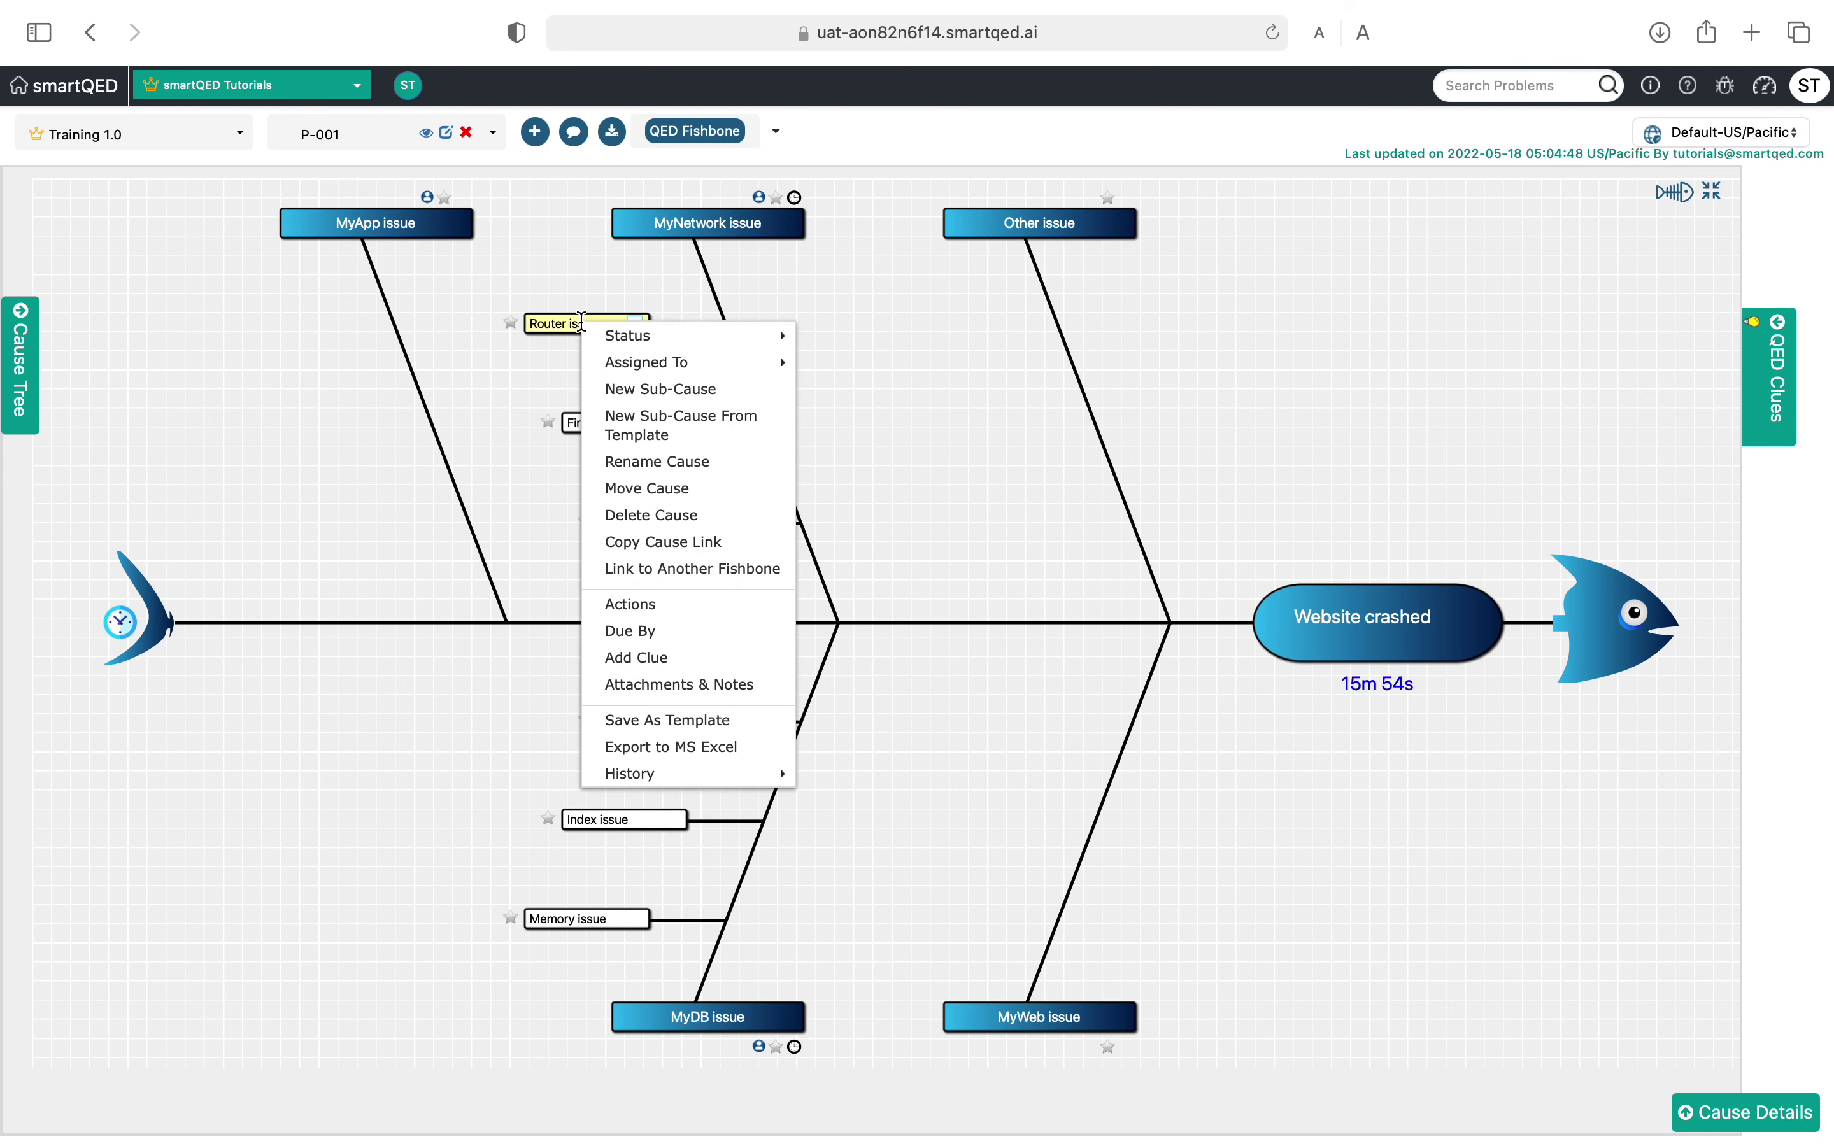
pyautogui.click(657, 391)
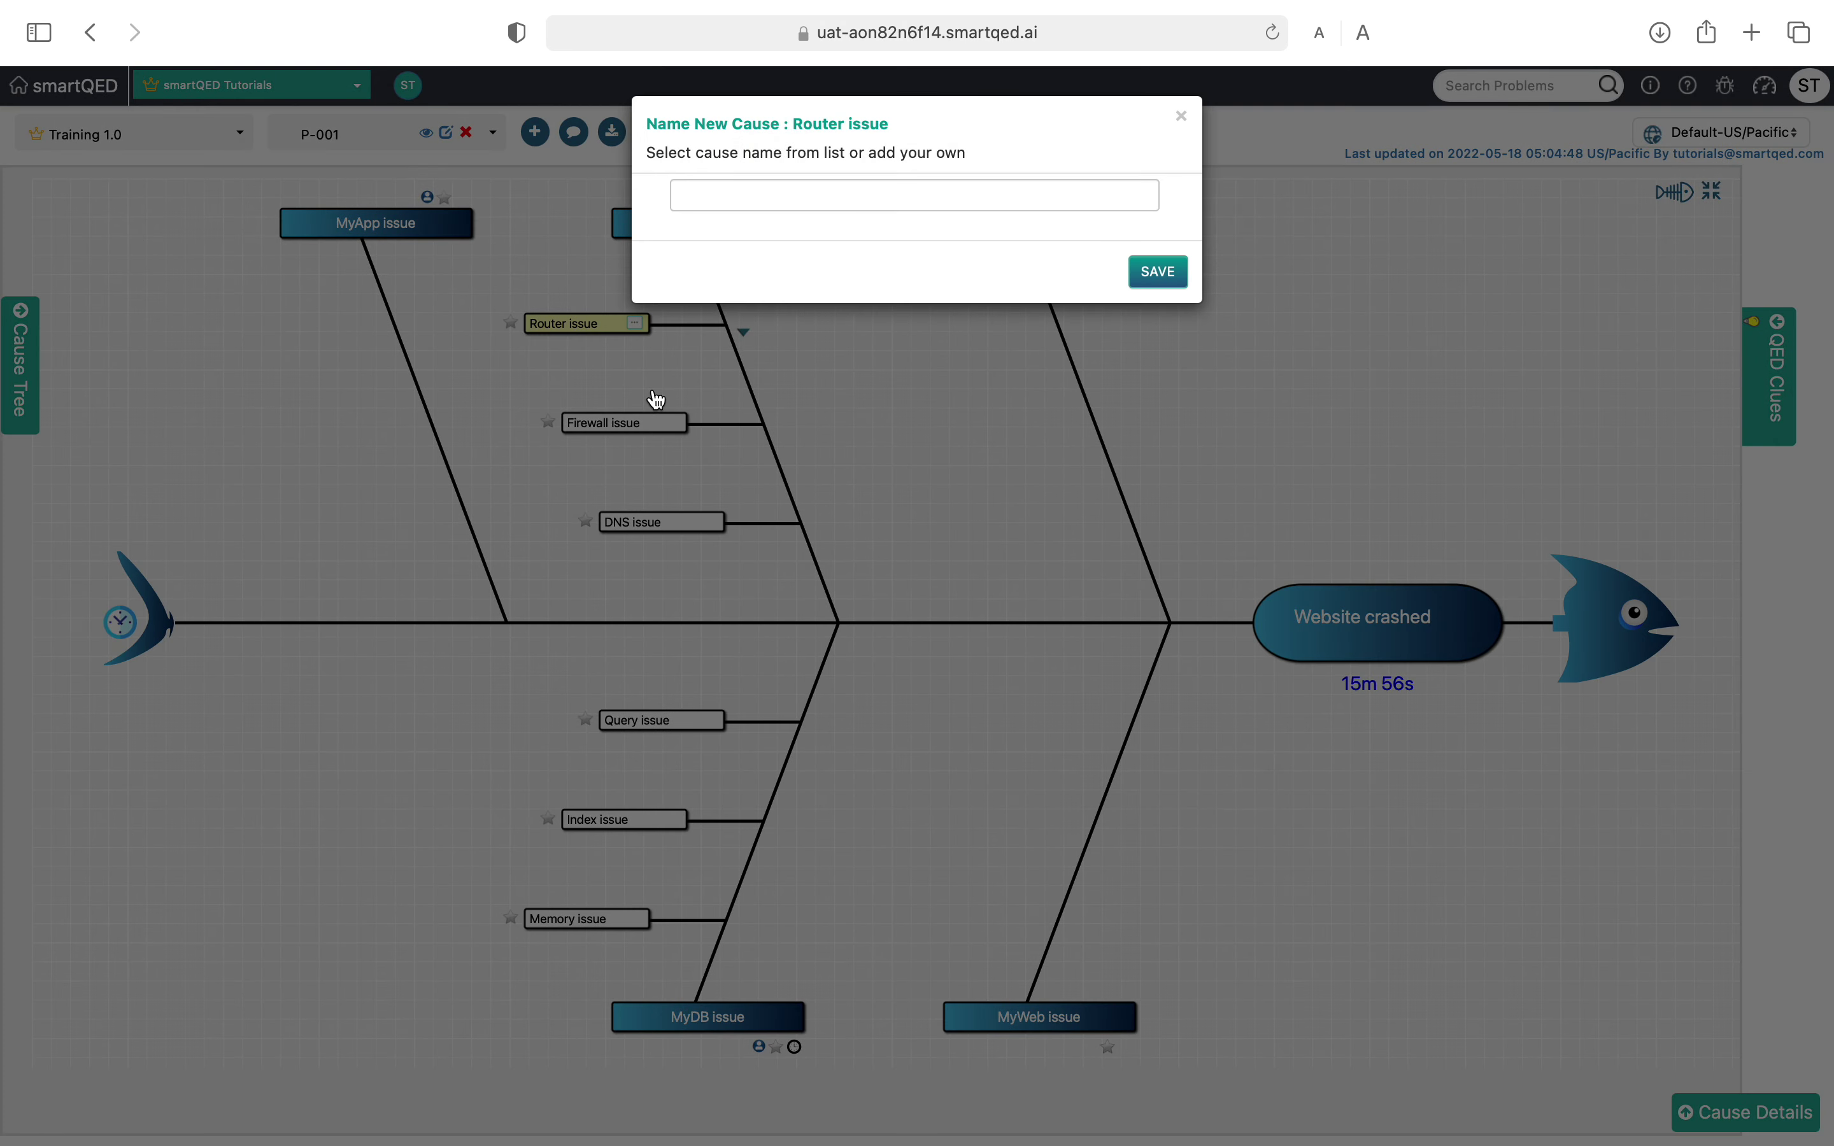
pyautogui.click(977, 198)
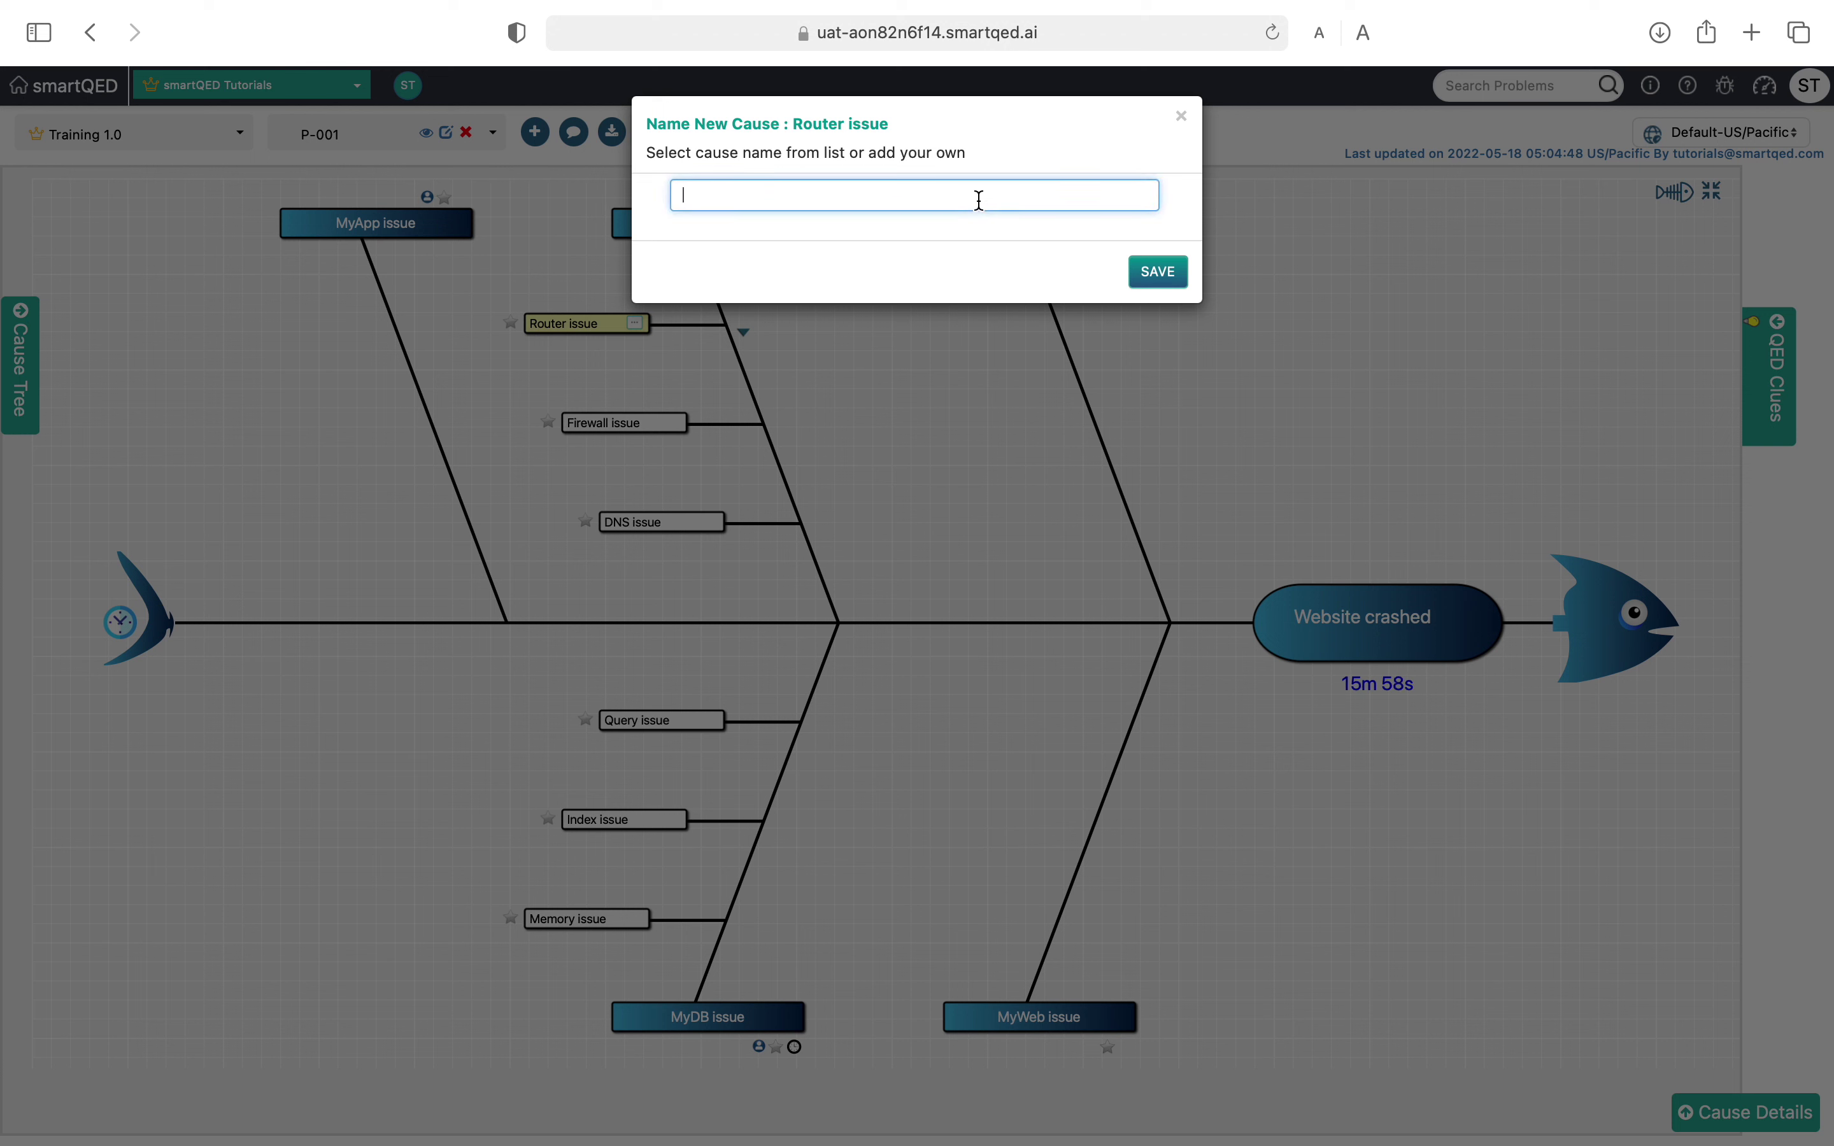
pyautogui.write('Switch issue')
pyautogui.press('Return')
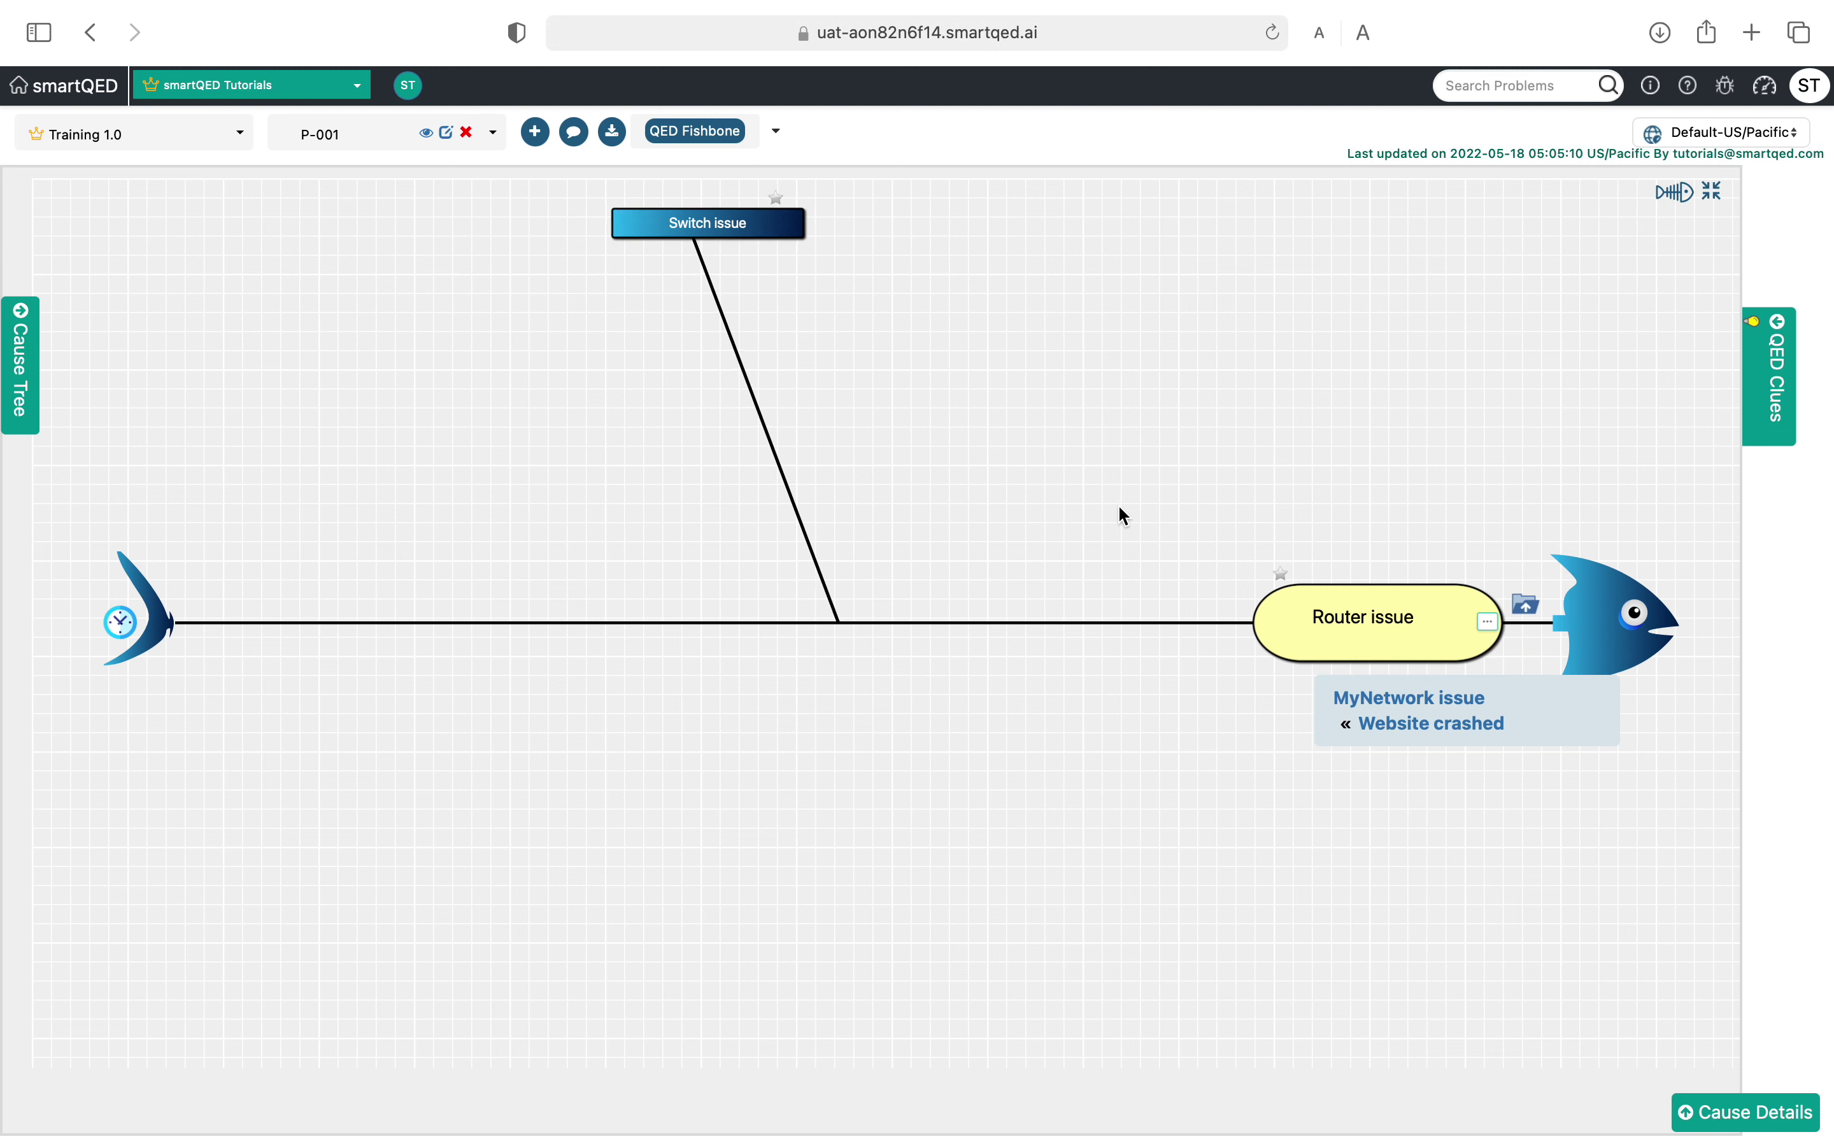
# Step: Add Hardware issue under Router issue, then go back up to the Website crashed fishbone
pyautogui.click(1488, 628)
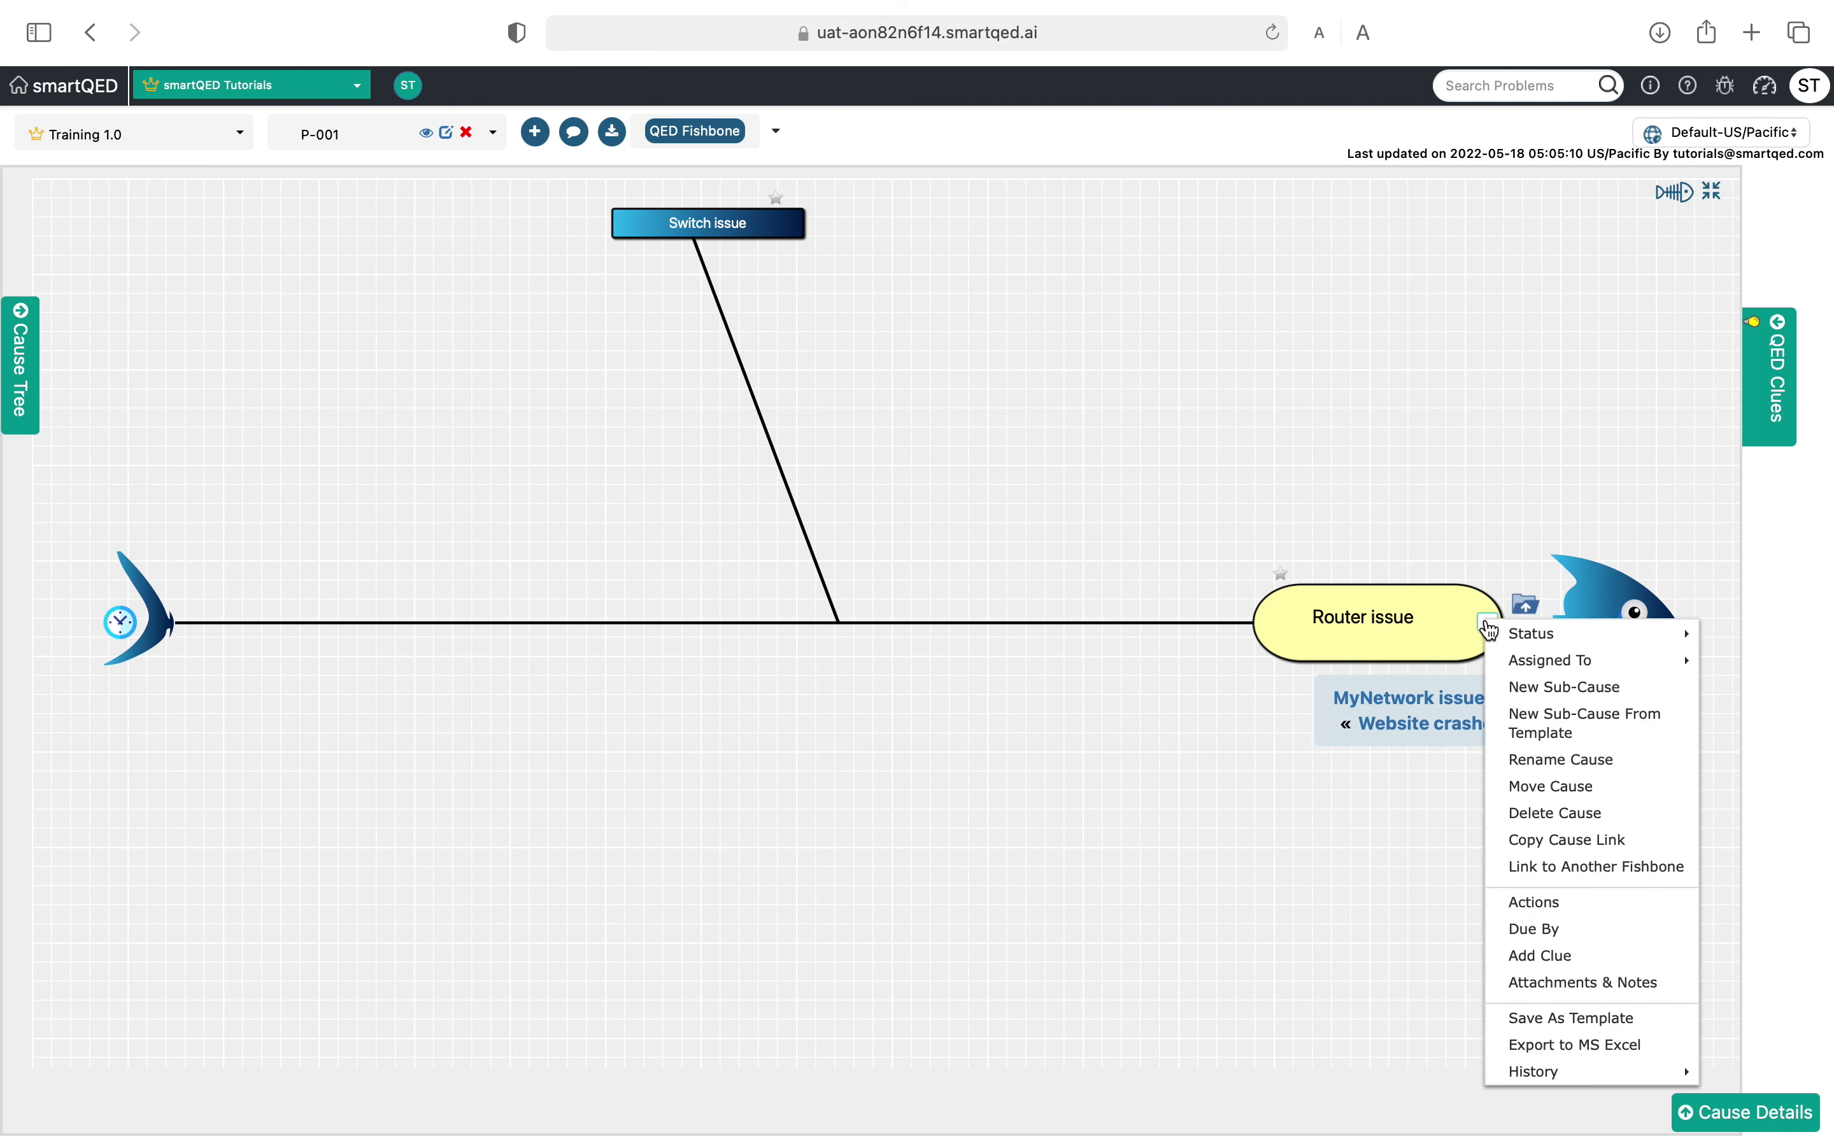
pyautogui.click(1546, 696)
pyautogui.click(1065, 201)
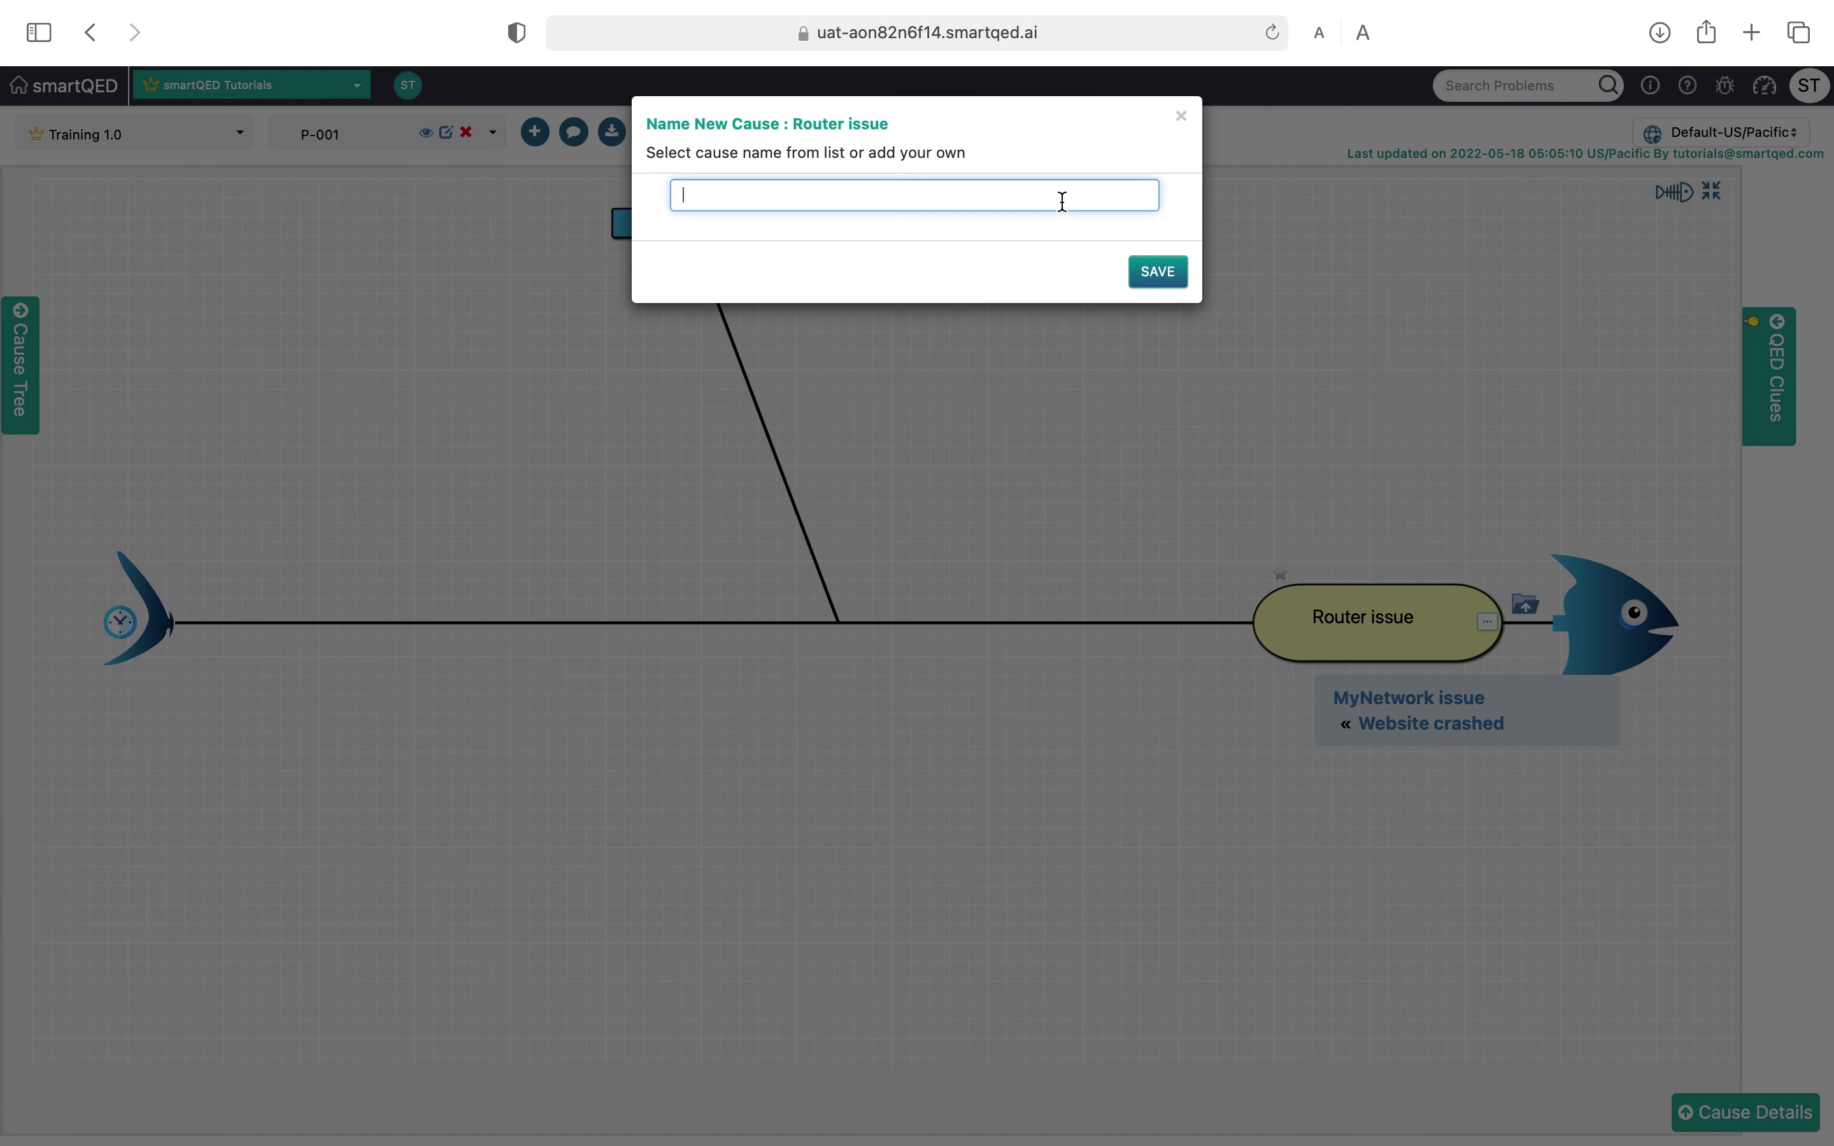
pyautogui.write('Hardware issue')
pyautogui.press('Return')
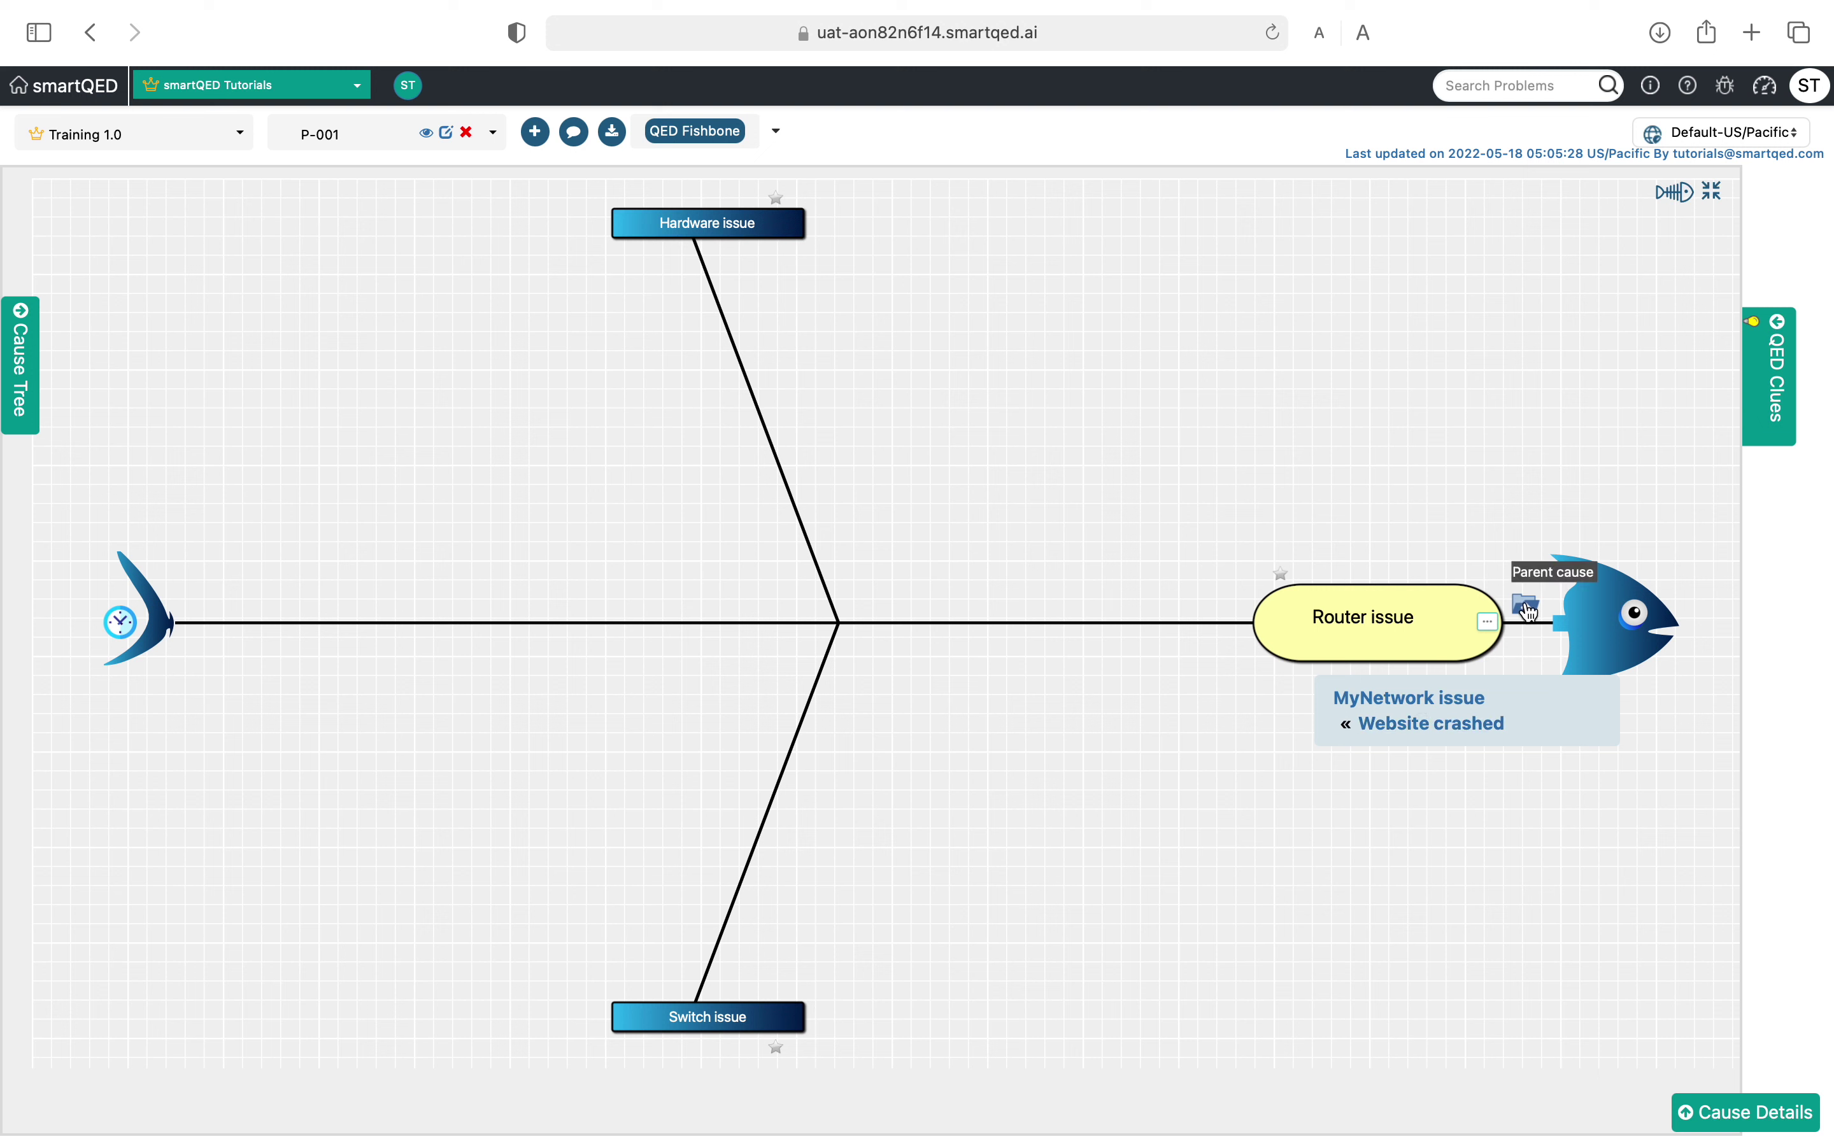
pyautogui.click(1526, 606)
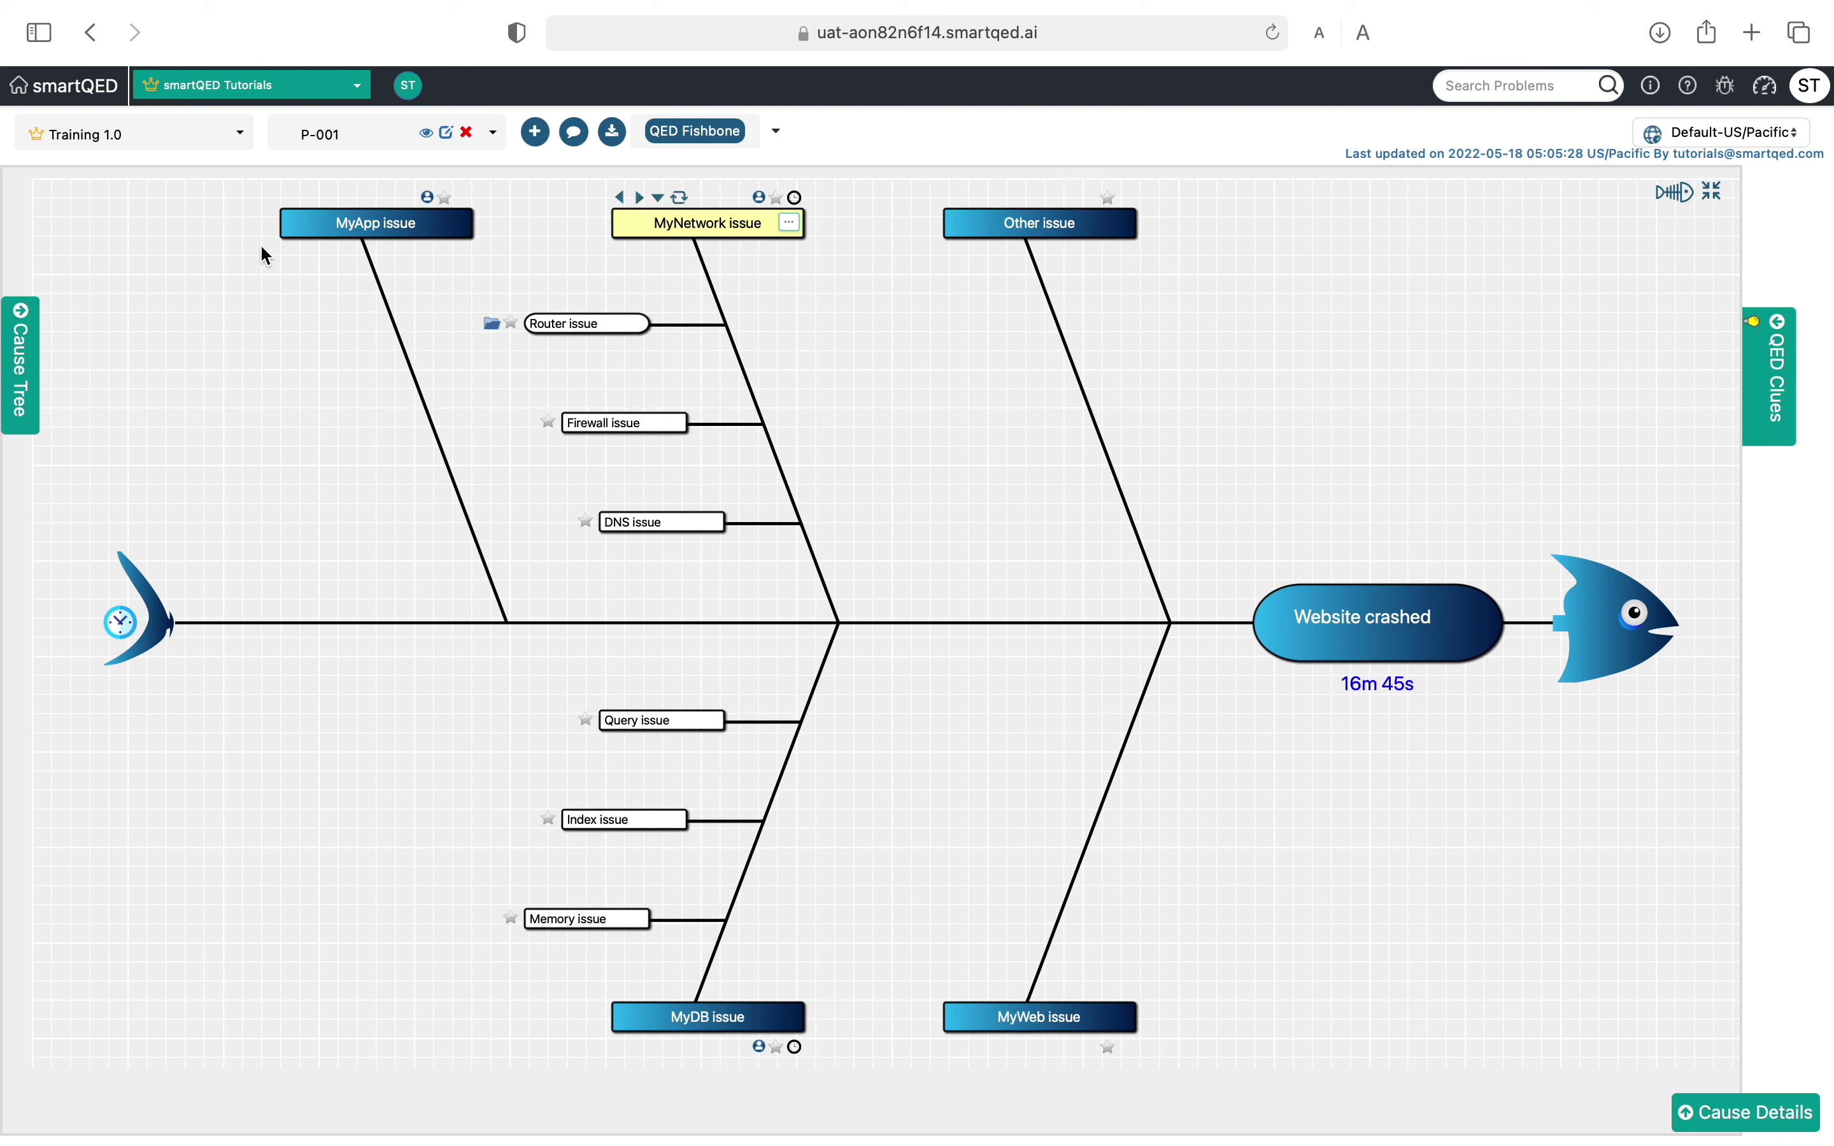
# Step: Add Code issue as a sub-cause under the MyApp issue category
pyautogui.click(309, 226)
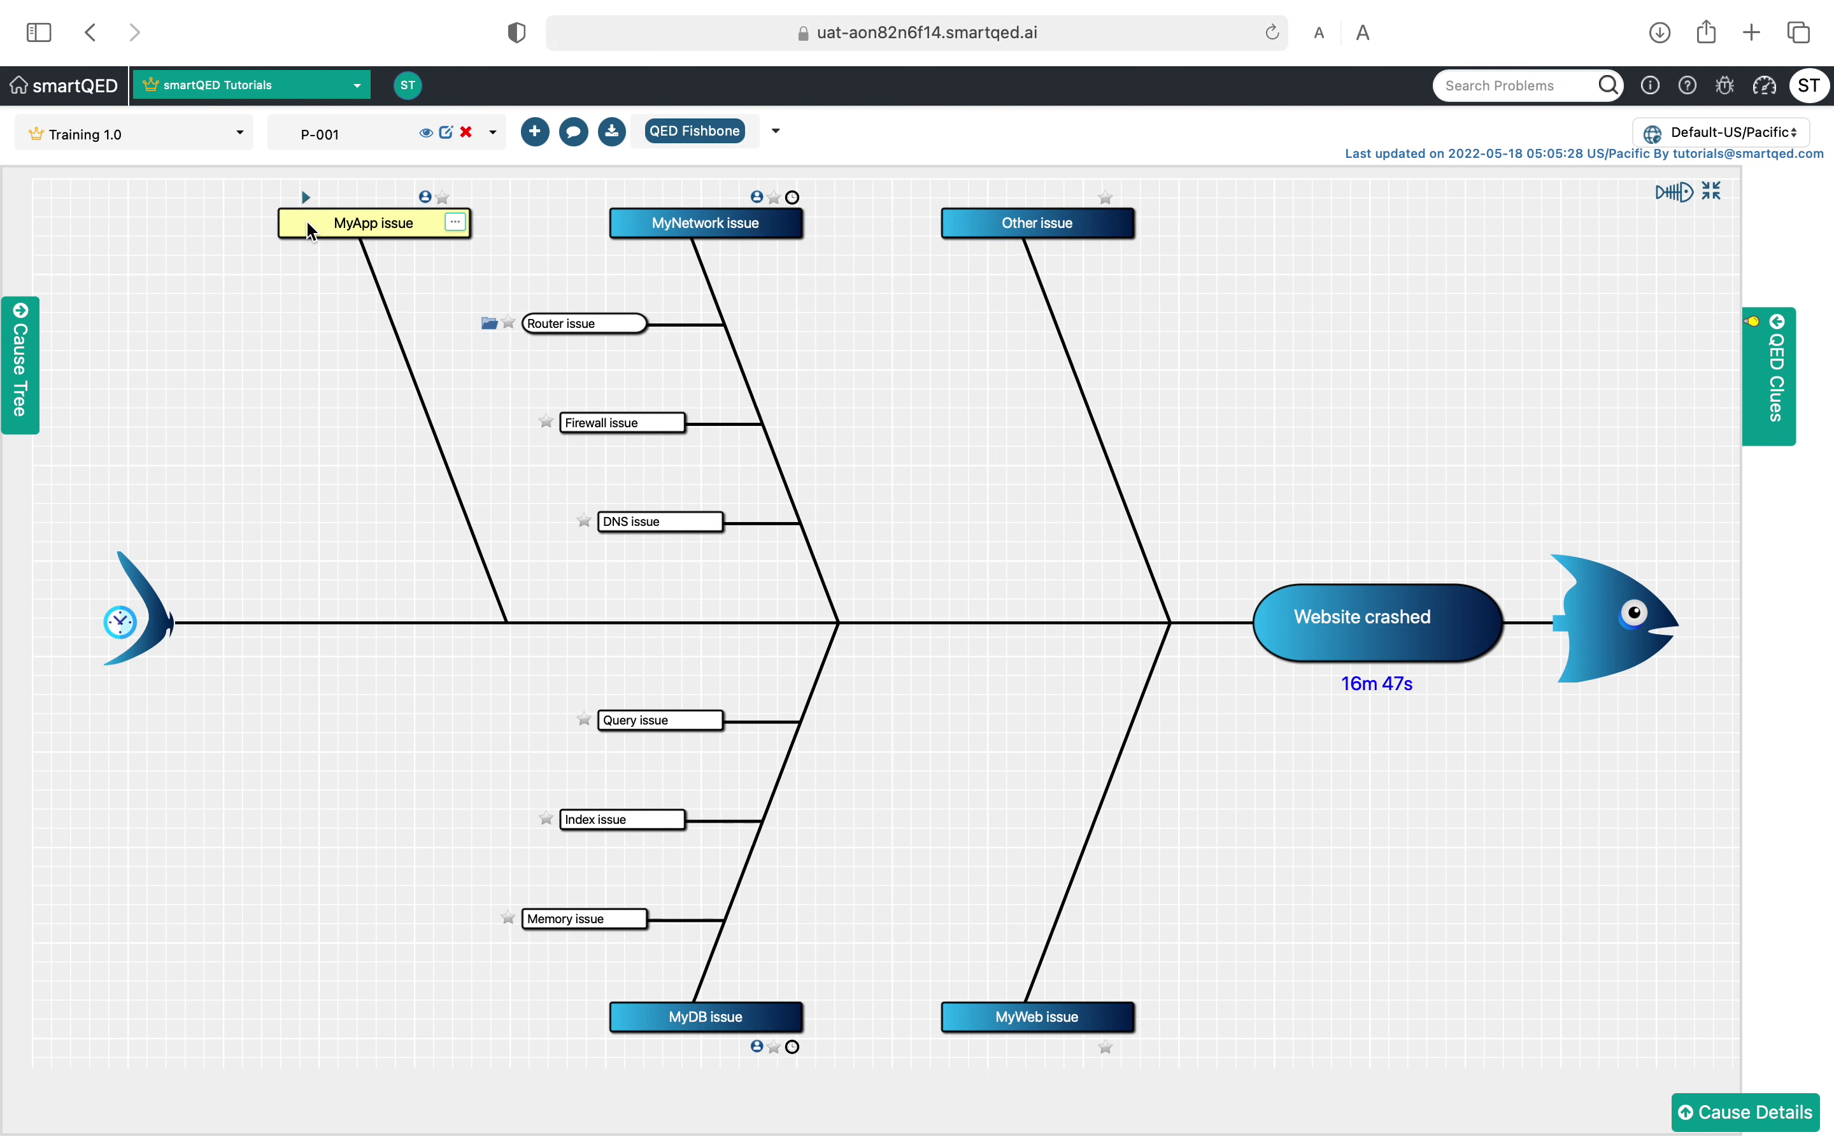
pyautogui.click(458, 224)
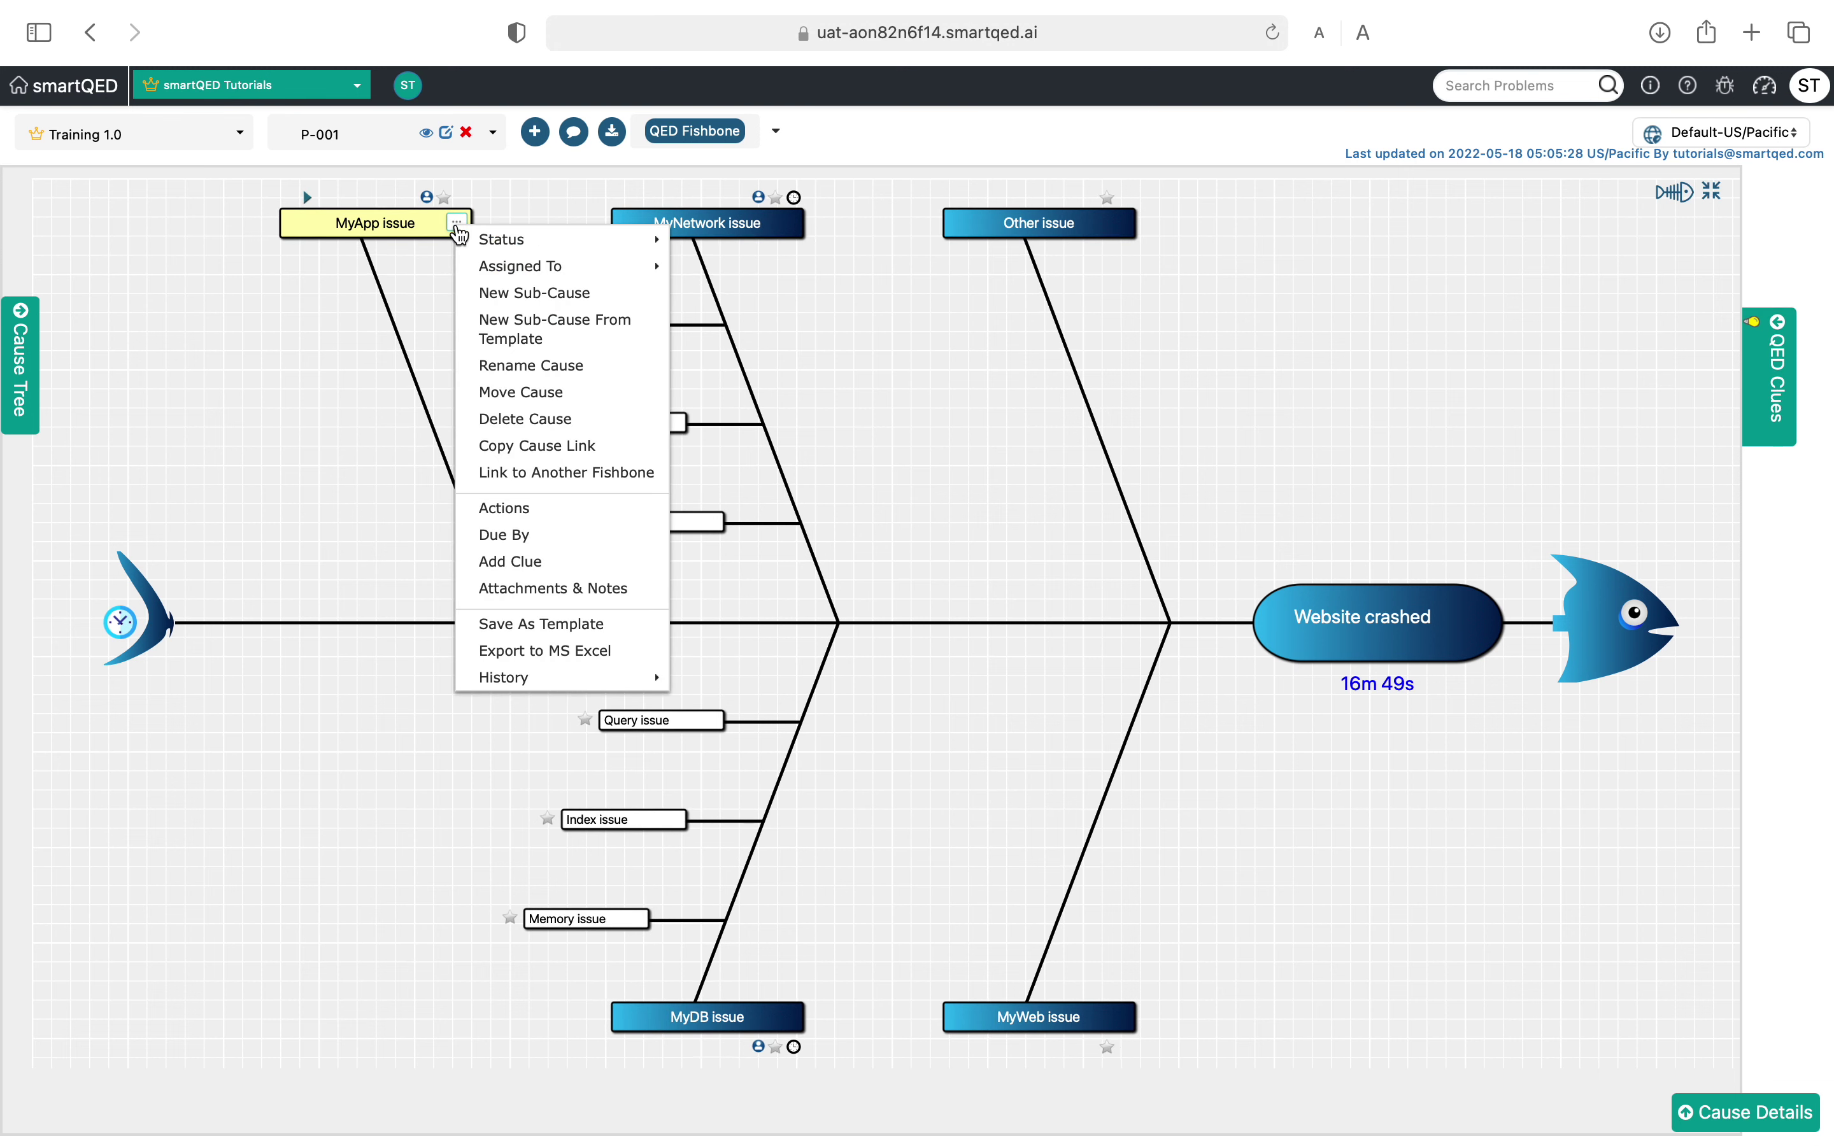
pyautogui.click(522, 294)
pyautogui.click(803, 195)
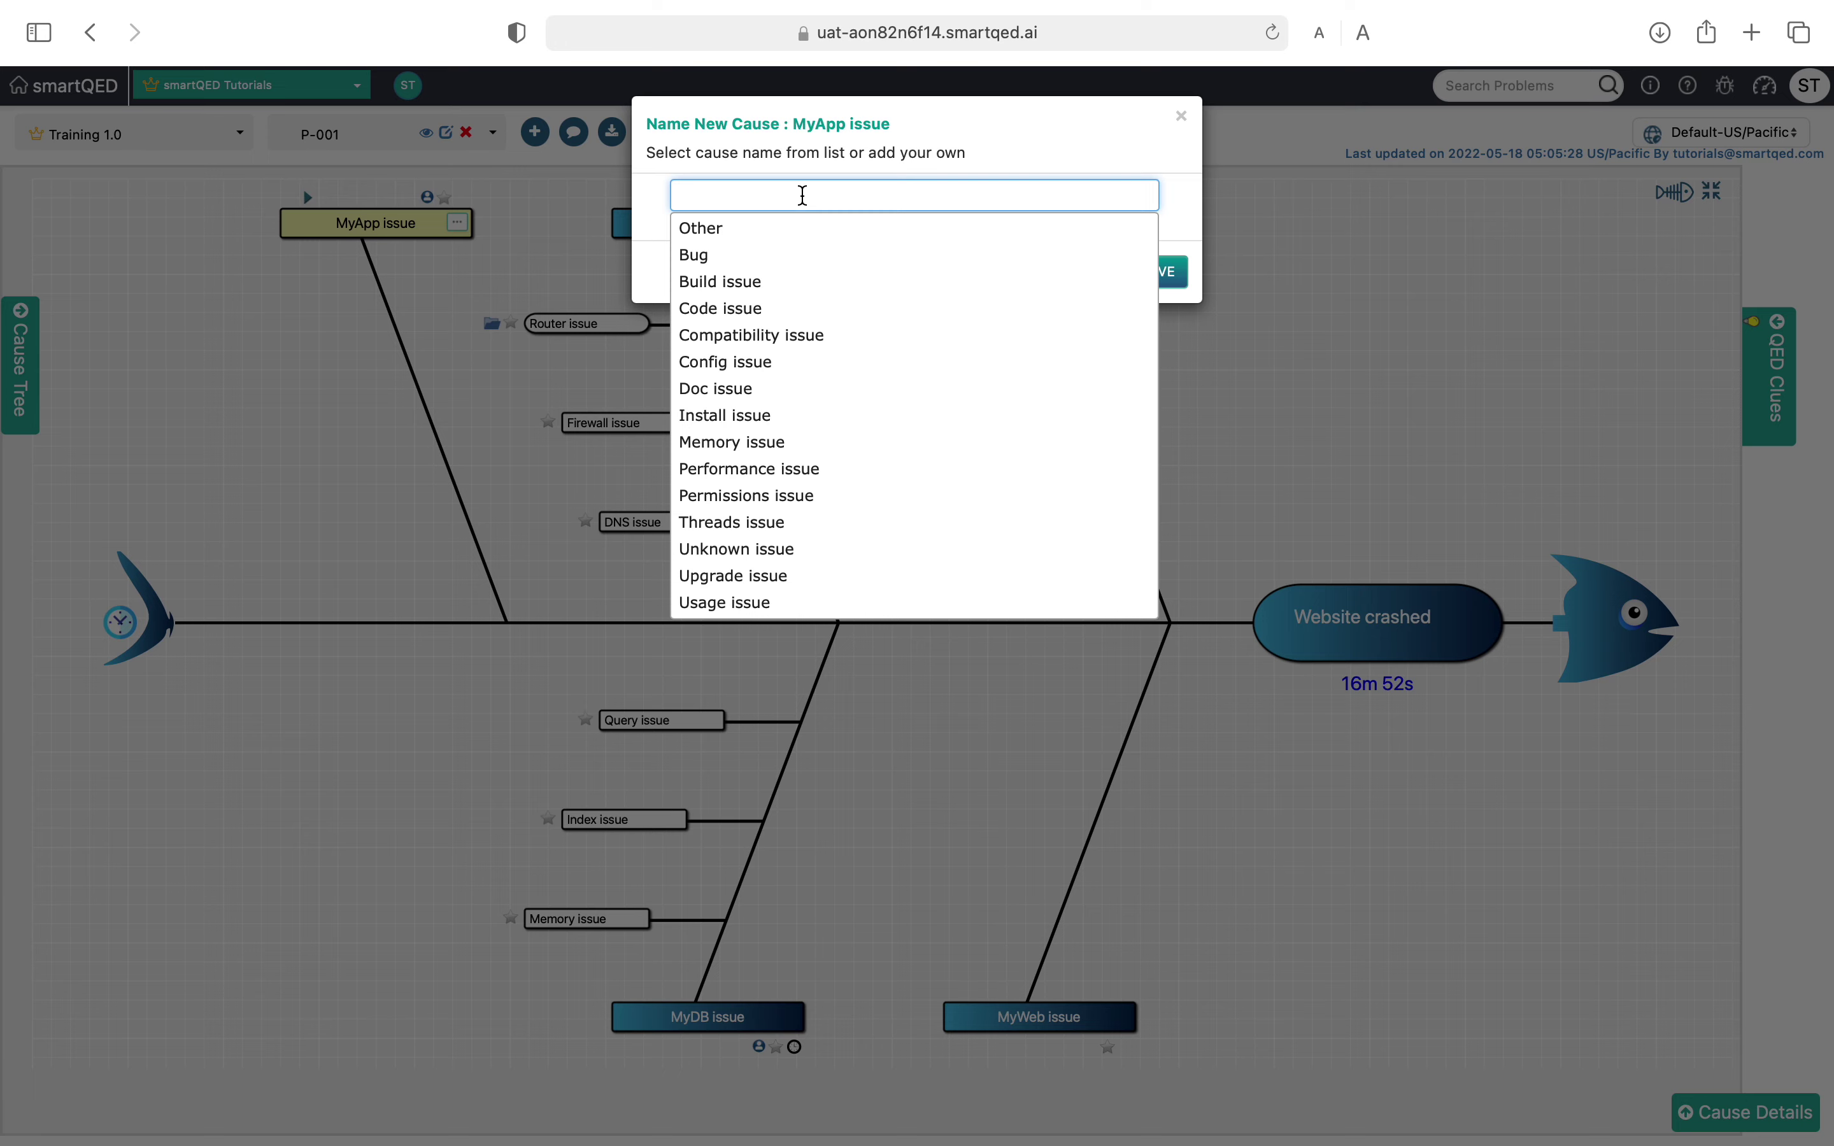
pyautogui.click(764, 307)
pyautogui.click(1172, 274)
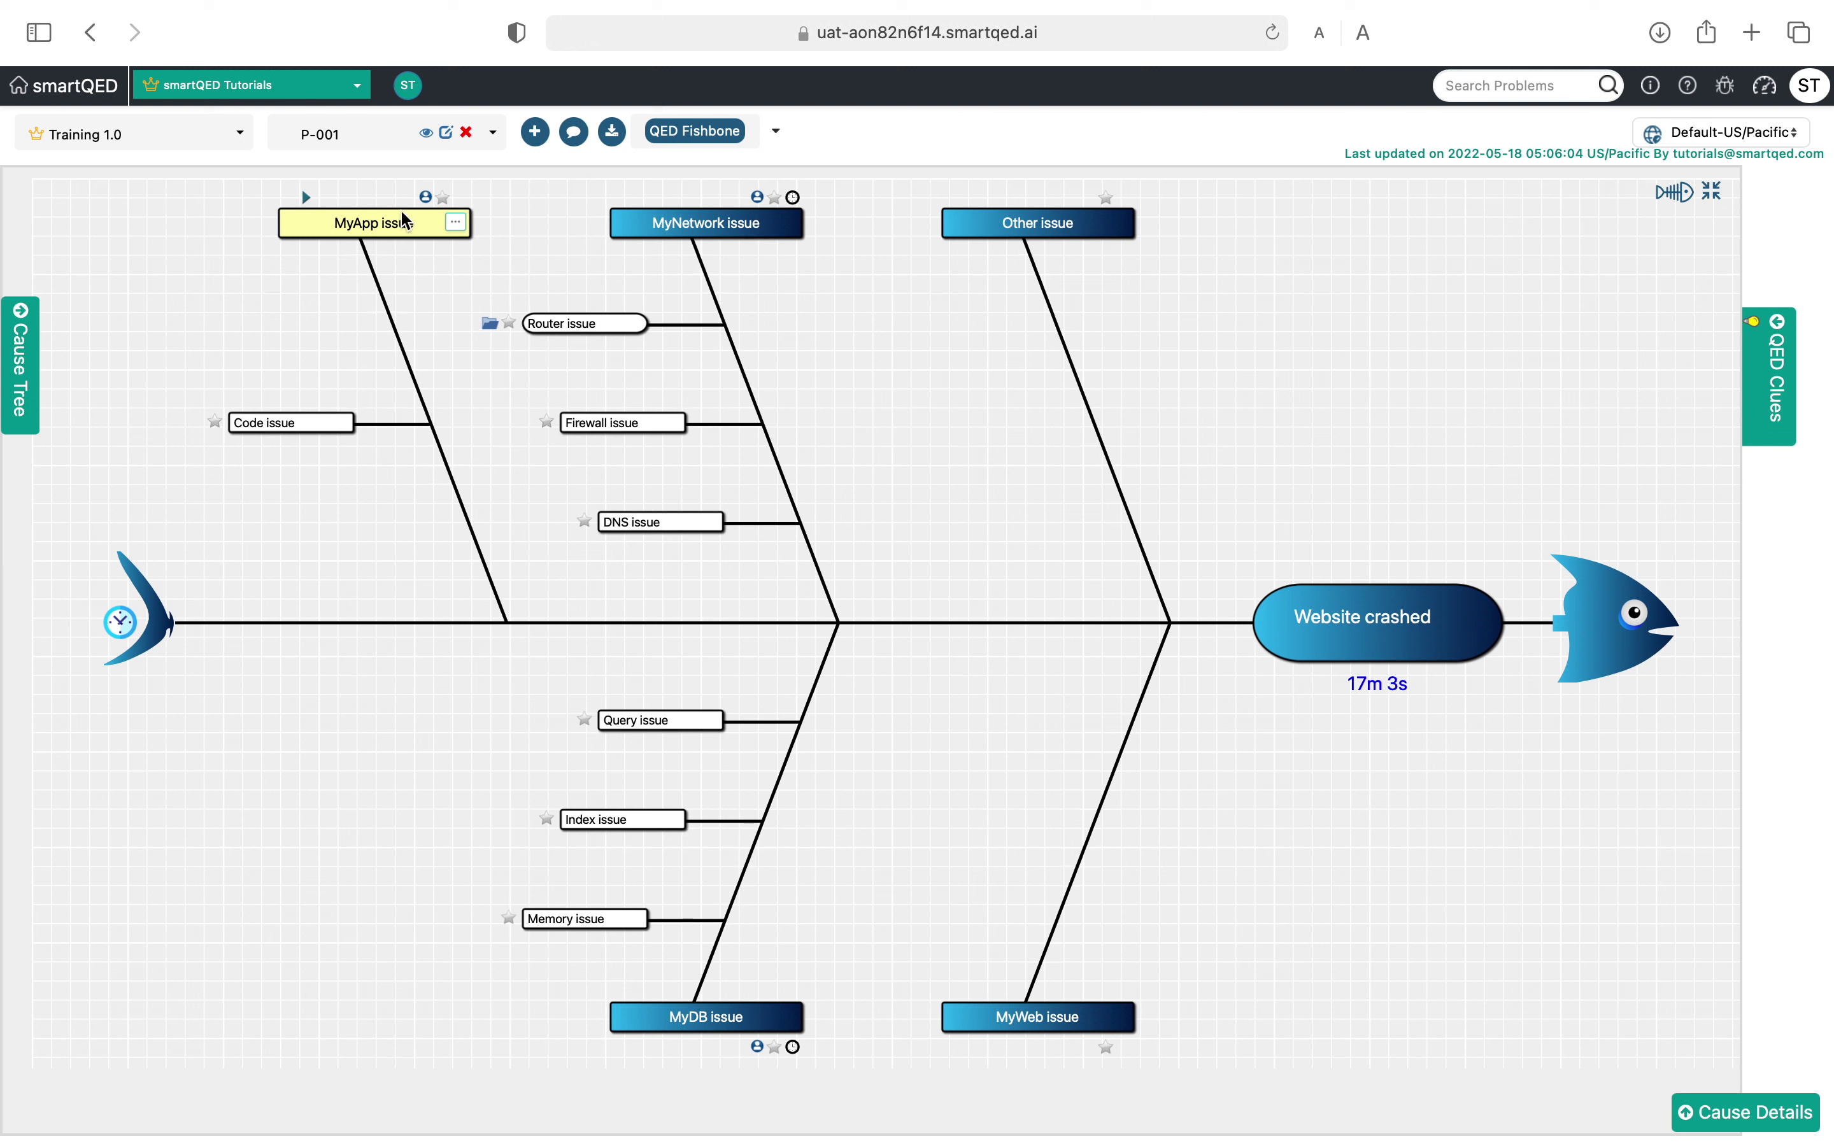
# Step: Add Config issue as a second sub-cause under MyApp issue
pyautogui.click(456, 222)
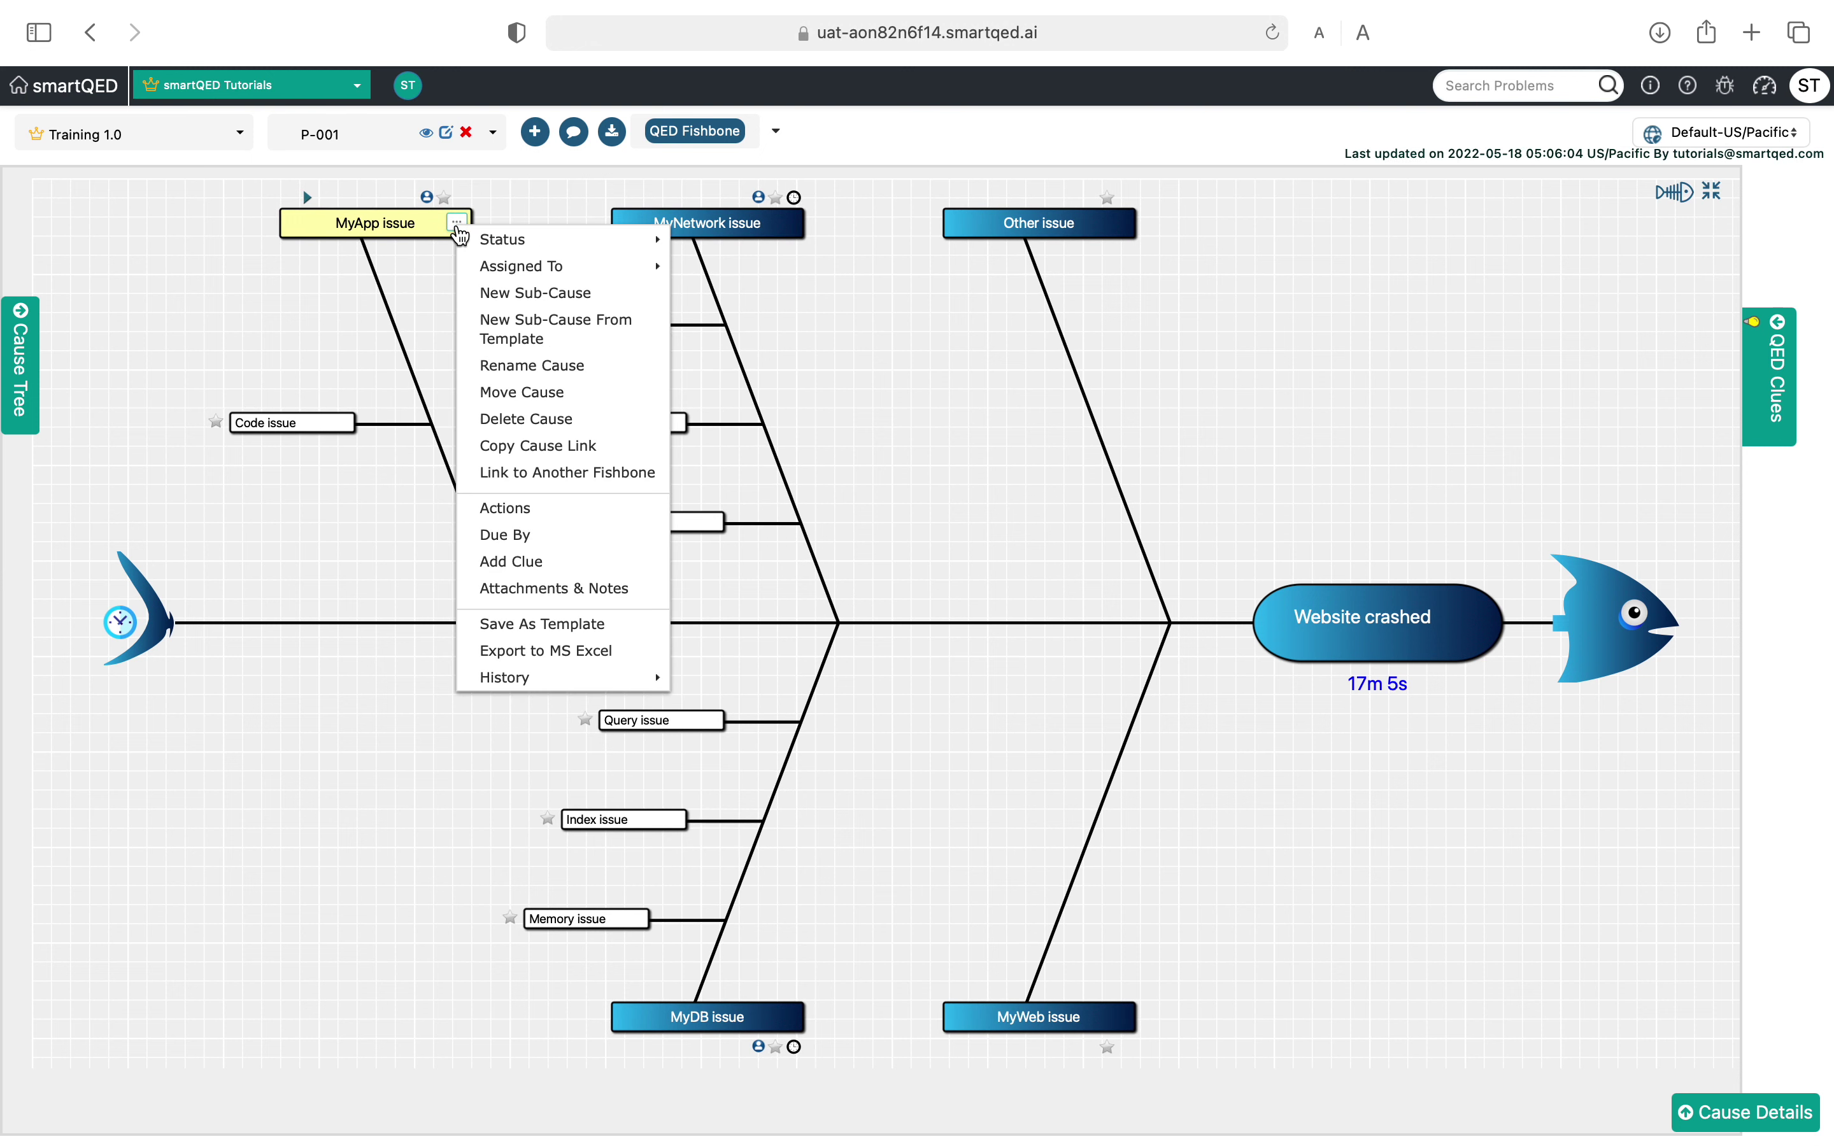
pyautogui.click(506, 295)
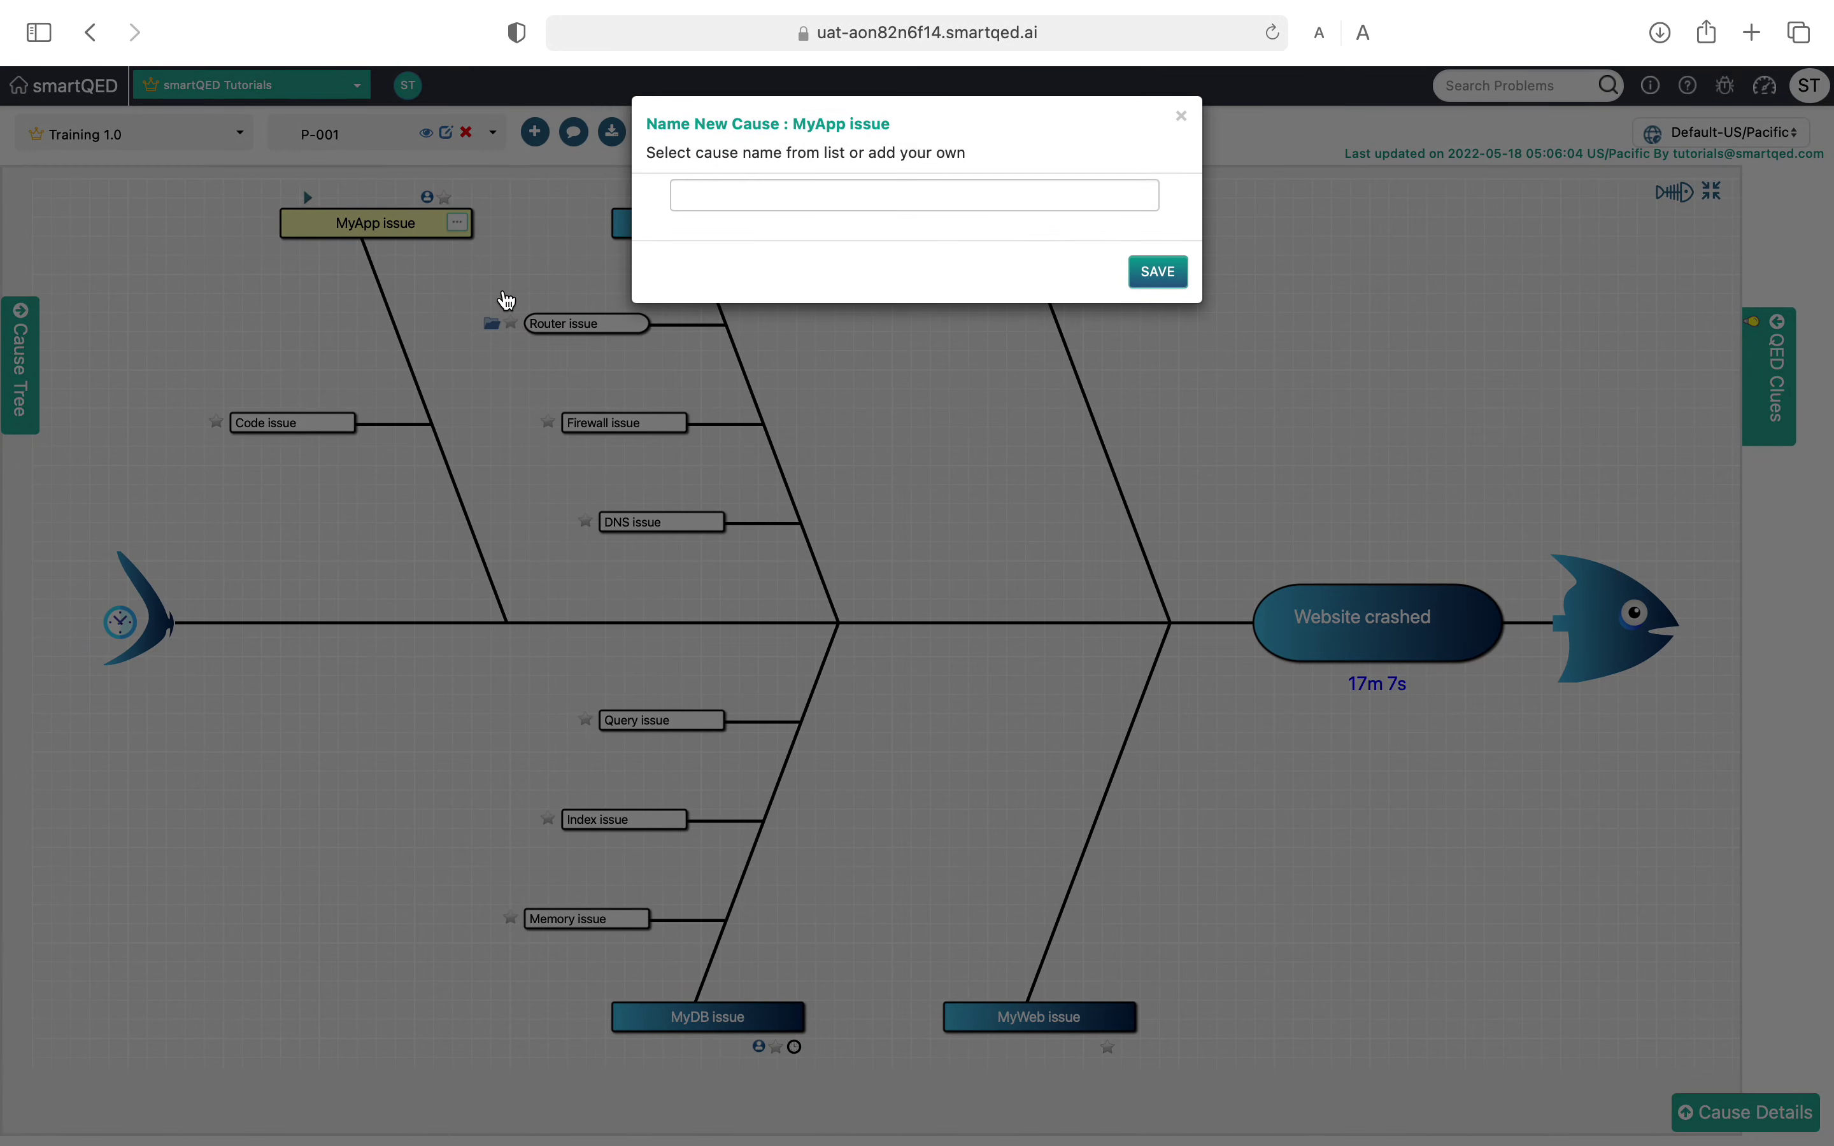
pyautogui.click(769, 194)
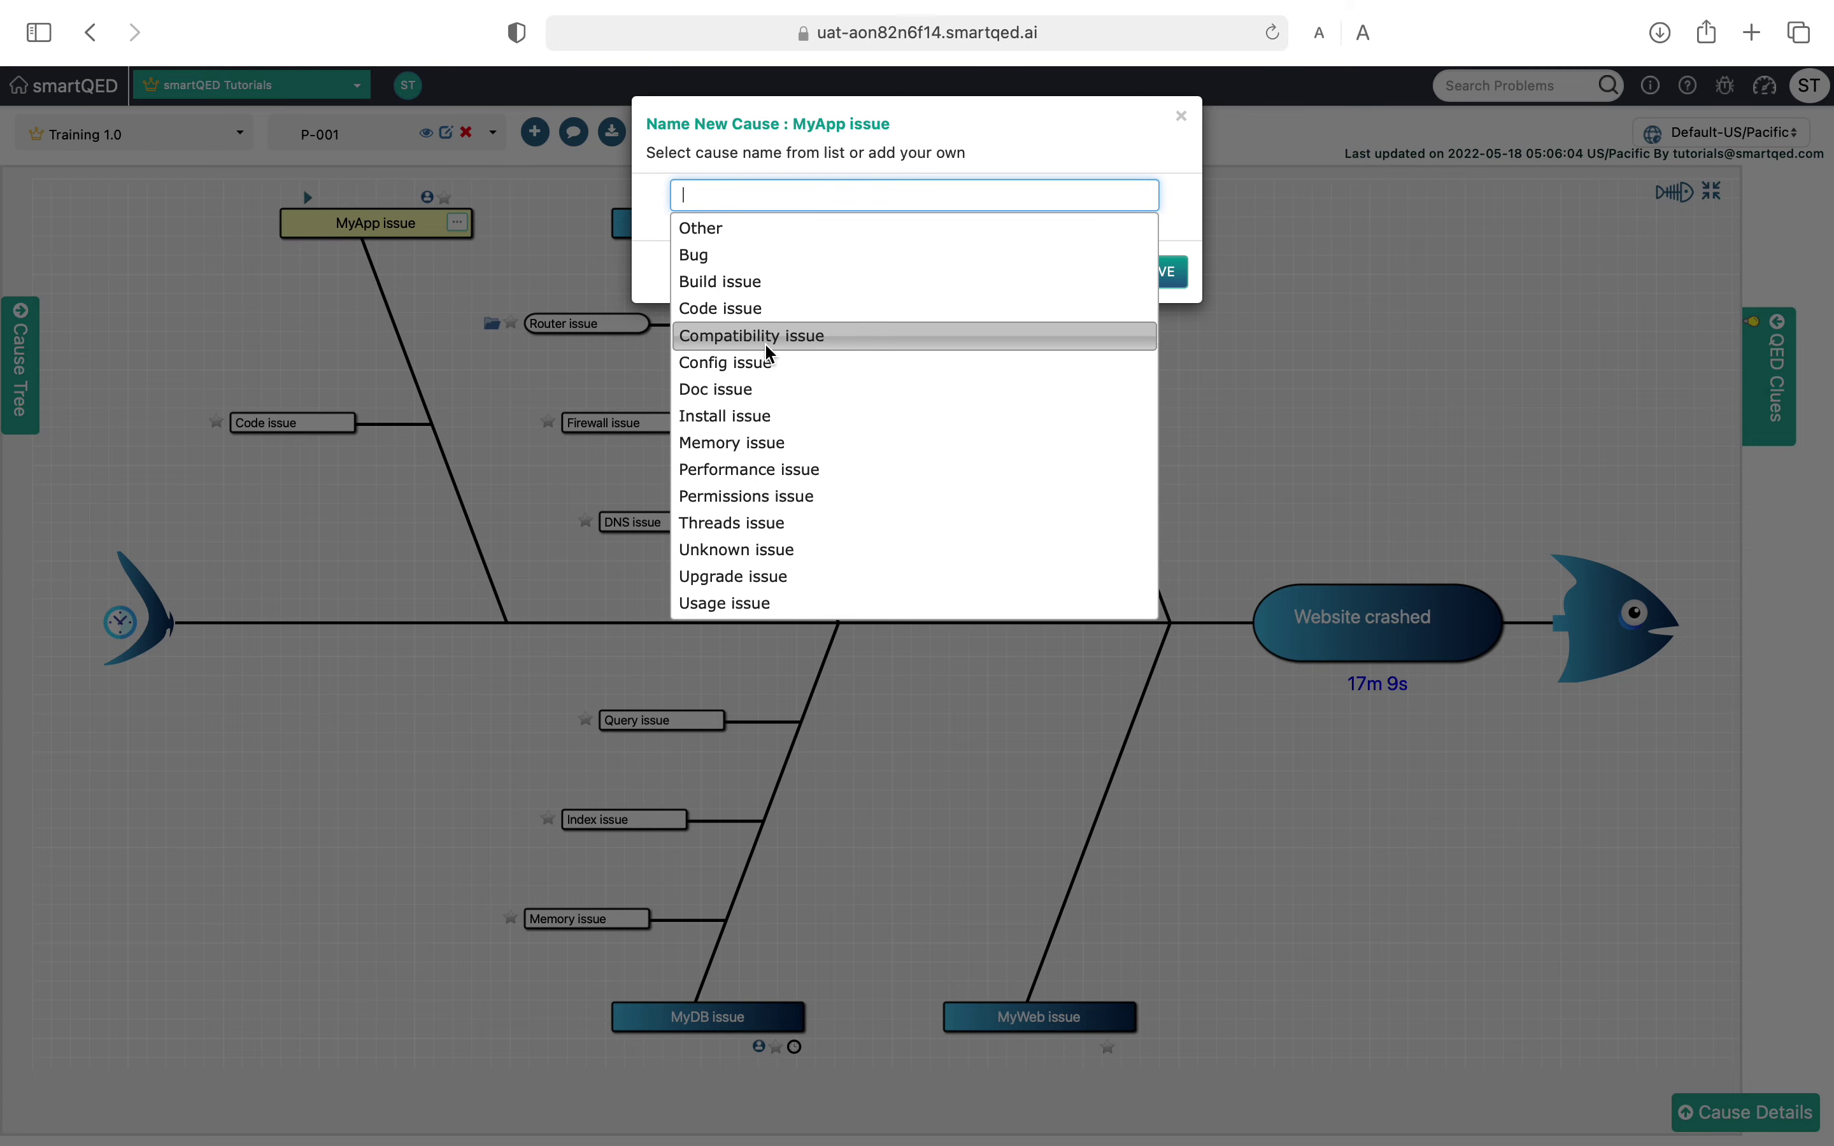
pyautogui.click(766, 363)
pyautogui.click(1163, 274)
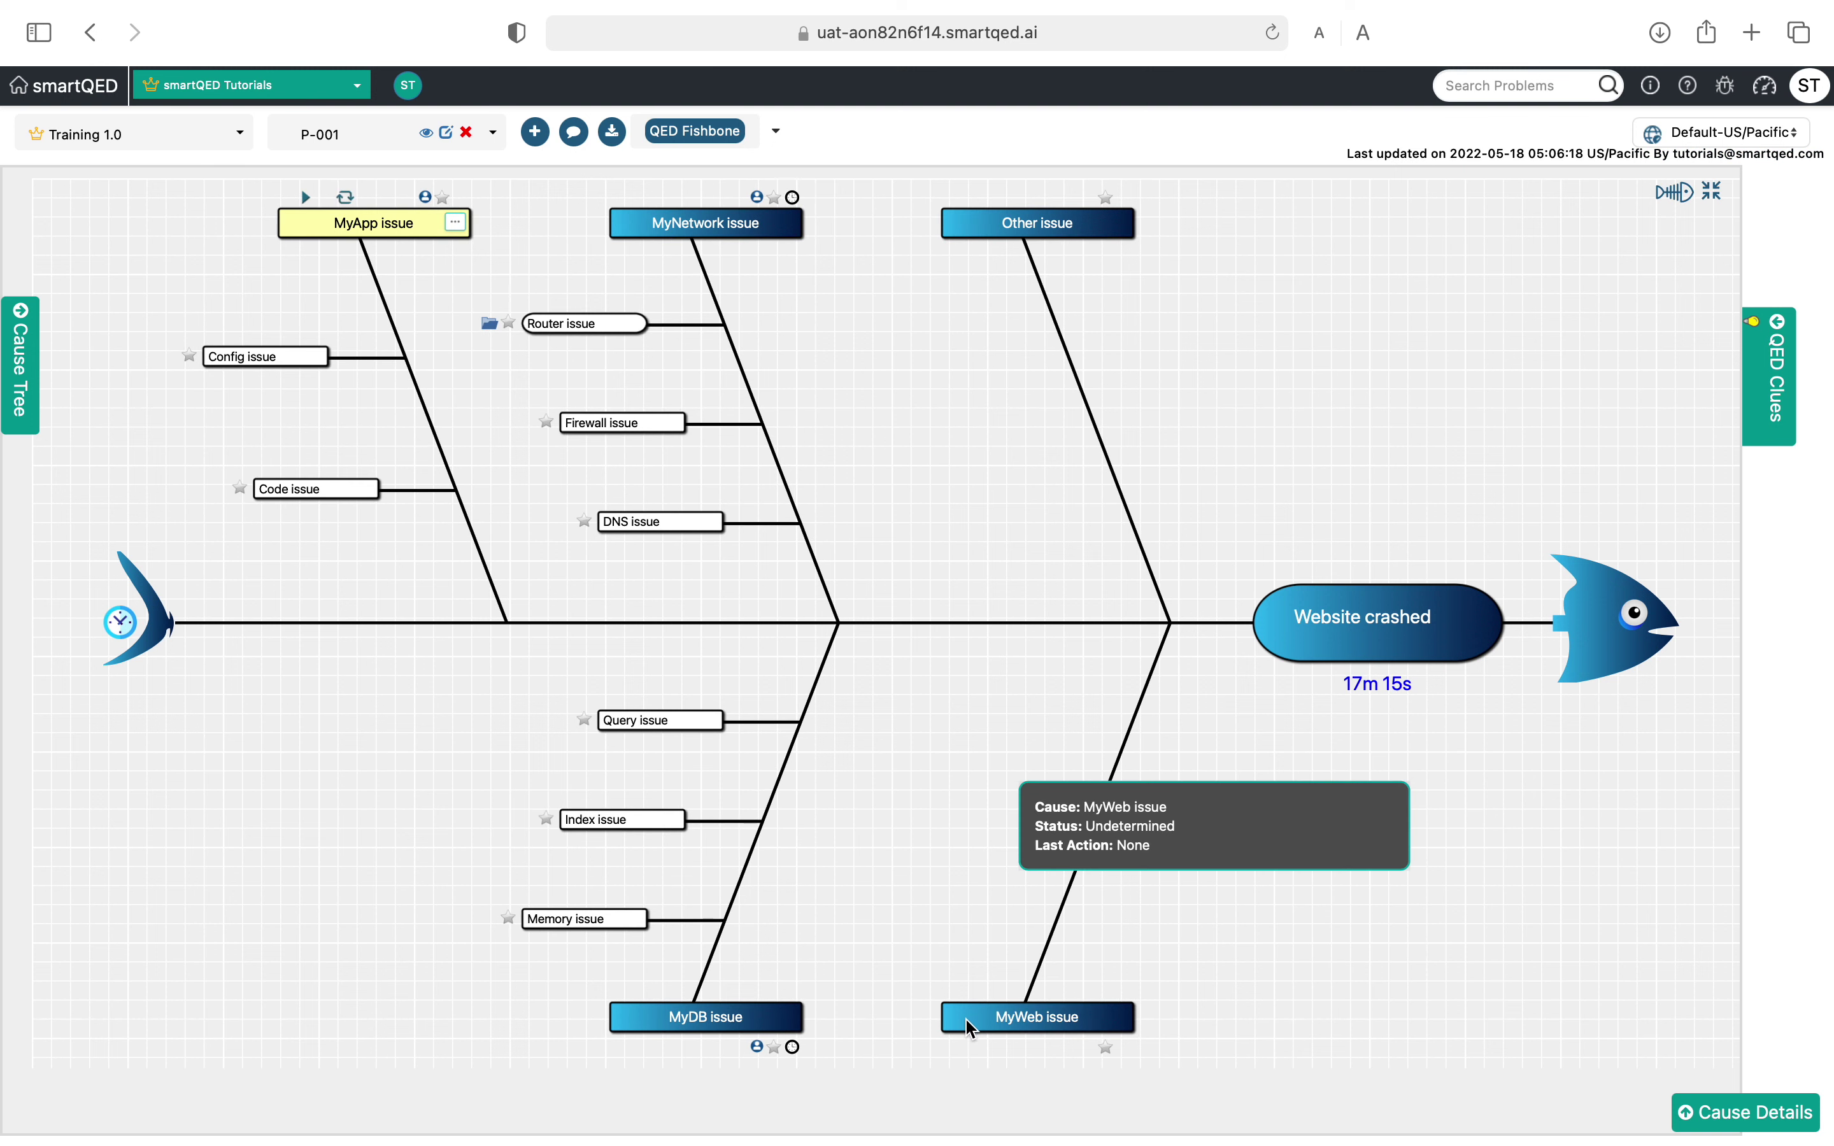
# Step: Add Config issue as a sub-cause under the MyWeb issue category
pyautogui.click(1109, 1017)
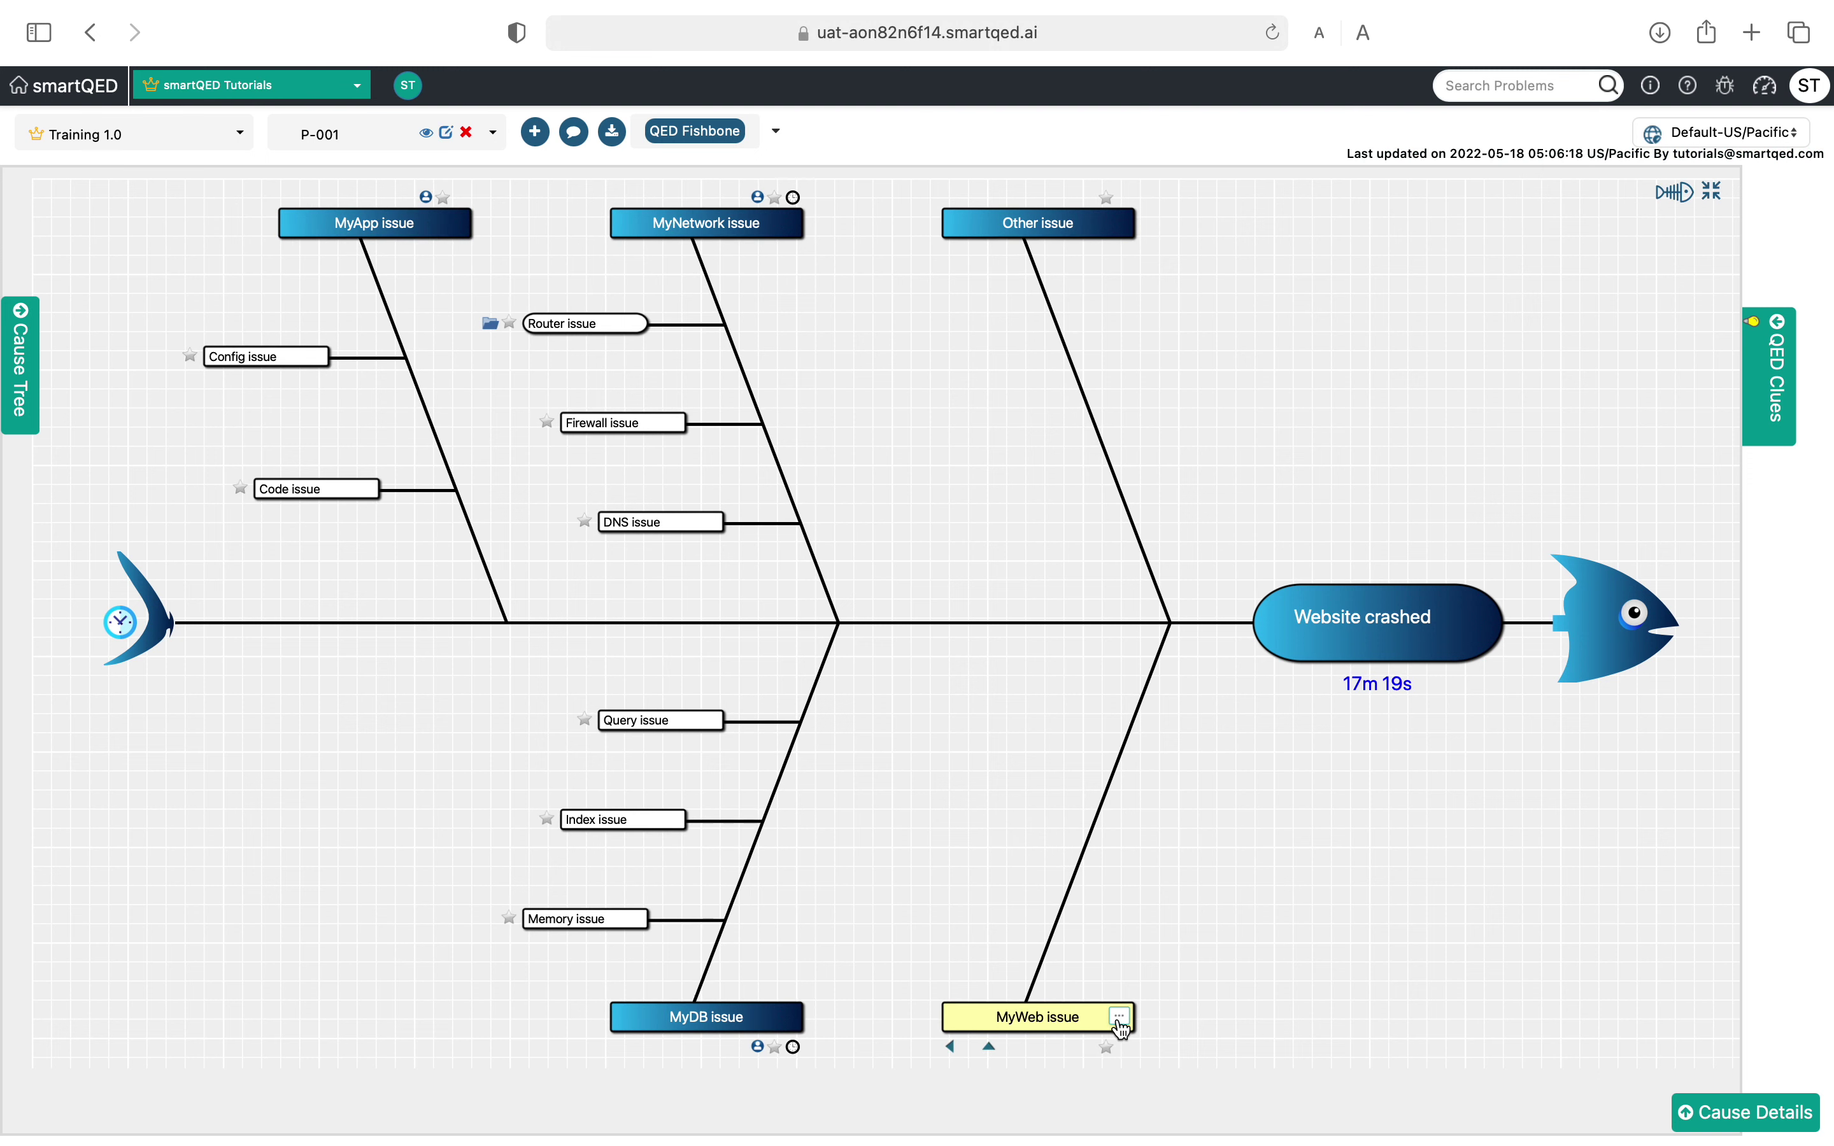
pyautogui.click(1120, 1020)
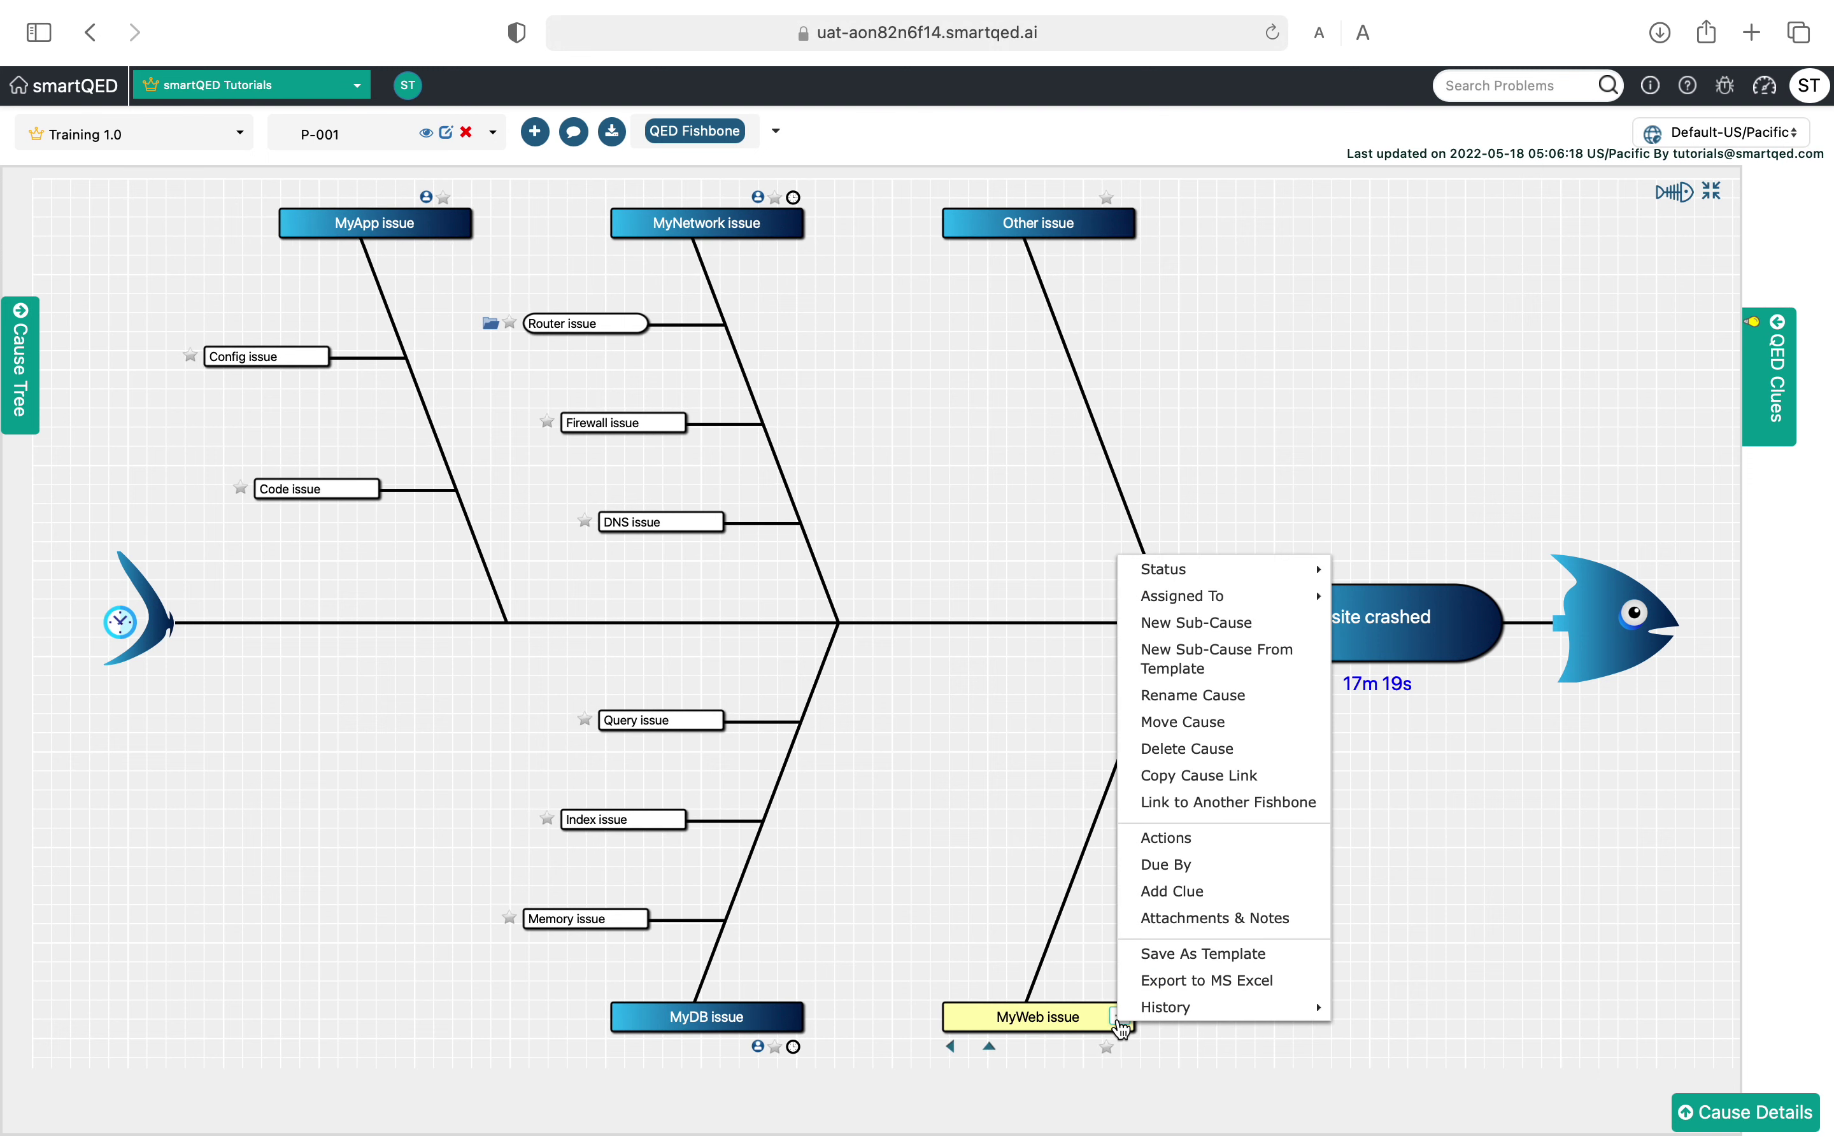
pyautogui.click(1187, 632)
pyautogui.click(1105, 195)
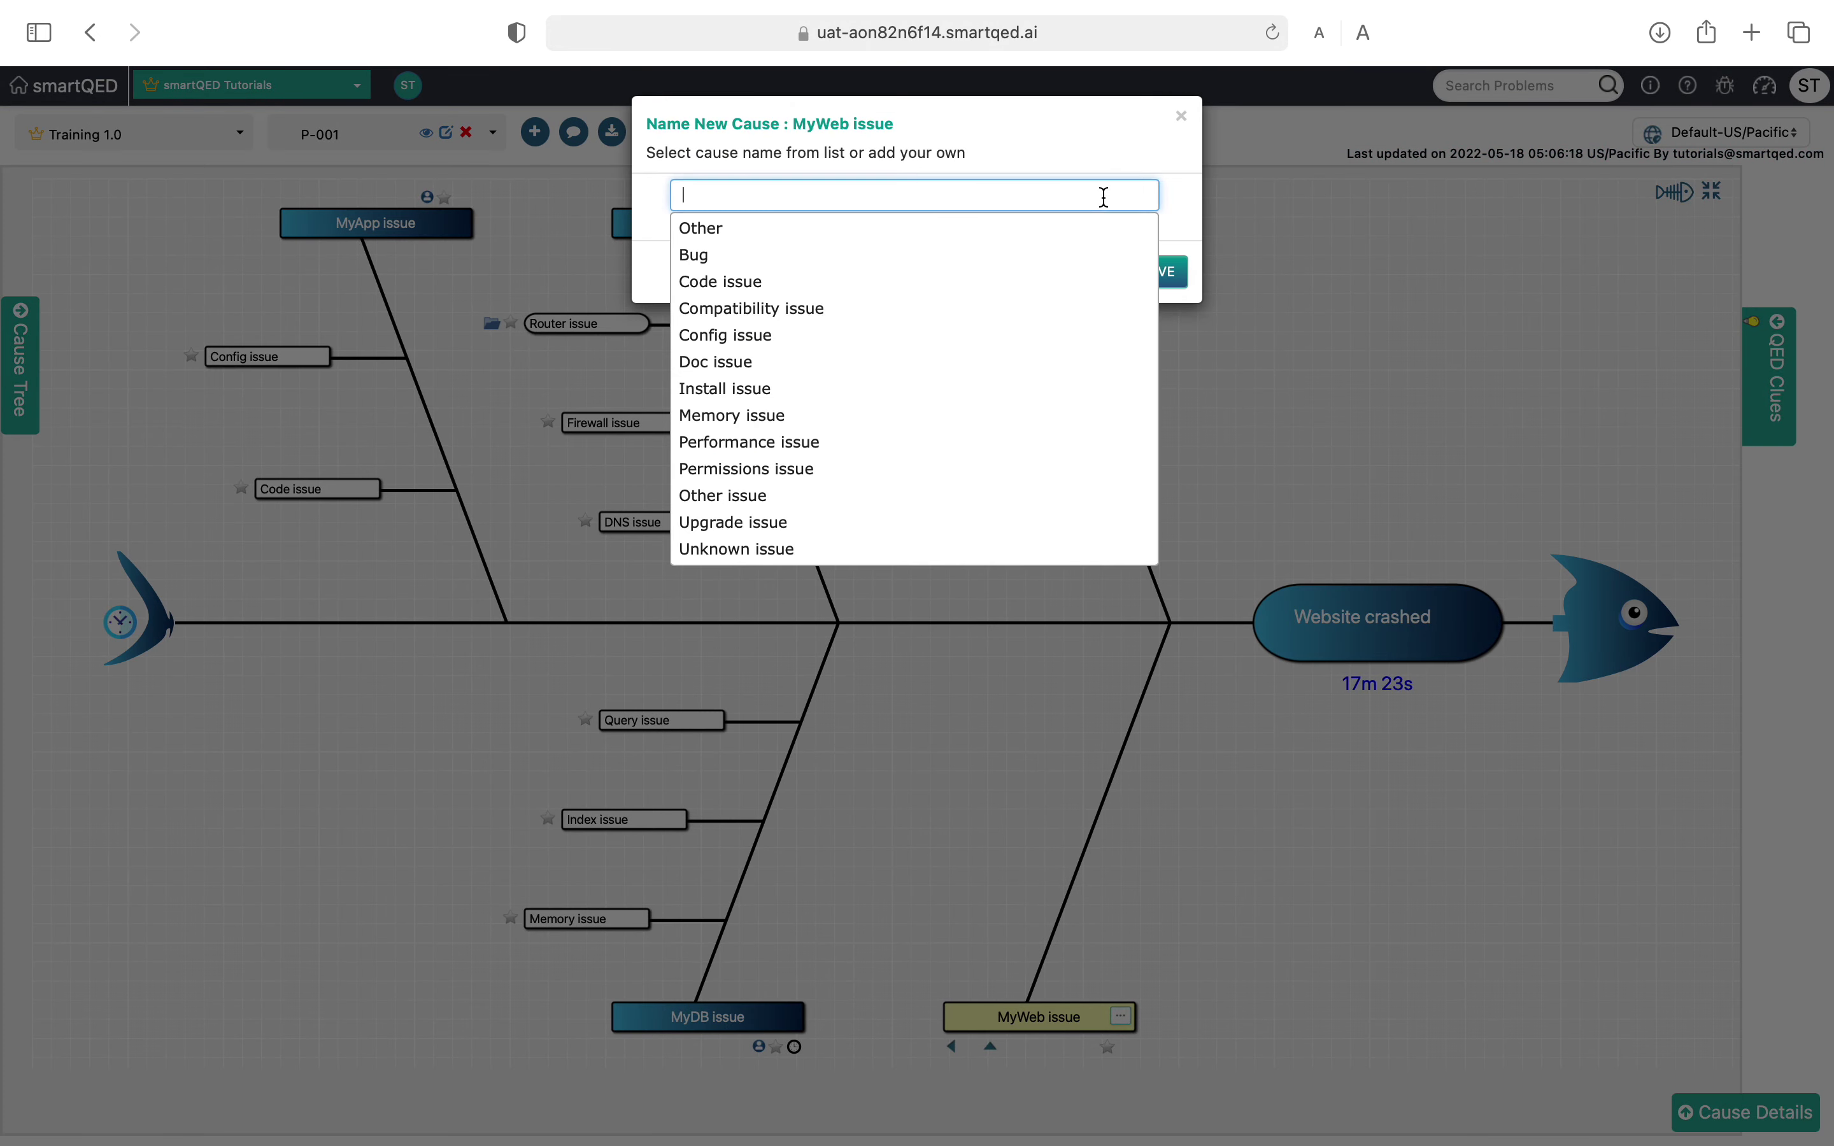
pyautogui.click(893, 343)
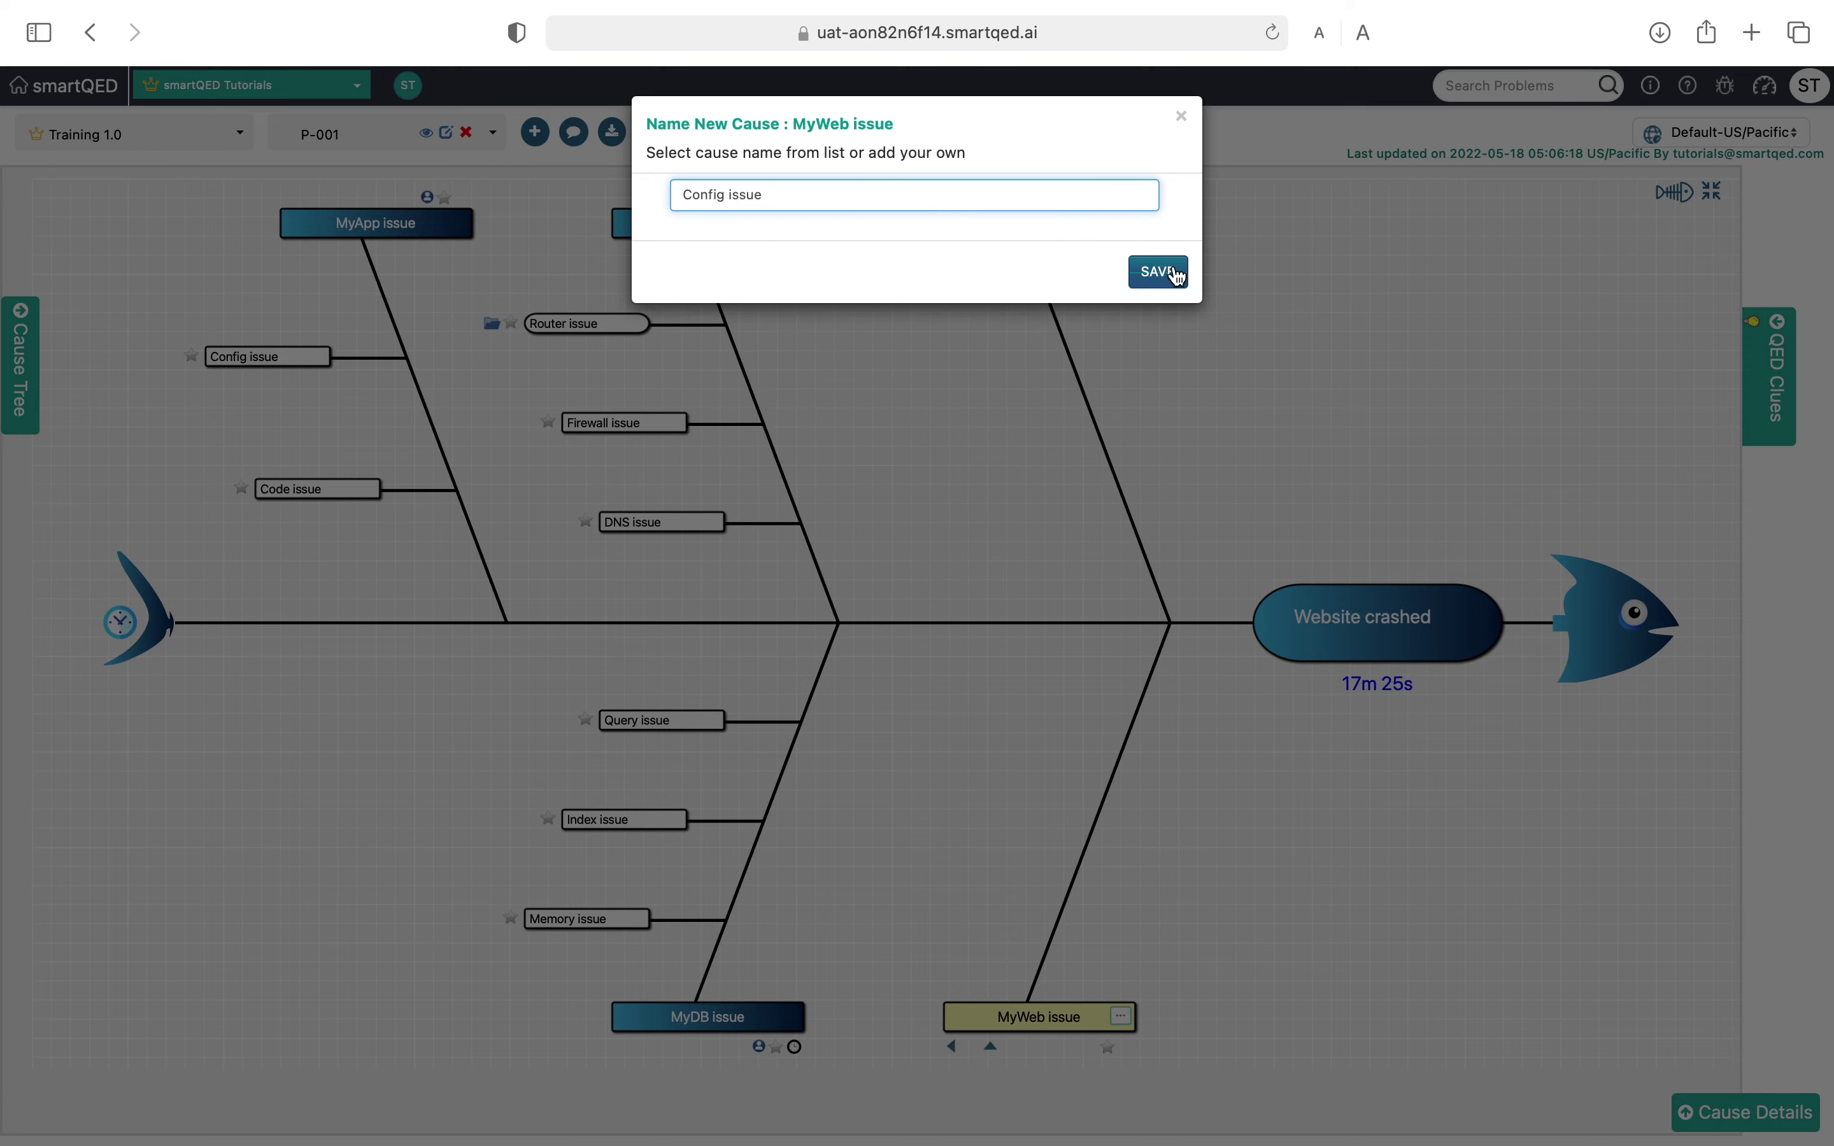
pyautogui.click(1177, 276)
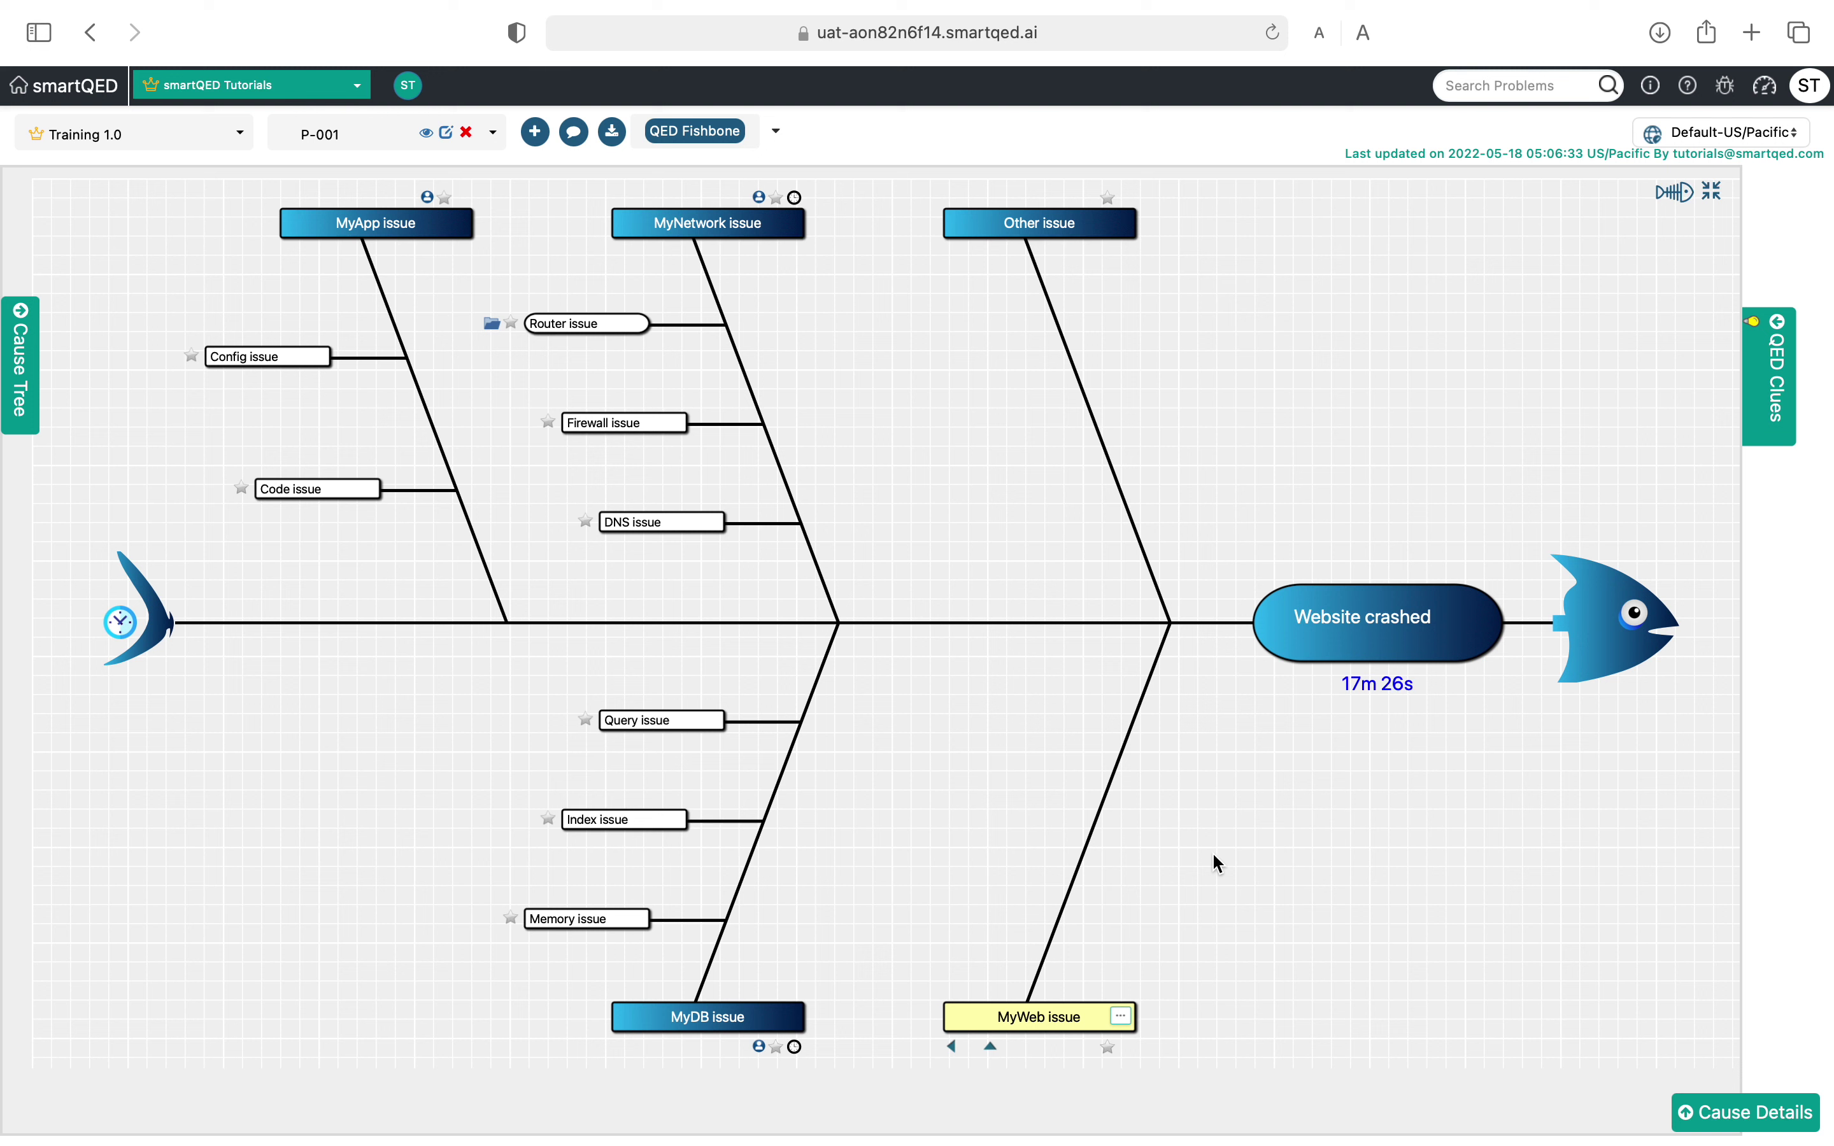
# Step: Add a custom Overload issue sub-cause under MyWeb issue
pyautogui.click(1121, 1024)
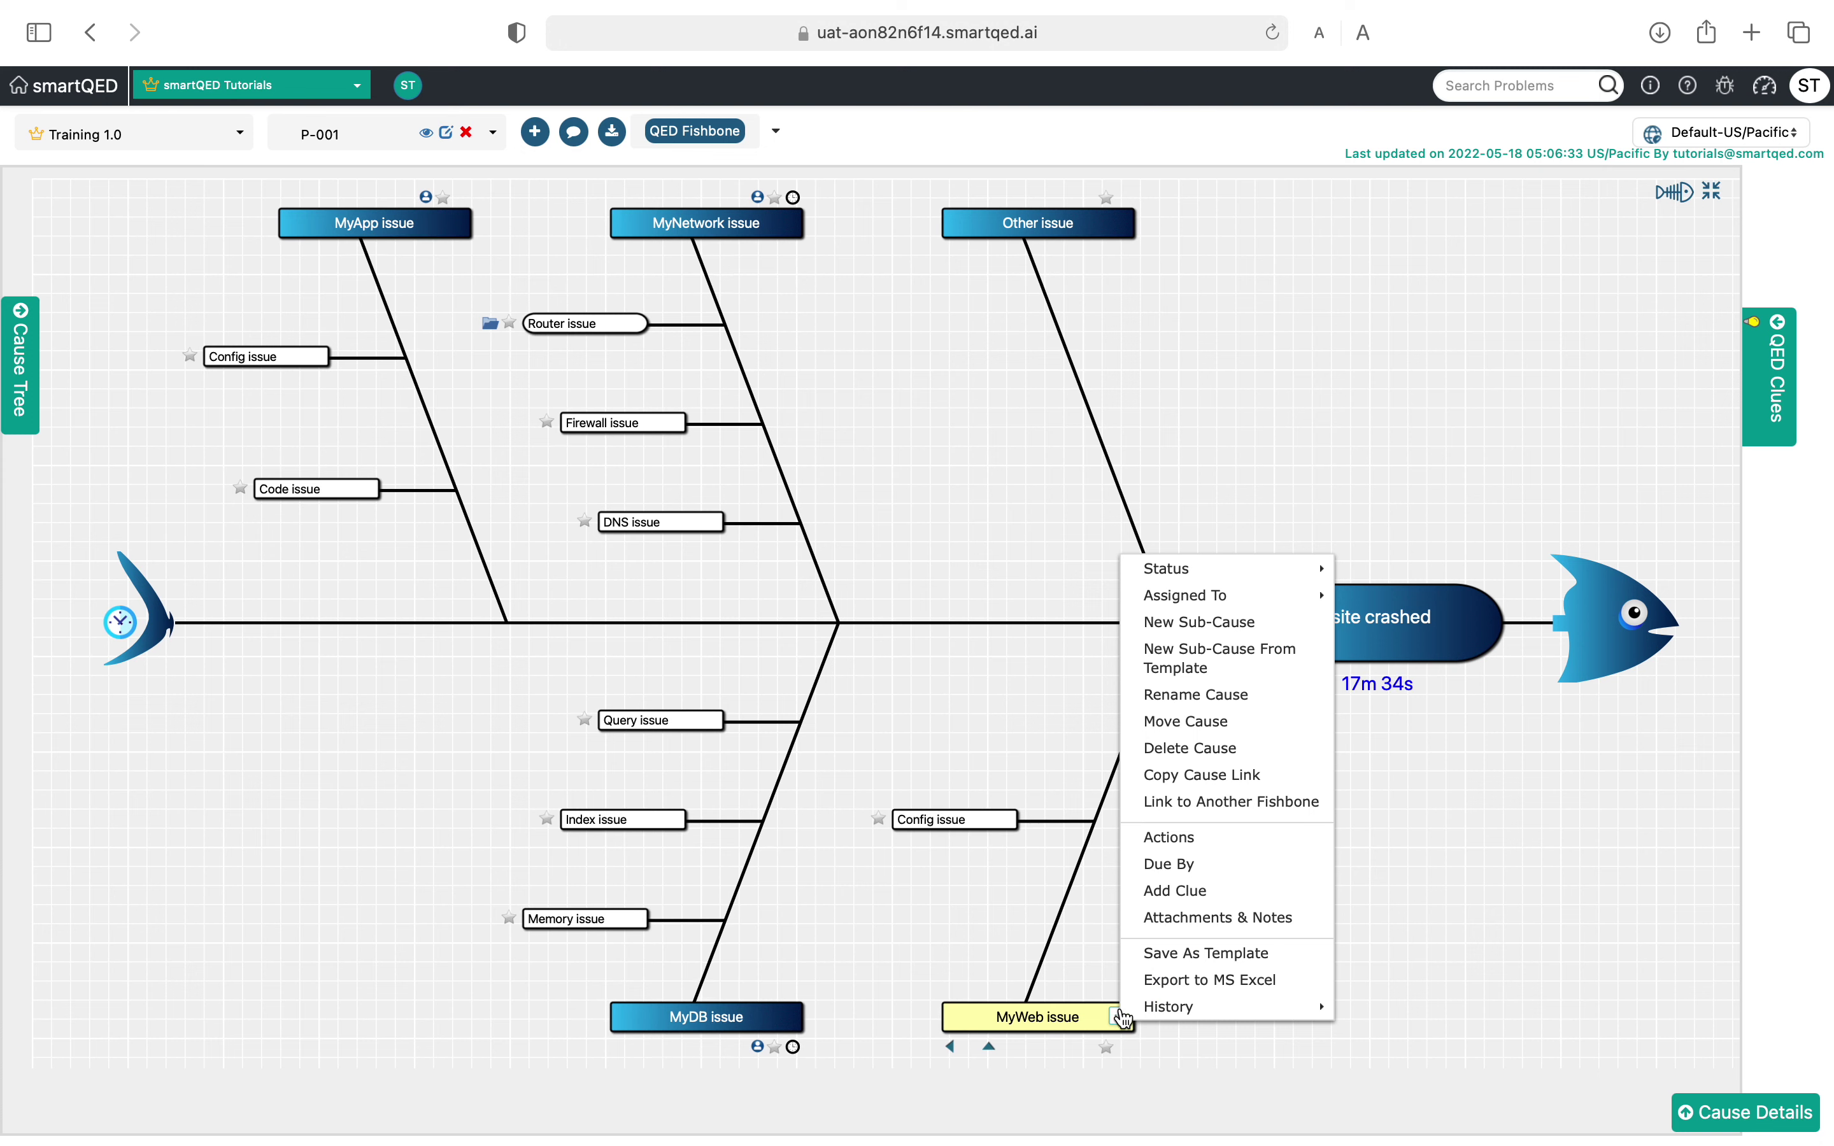
pyautogui.click(1197, 626)
pyautogui.click(1077, 194)
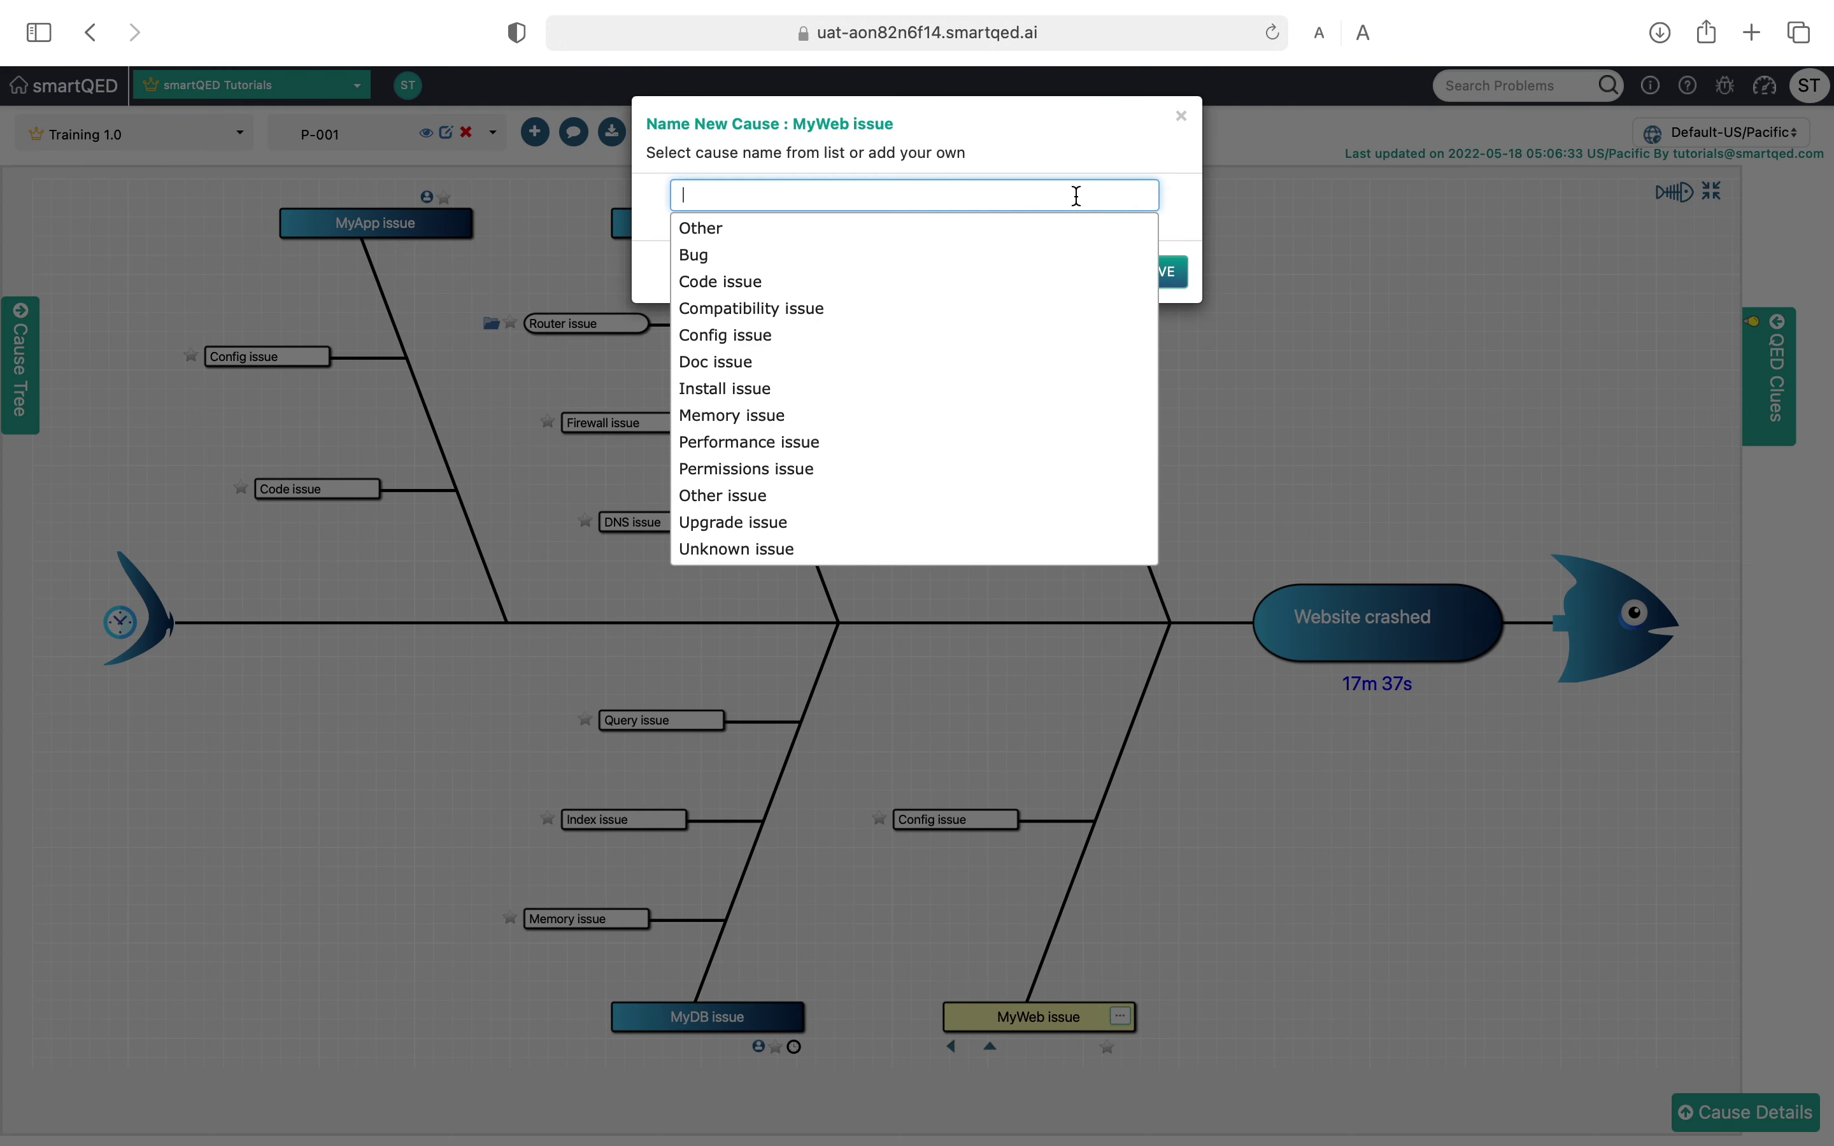
pyautogui.write('Ov')
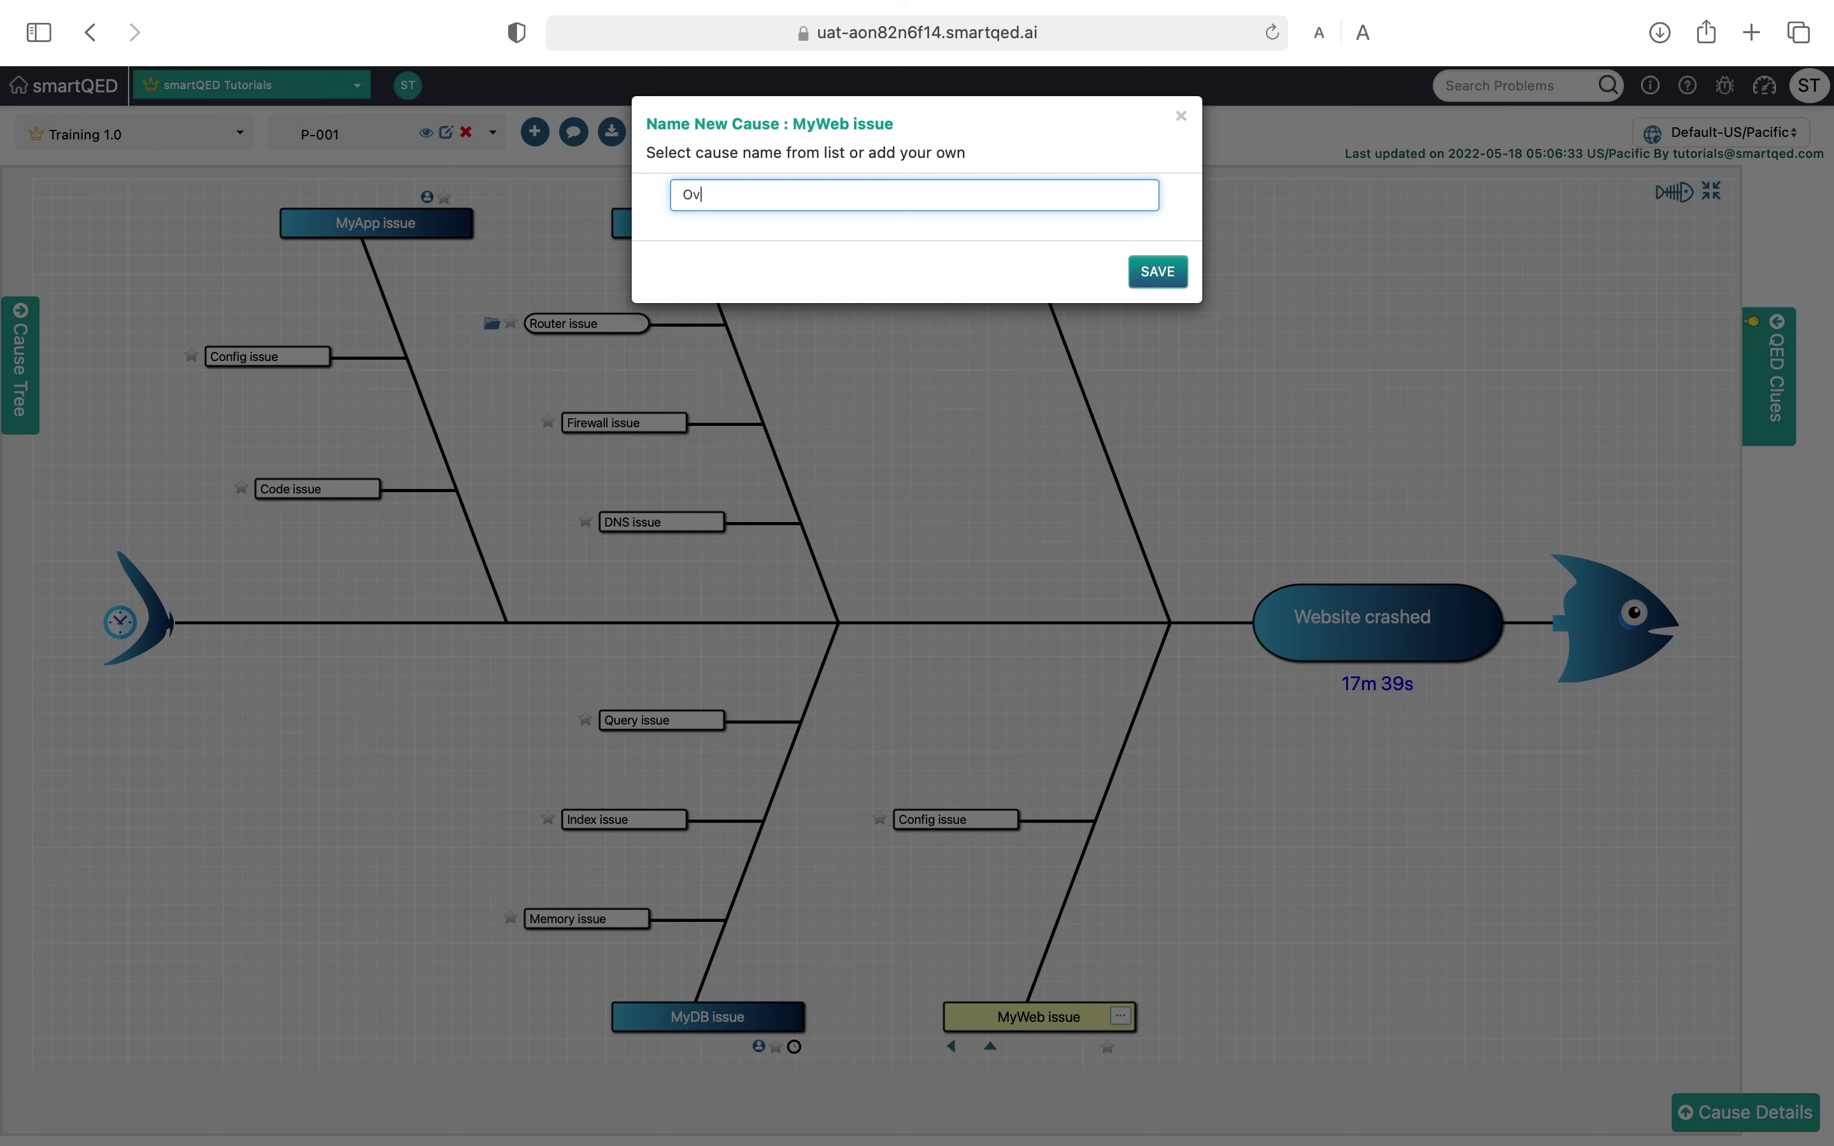
pyautogui.write('erload issue')
pyautogui.press('Return')
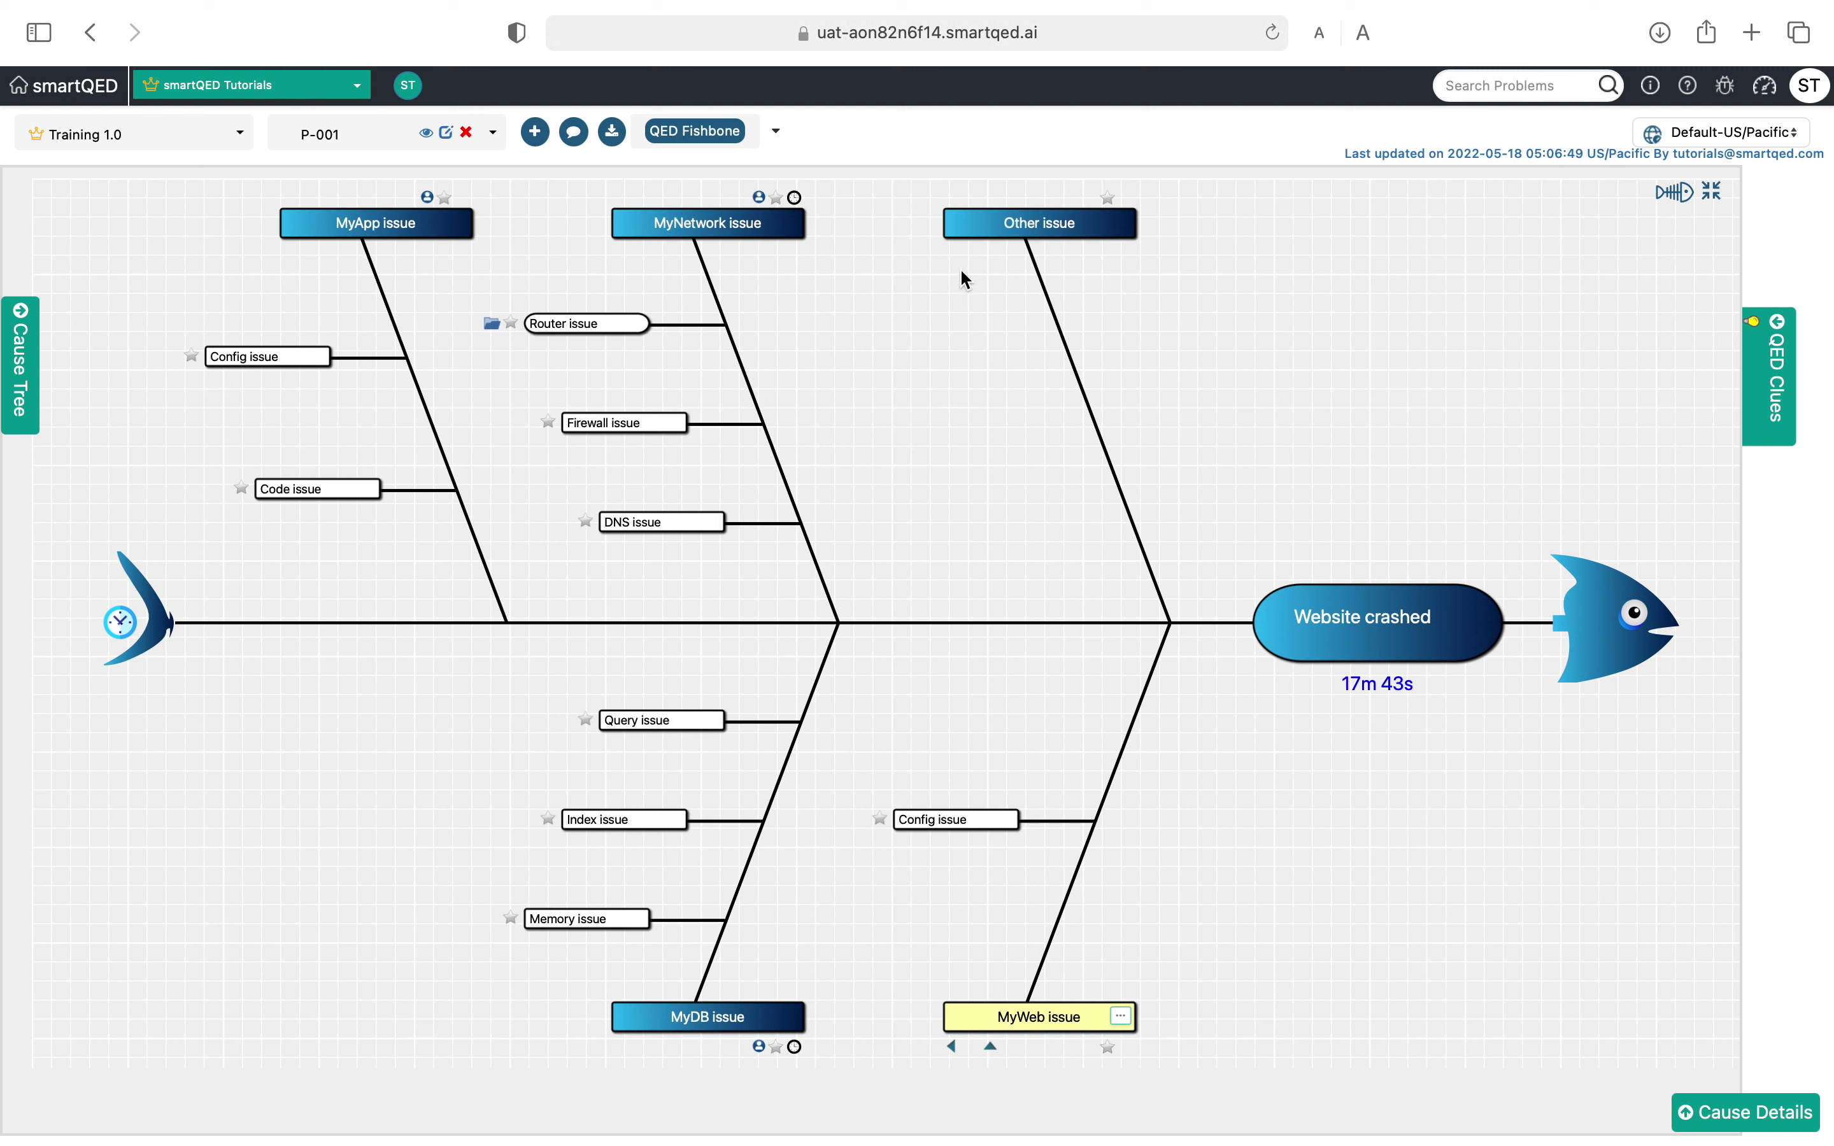
pyautogui.click(976, 235)
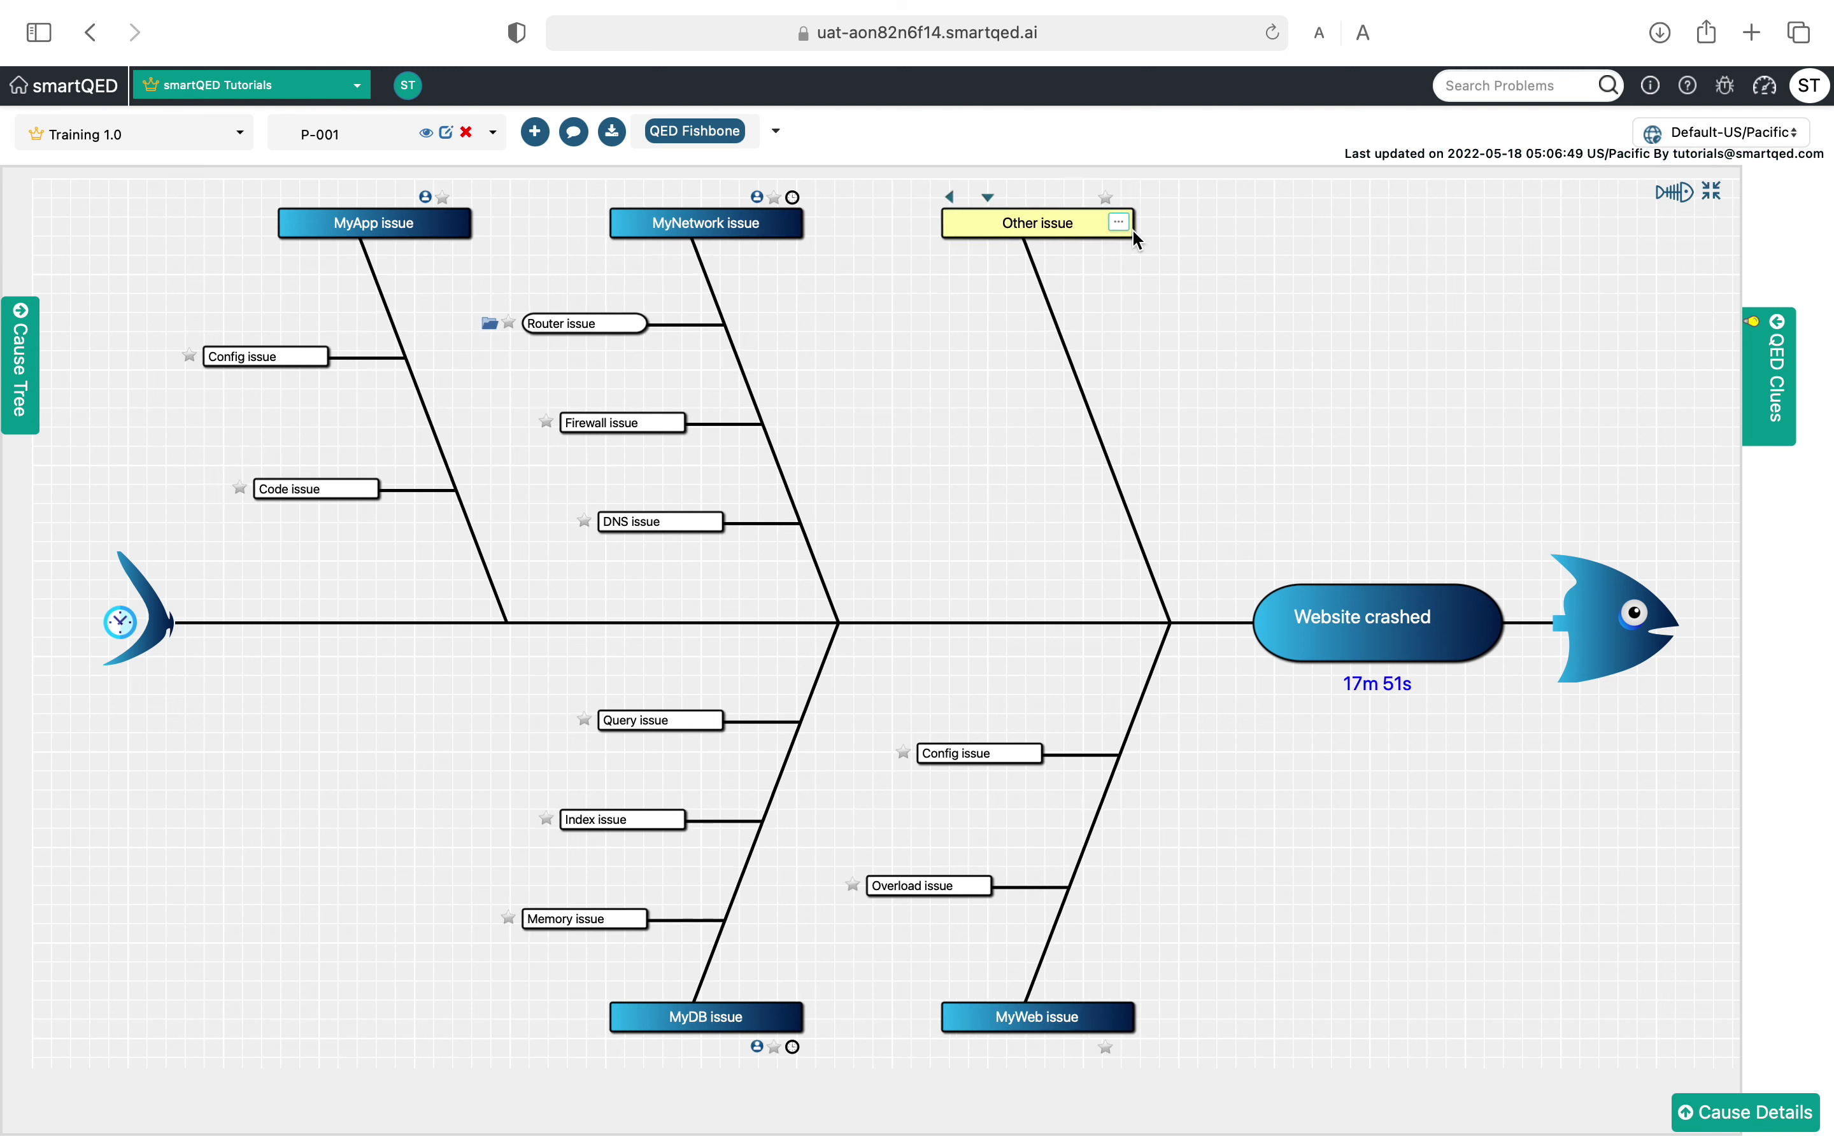
# Step: Delete the Other issue category and confirm the deletion
pyautogui.click(1120, 222)
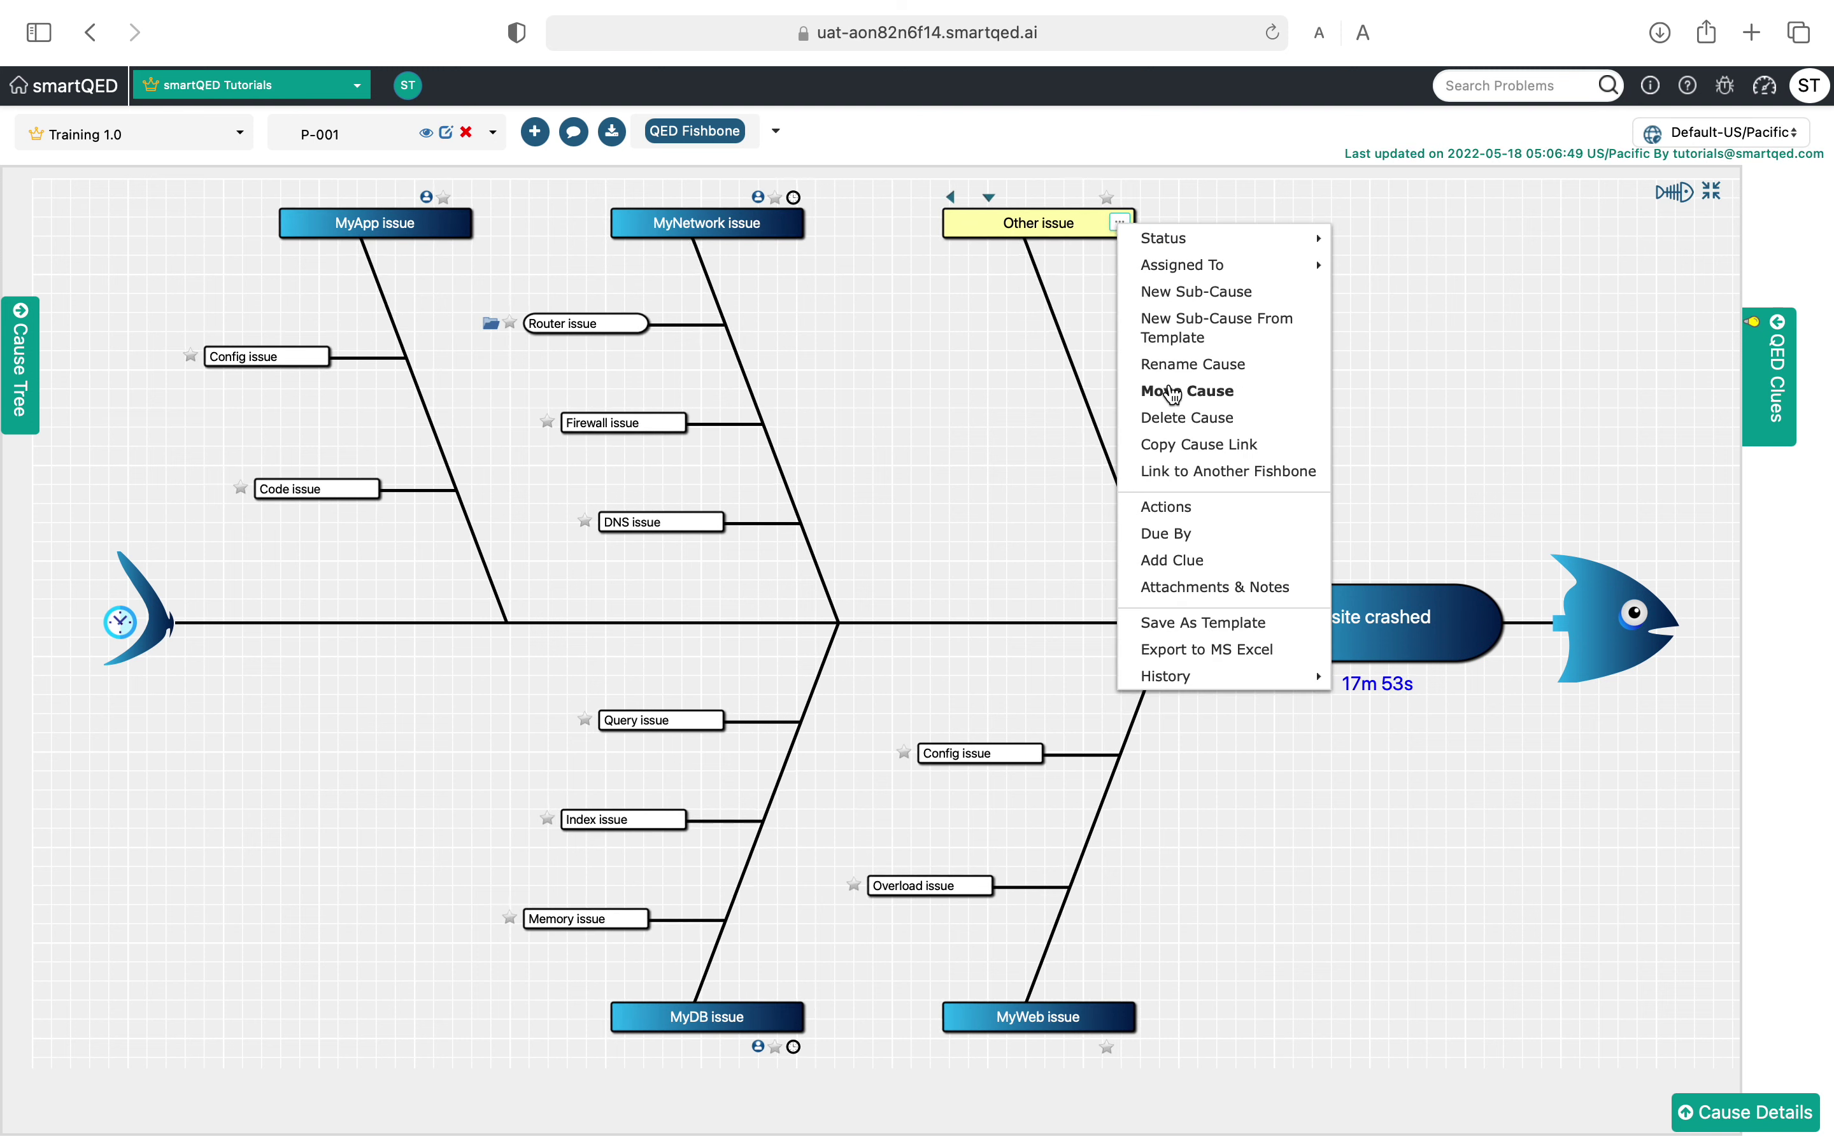
pyautogui.click(1175, 421)
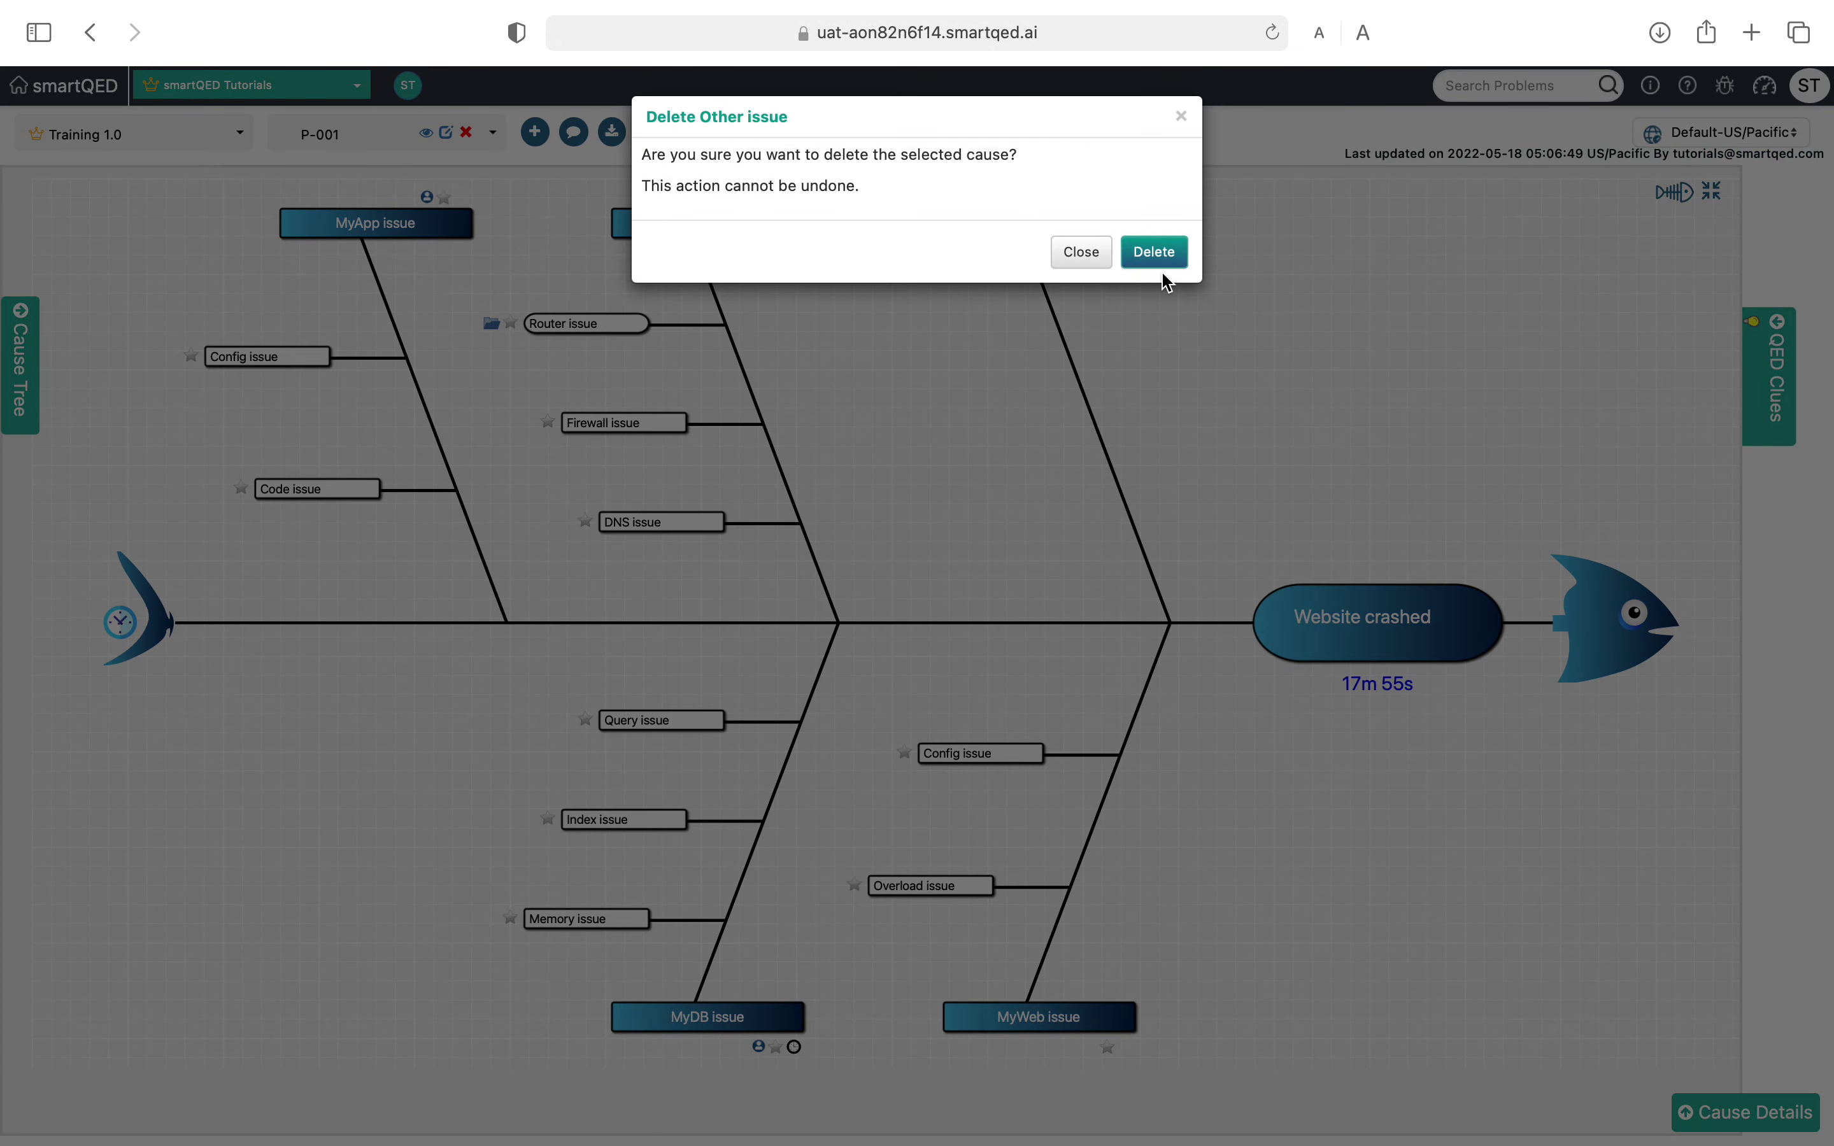
pyautogui.click(1157, 251)
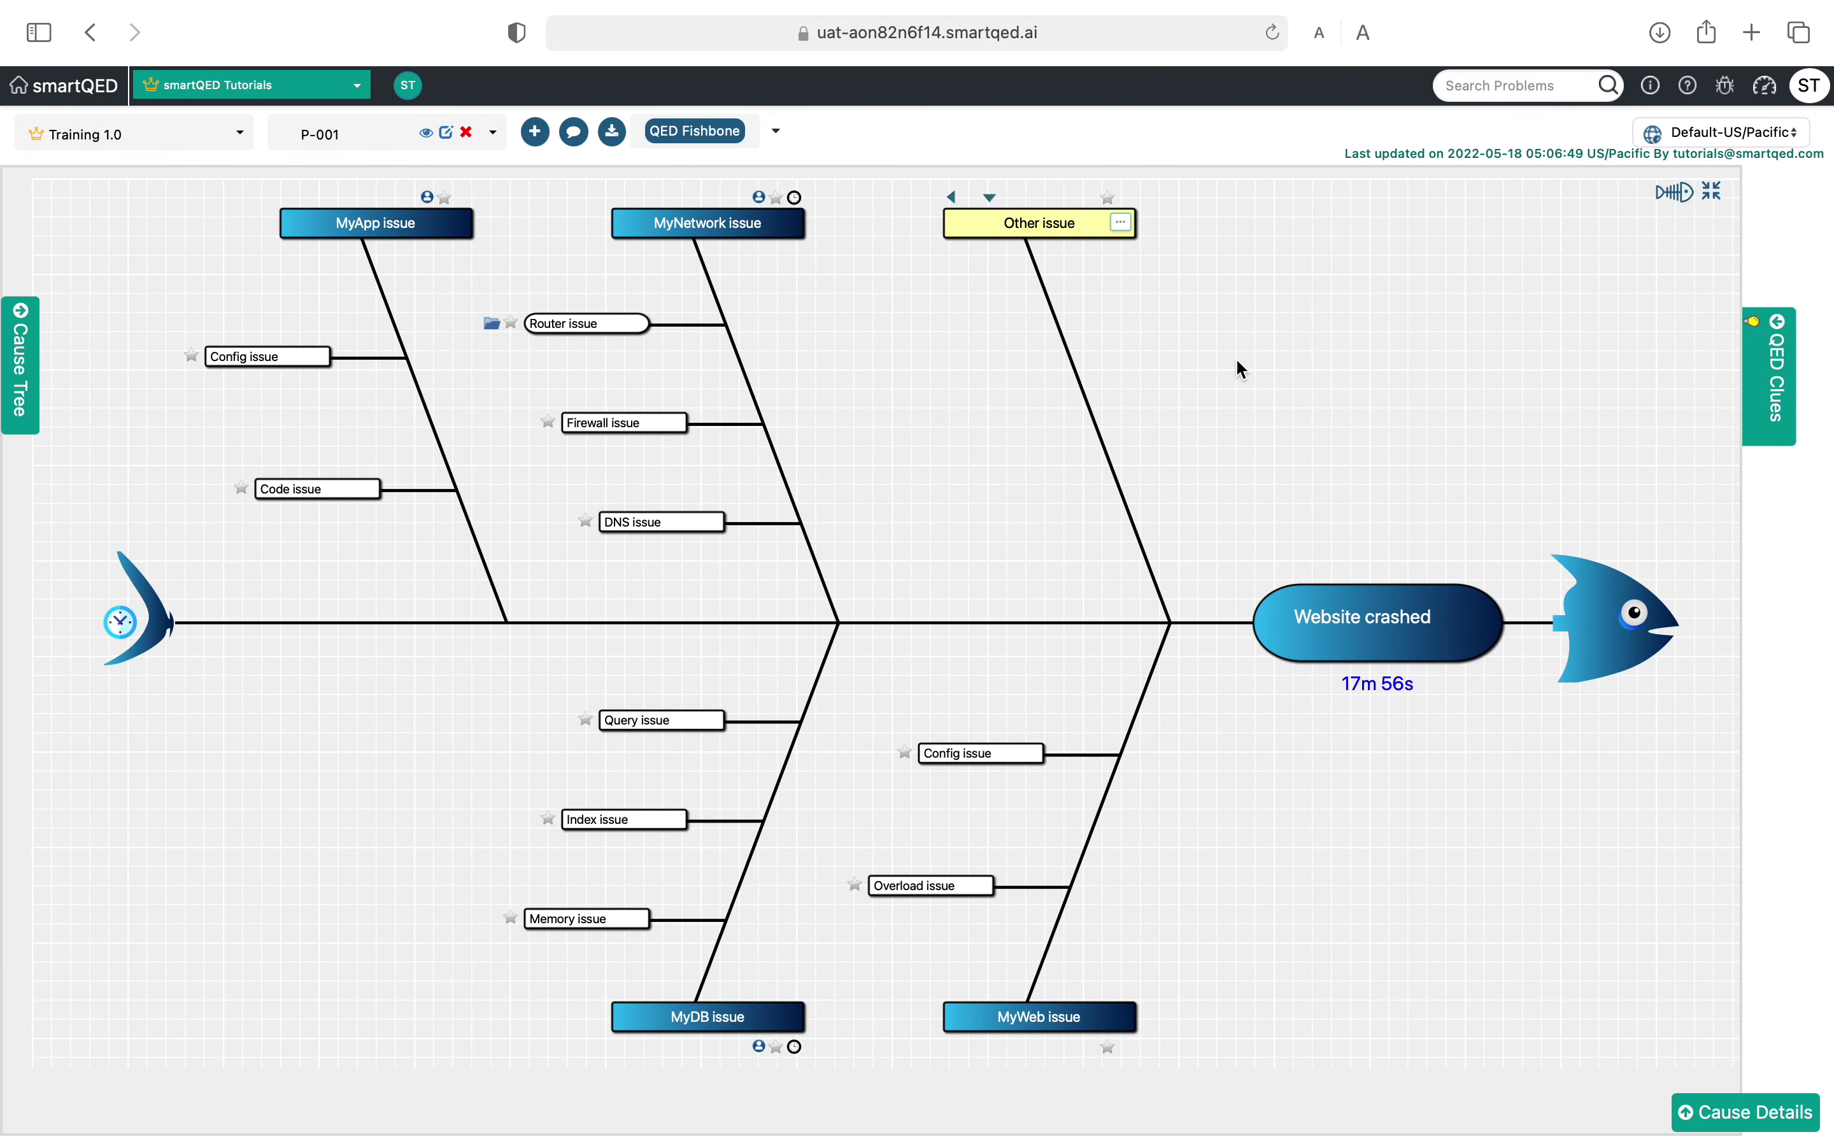